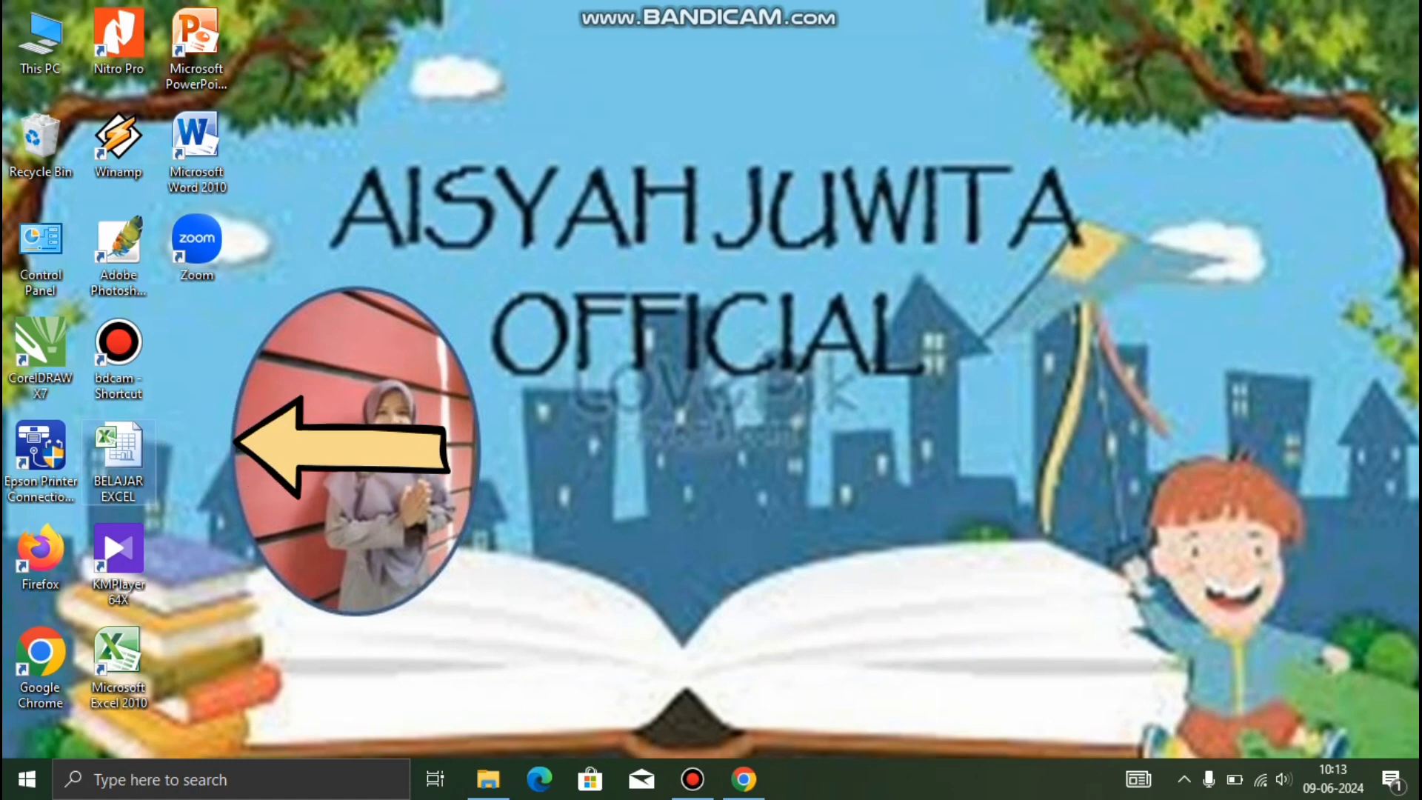
Step: Open the BELAJAR EXCEL workbook from the desktop and maximize its window
double_click(118, 452)
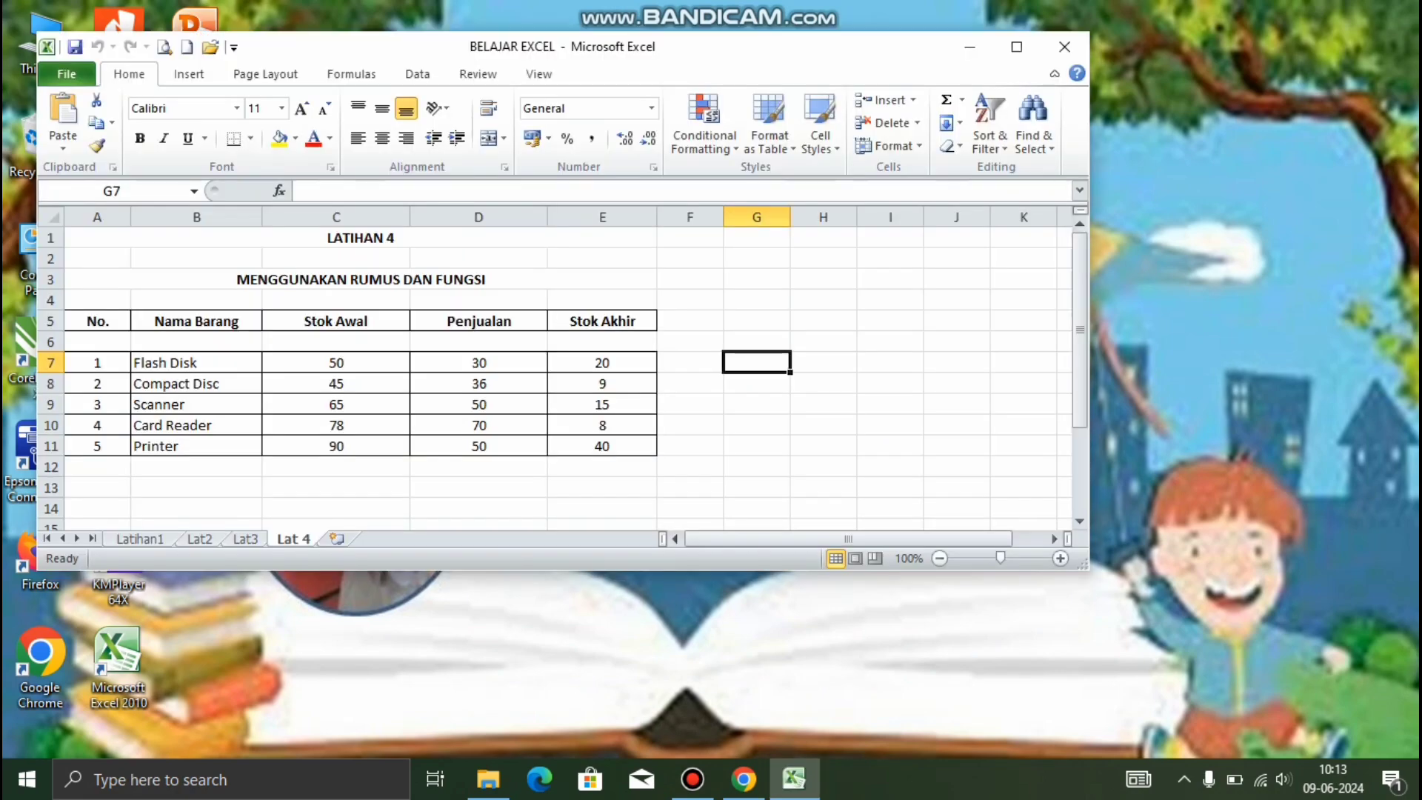
left_click(1017, 46)
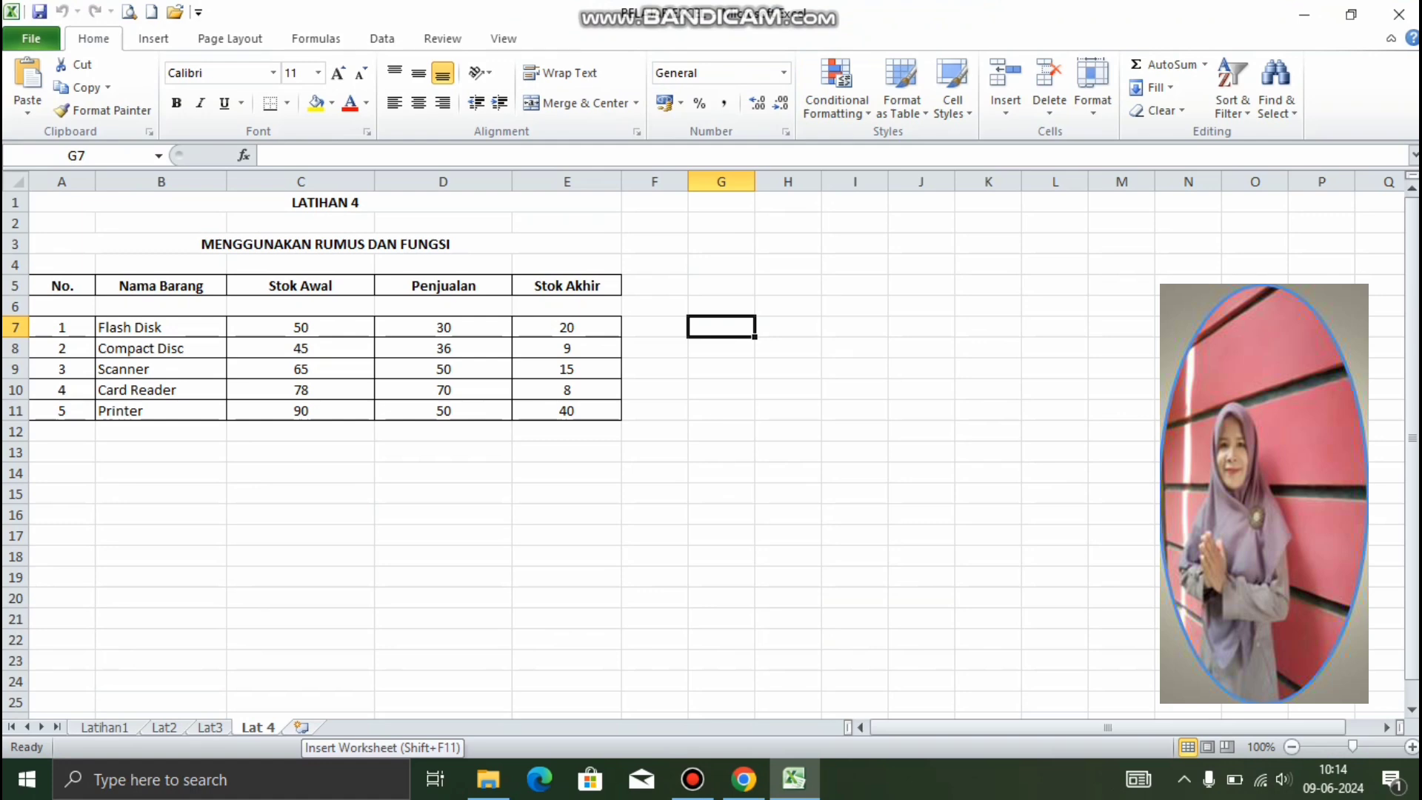
Step: Add a new worksheet after Lat 4 and name it Lat 5
left_click(300, 726)
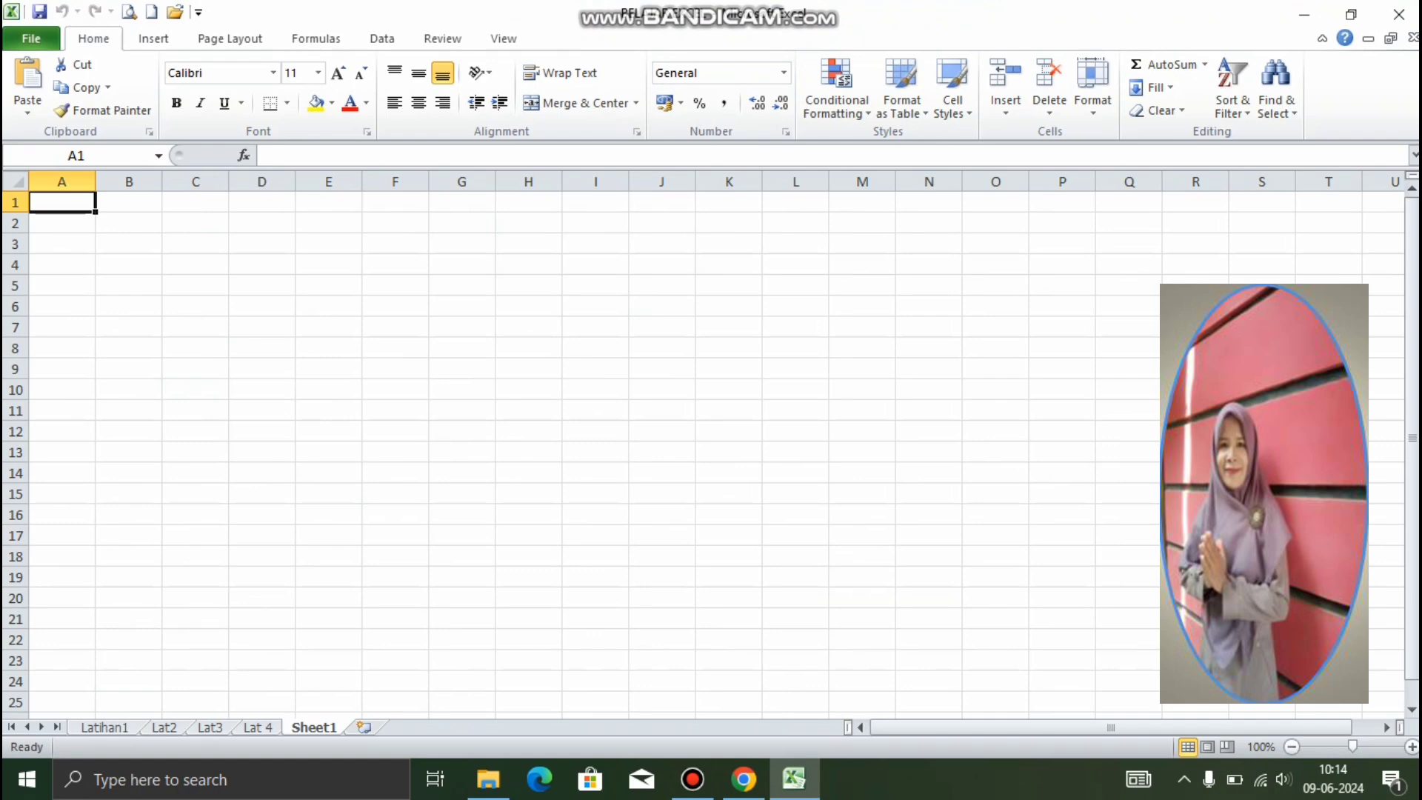
right_click(314, 727)
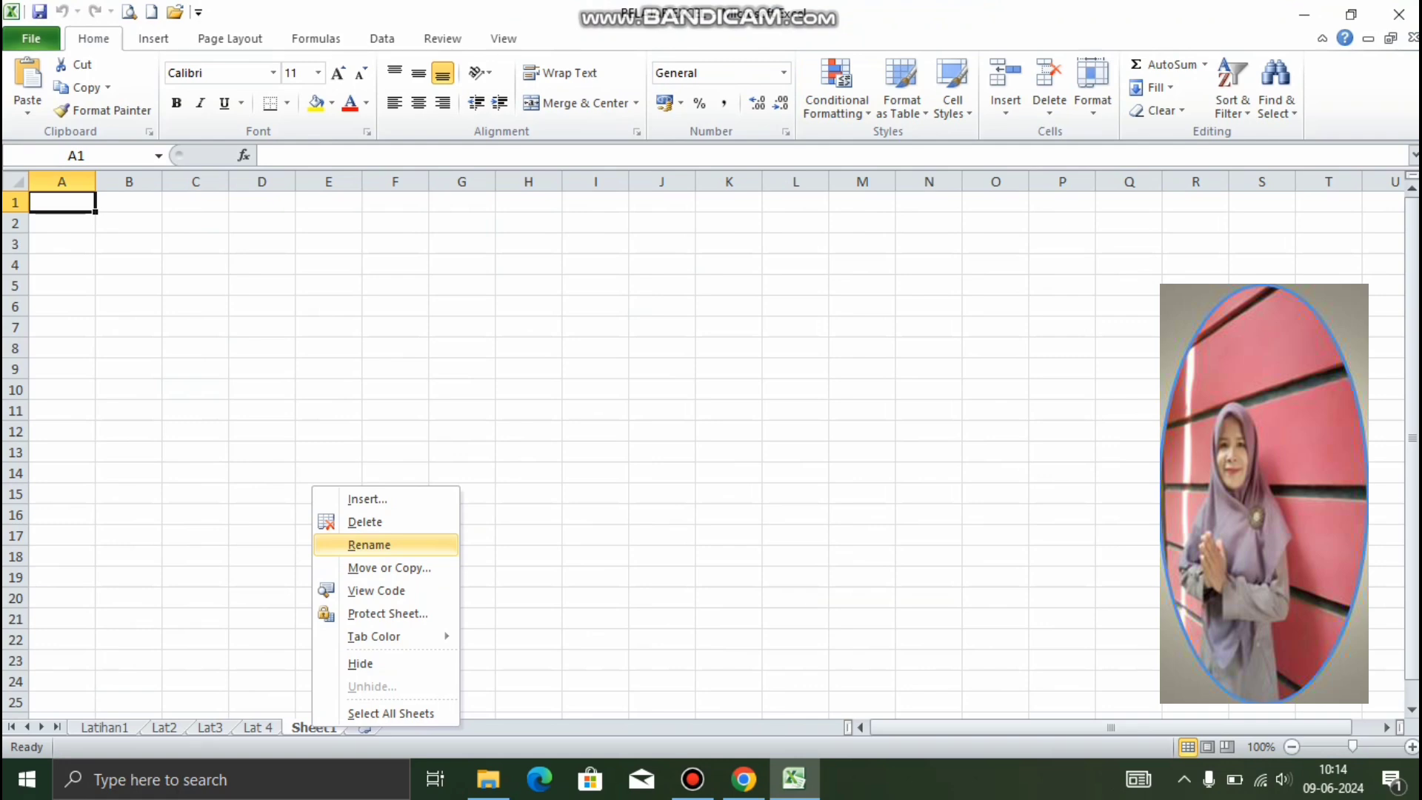
key("Return")
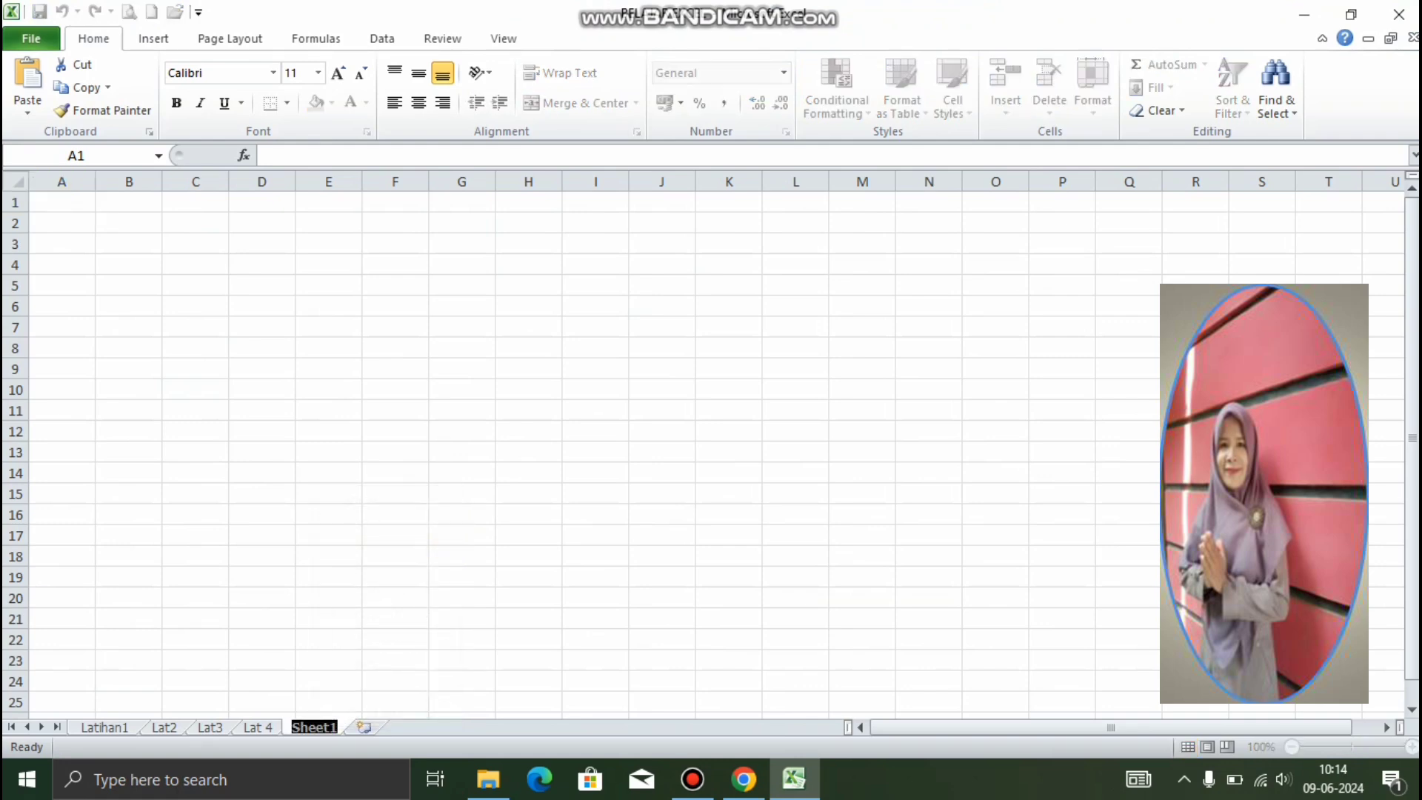
type("Lat")
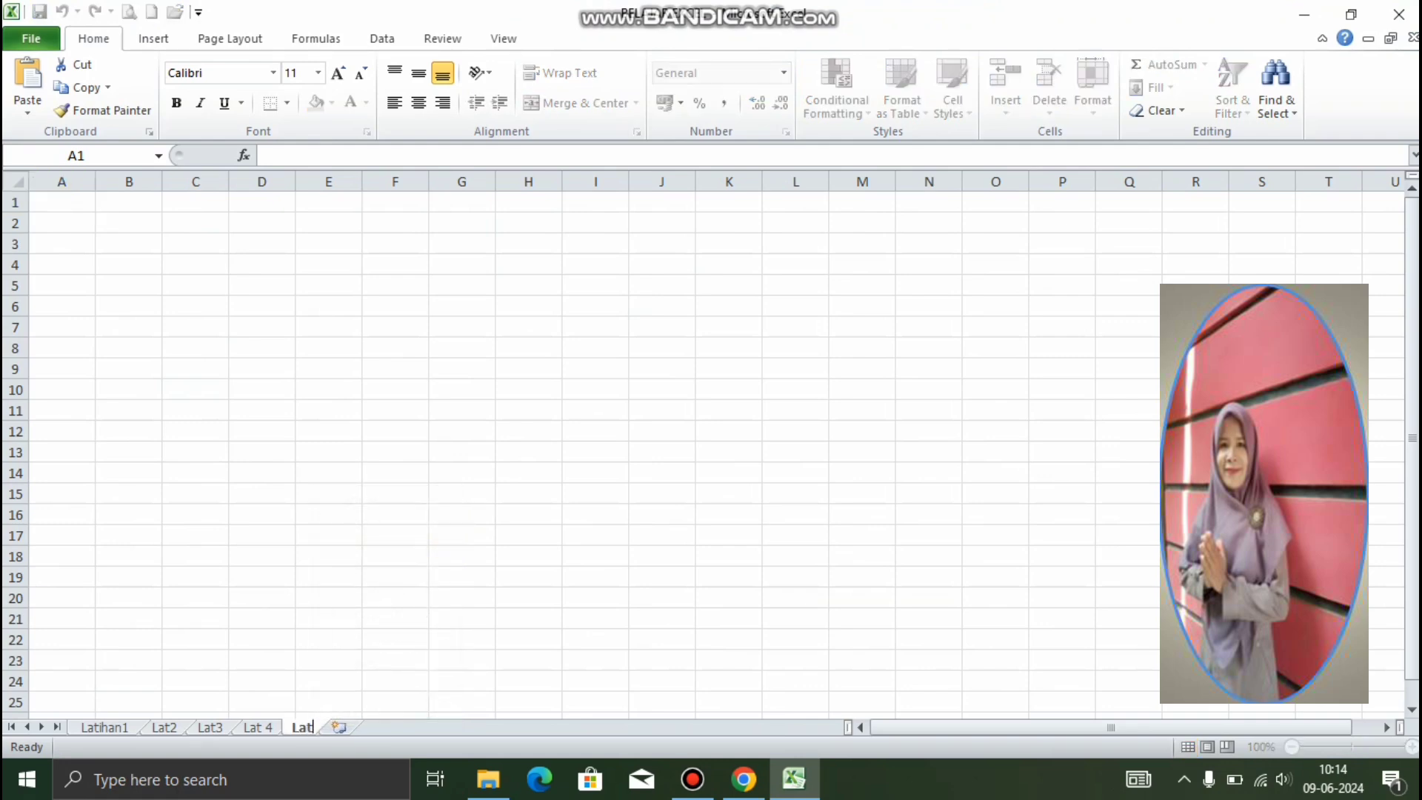
type(" 5")
key("Return")
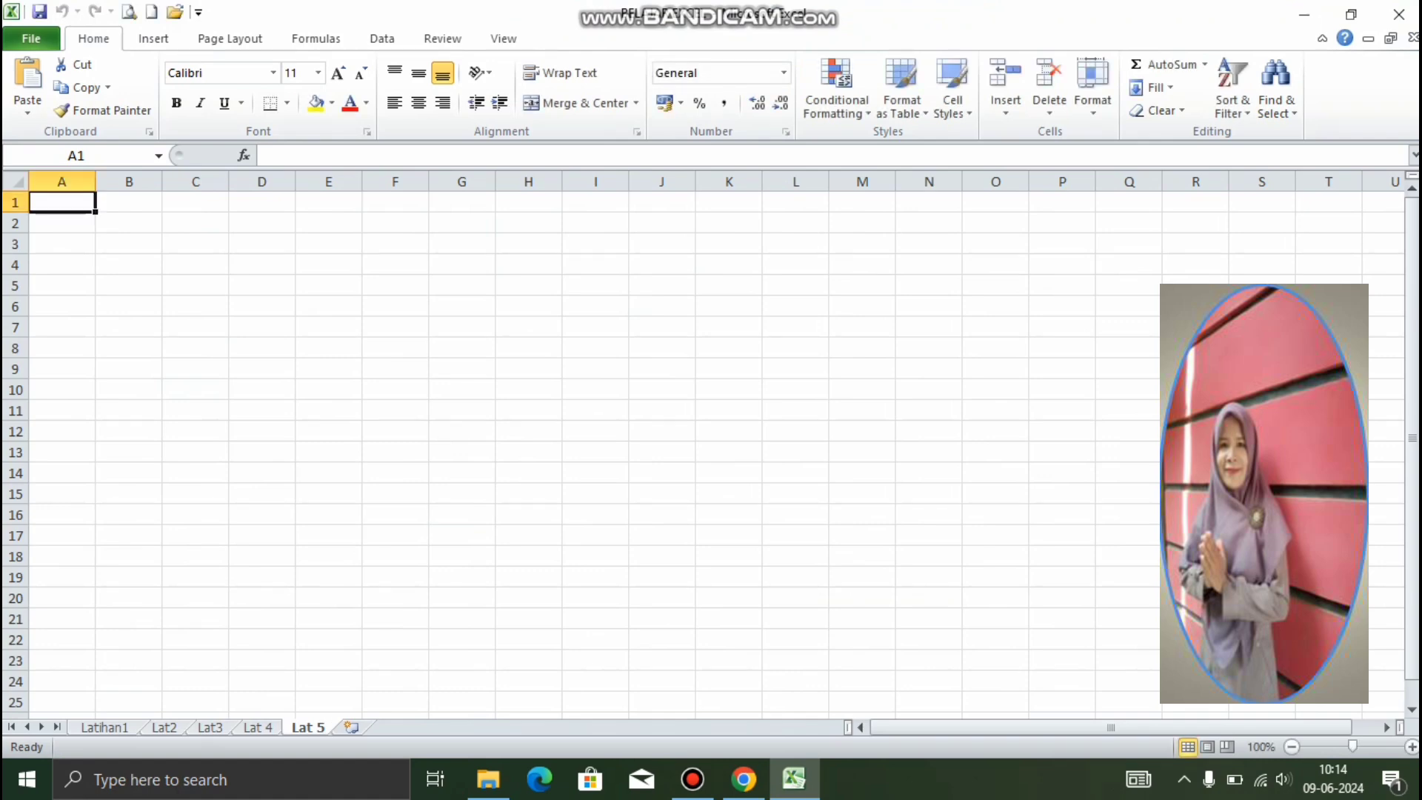
Step: Enter the titles LATIHAN 5 in A1 and MENGGUNAKAN RUMUS DAN FUNGSI in A3
type("LAT")
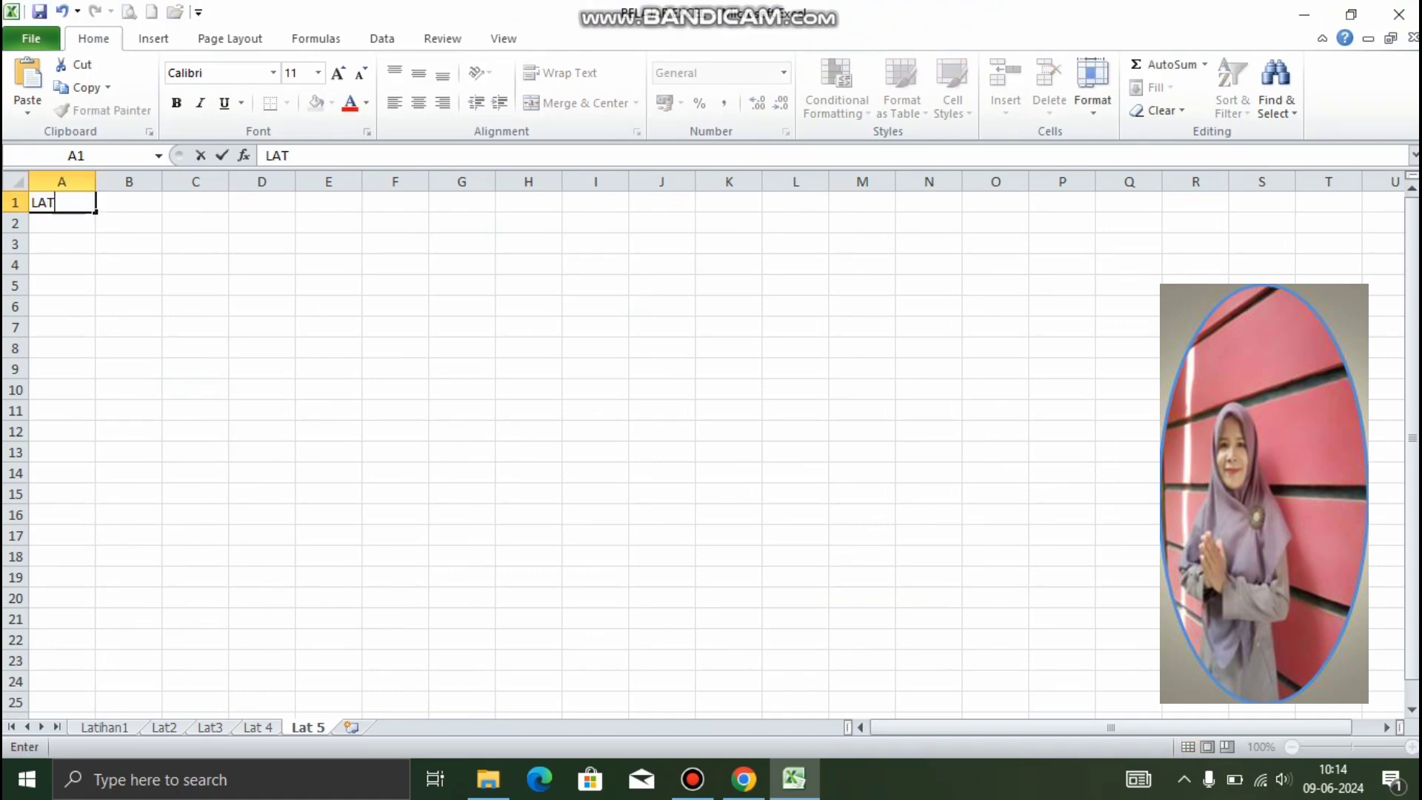
type("IHAN 5")
key("Return")
key("Return")
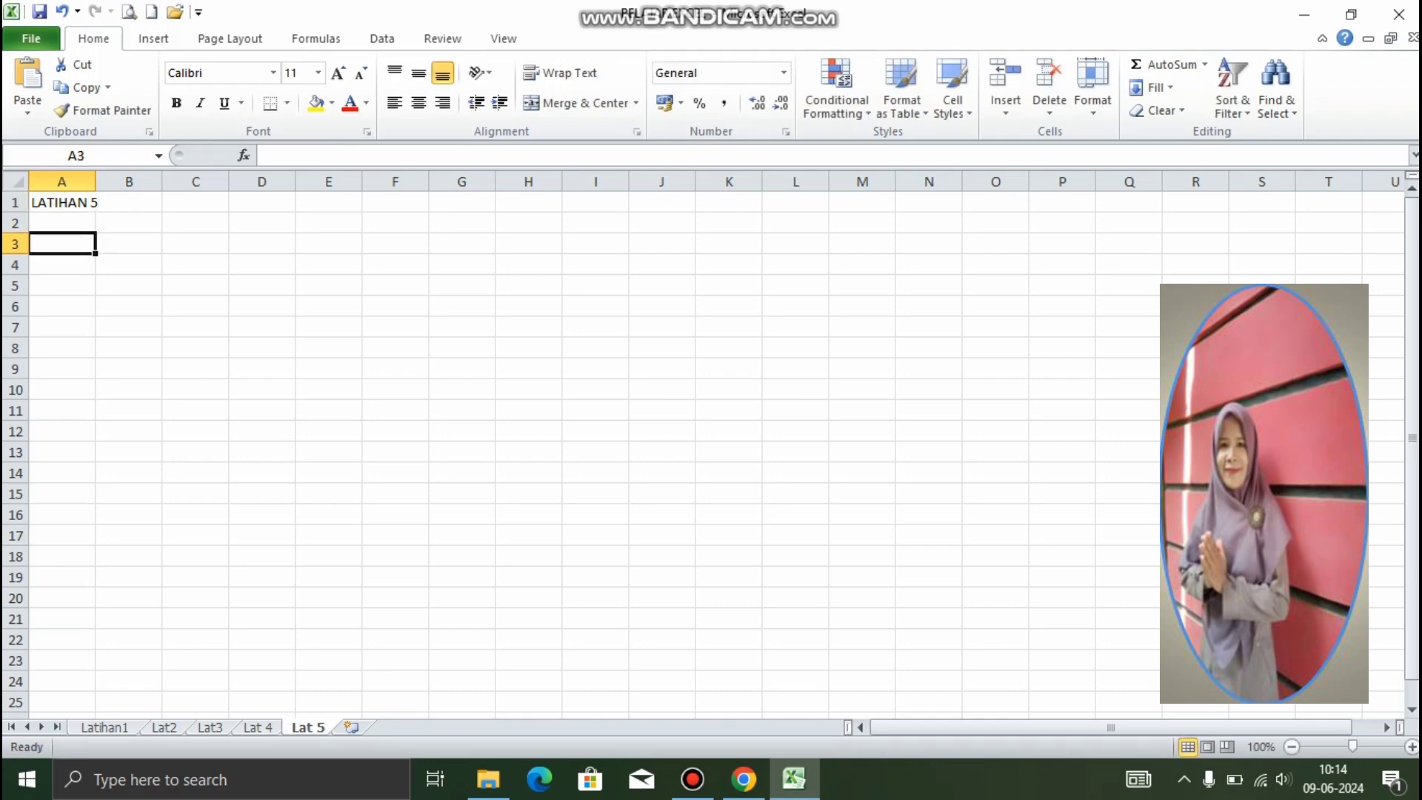
type("MENG")
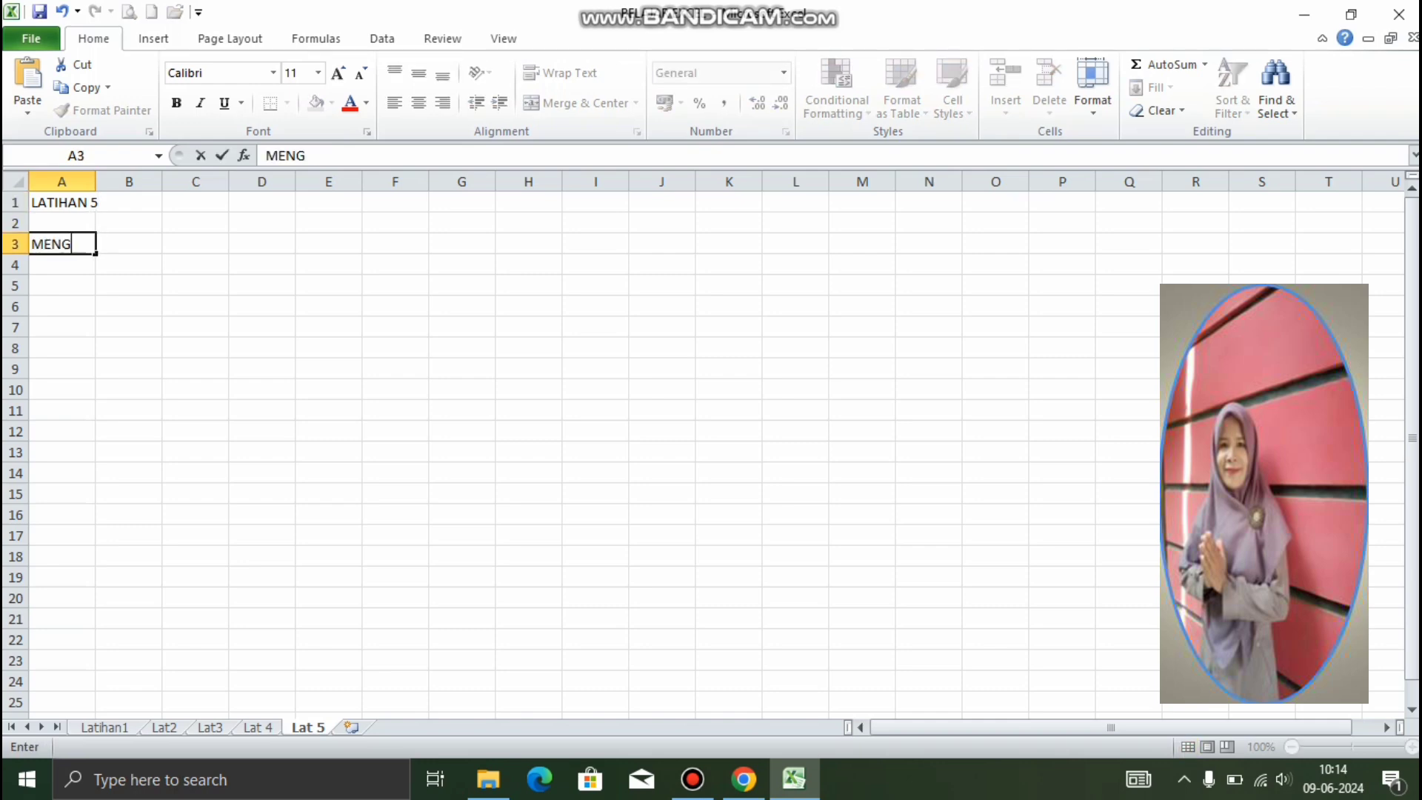
type("GUNAKAN RU")
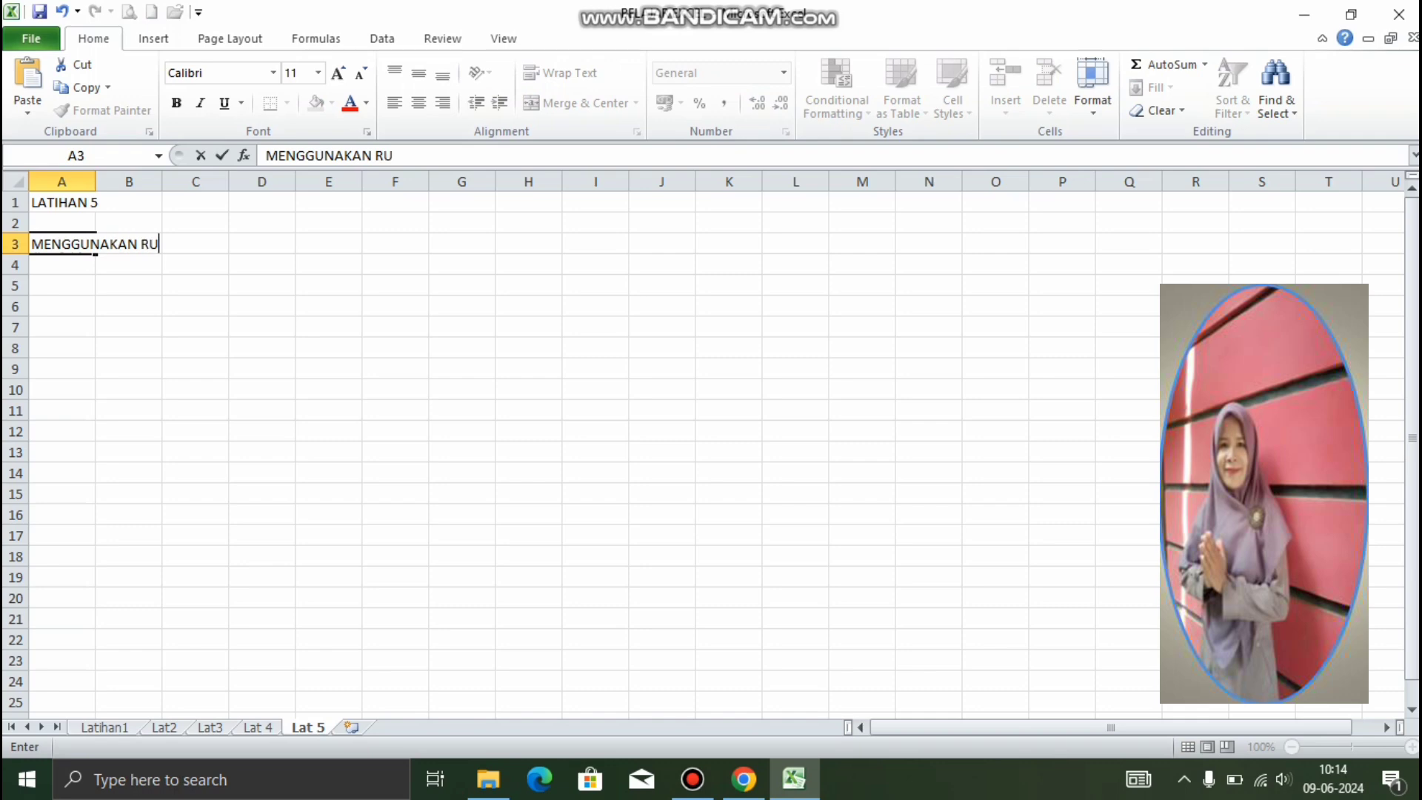
type("MUS DAN FUNGSI")
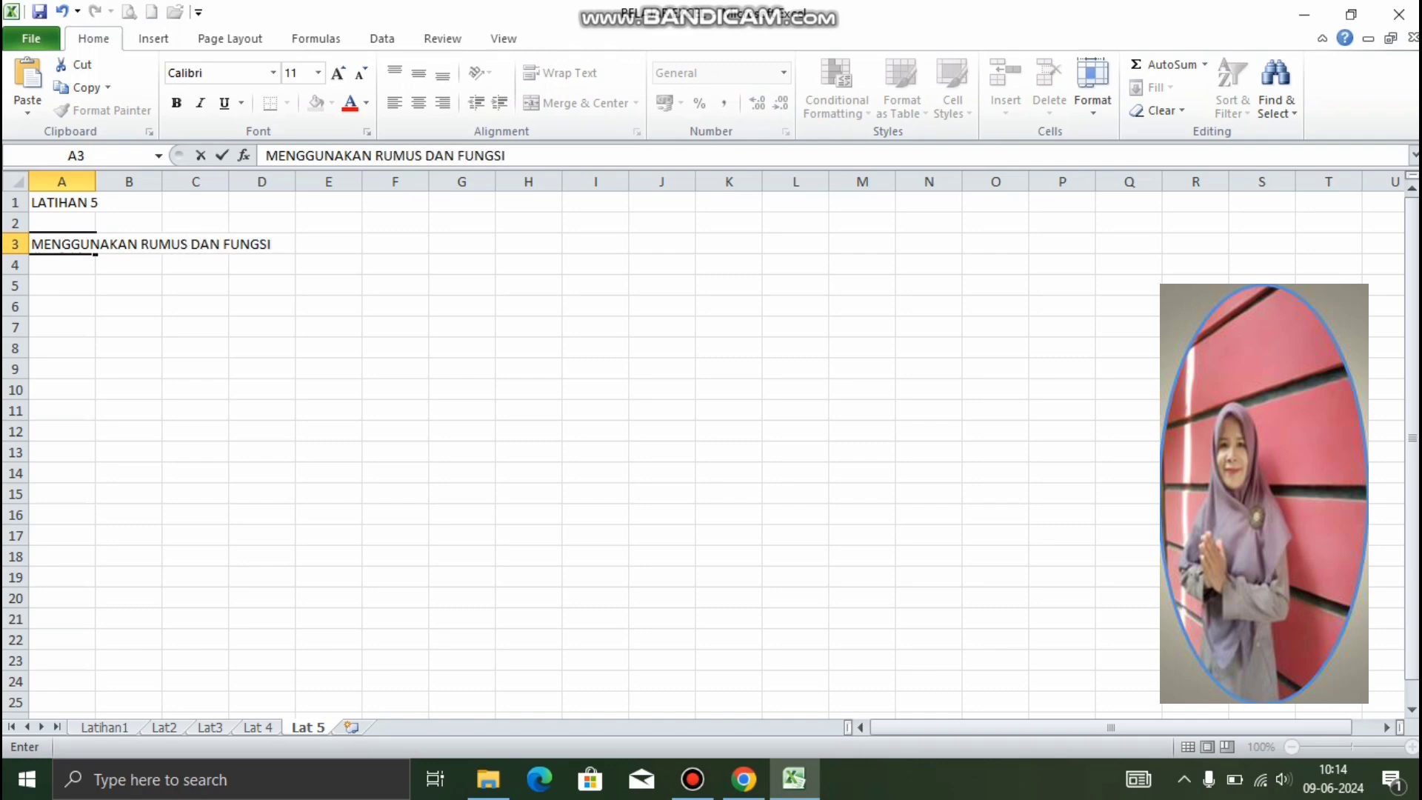
key("Return")
key("Return")
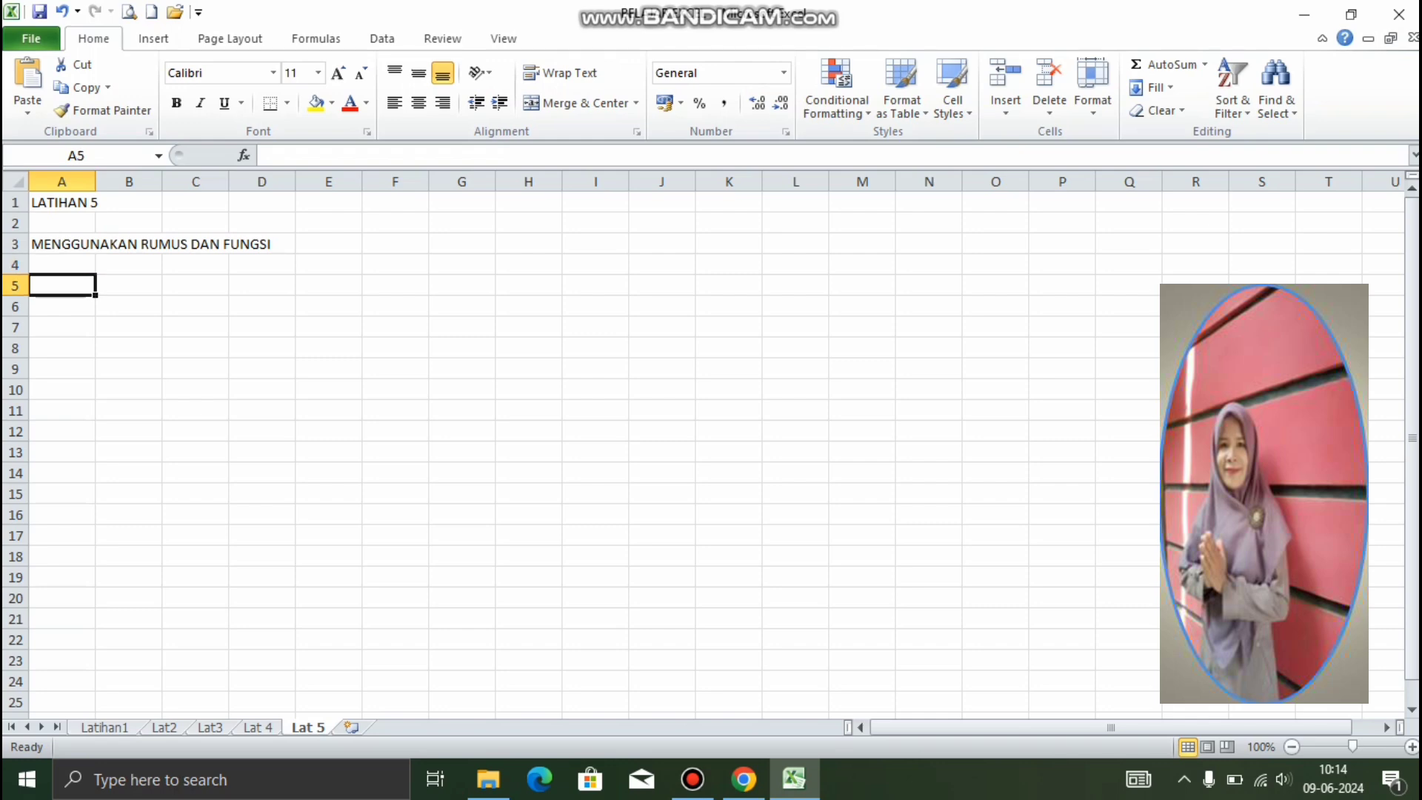
Step: Enter the table headers No., Nama Barang and Jumlah Barang in cells A5 to C5
type("No.")
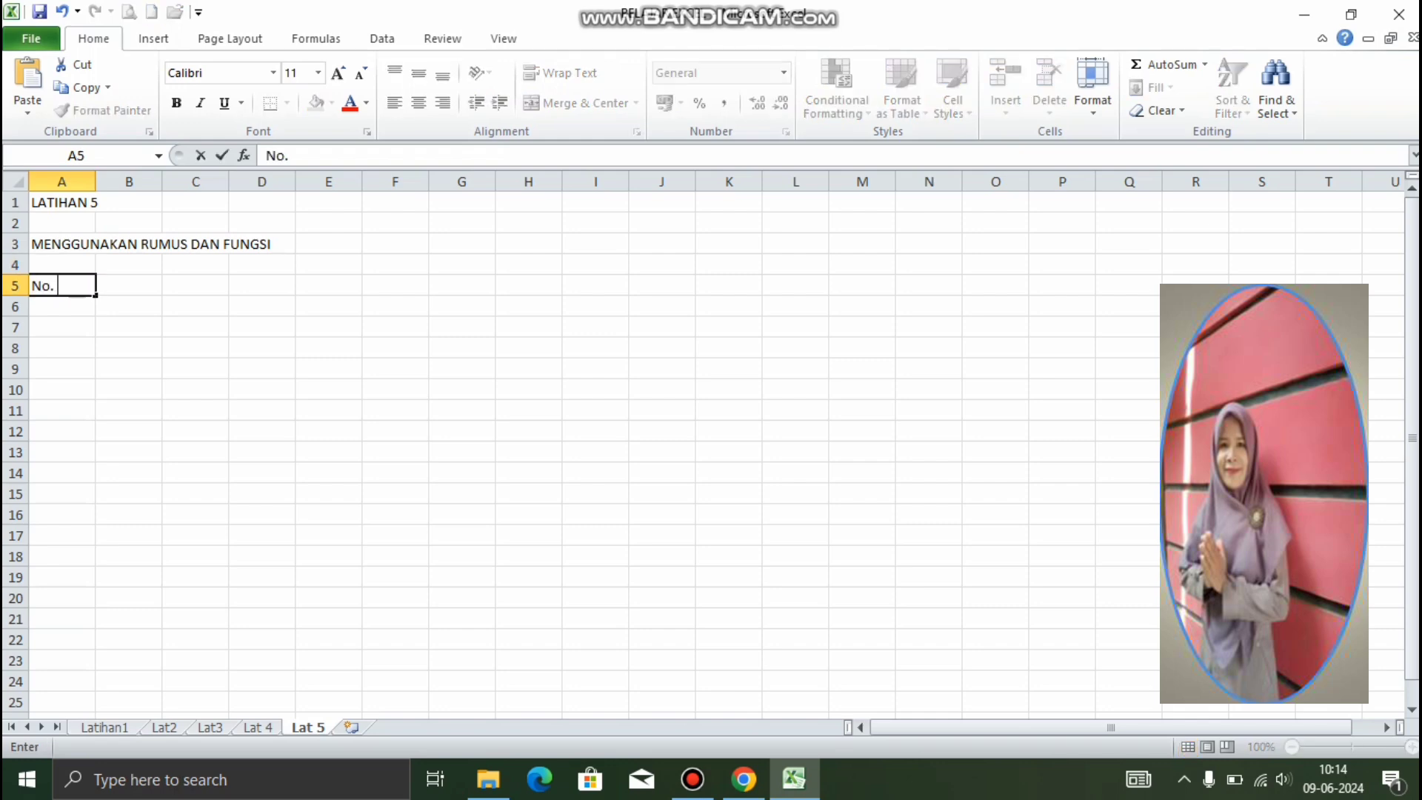
key("Return")
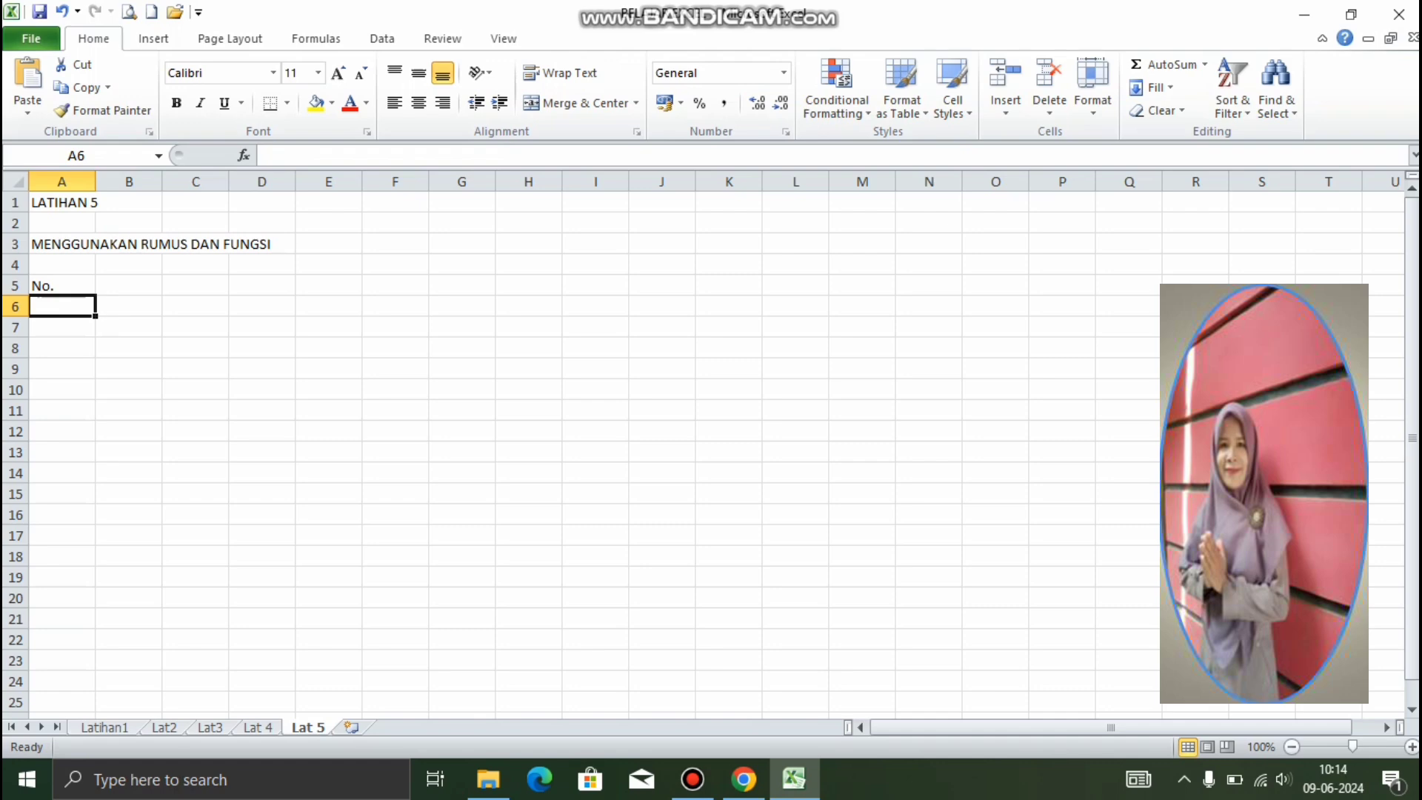
key("Up")
key("Right")
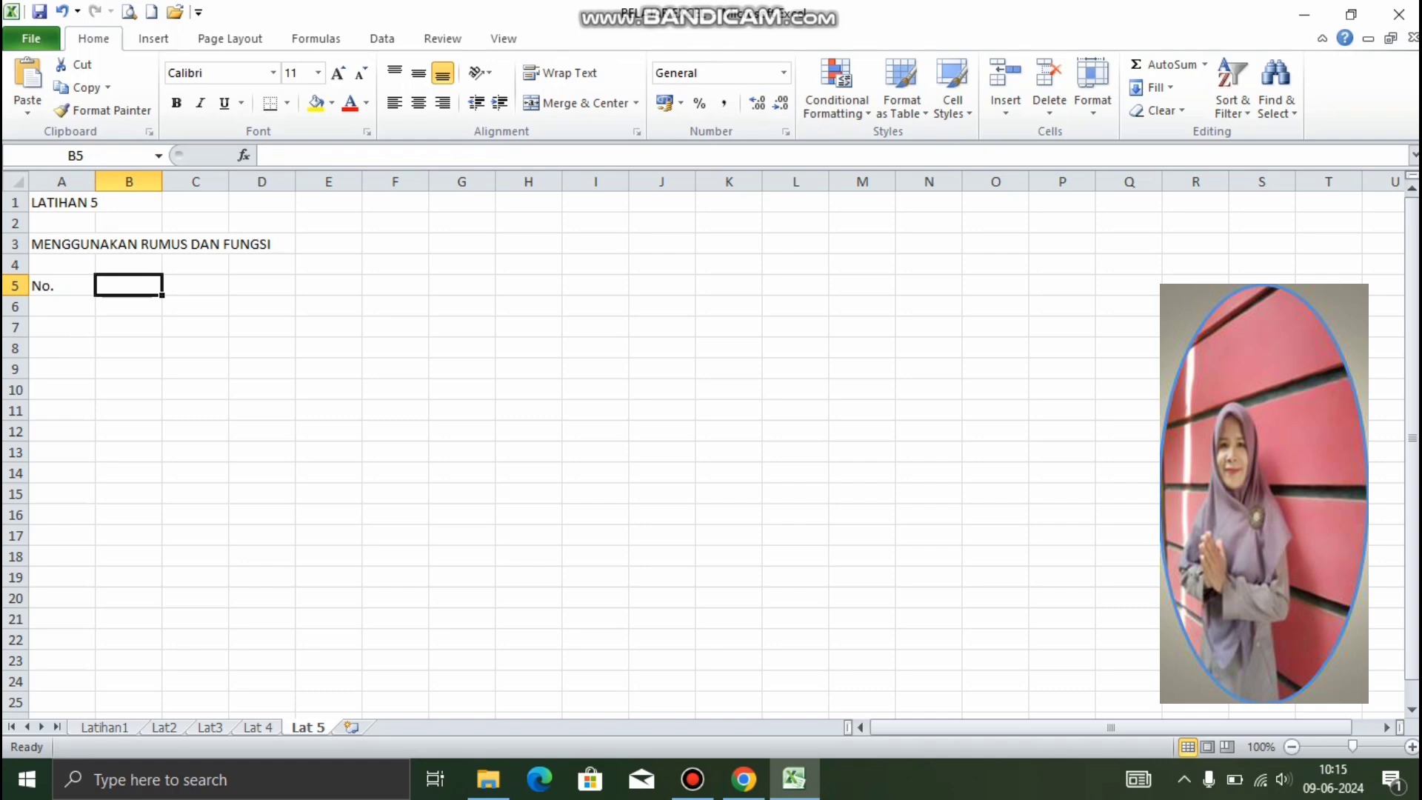
type("Nama")
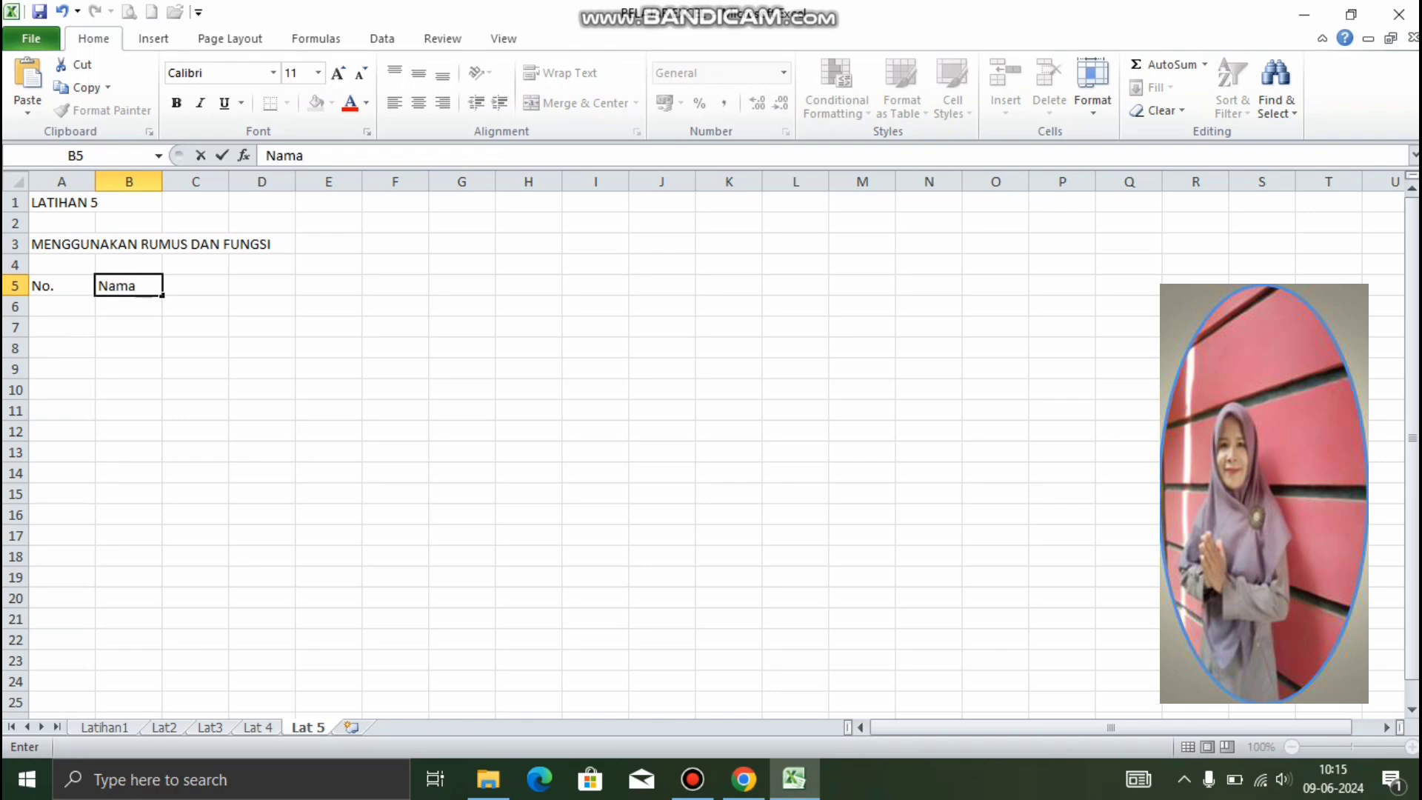
type("Barang")
left_click(195, 285)
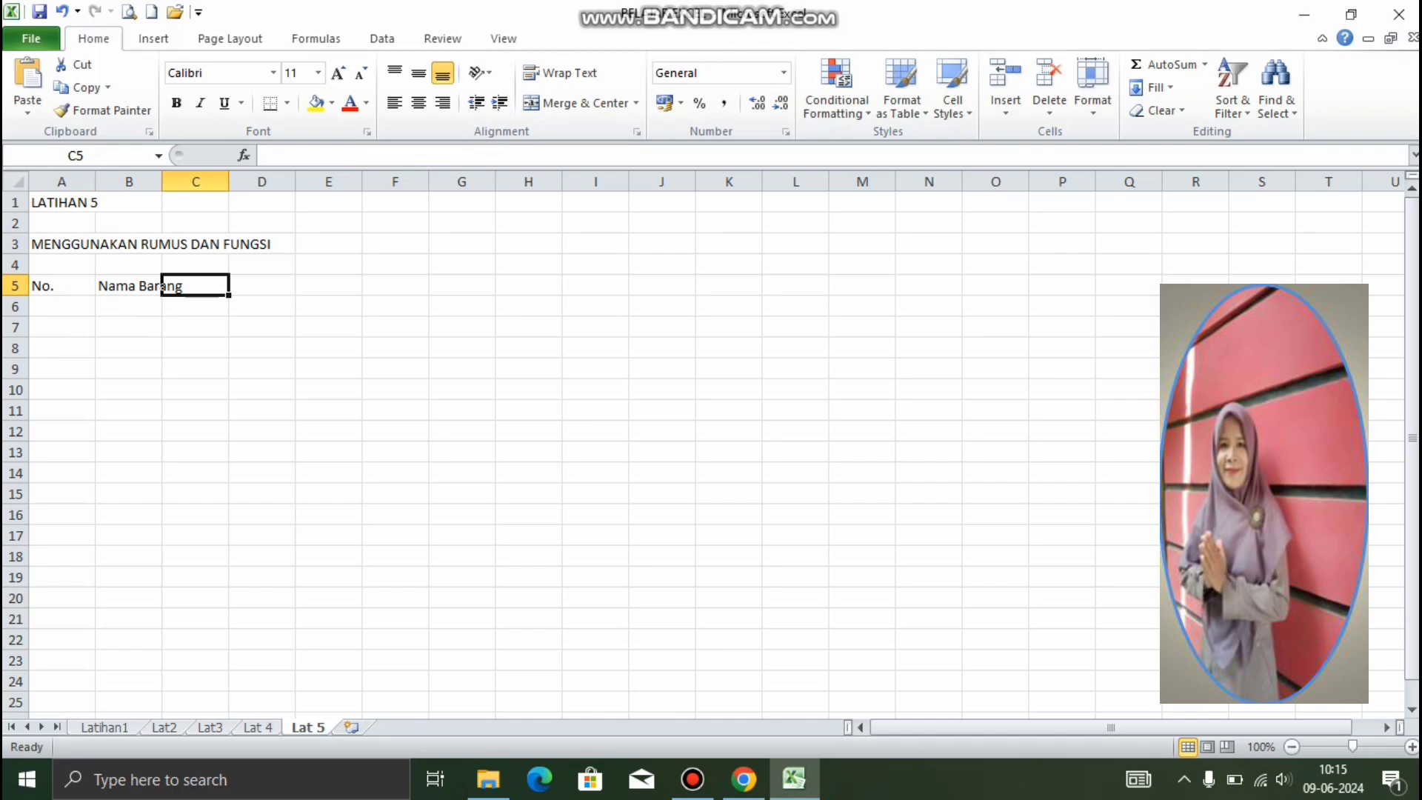
type("Jumlah")
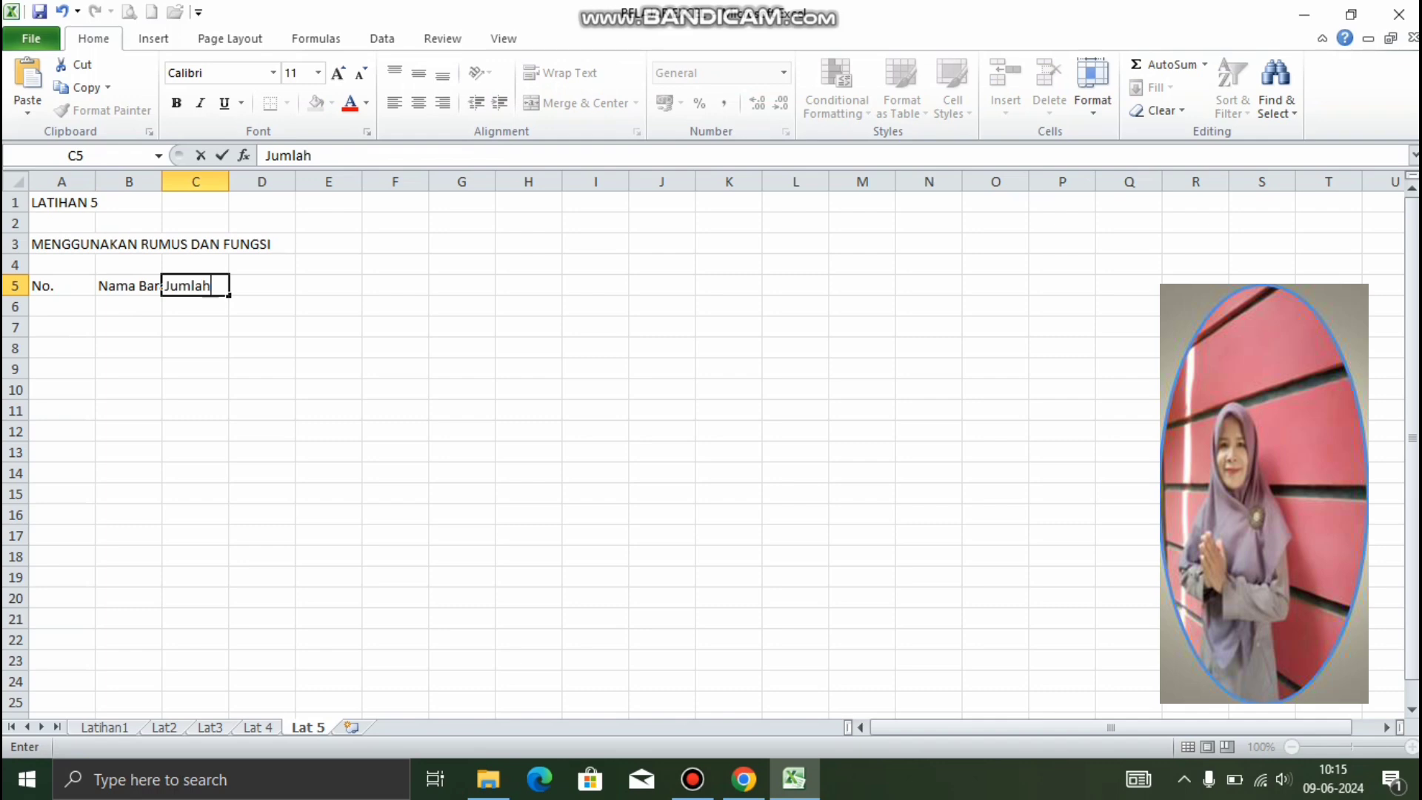
type(" Barang")
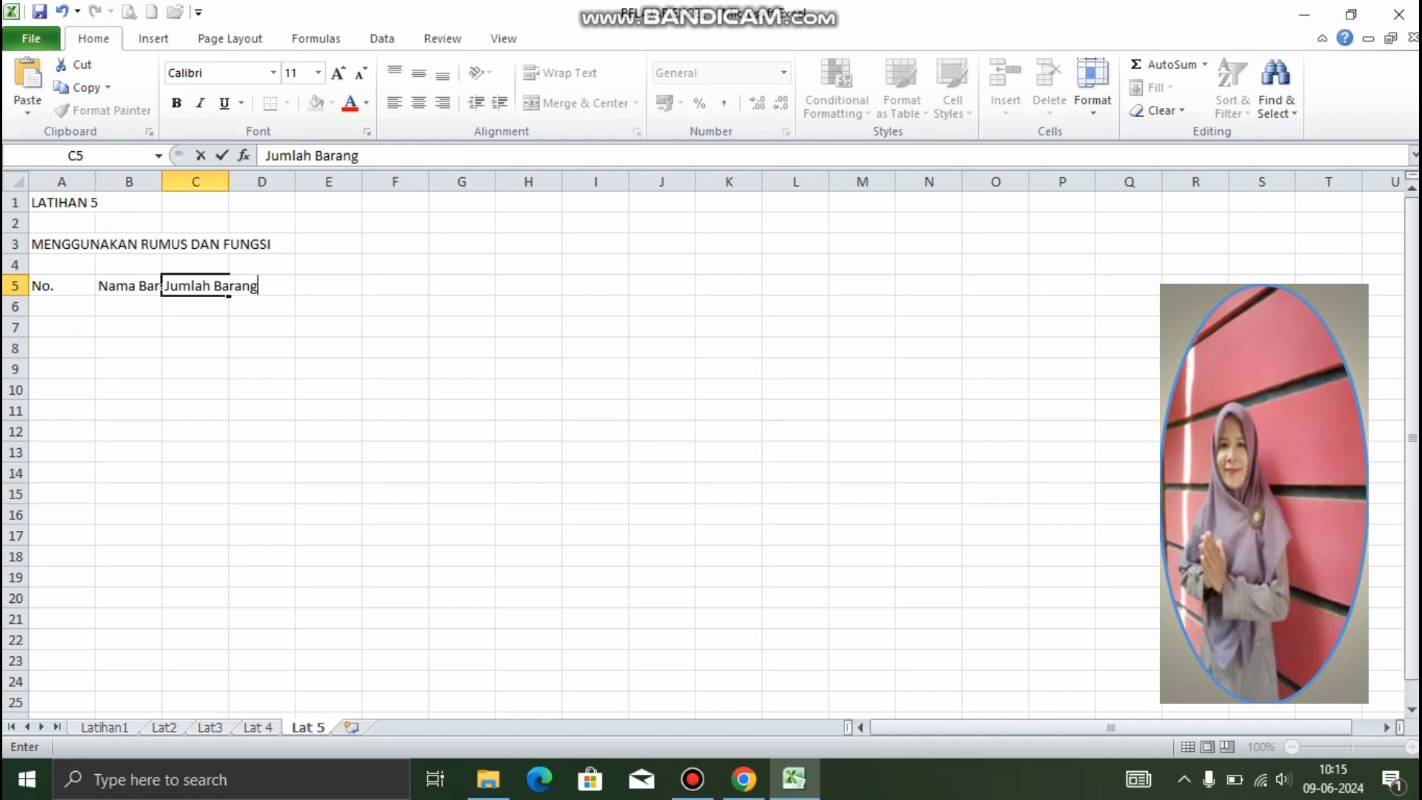
key("Tab")
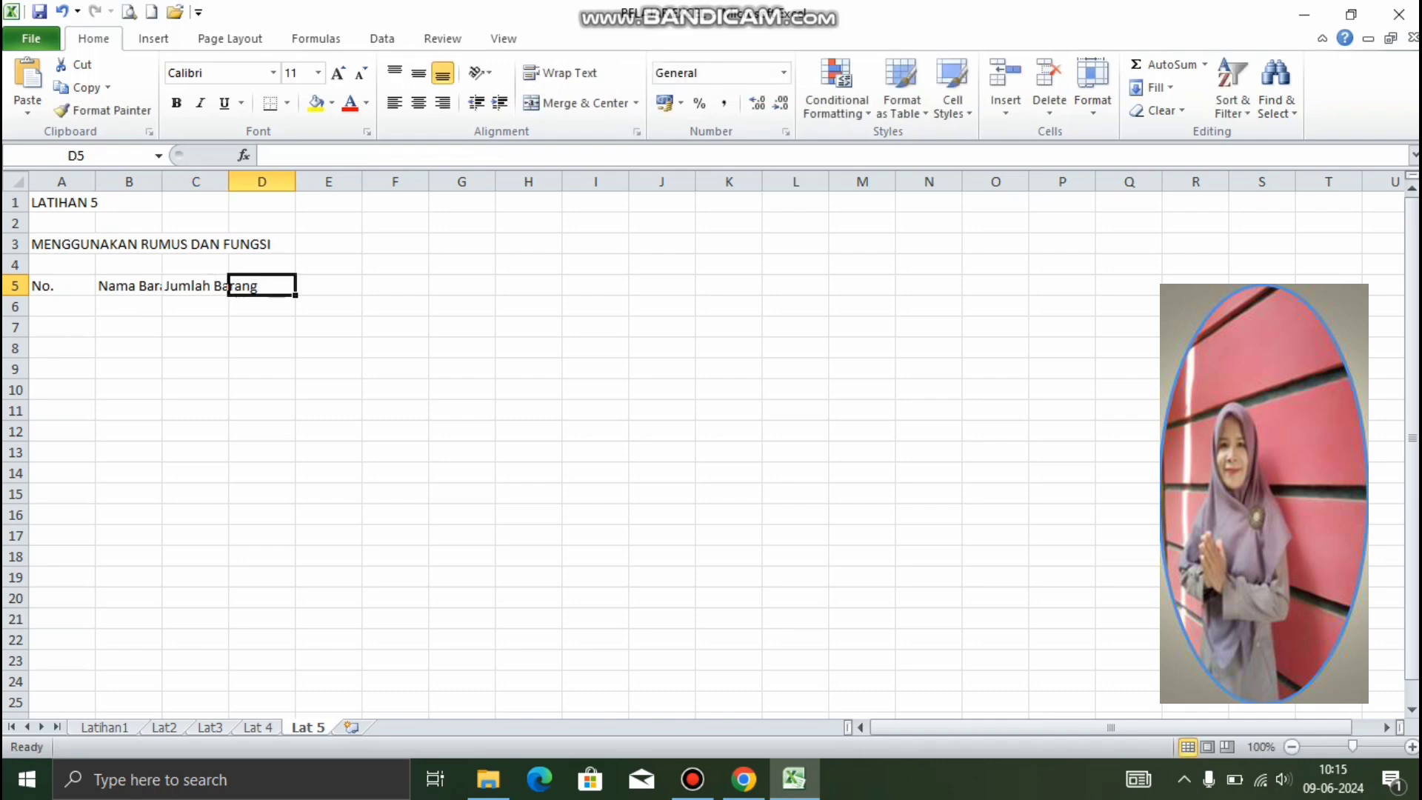
Step: Enter the headers Harga Satuan in D5 and Harga Total in E5
type("Harga Sa")
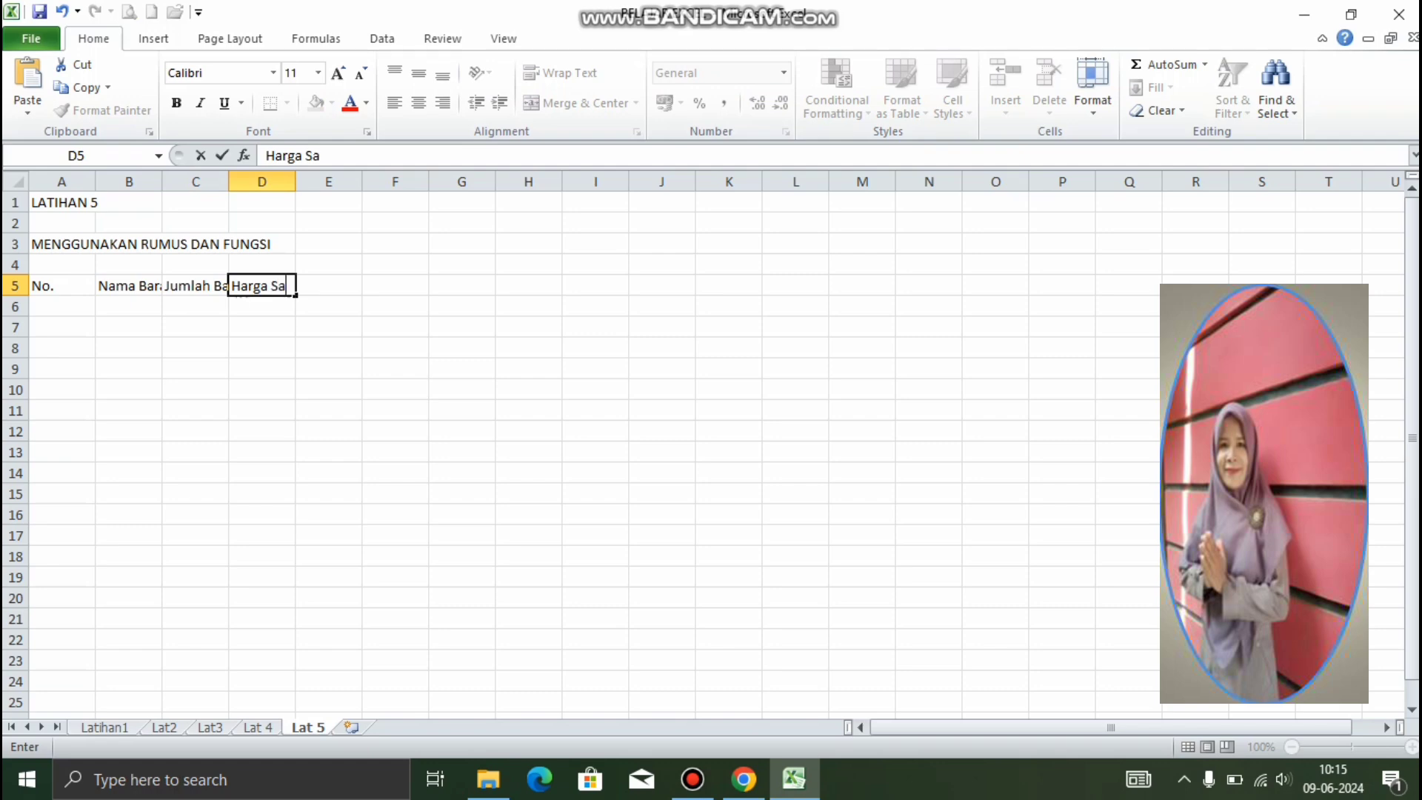
type("tuan")
key("Tab")
type("Har")
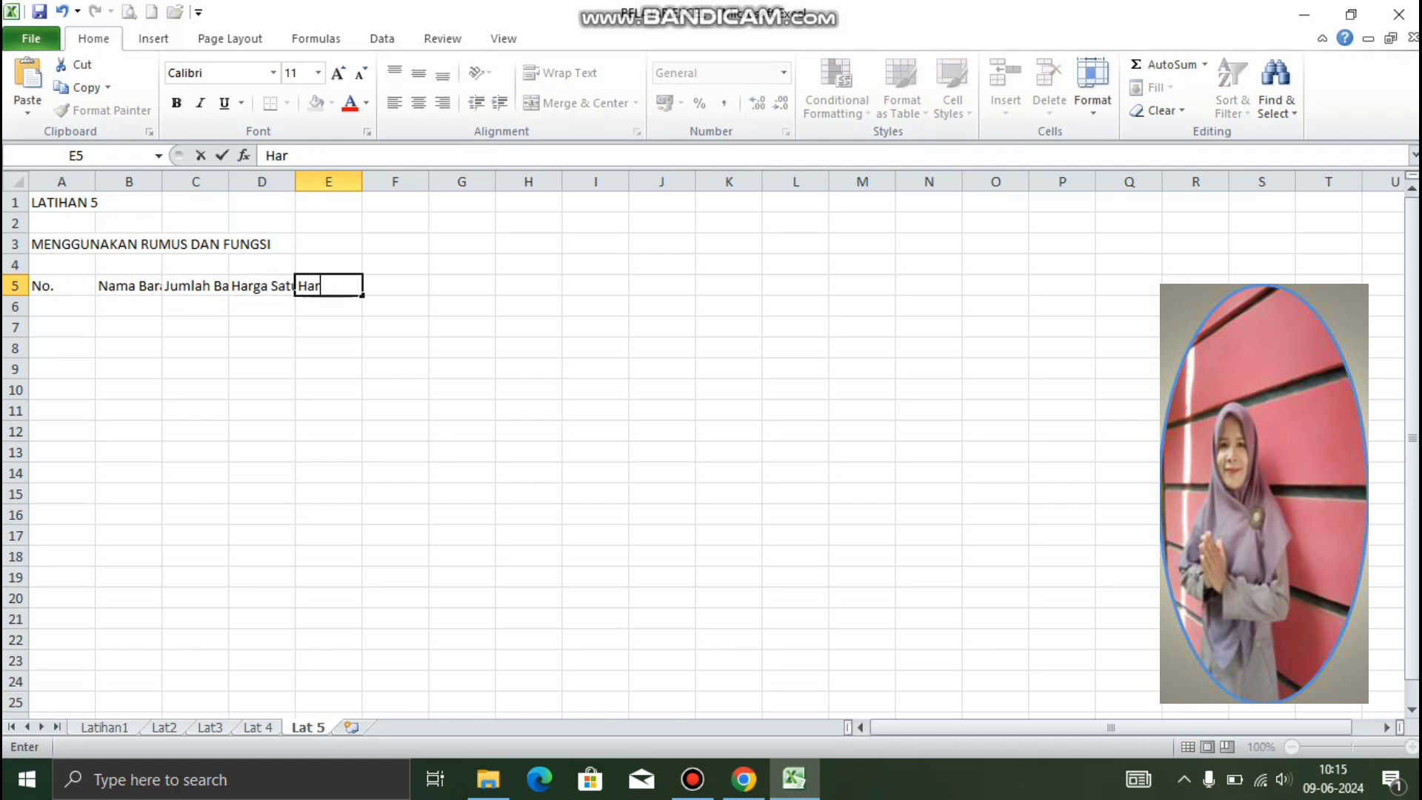
type("ga Total")
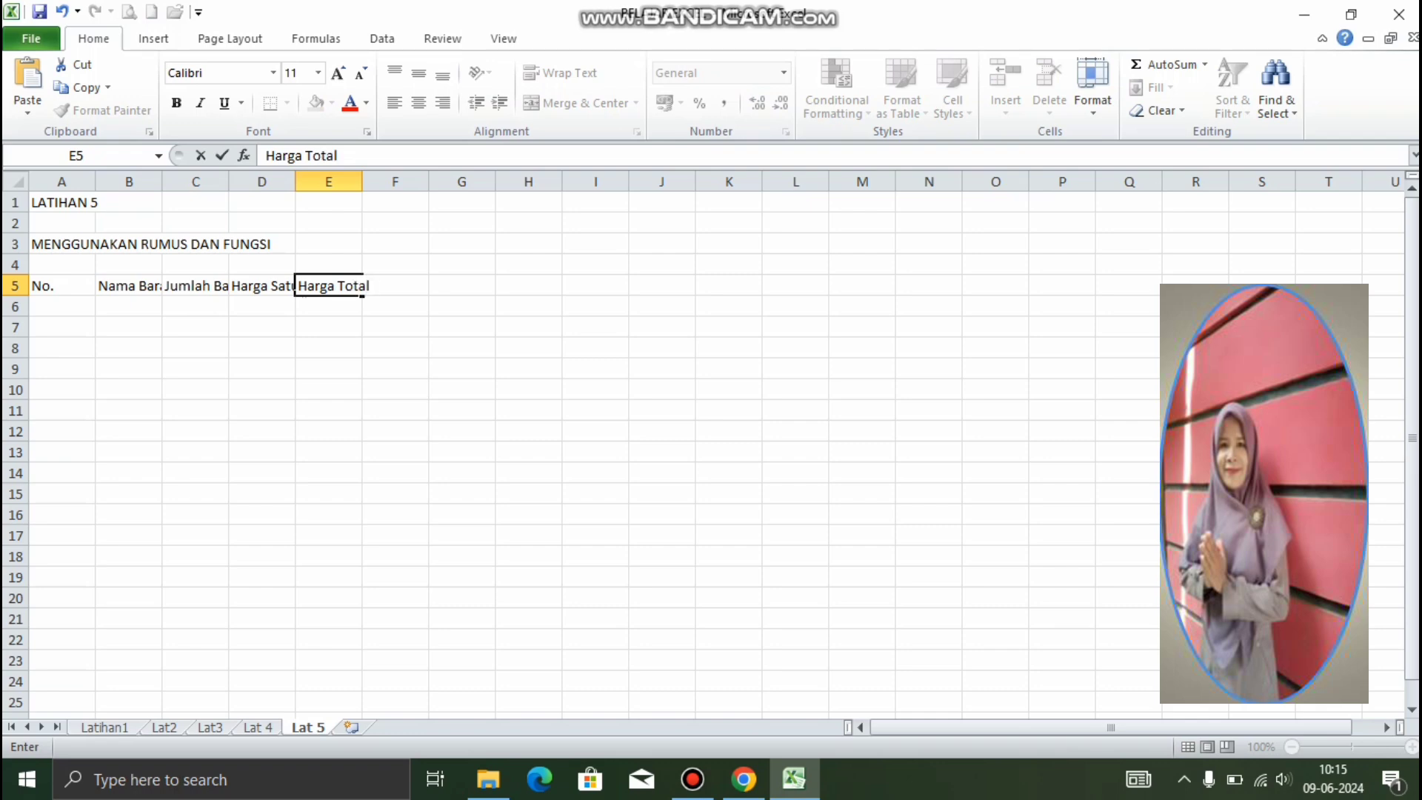
key("Tab")
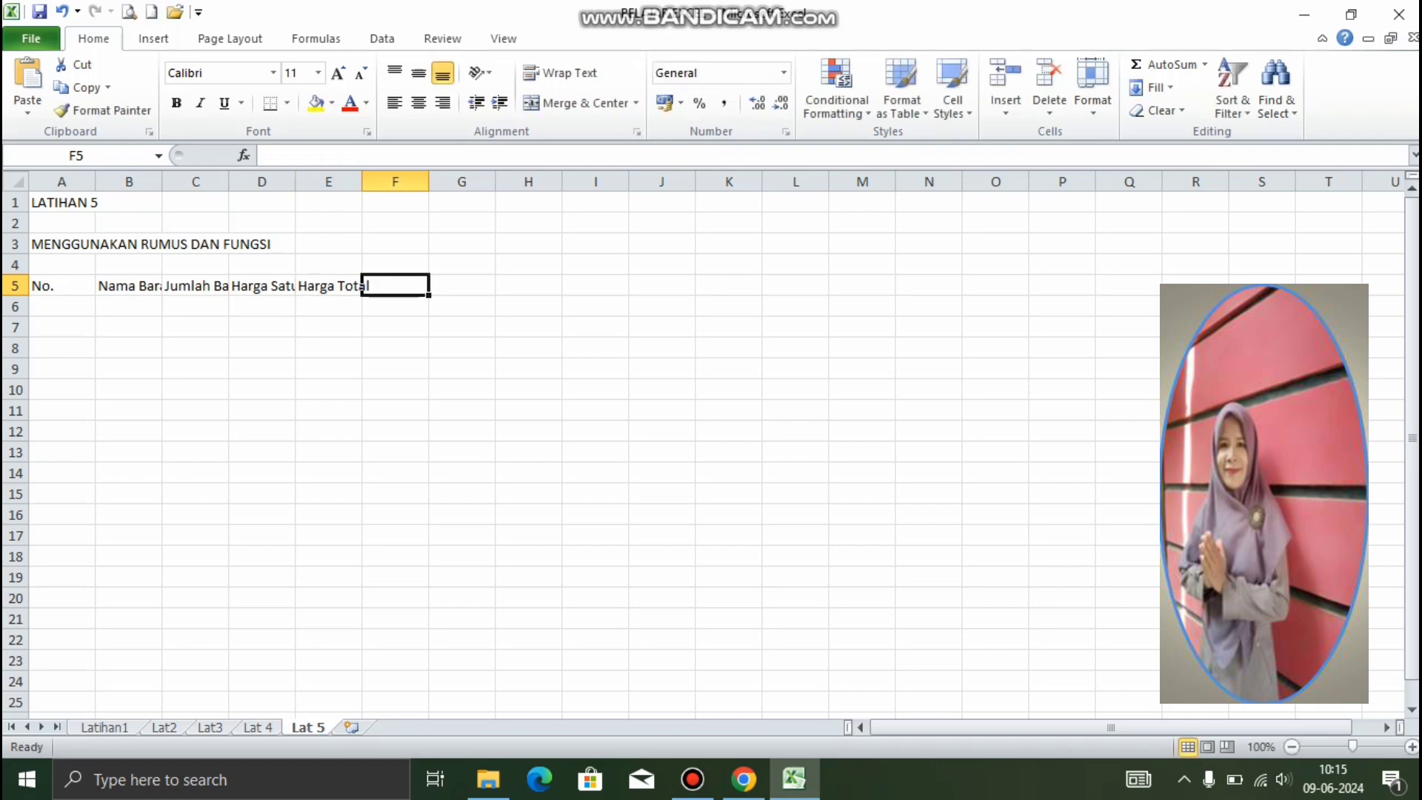
Step: Enter the headers Potongan 20% in F5 and Jumlah Total in G5
type("Poton")
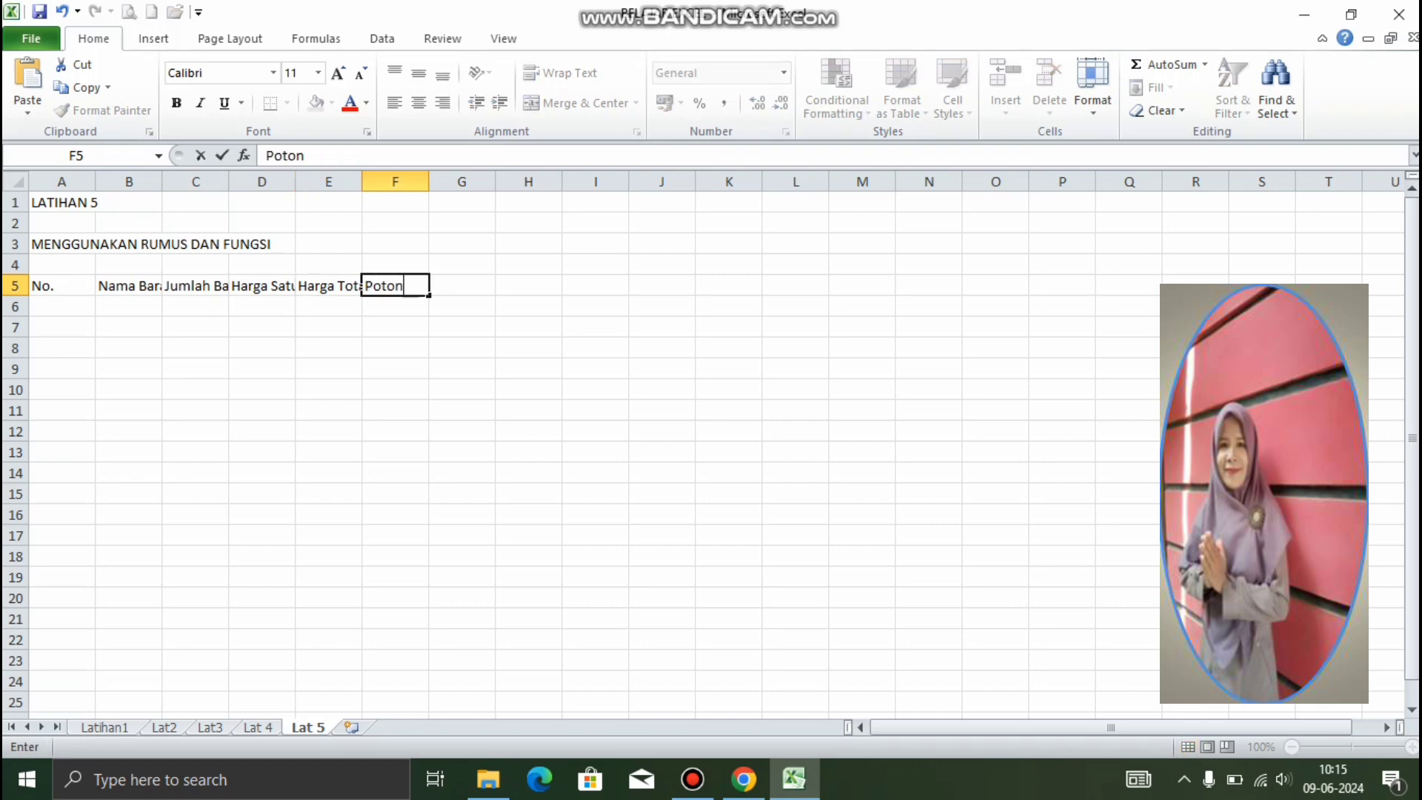
type("gan 20")
type("%")
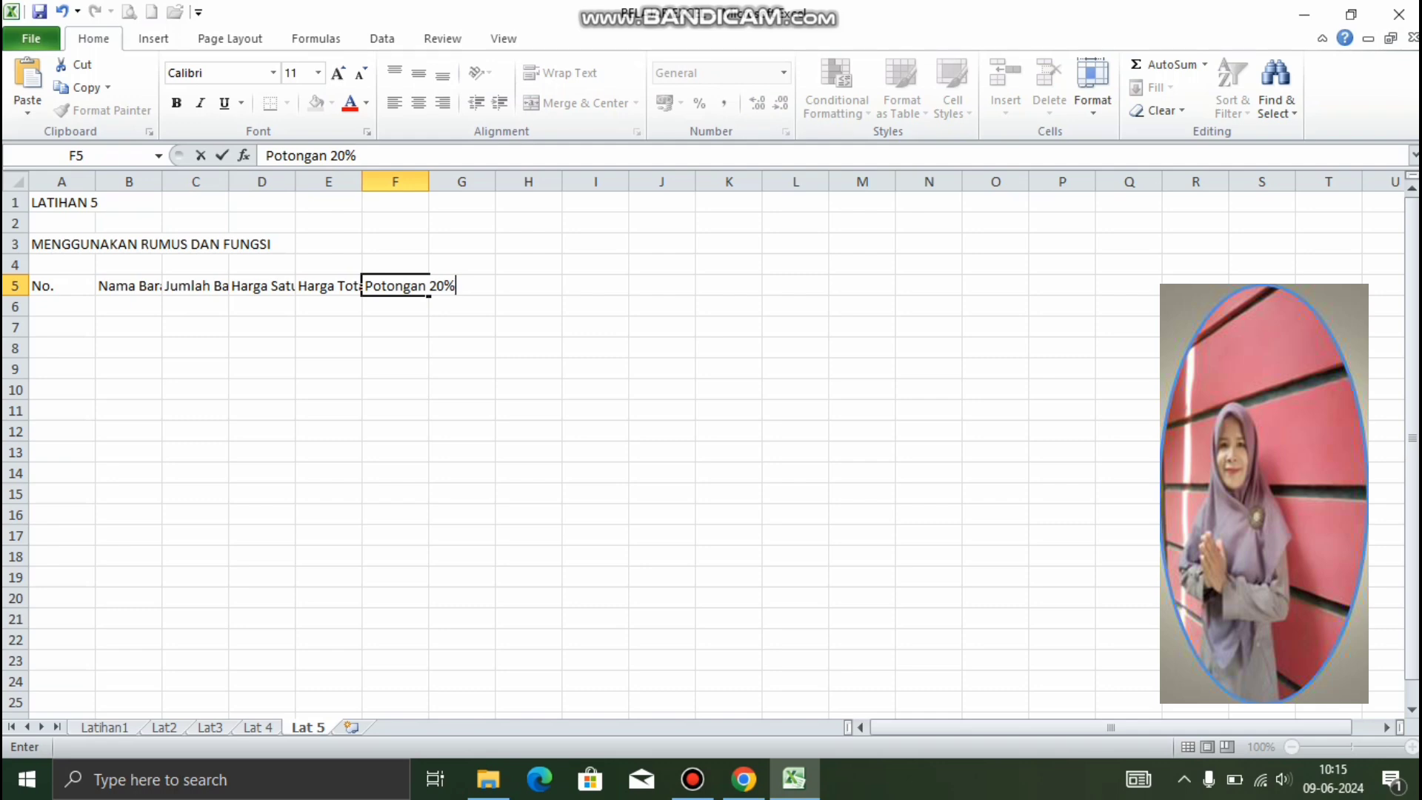
key("Tab")
type("Jumlah")
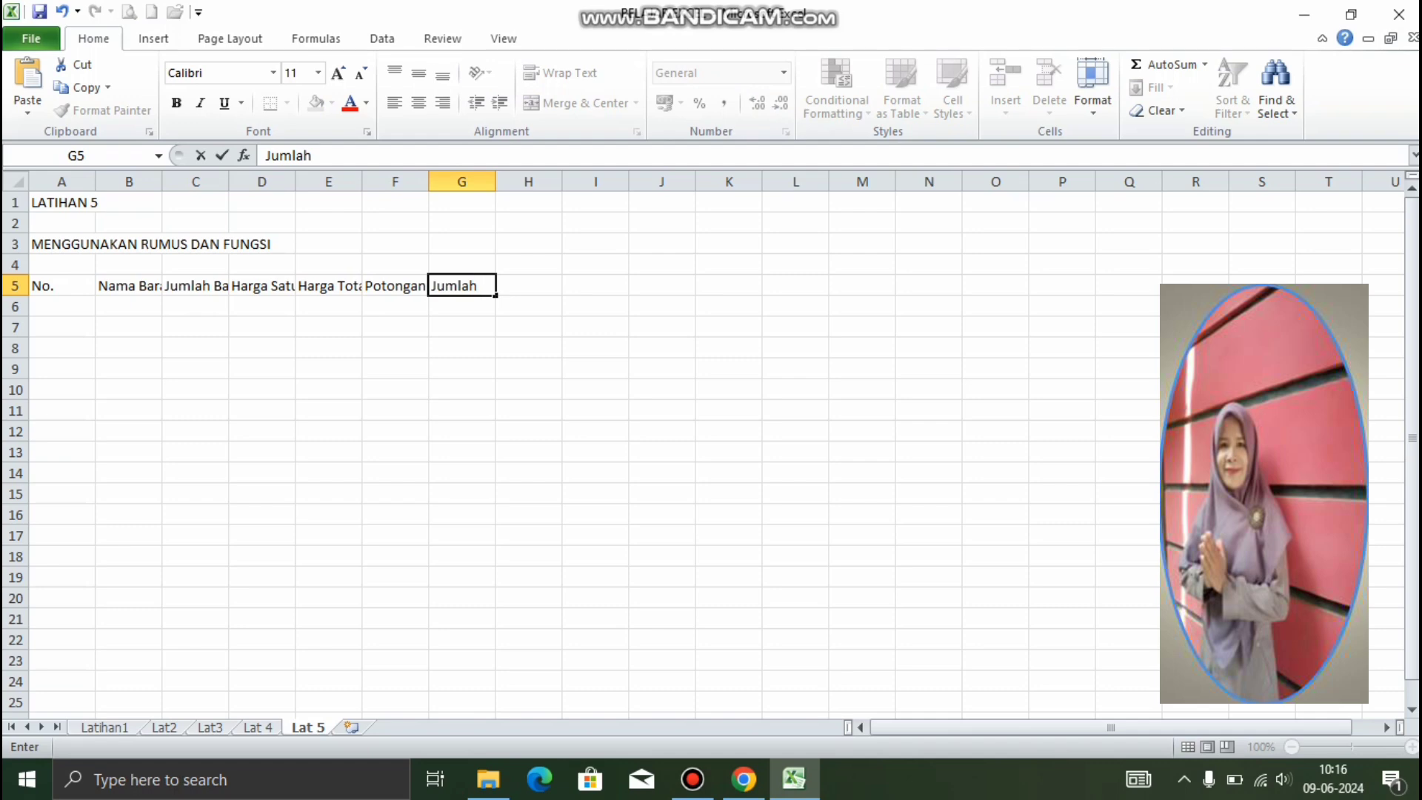
type(" Total")
key("Return")
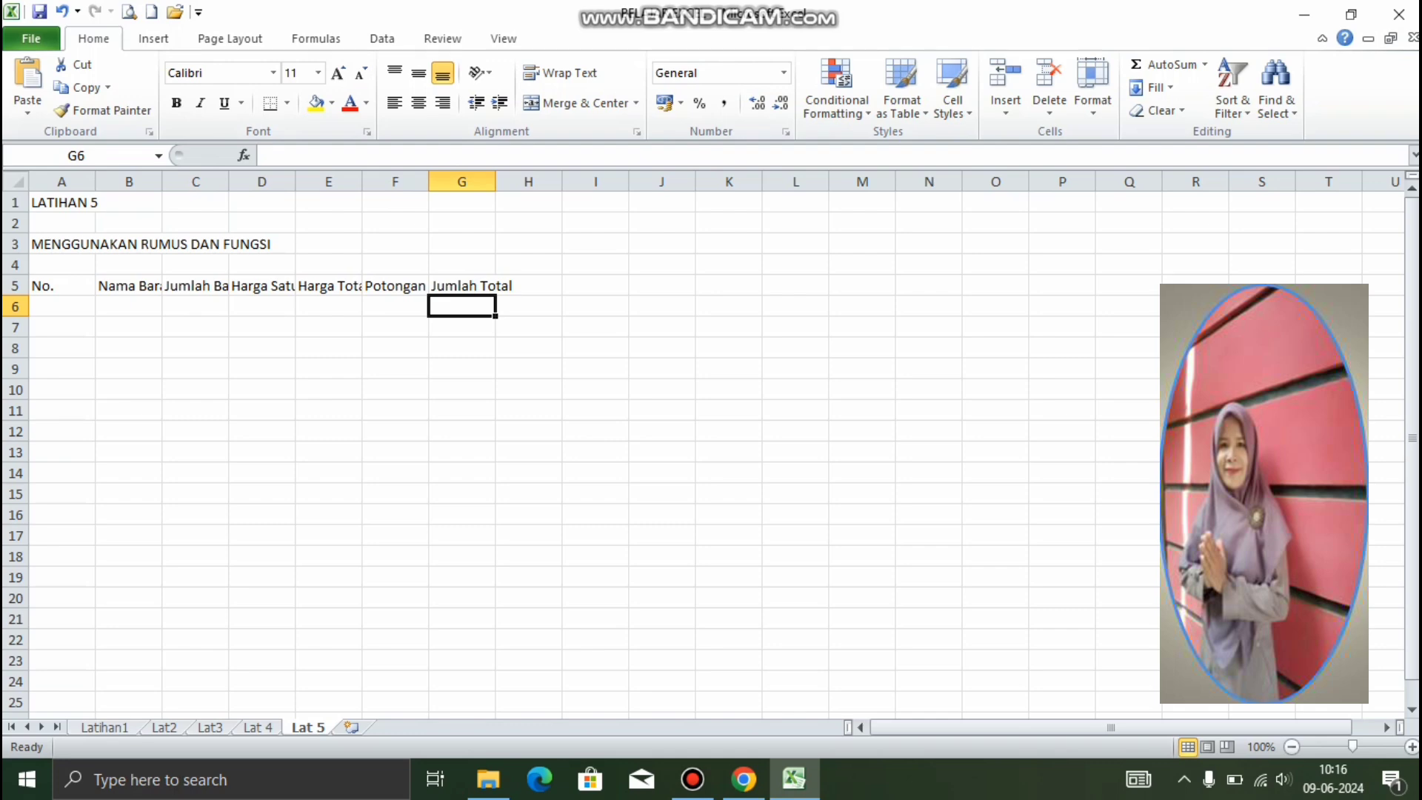
Step: Widen columns B through G so each row 5 header fits inside its own column
left_click_drag(163, 182, 885, 182)
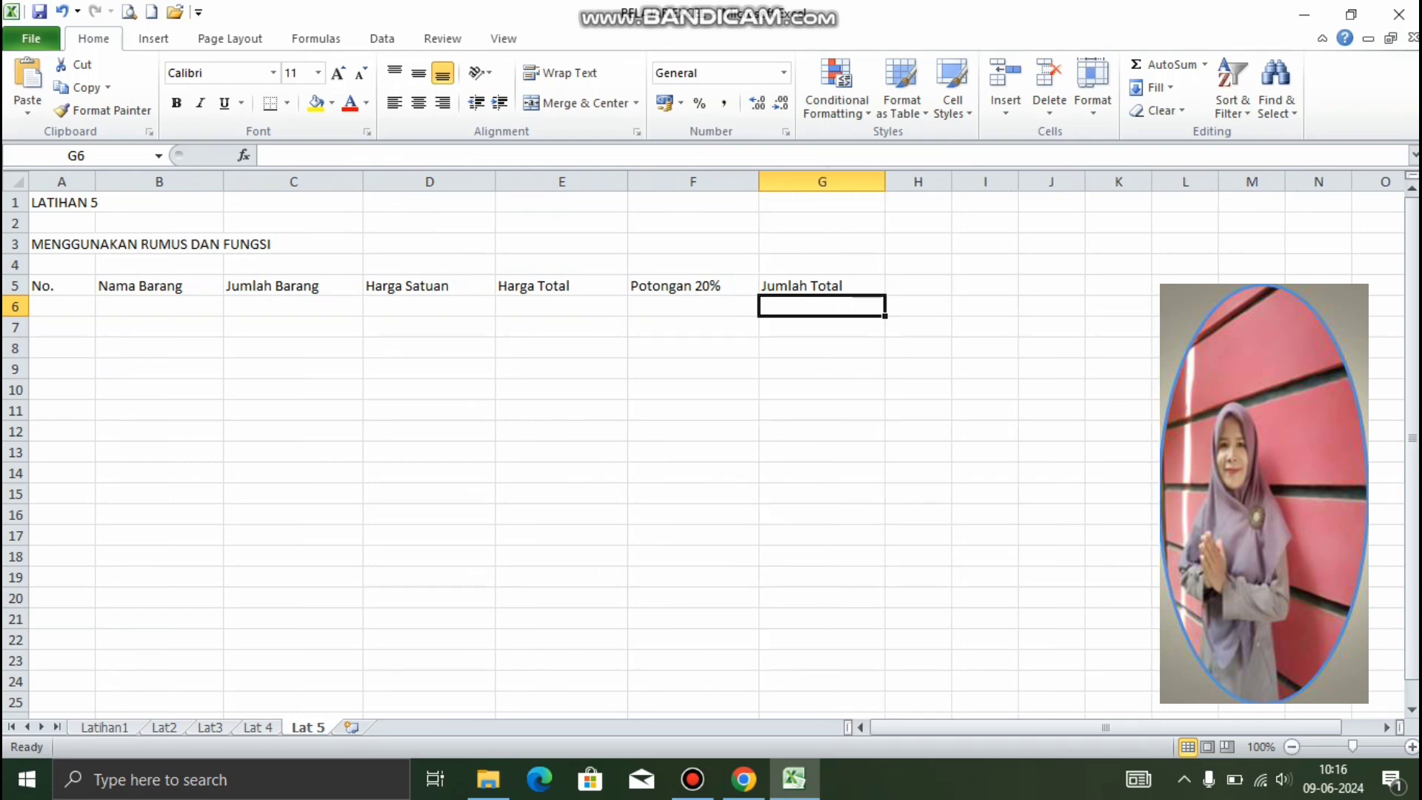
Step: Number the table rows 1 to 10 in A6:A15 by entering 1 and 2 and extending the series down
left_click(62, 306)
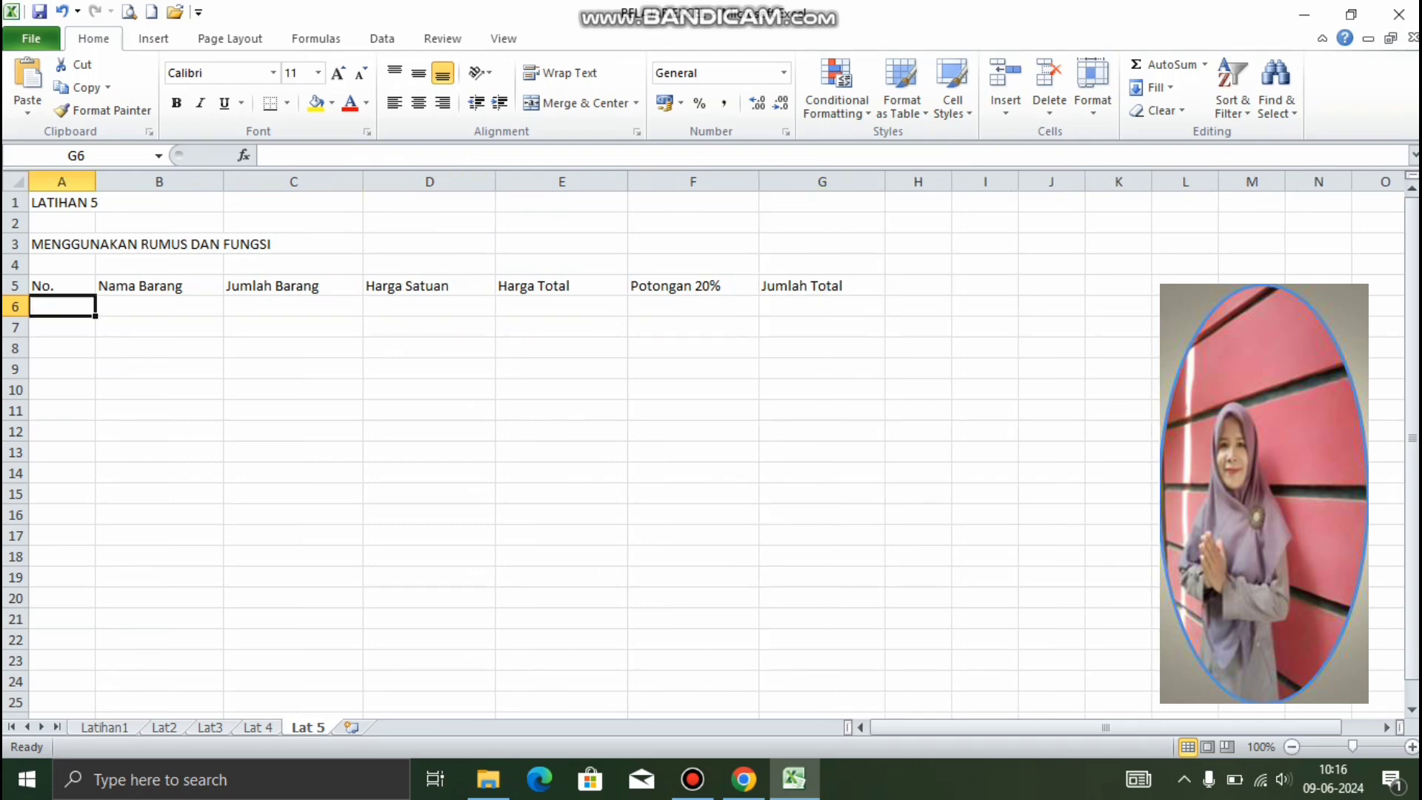
type("1")
key("Return")
type("2")
key("Return")
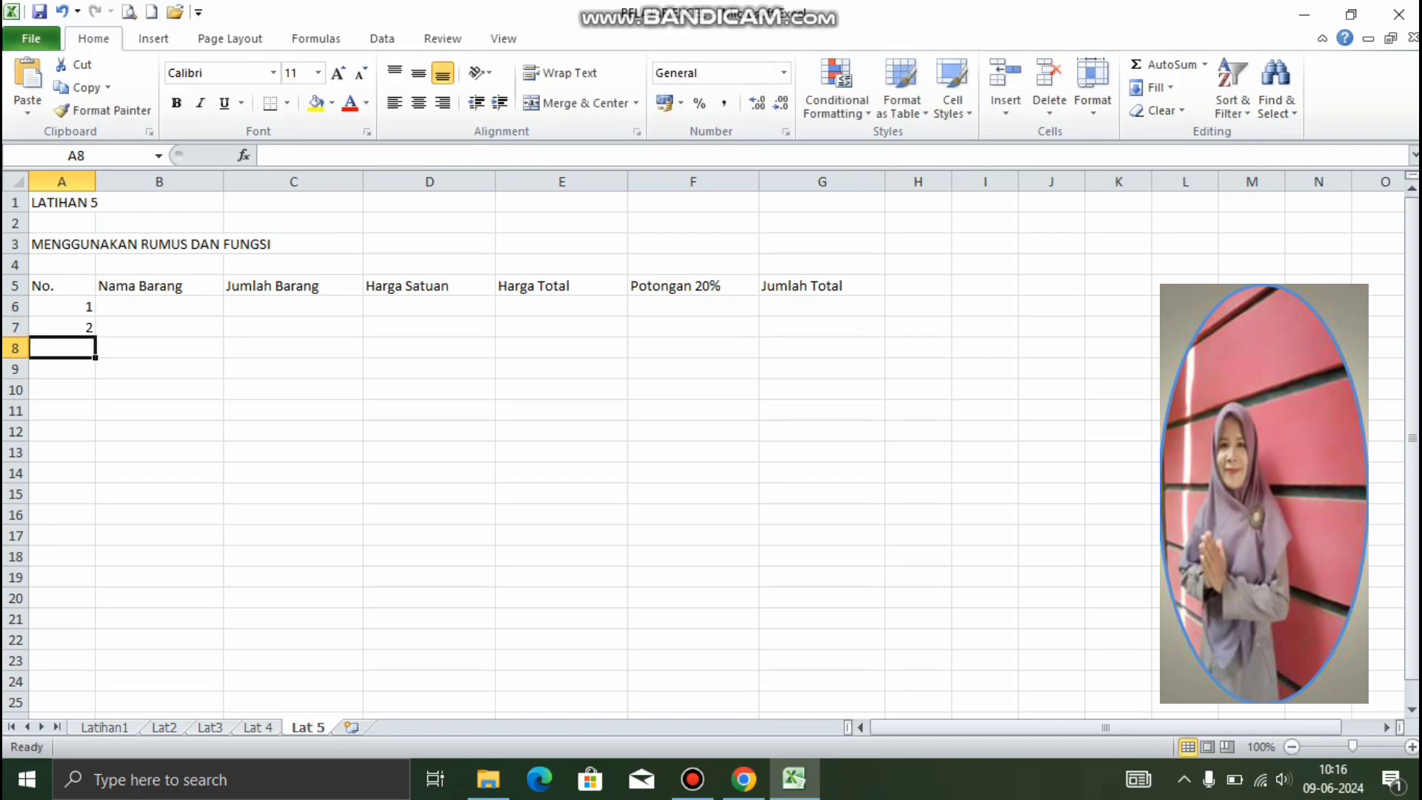
left_click(62, 306)
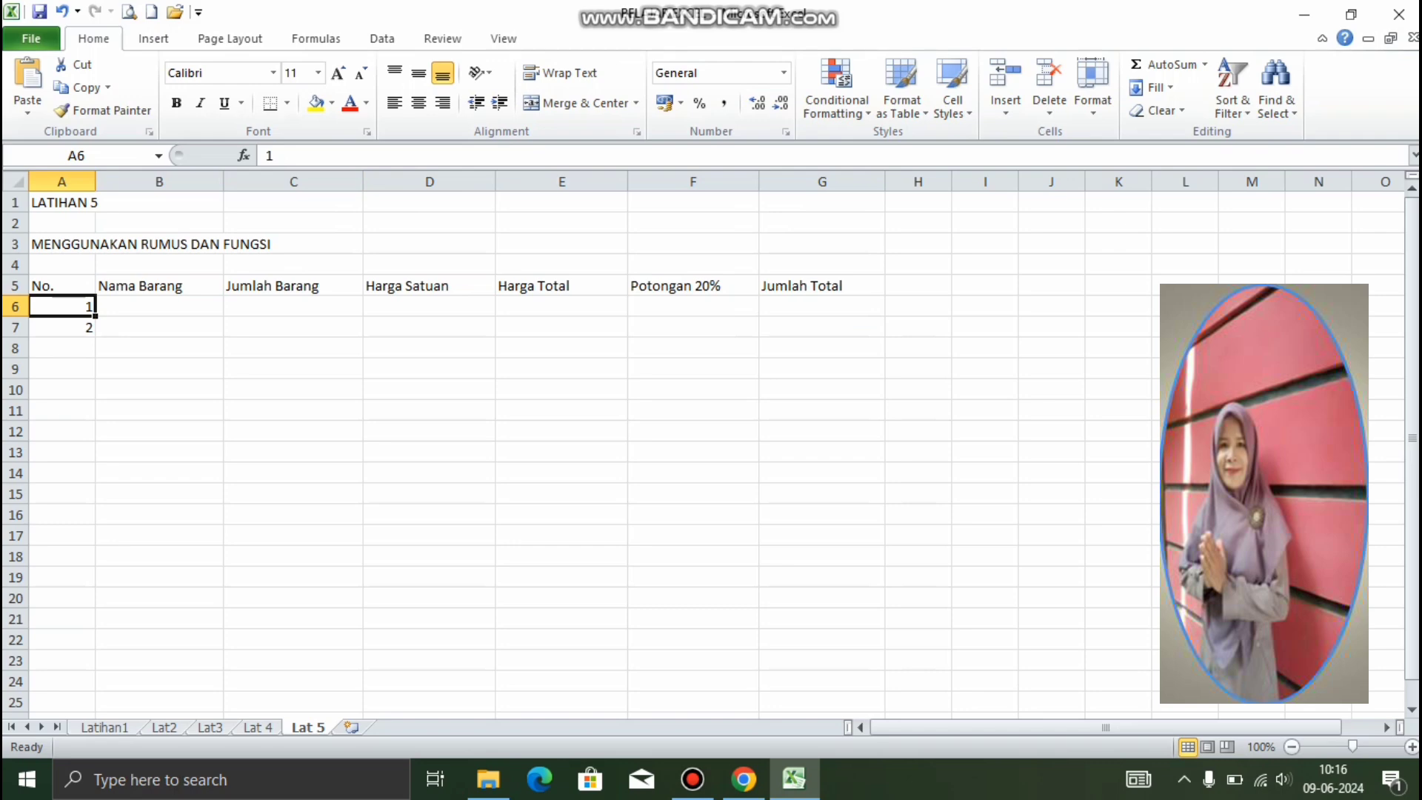
left_click_drag(62, 306, 62, 326)
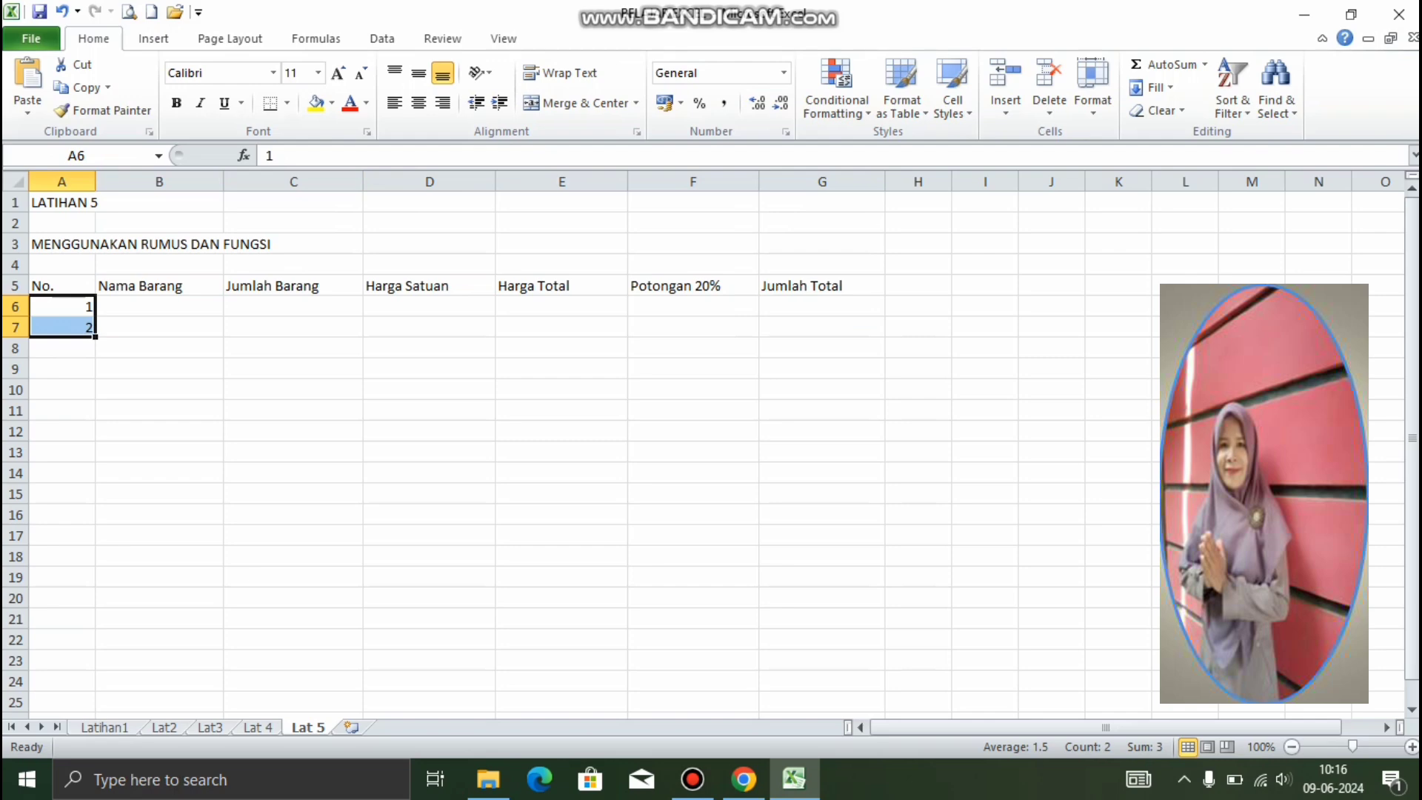
left_click_drag(95, 337, 95, 499)
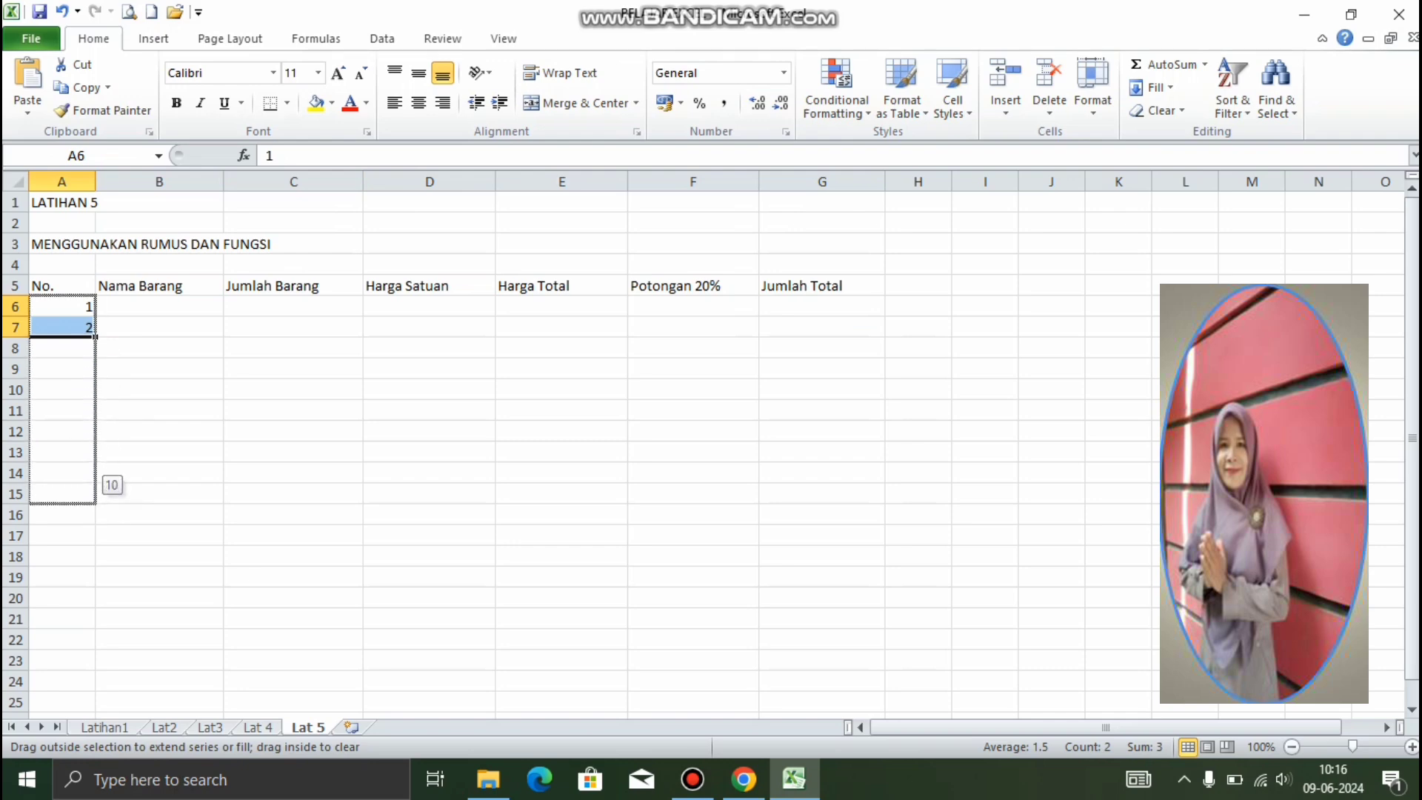
Step: Center the row numbers in A6:A15 both horizontally and vertically in their cells
left_click_drag(96, 500, 95, 500)
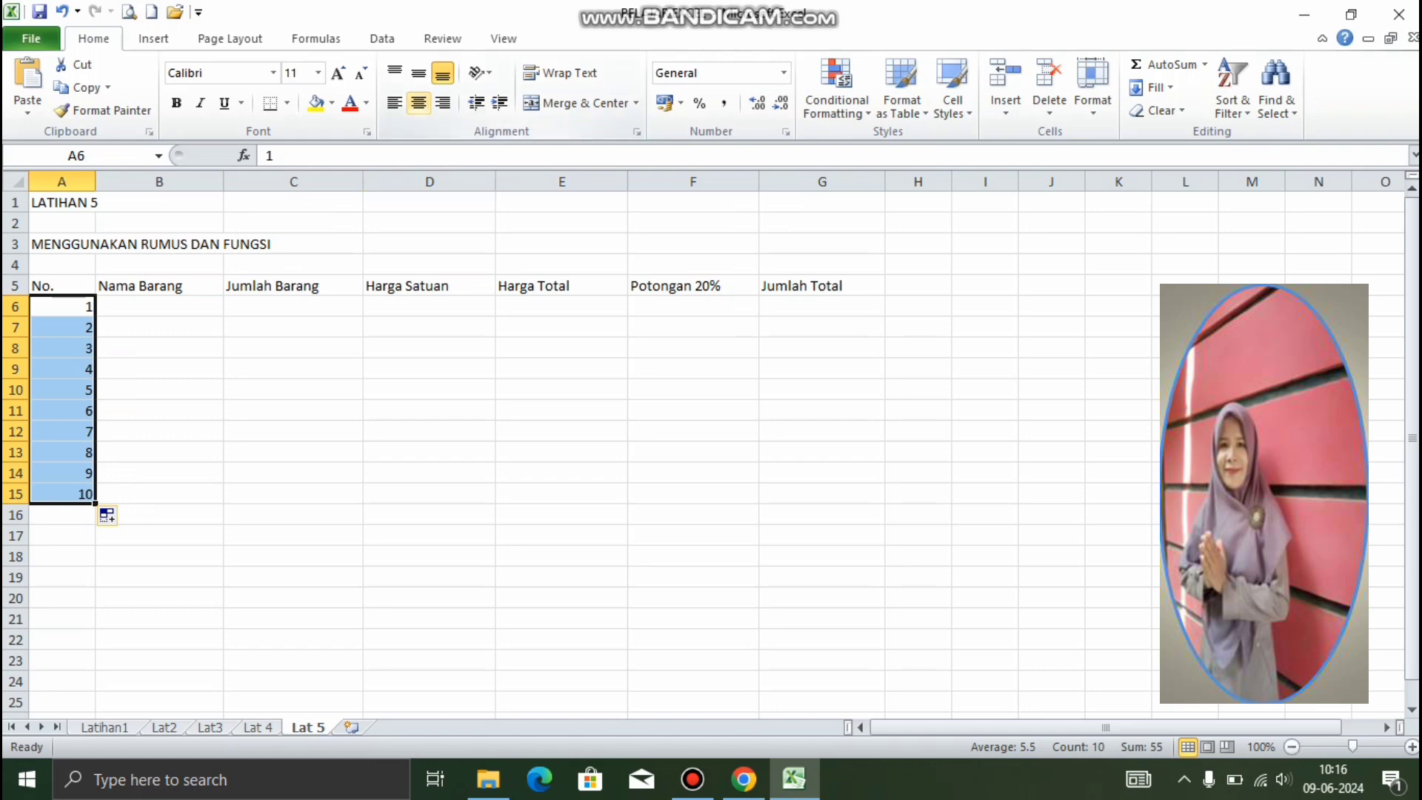
left_click(418, 103)
left_click(419, 73)
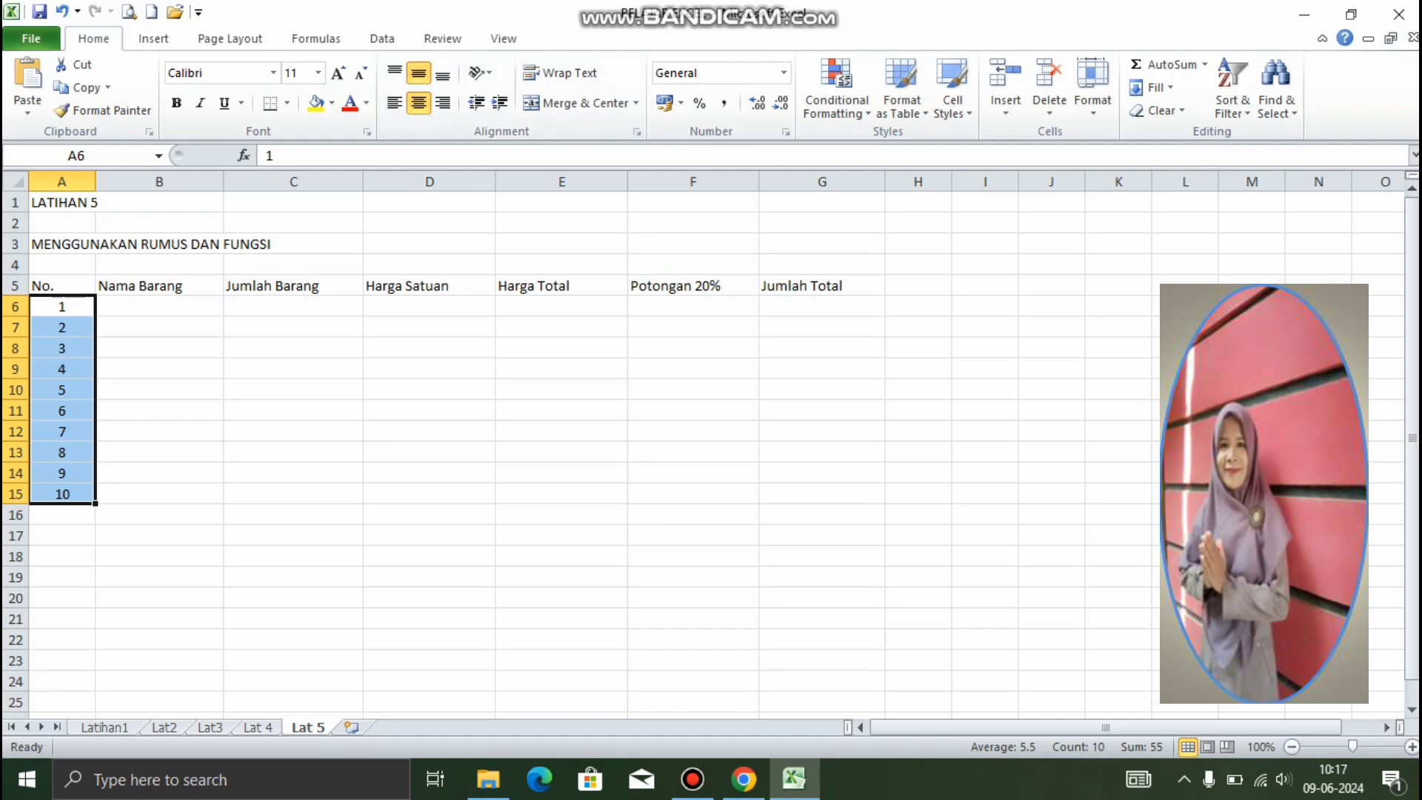
Step: Enter the item names Modem, Flash Disk and Cpmpact Disk in B6:B8 under Nama Barang
left_click(159, 306)
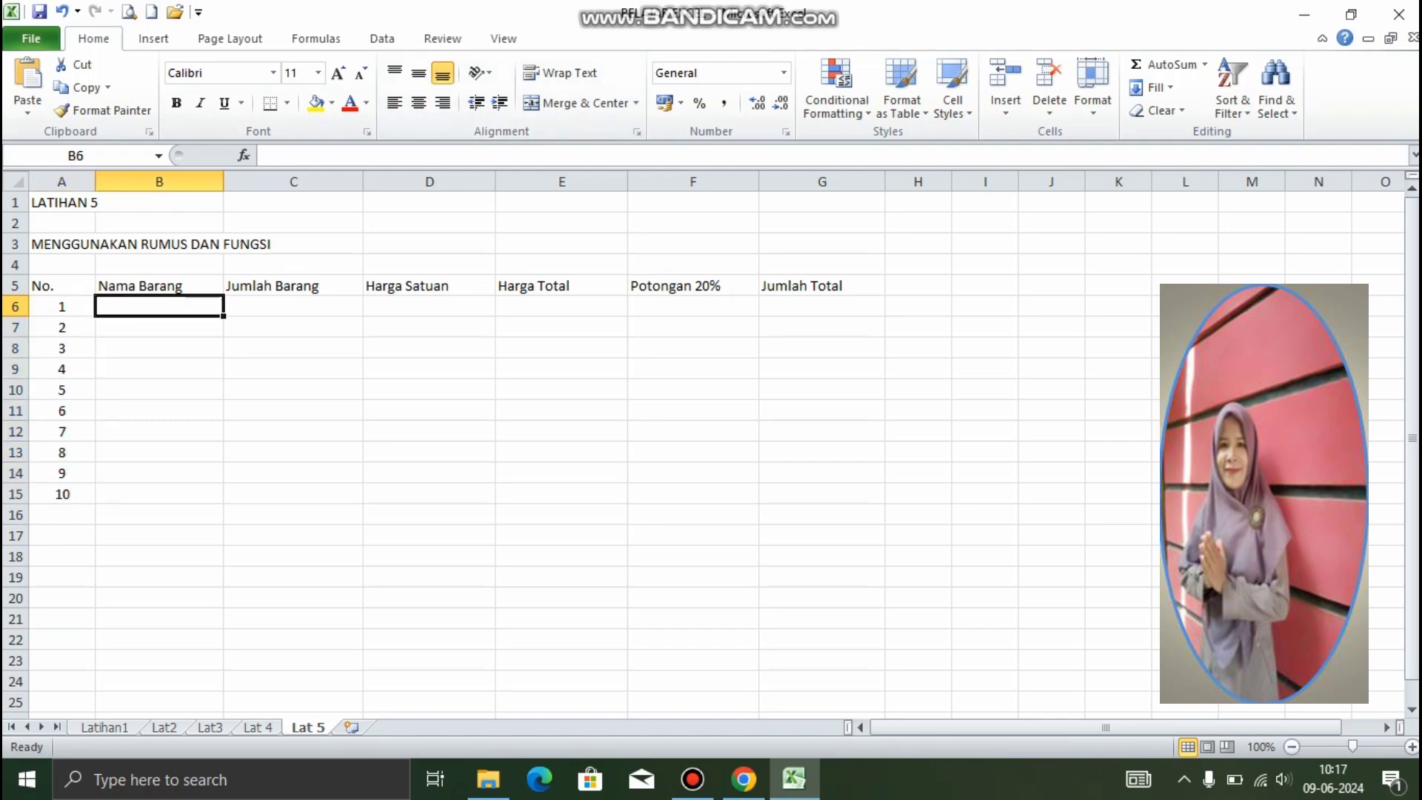
type("Modem")
key("Return")
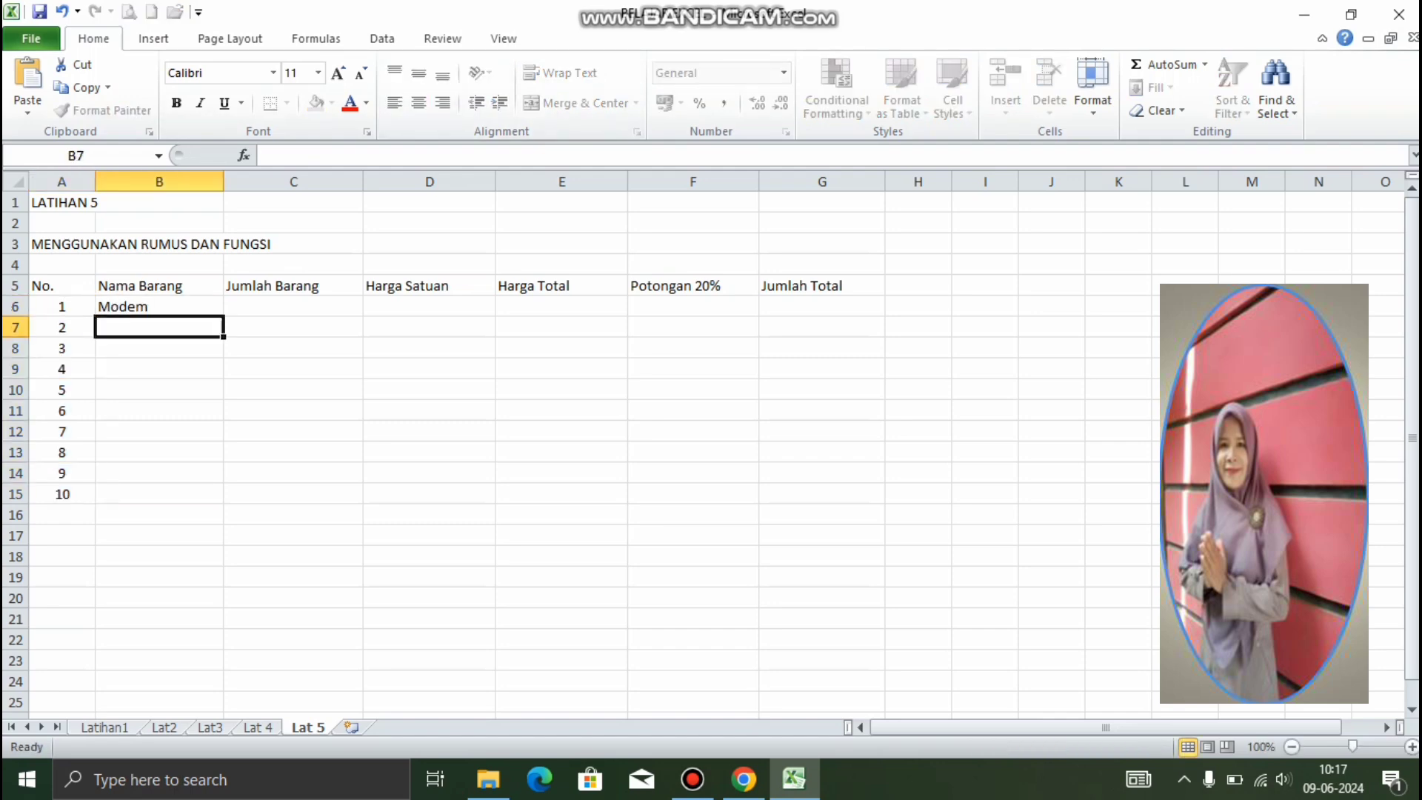
type("F")
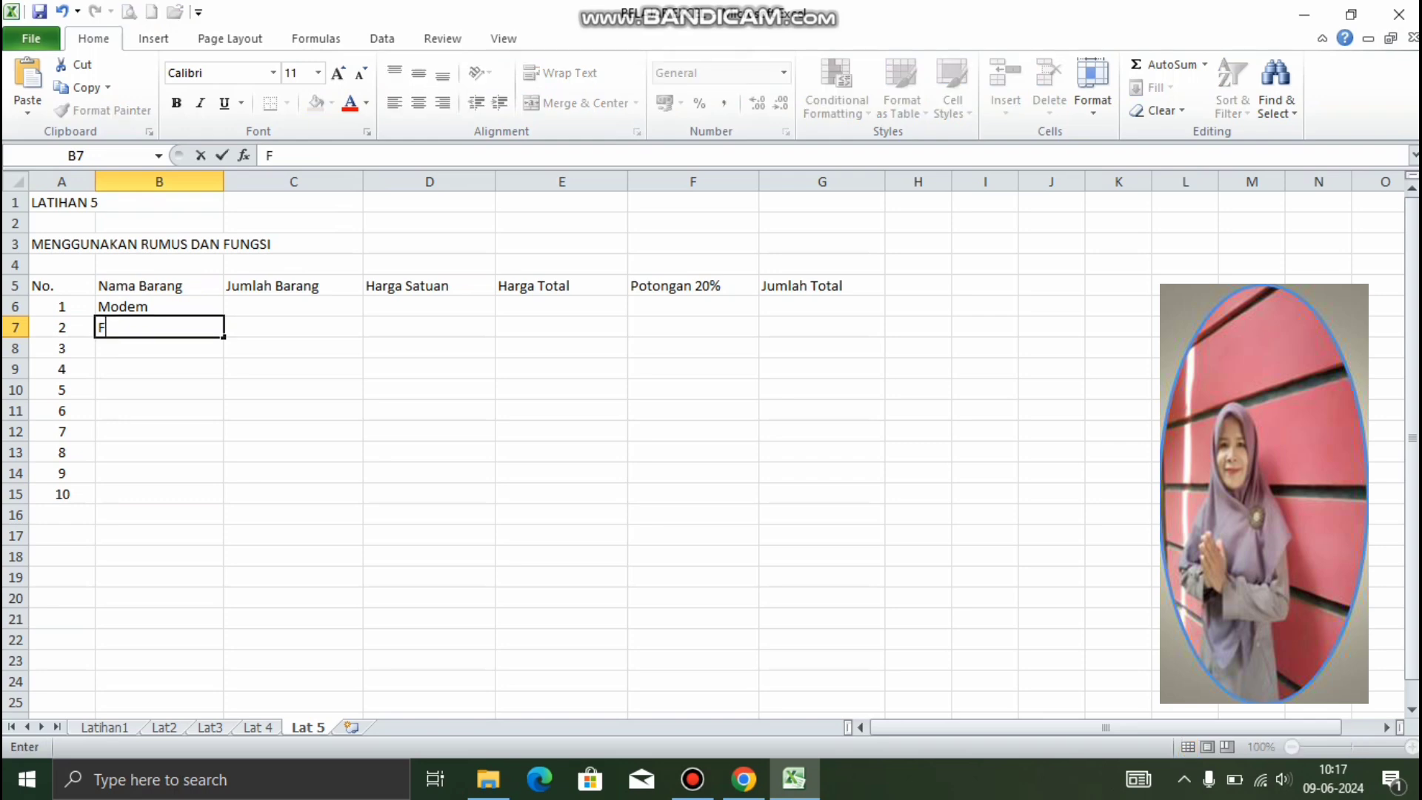
type("lash Disk")
key("Return")
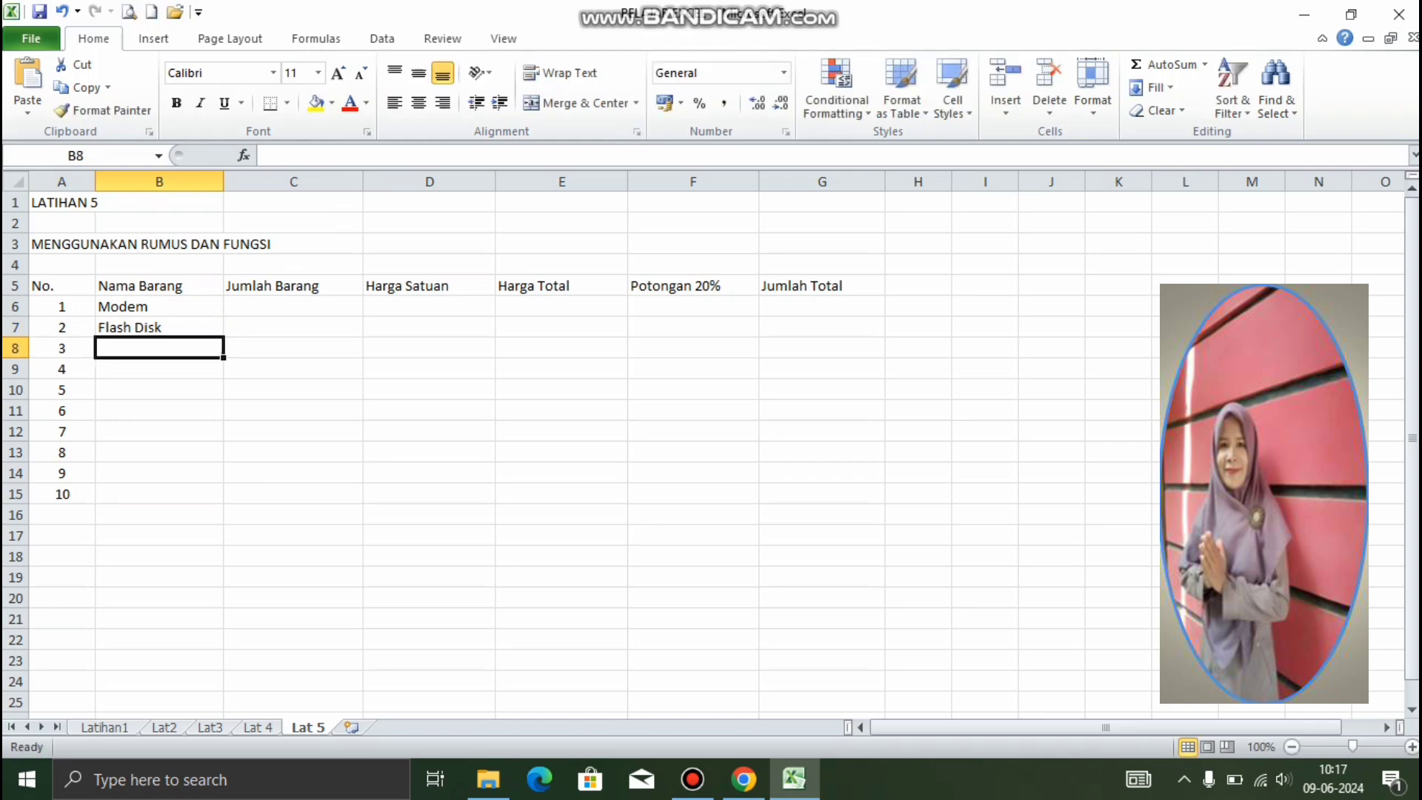
type("Cpm")
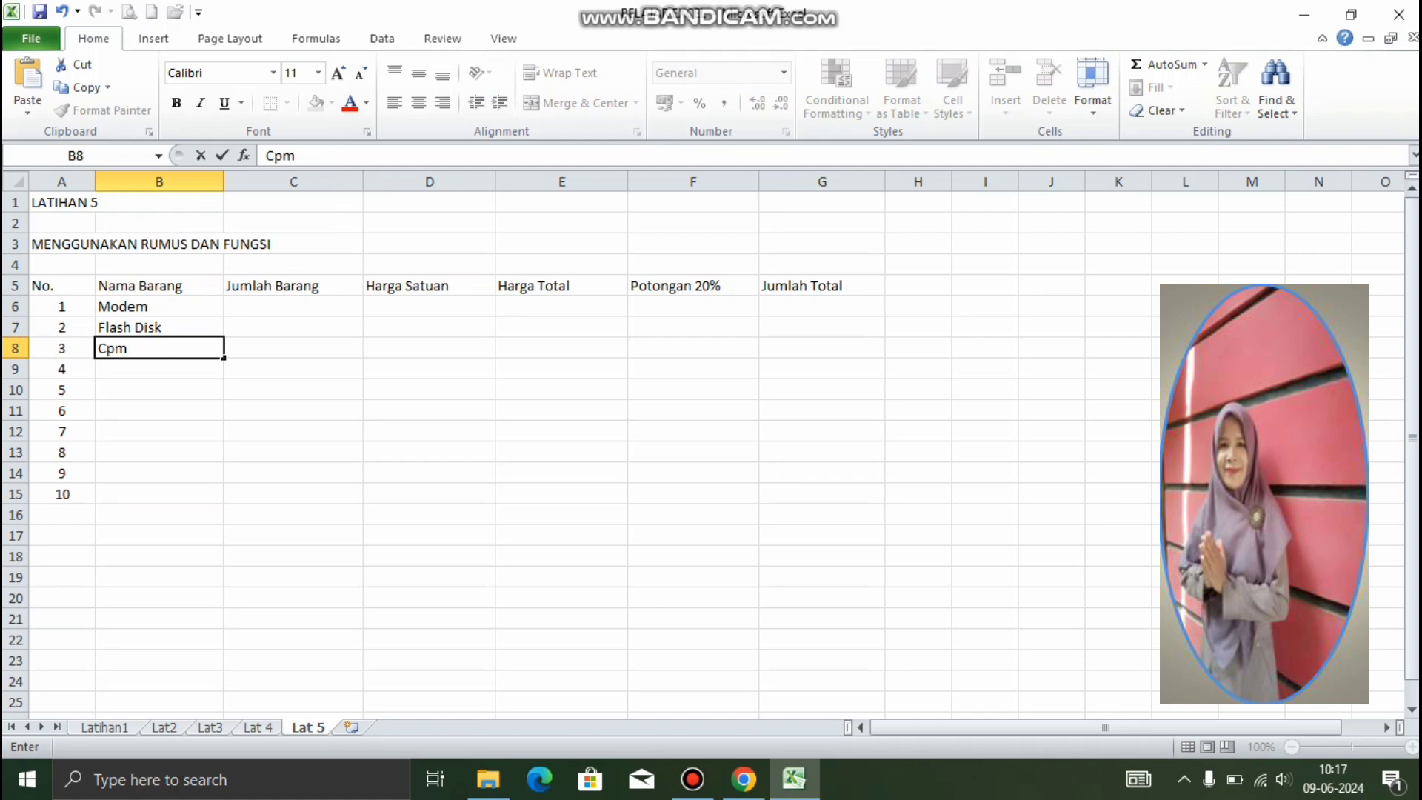
key("BackSpace")
type("mpact Disk")
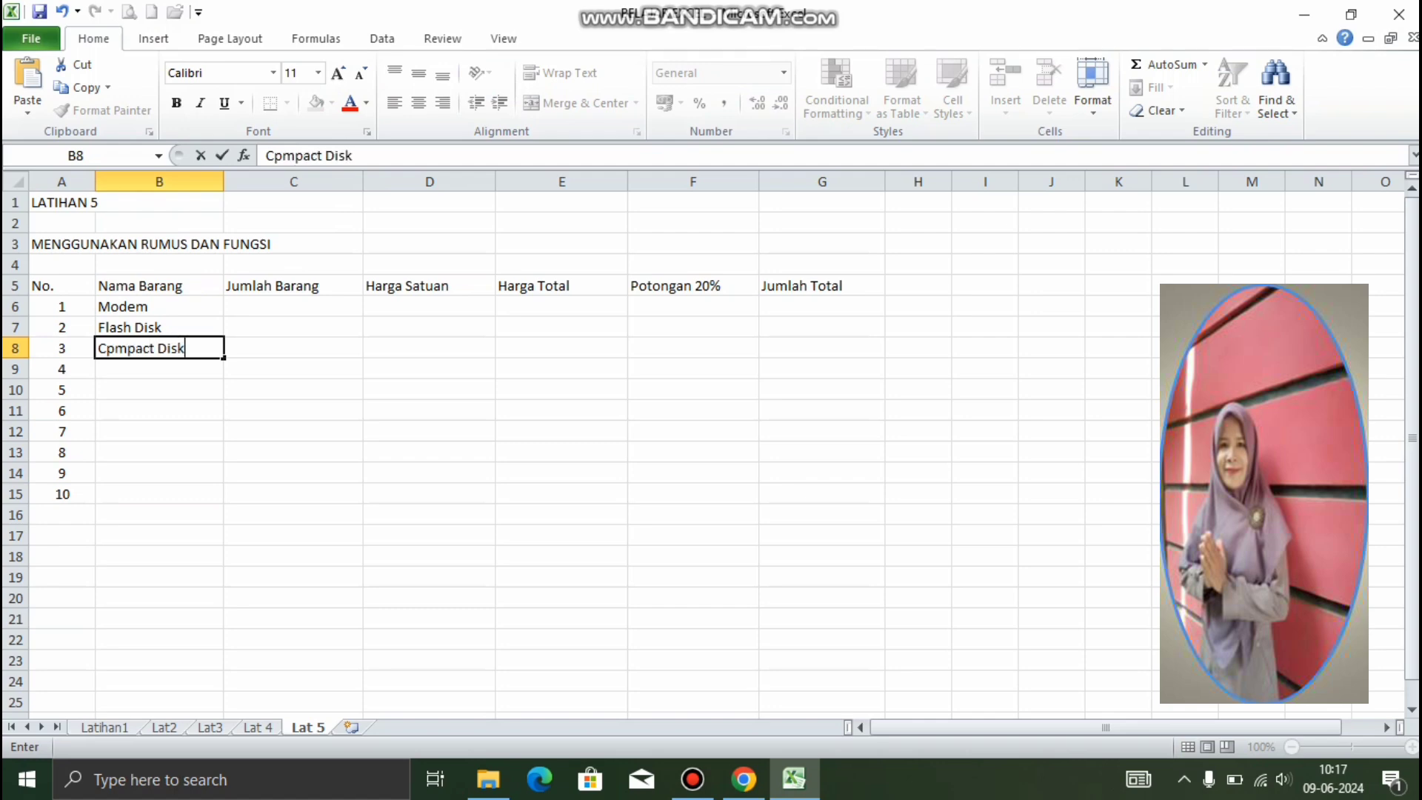
key("Return")
Step: Enter the item names TV Tunner, Scanner and Card Reader in B9:B11
type("T")
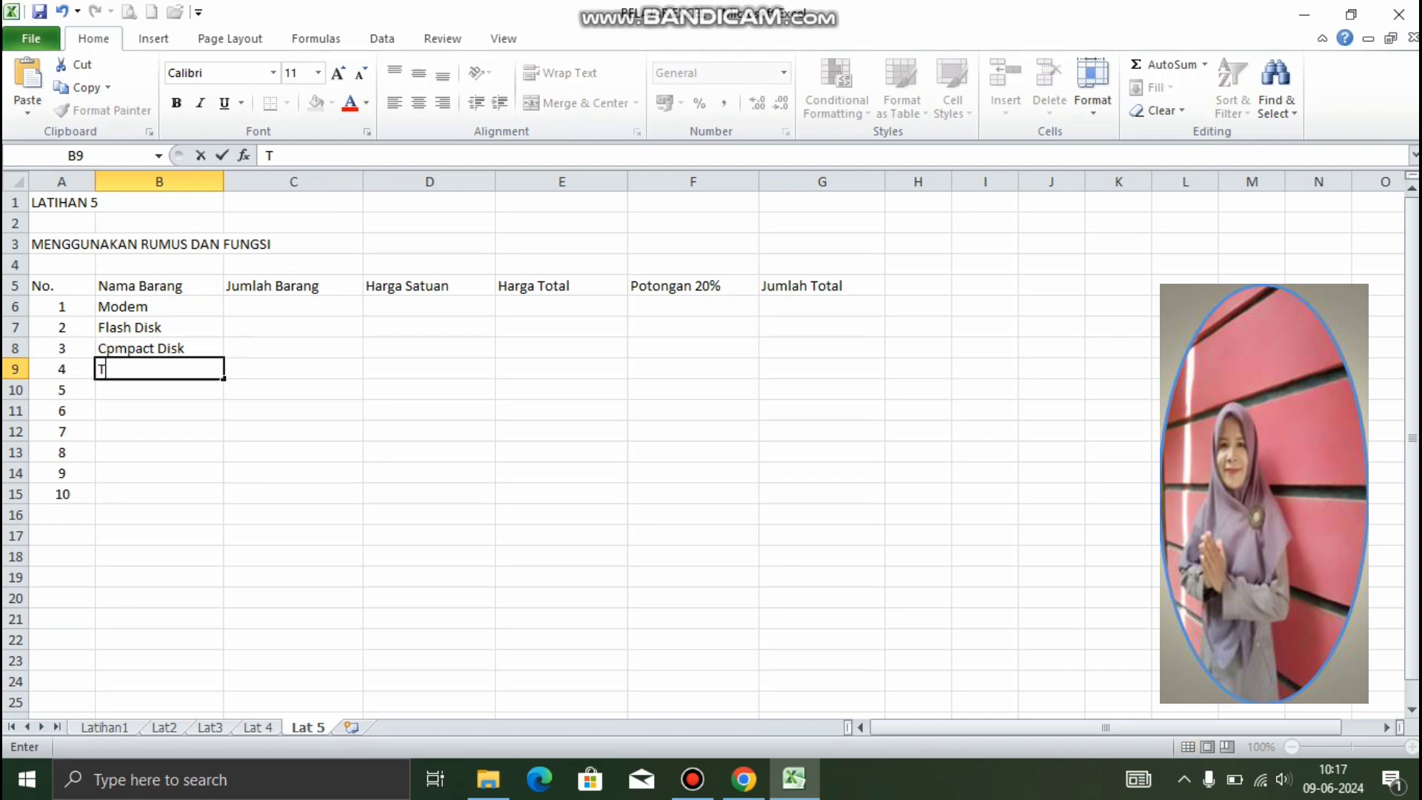
type("V Tunner")
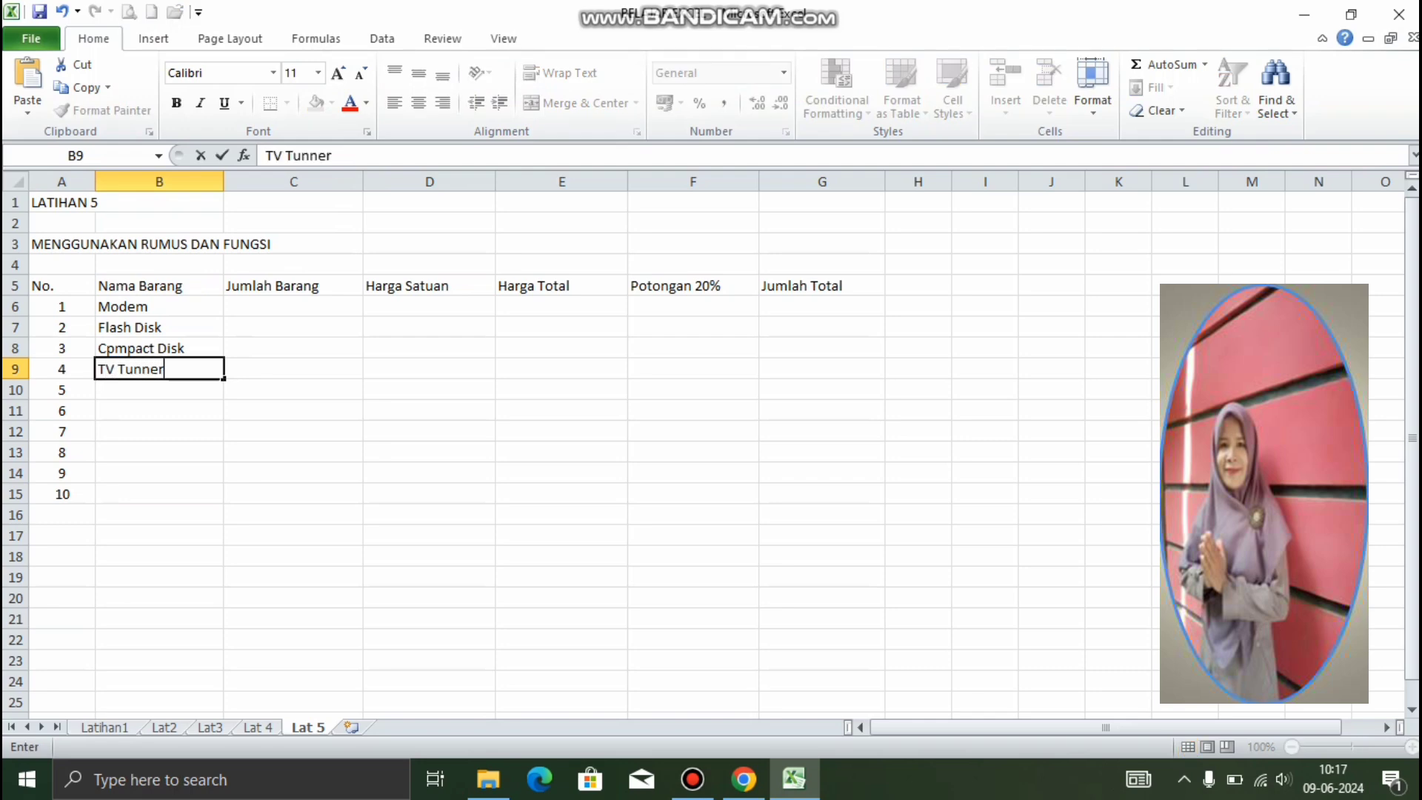
key("Return")
type("Scanner")
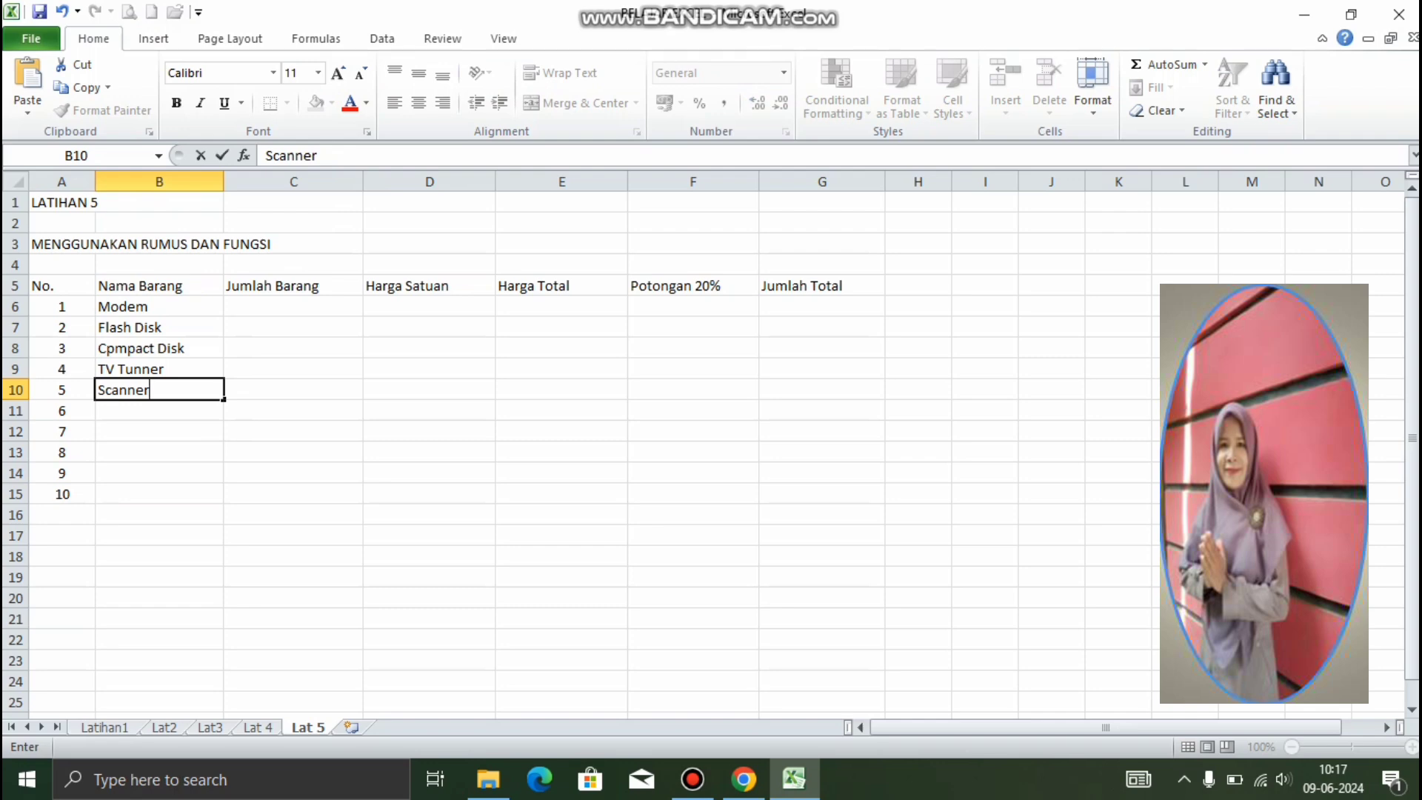
key("Return")
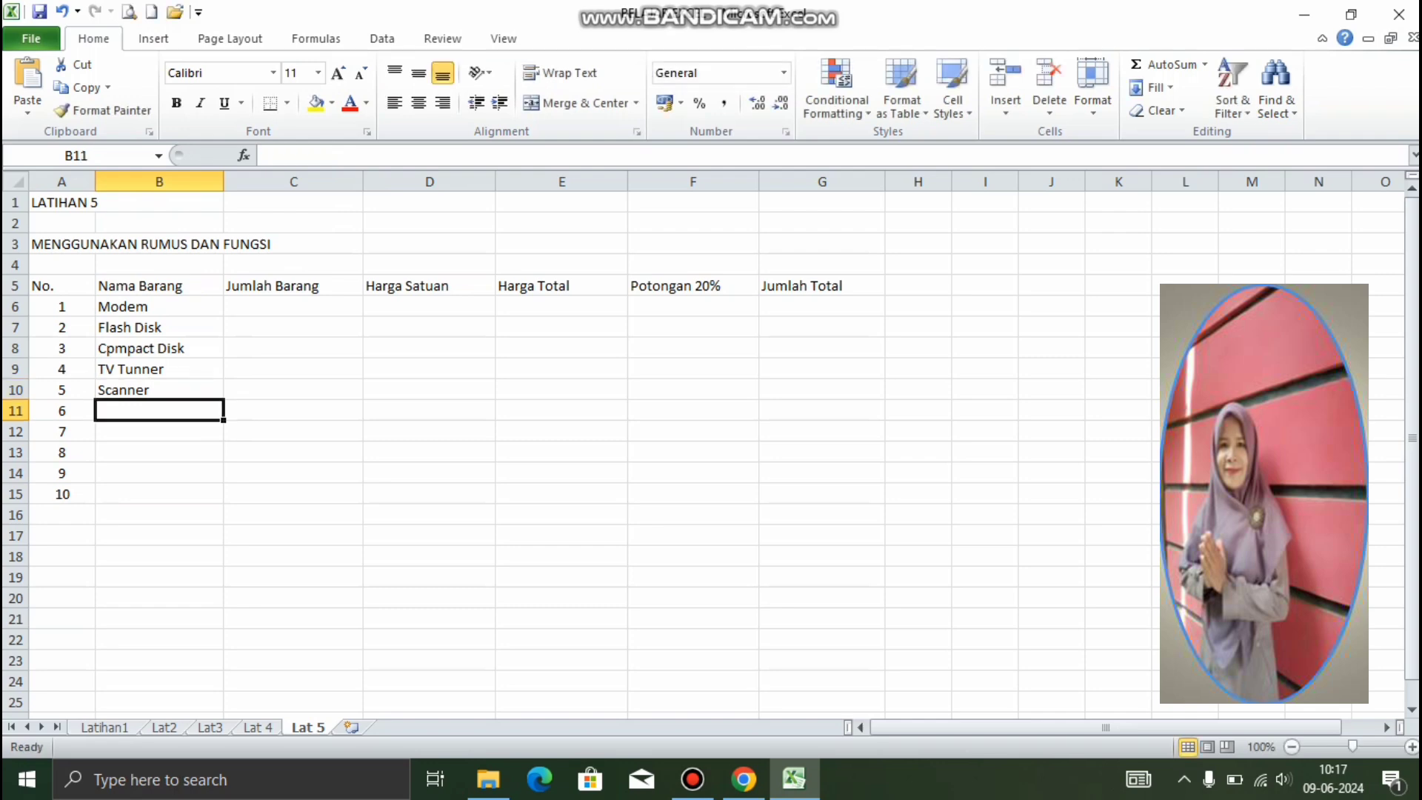
type("Card Read")
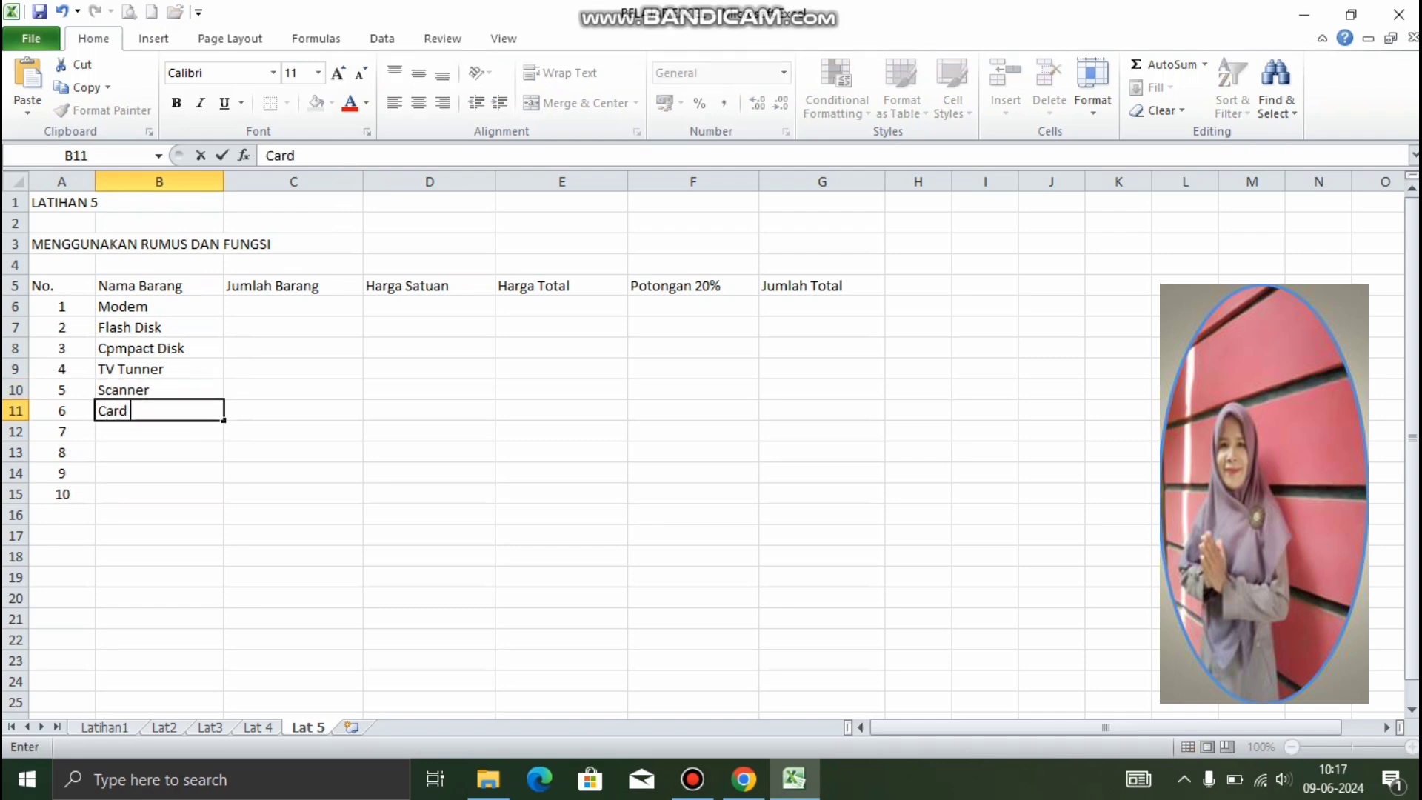
type("er")
key("Return")
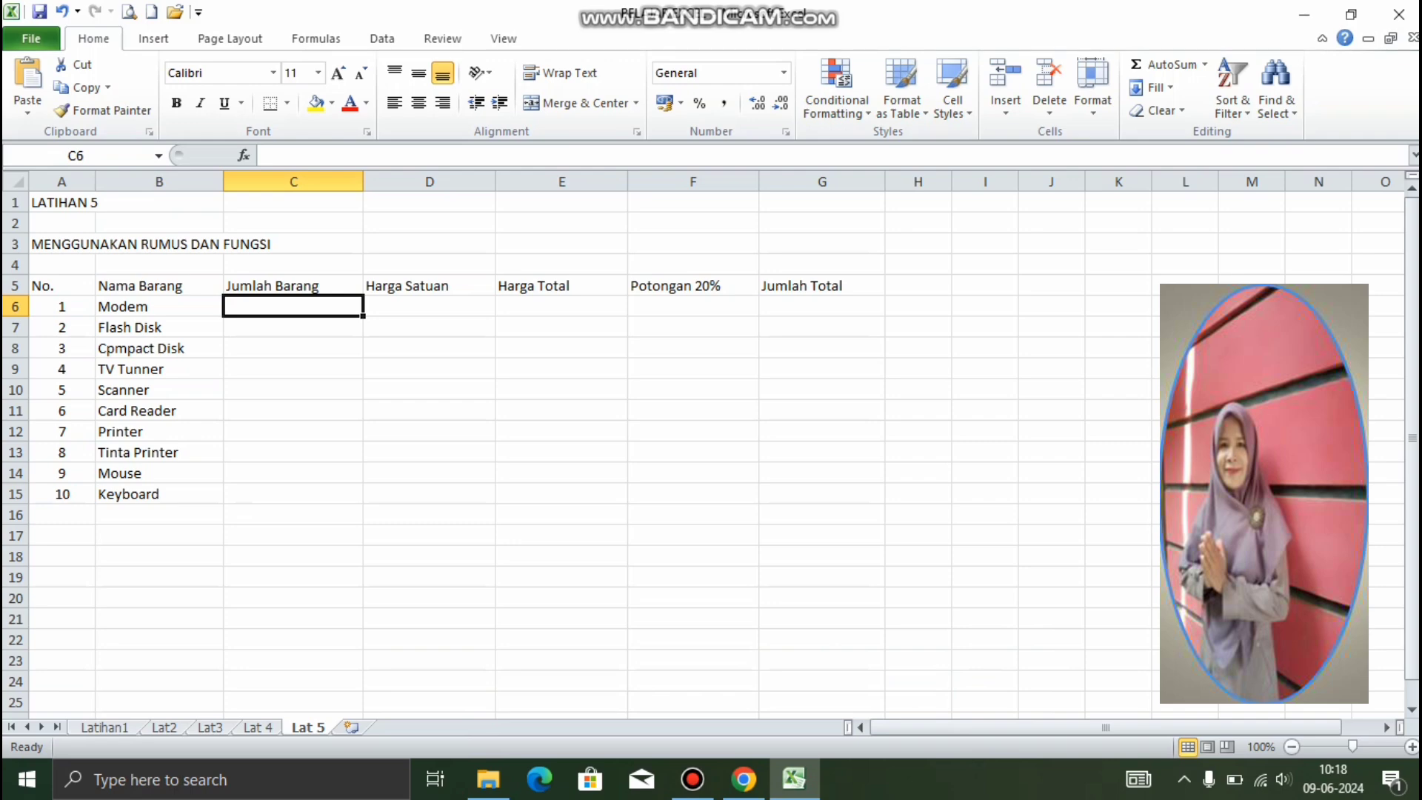
Step: Enter the Jumlah Barang quantities 78, 67, 56 and 45 in C6:C9
type("78")
key("Return")
type("67")
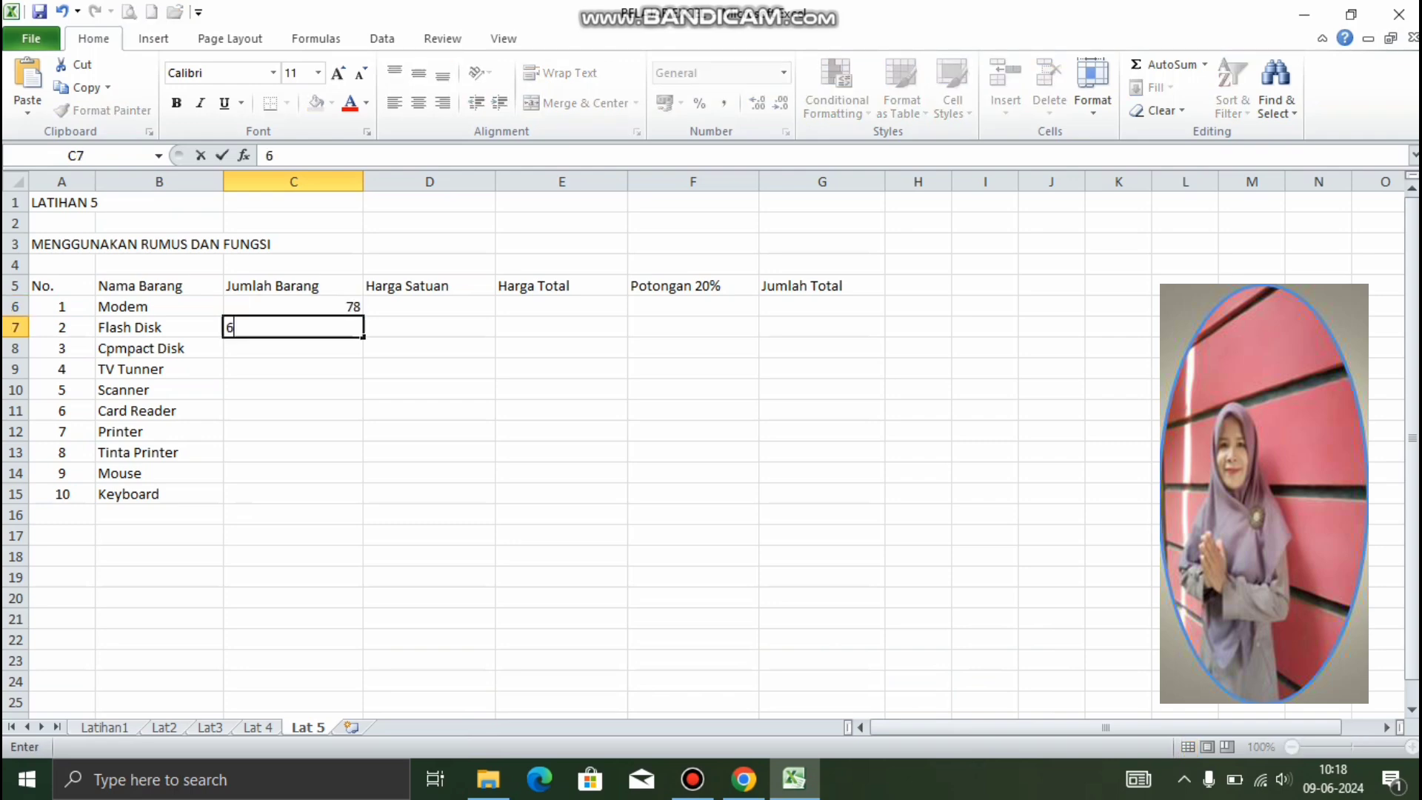
key("Return")
type("56")
key("Return")
type("45")
key("Return")
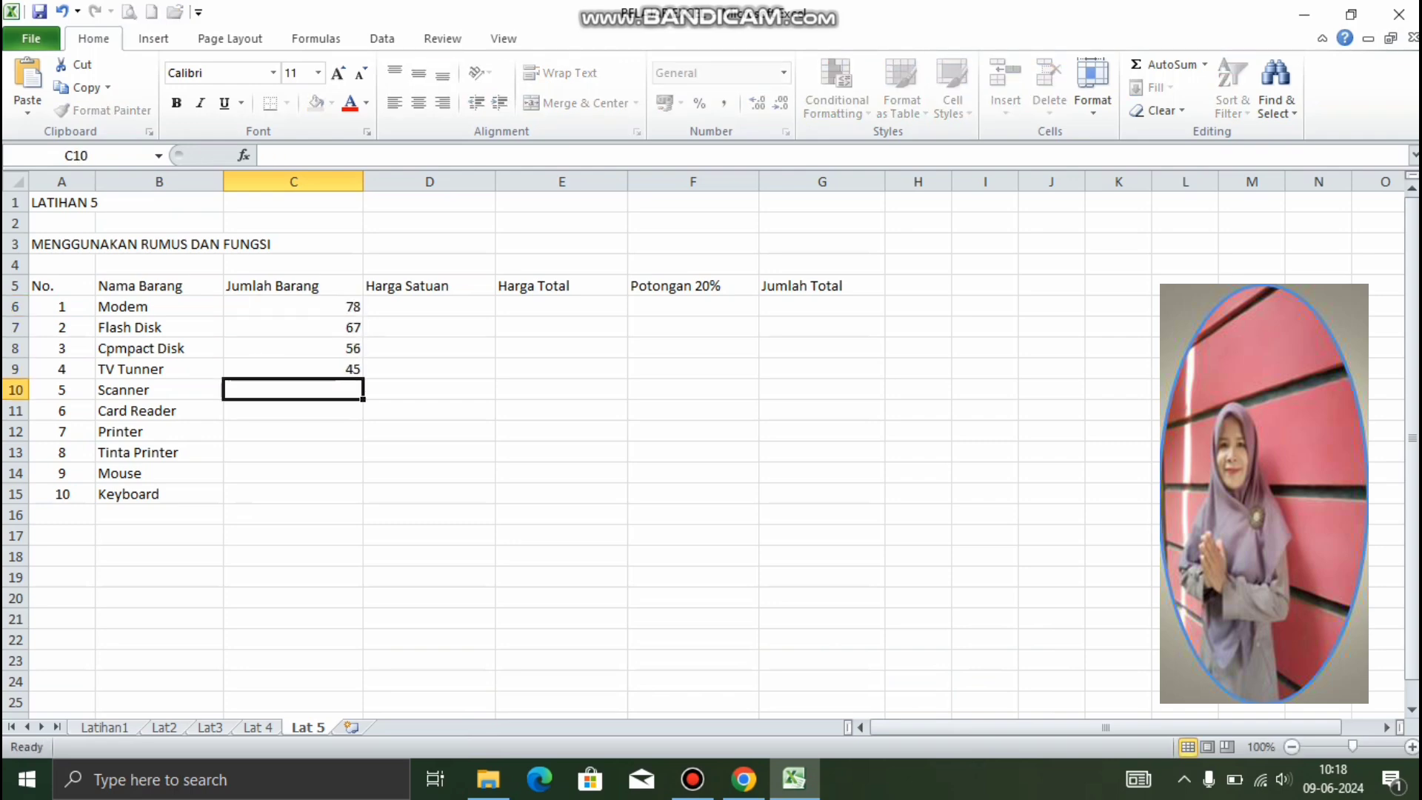
Step: Enter the quantities 34, 24 and 56 in C10:C12 for Scanner, Card Reader and Printer
type("34")
key("Return")
type("24")
key("Return")
type("5")
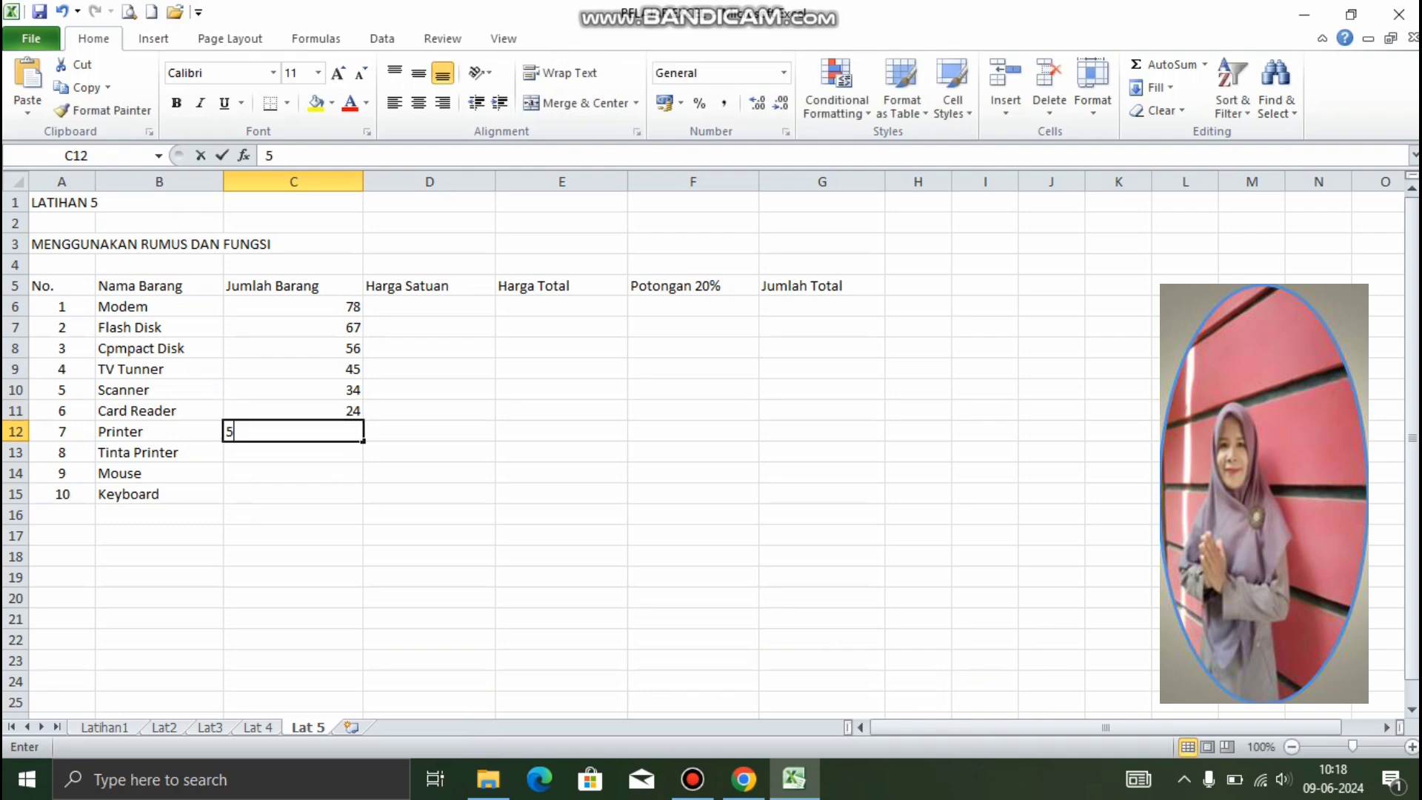
type("6")
key("Return")
Step: Enter the quantities 34, 54 and 65 in C13:C15 for Tinta Printer, Mouse and Keyboard
type("34")
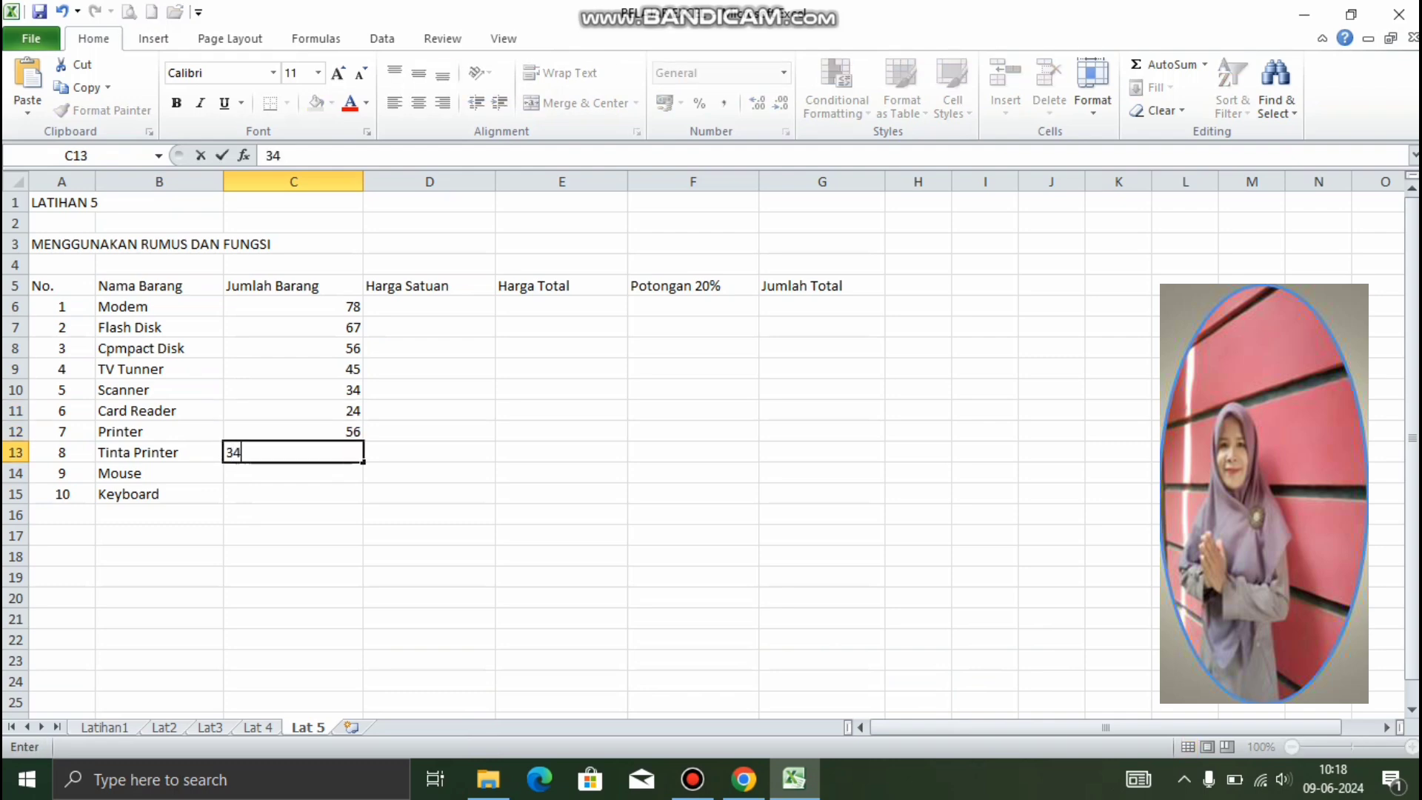
key("Return")
type("54")
key("Return")
type("65")
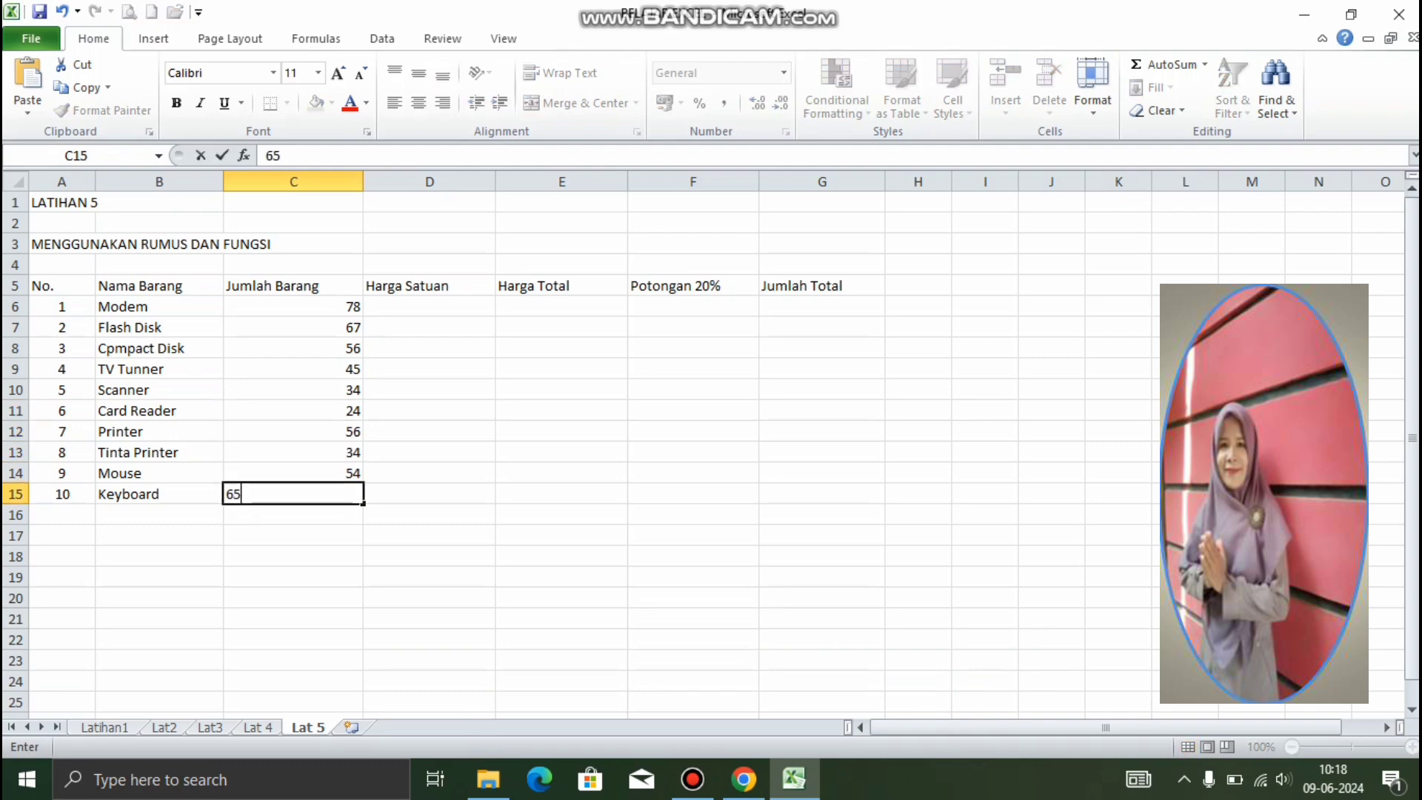
key("Return")
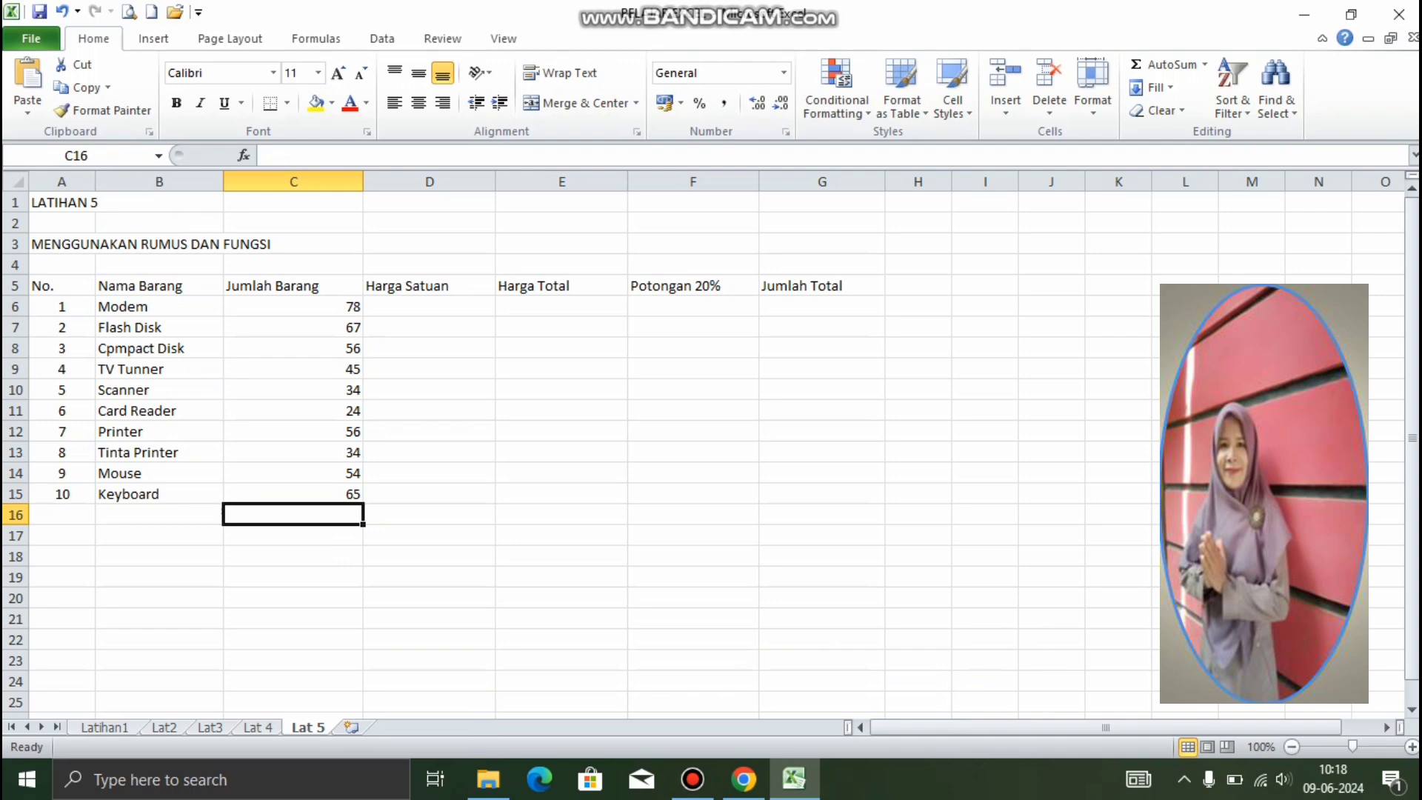
Step: Open the cell formatting for D6:G15 and choose the Accounting category with 0 decimal places
left_click(429, 306)
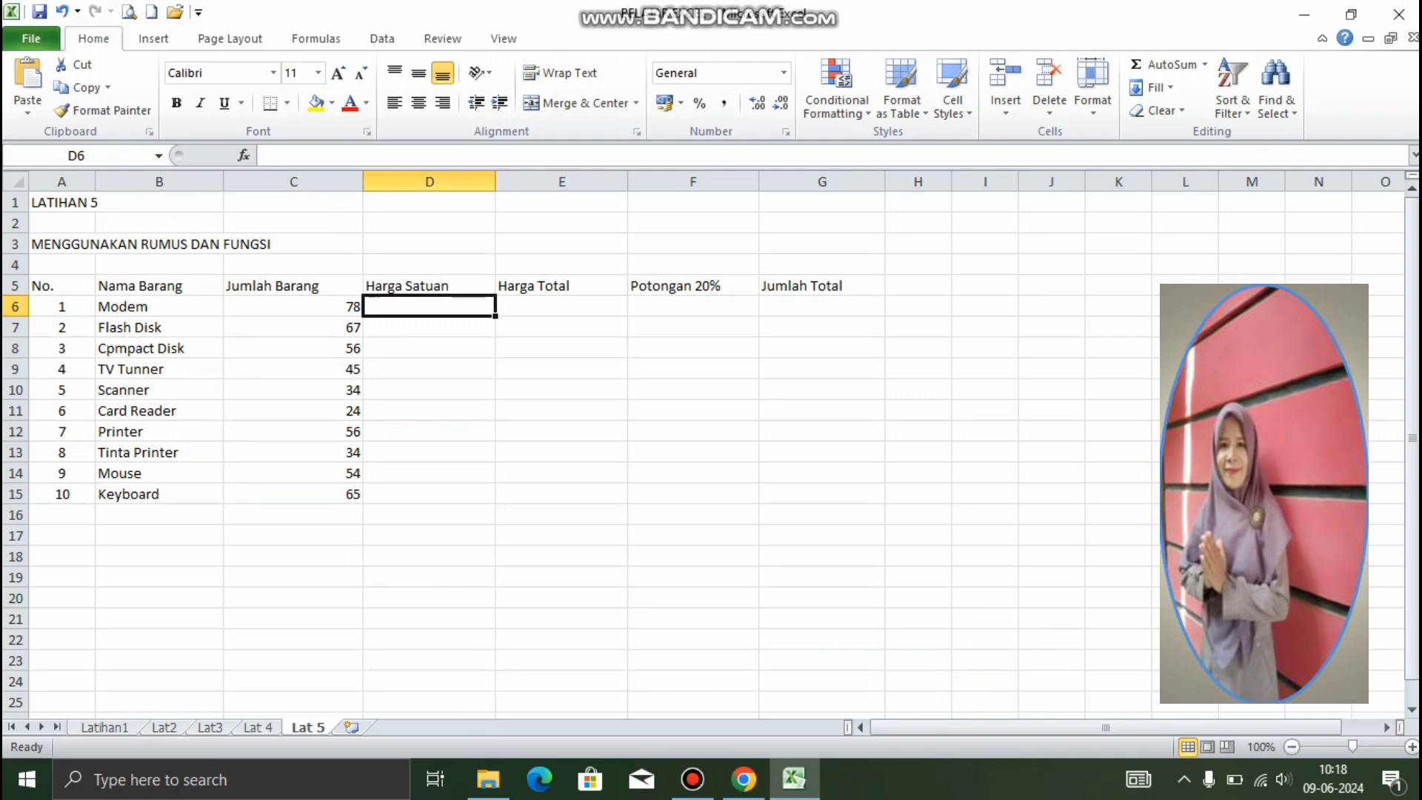
left_click_drag(429, 306, 822, 493)
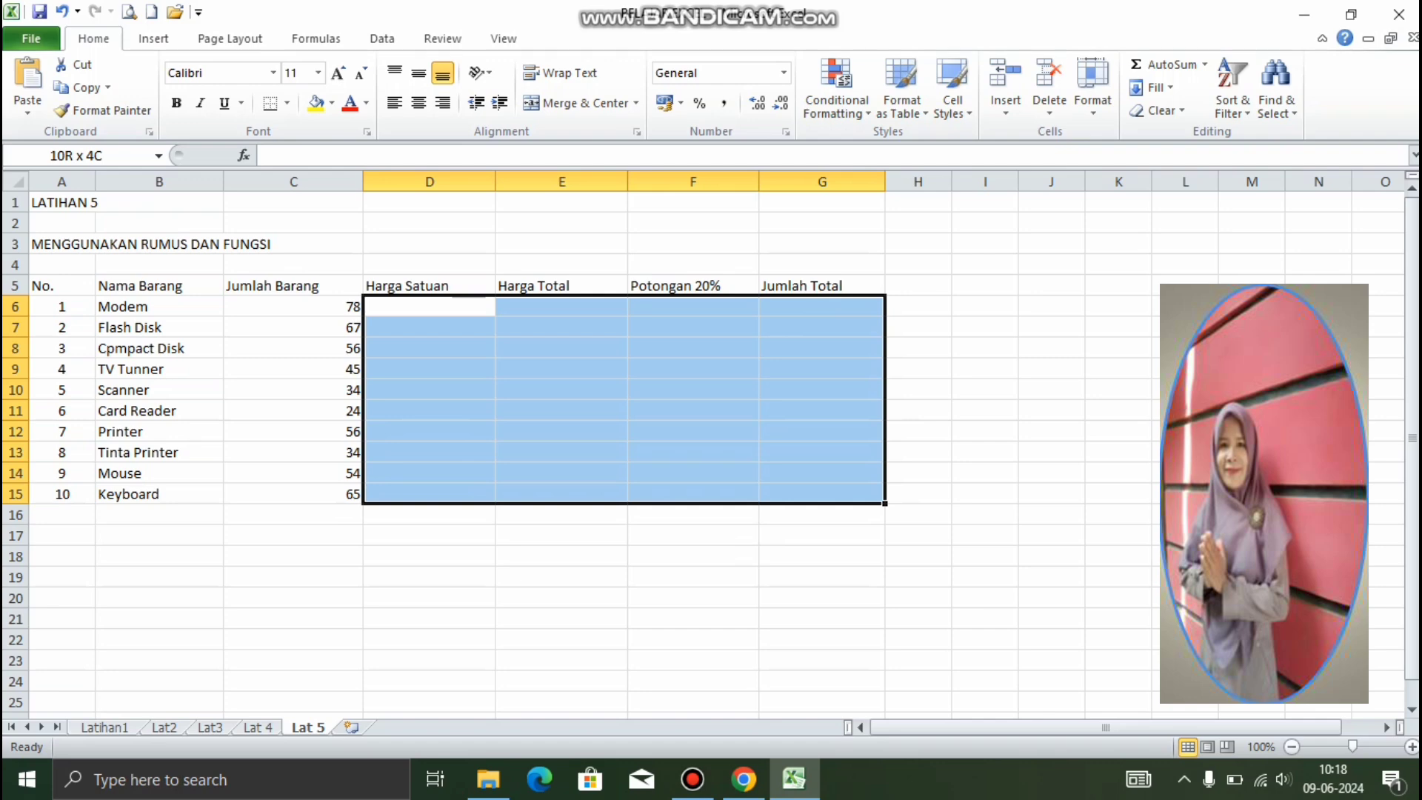
left_click_drag(822, 493, 822, 493)
right_click(648, 423)
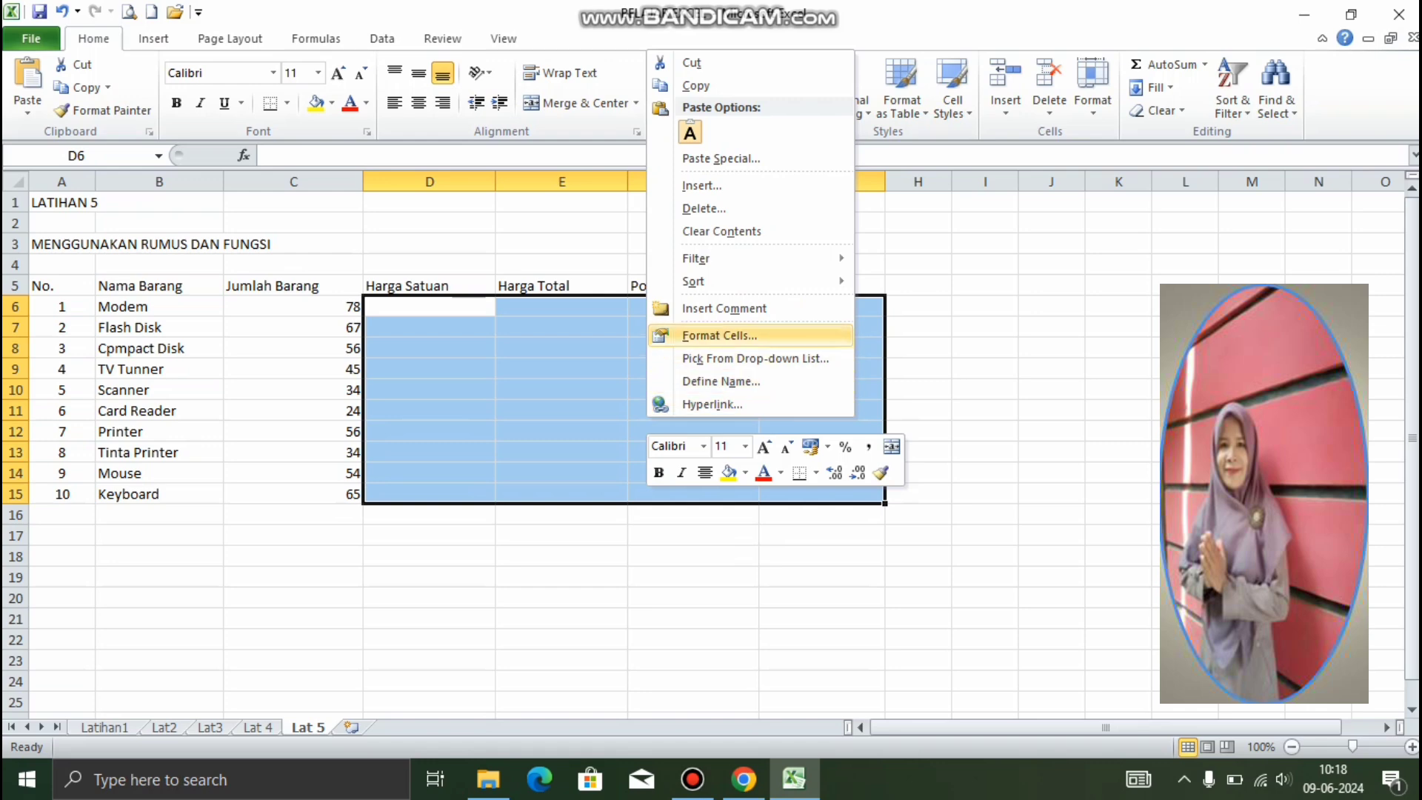
left_click(720, 336)
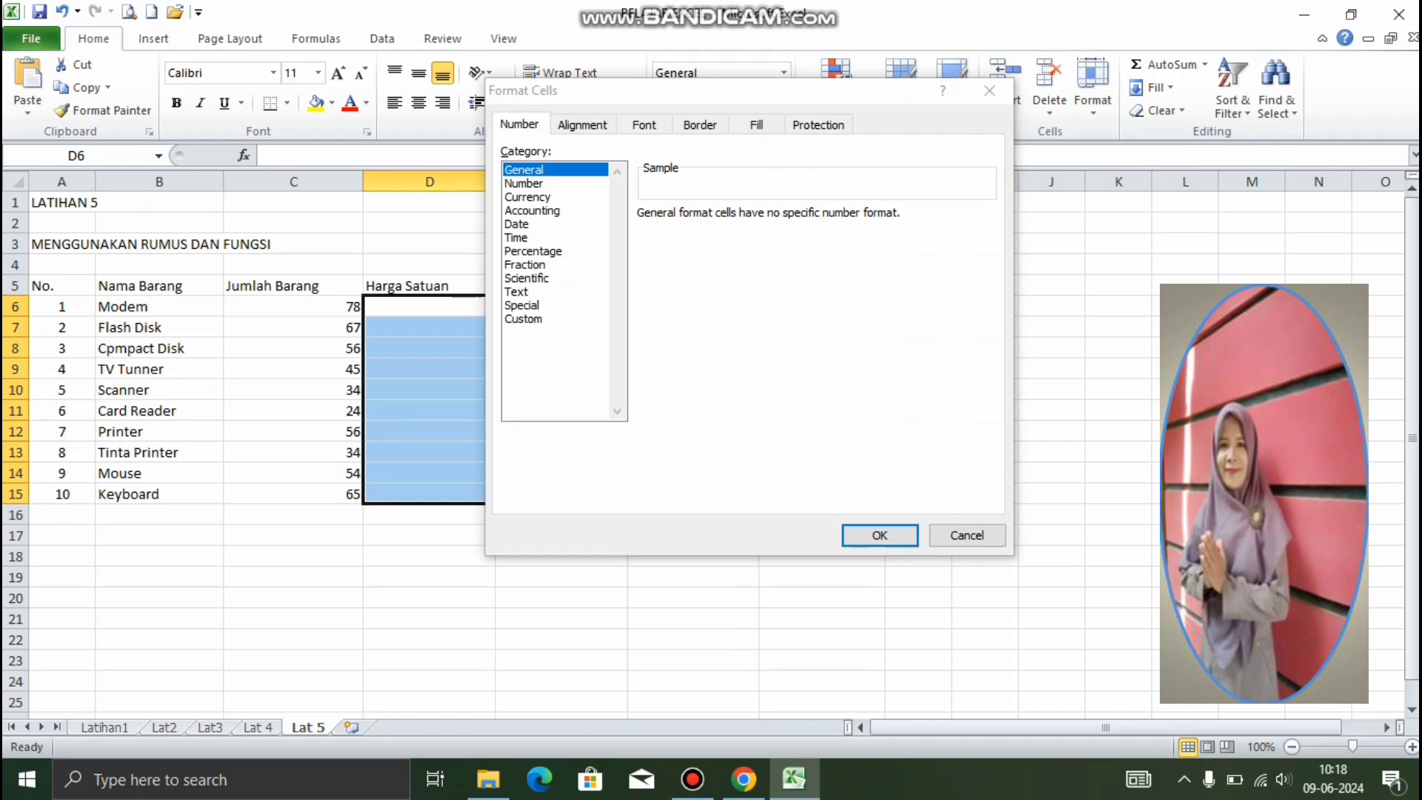
left_click(532, 210)
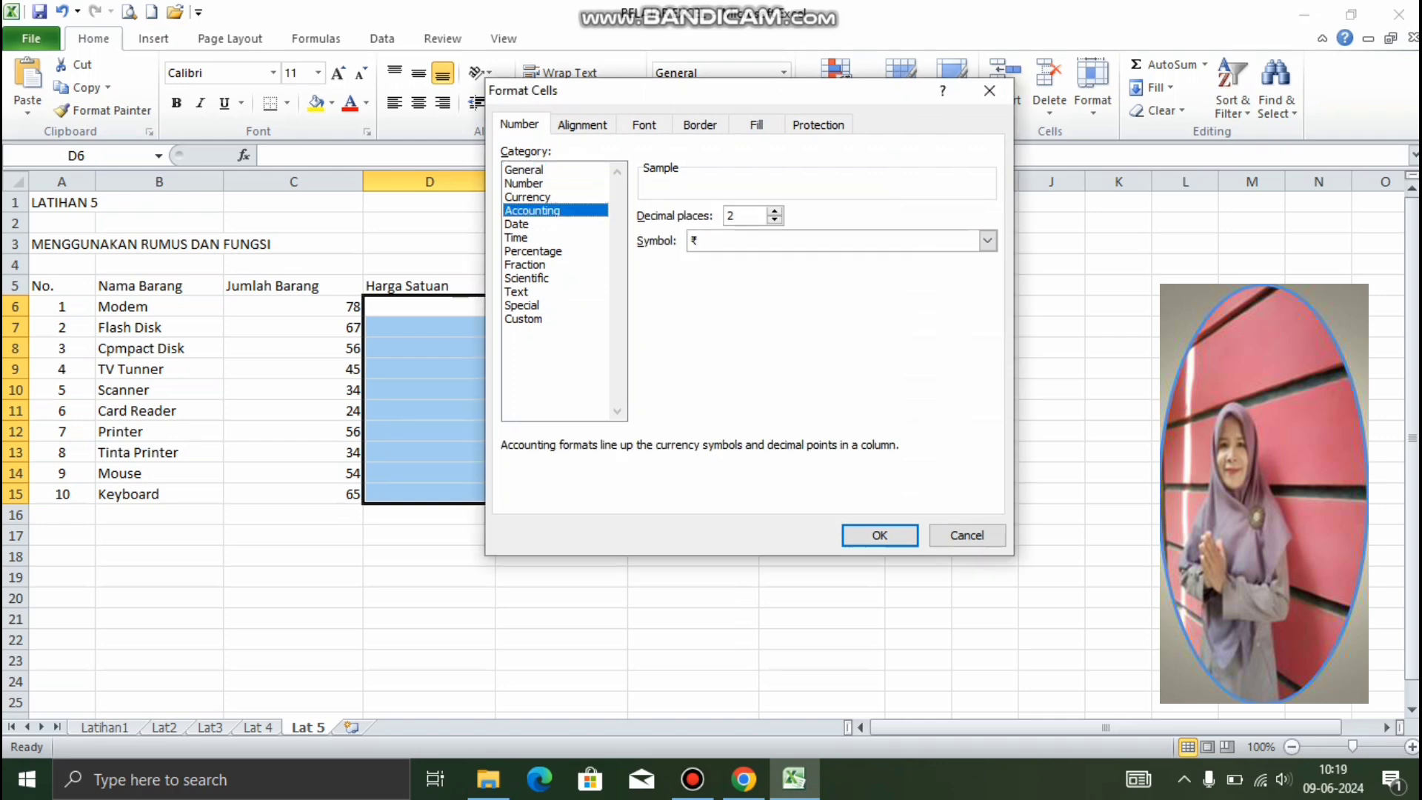
key("Tab")
type("0")
Step: Set the accounting symbol for D6:G15 to Rp Indonesian and apply the cell format
left_click(987, 240)
scroll(837, 293, "down", 15)
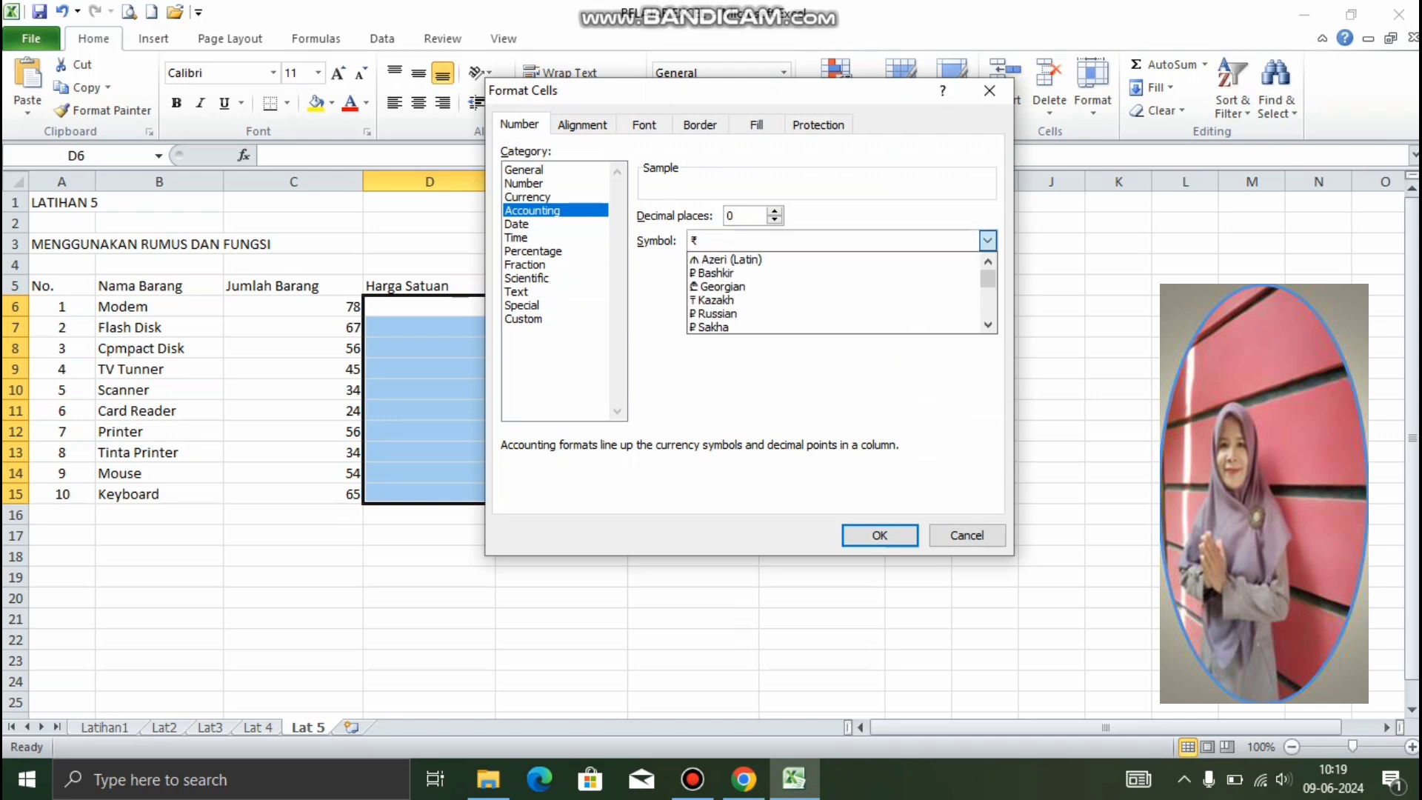
scroll(837, 292, "down", 15)
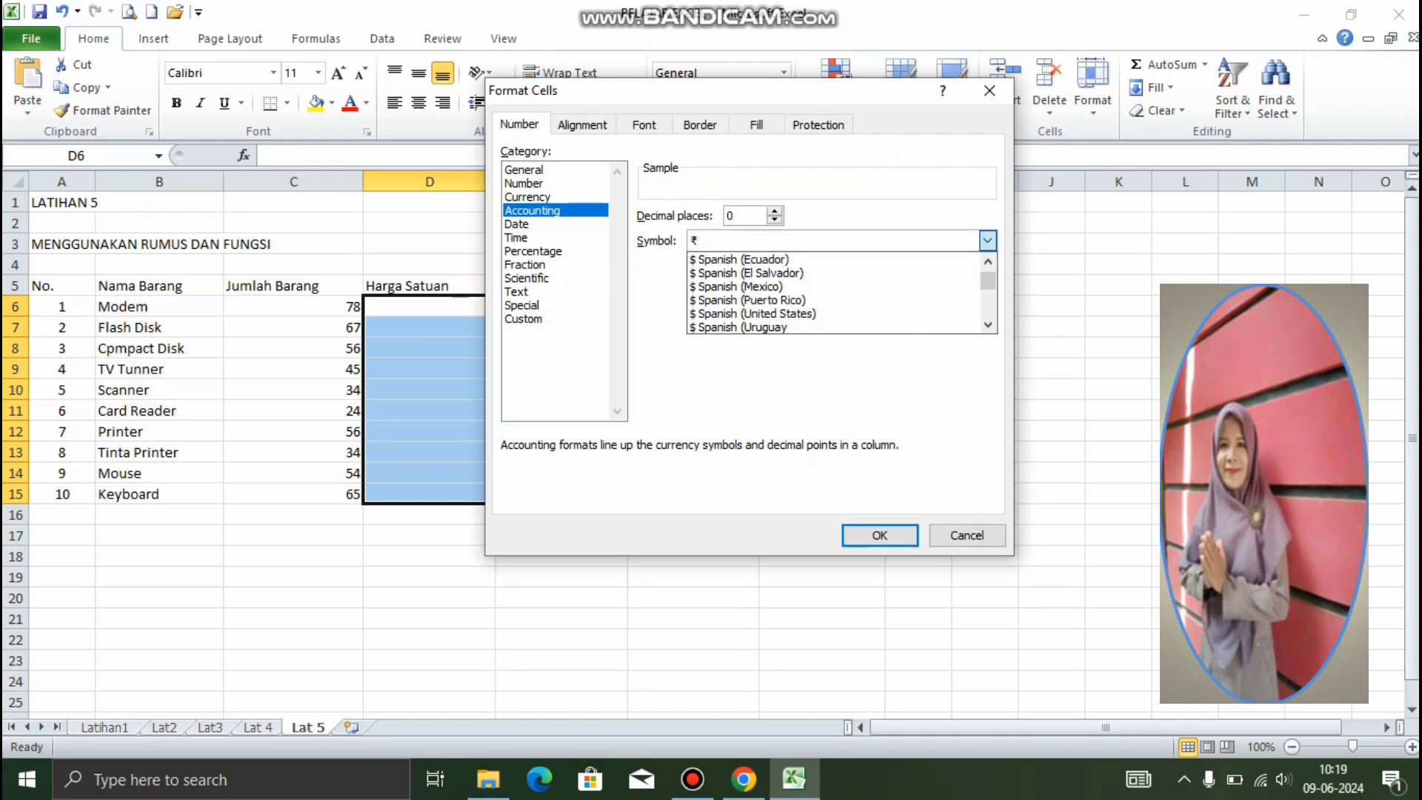
scroll(837, 292, "down", 12)
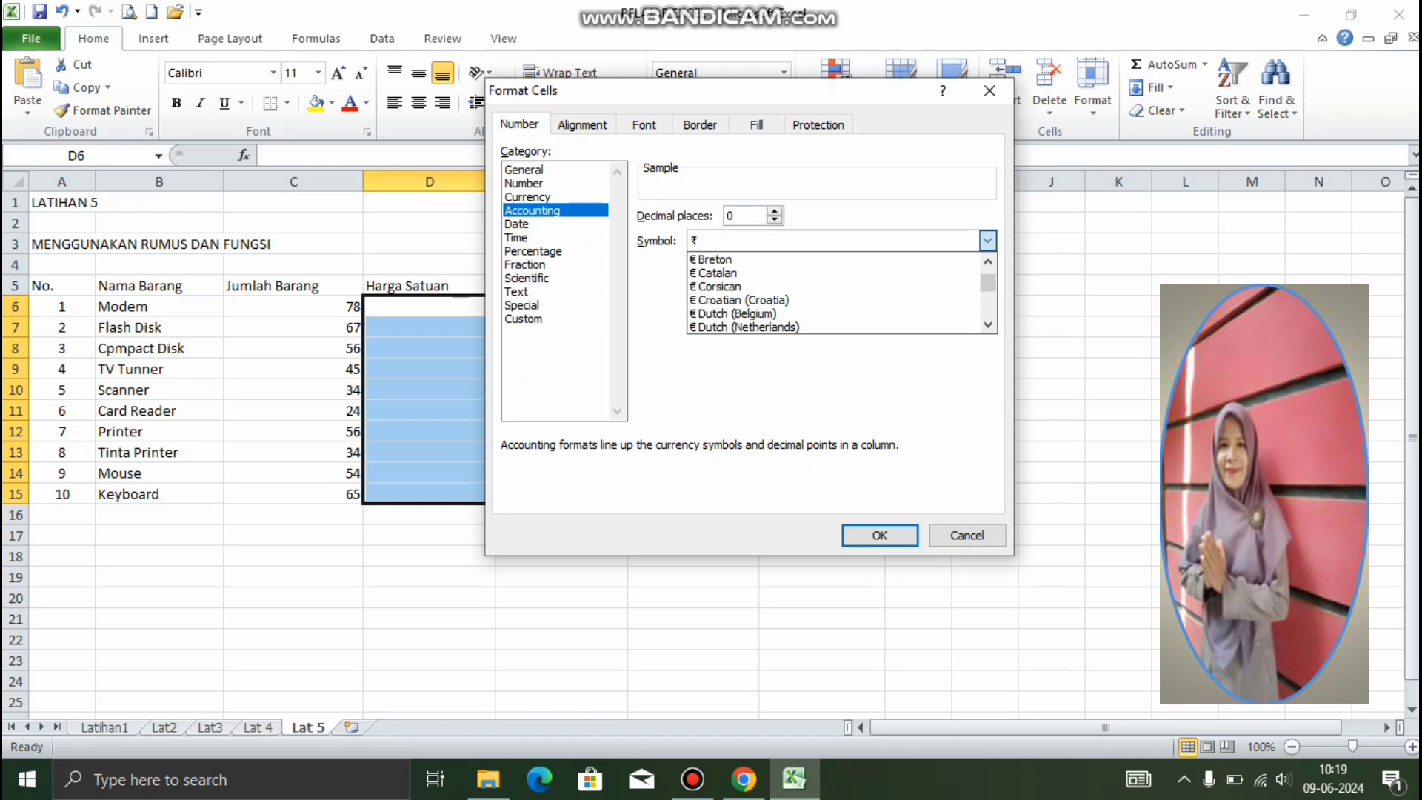
scroll(836, 293, "down", 15)
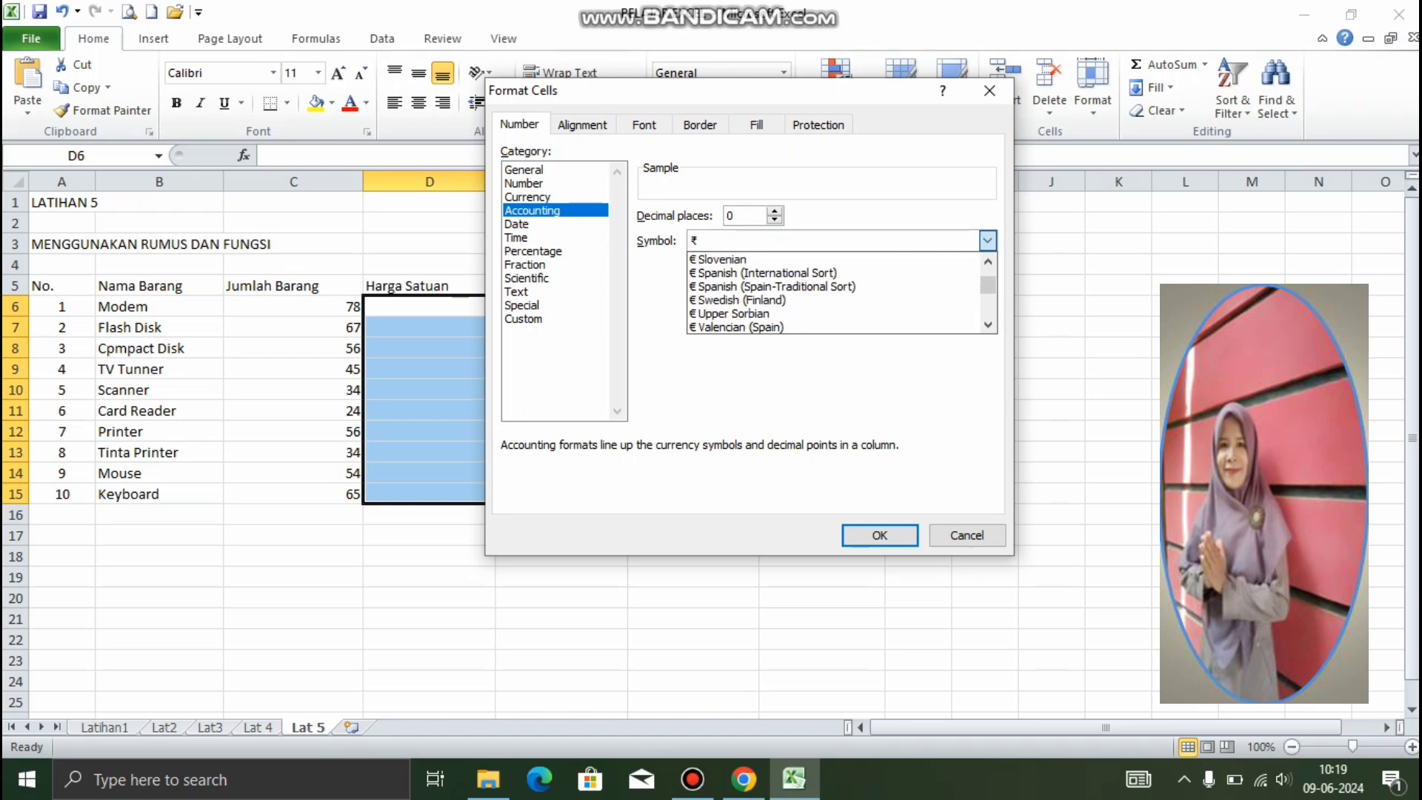
scroll(837, 293, "down", 15)
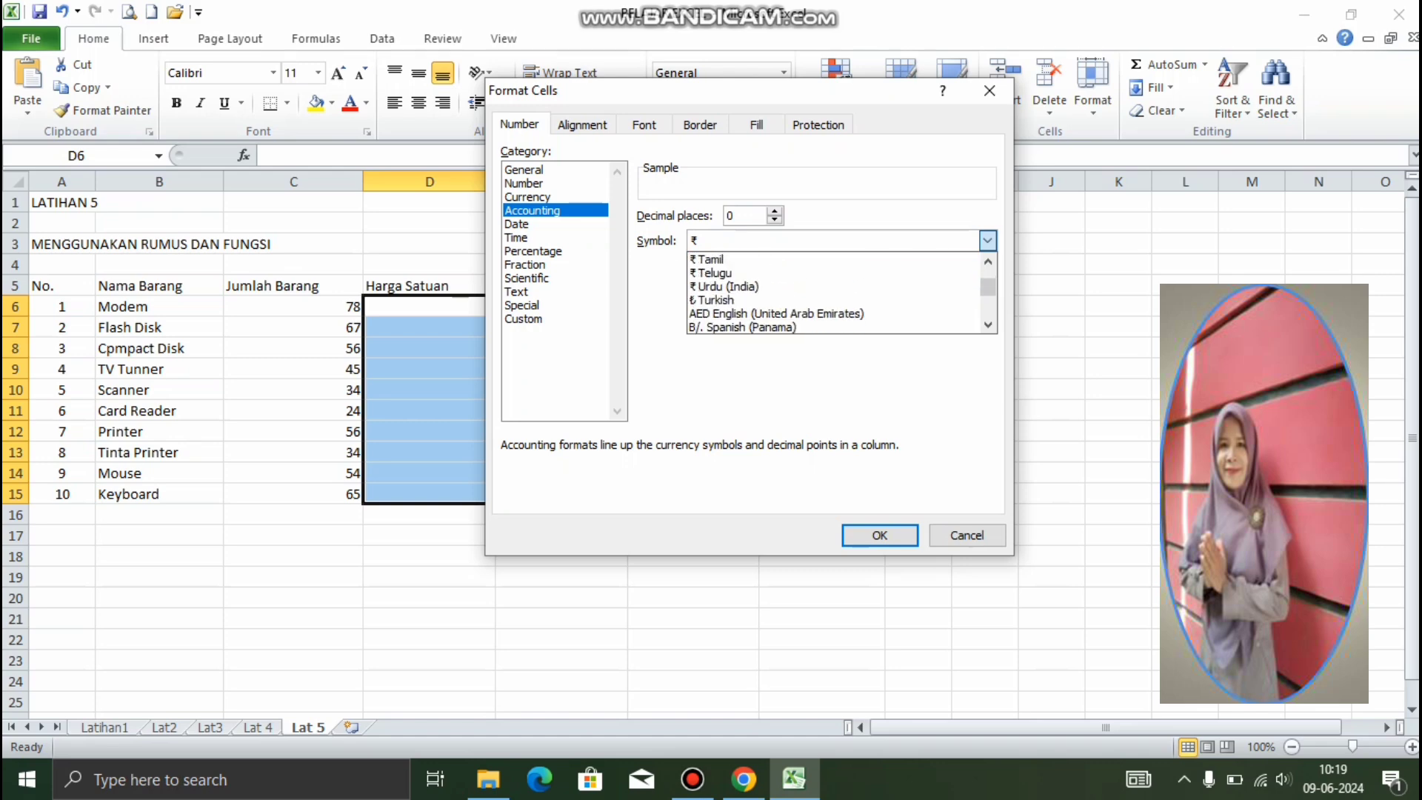
scroll(836, 292, "down", 15)
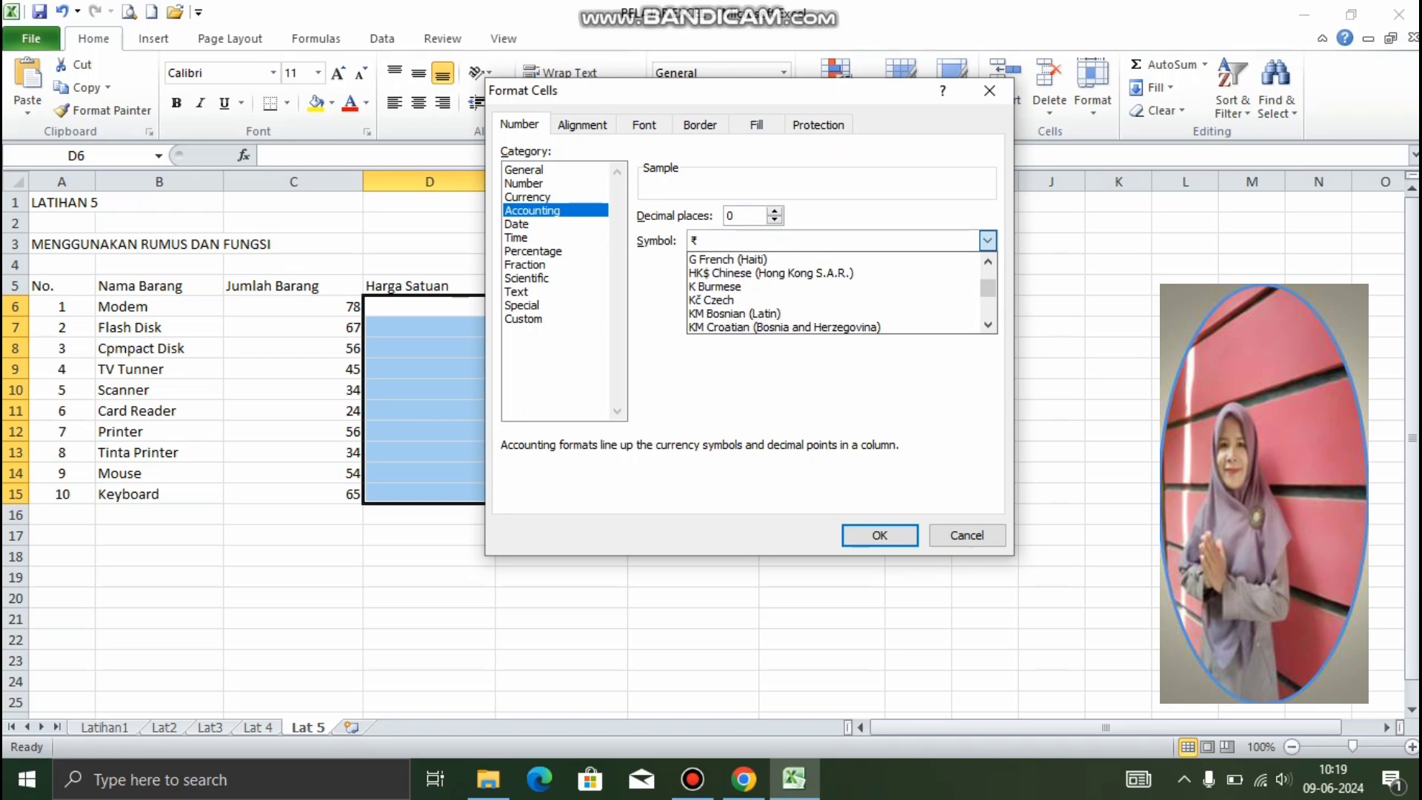
scroll(837, 293, "down", 15)
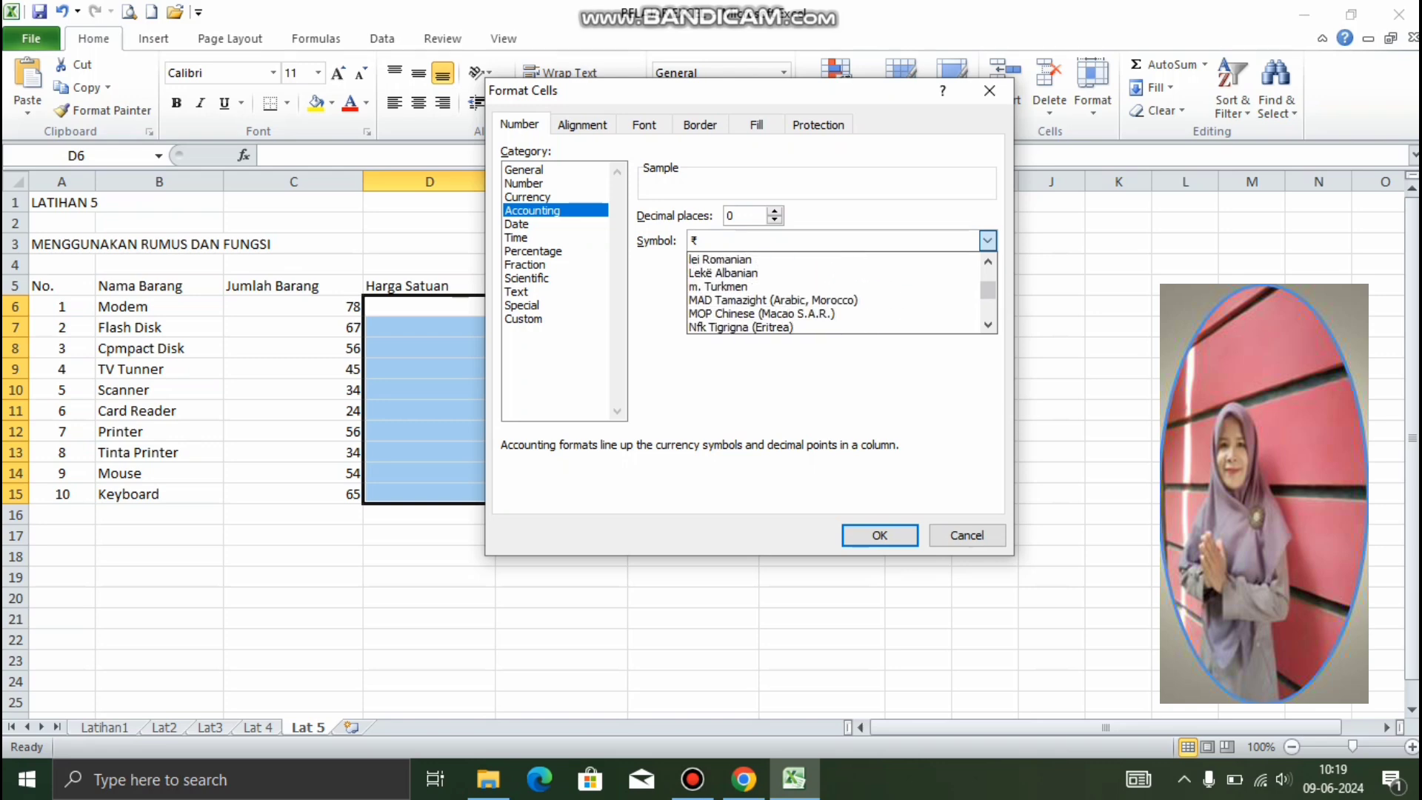
scroll(837, 292, "down", 15)
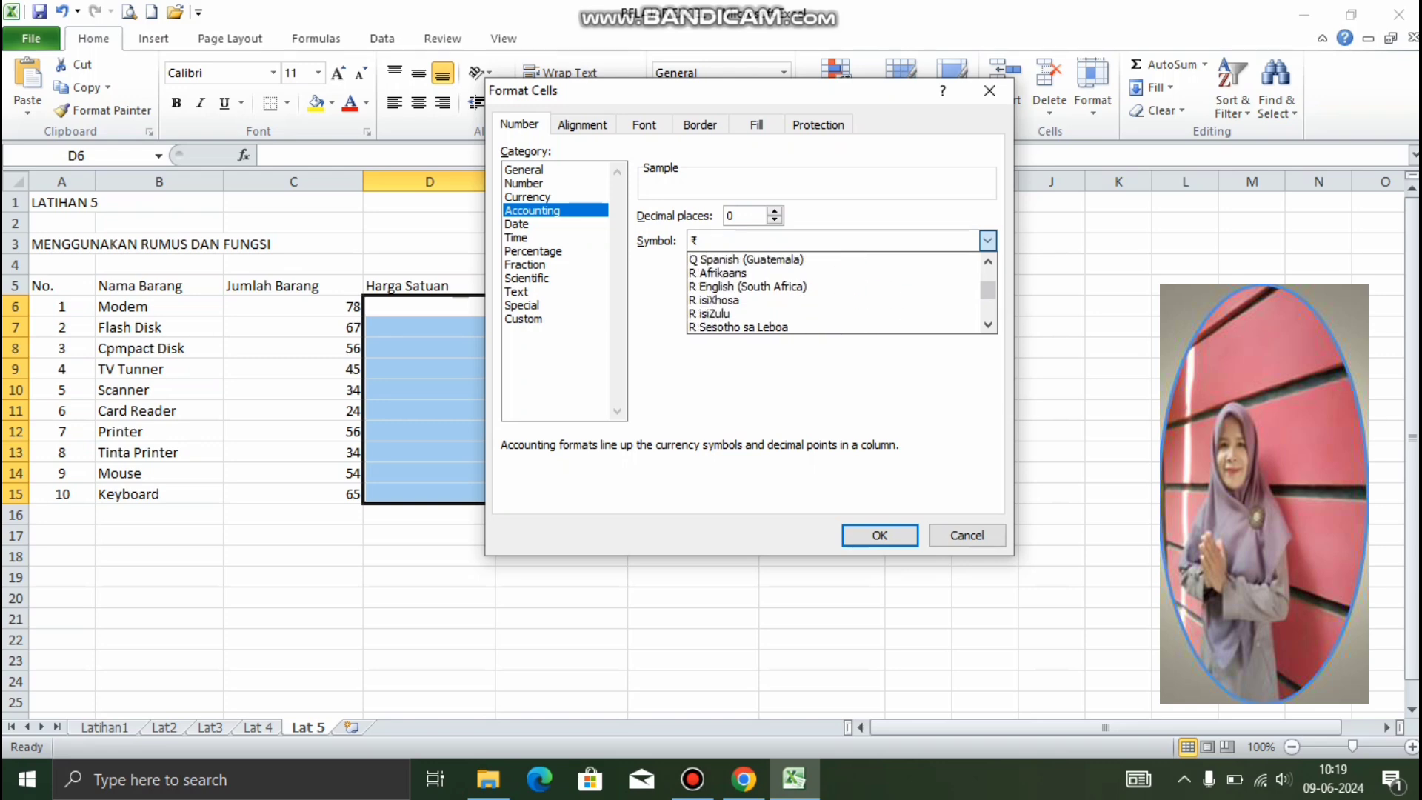
scroll(837, 293, "down", 1)
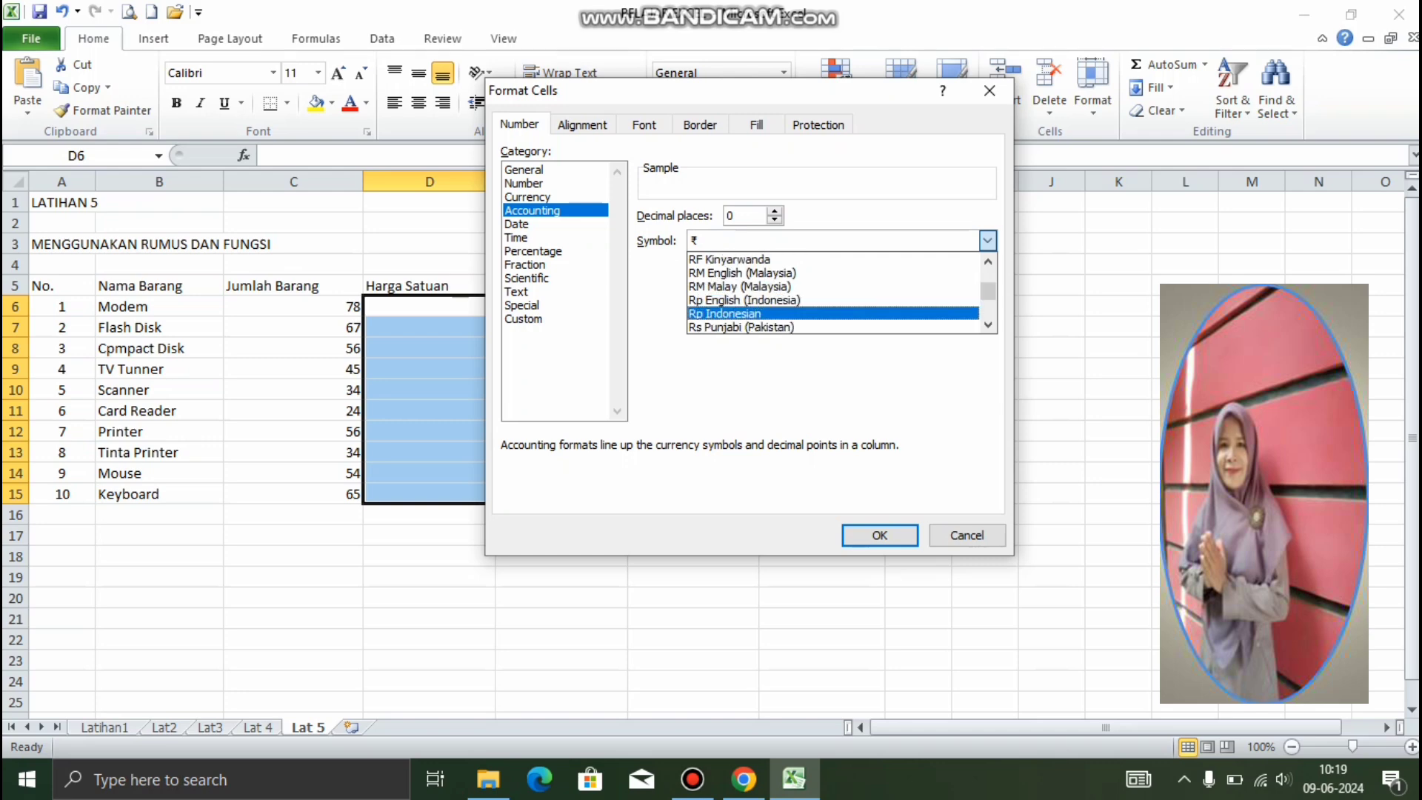
left_click(740, 313)
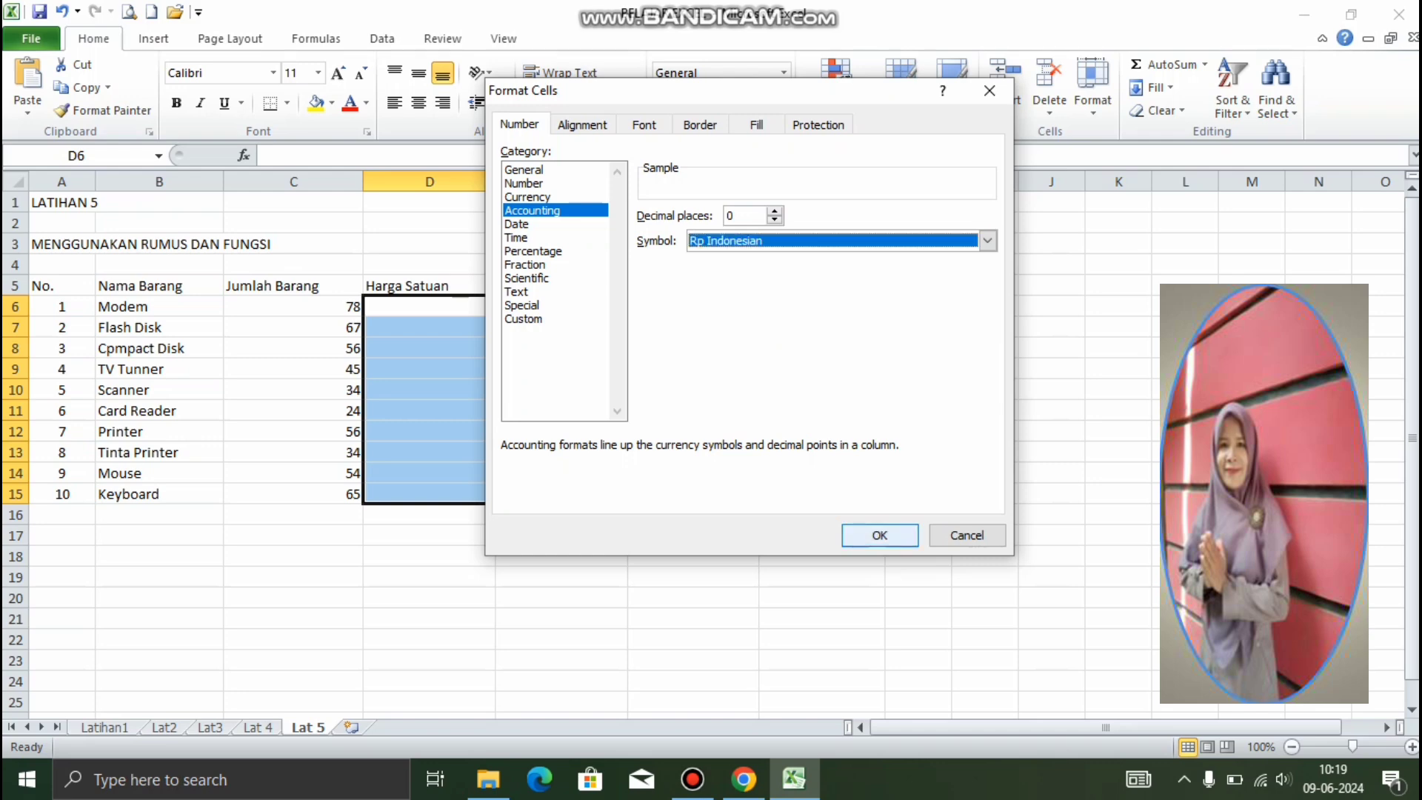
left_click(879, 534)
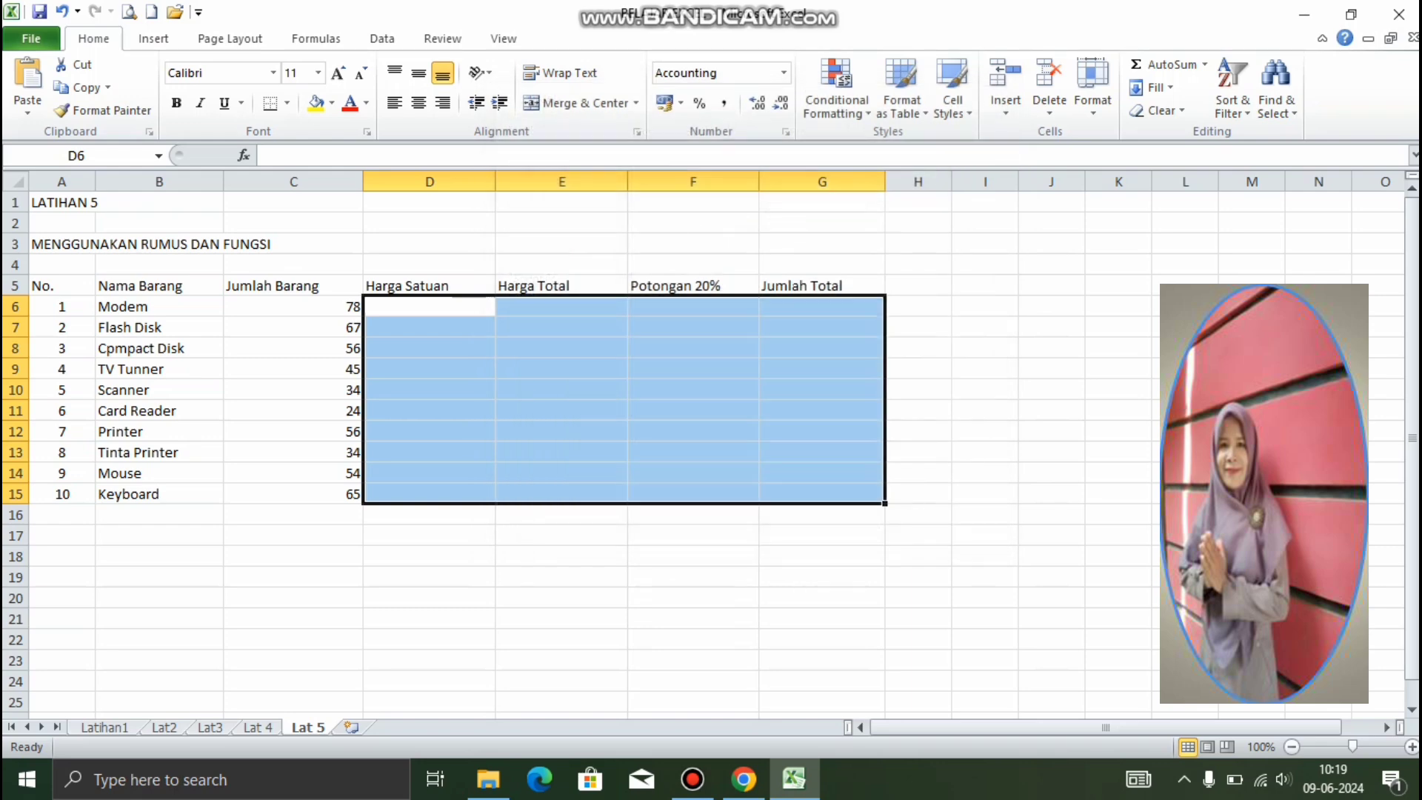
left_click(918, 409)
Step: Enter the Harga Satuan prices 500000, 350000 and 15000 in D6:D8 for the first three items
left_click(429, 306)
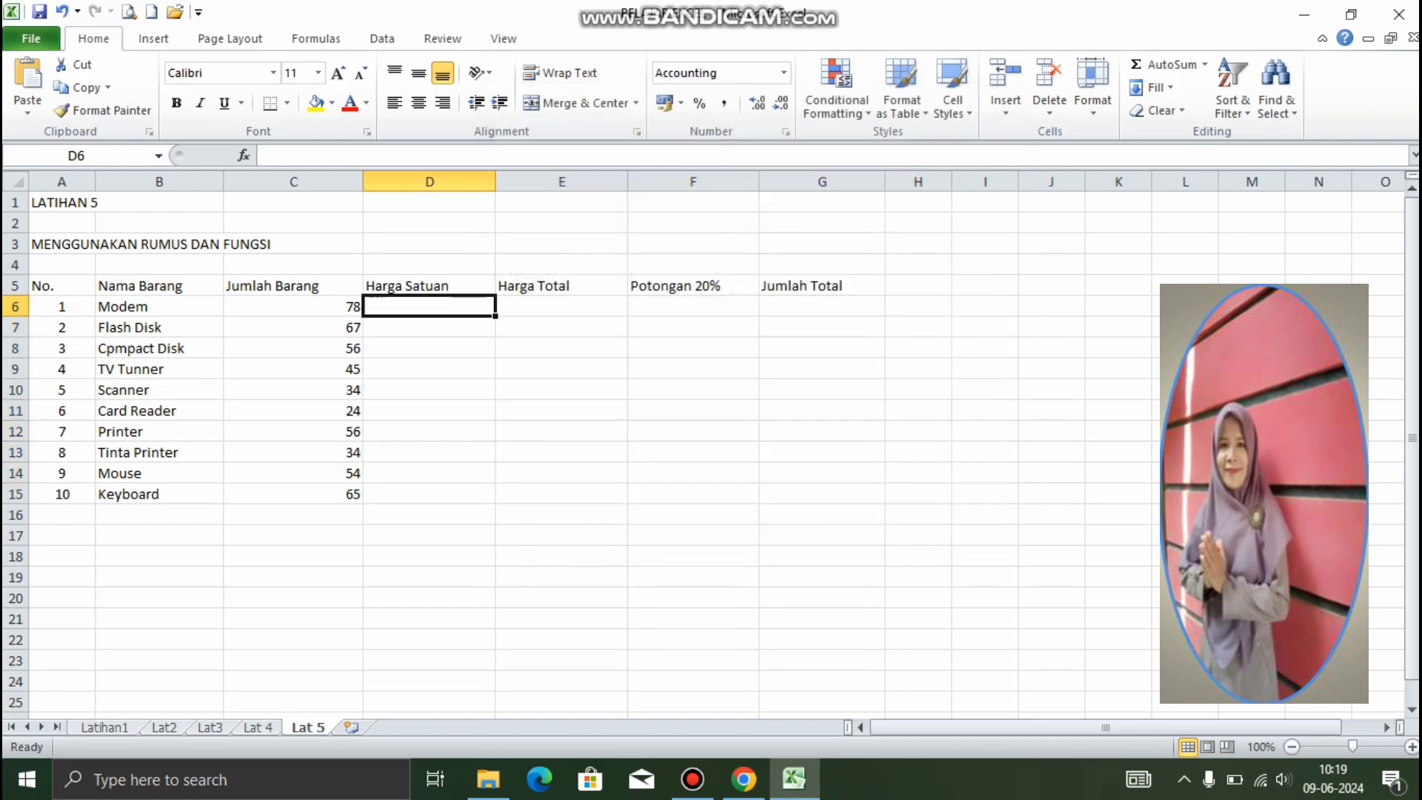
type("500000")
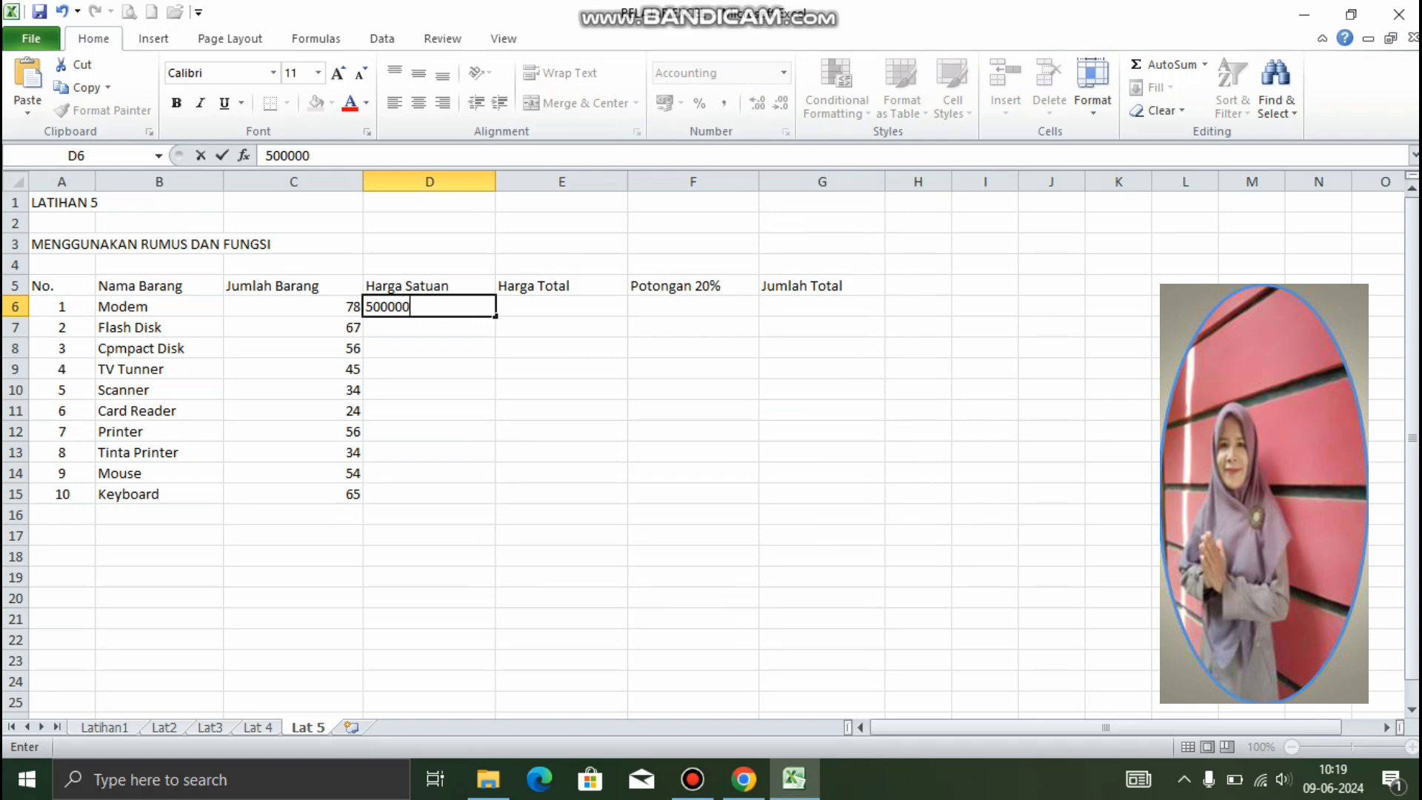
key("Return")
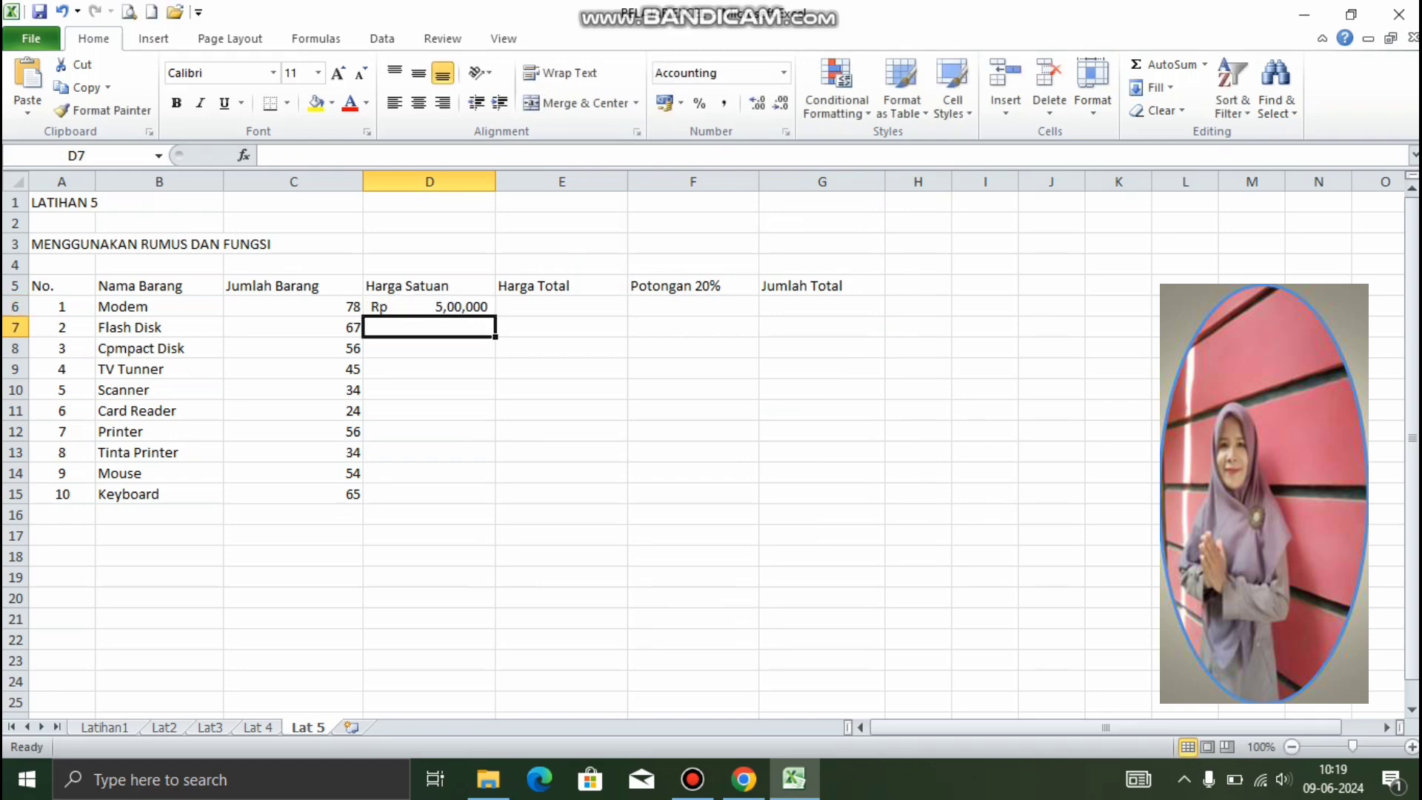
type("3")
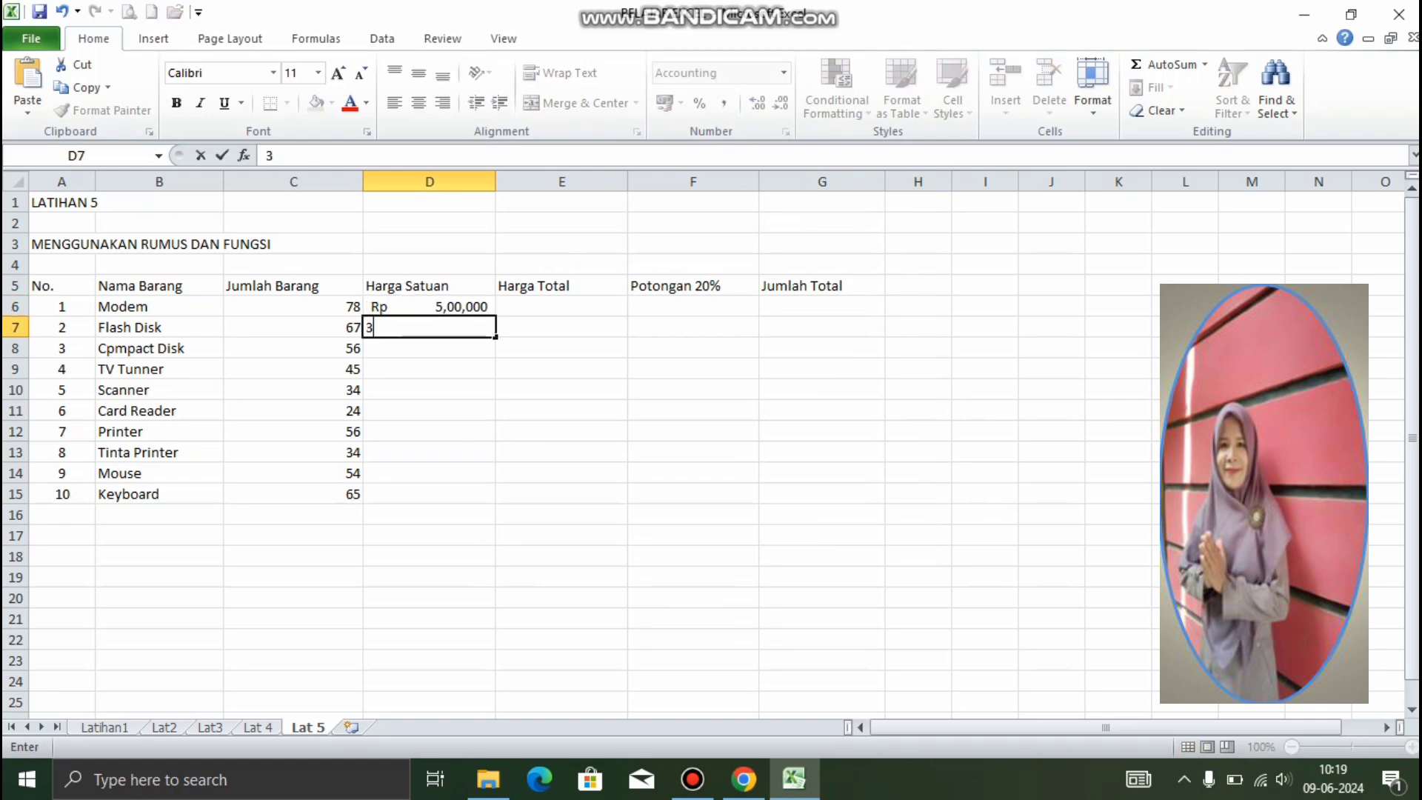
type(",50,000000")
key("Return")
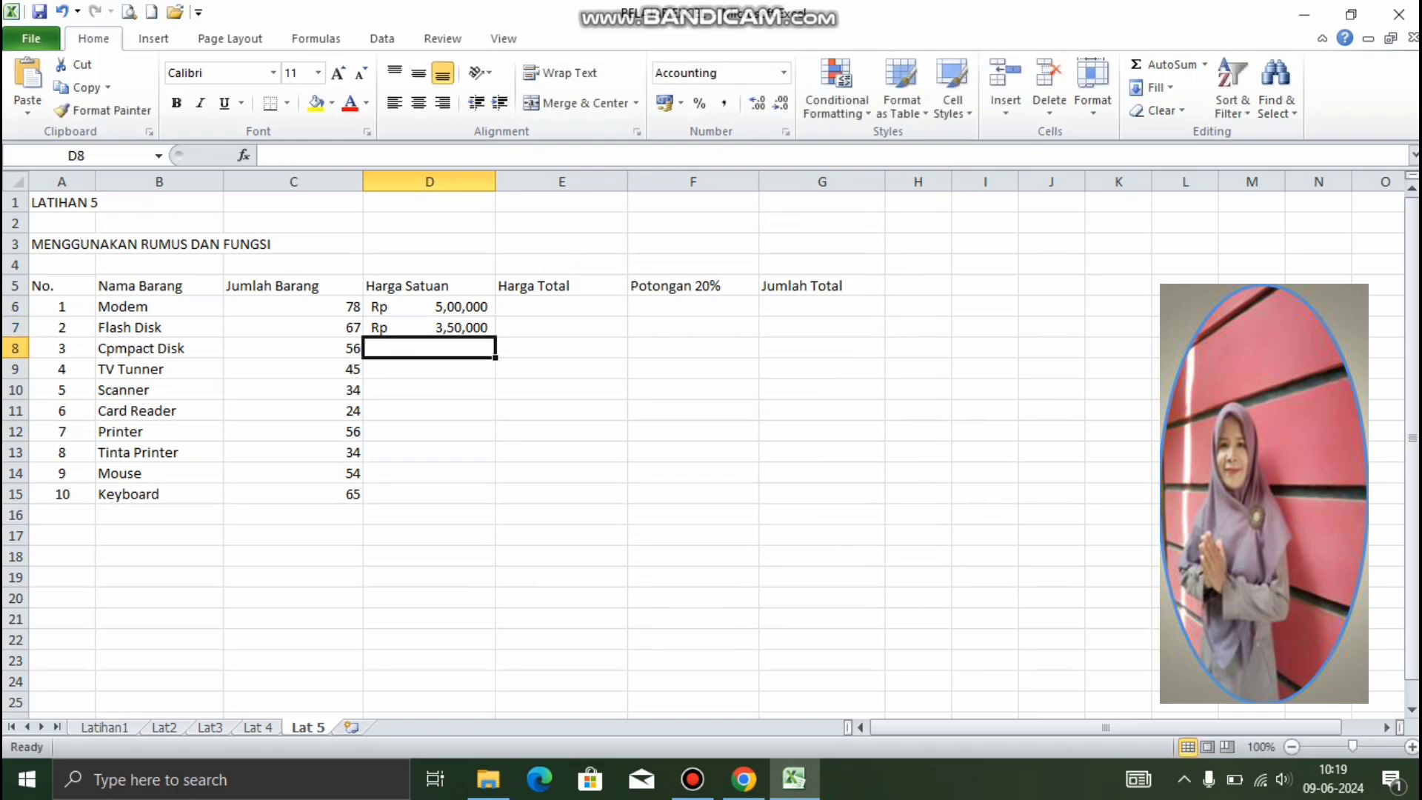
type("15000")
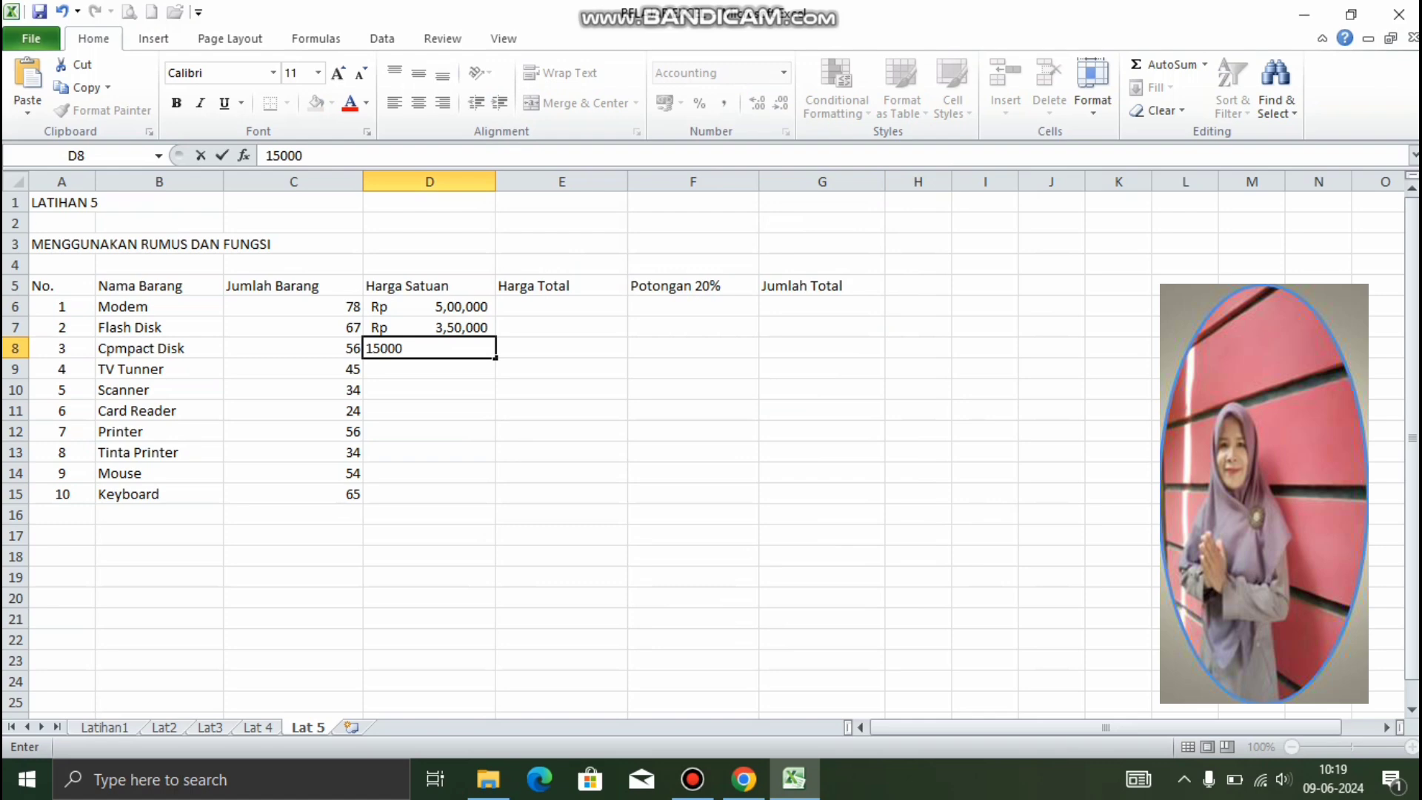
key("Return")
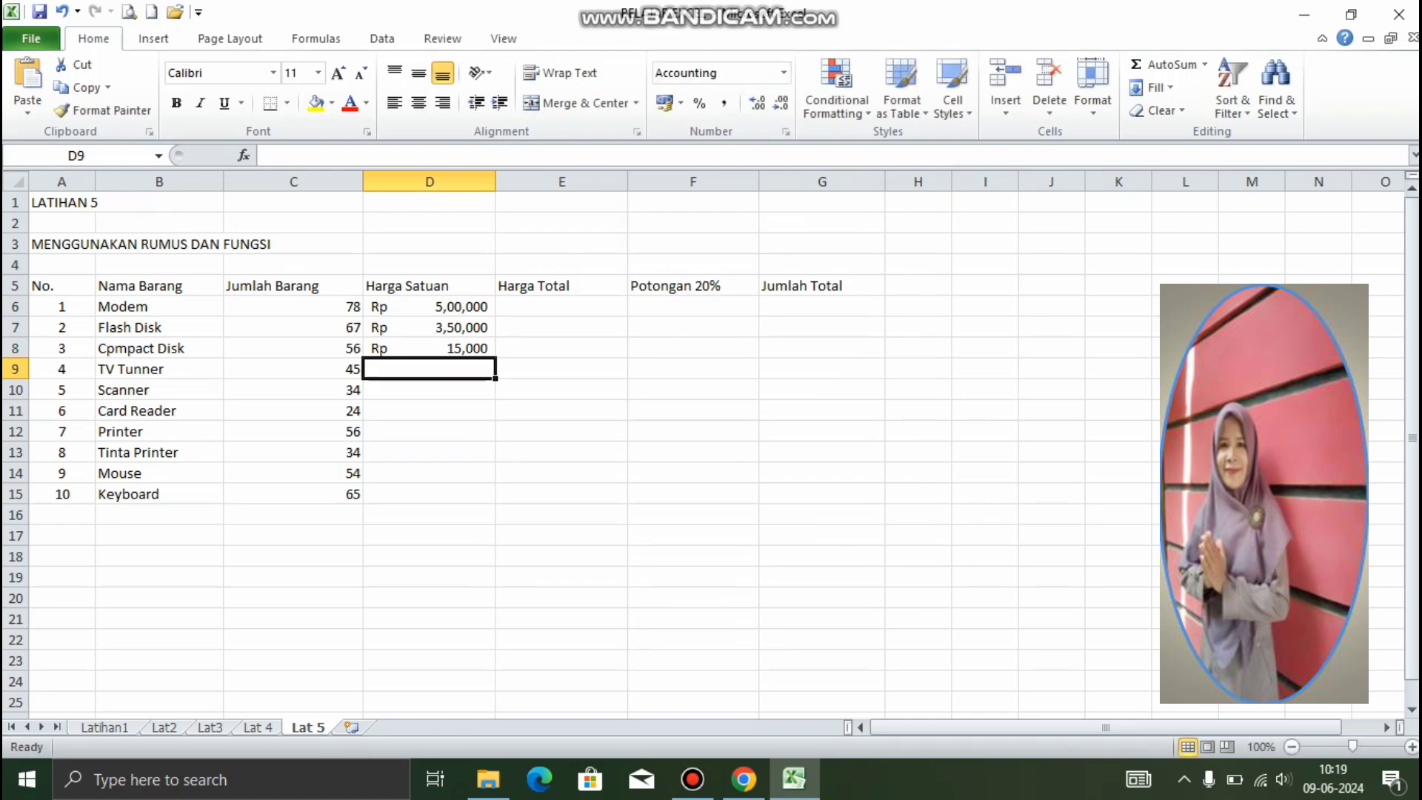
Step: Enter the unit prices 750000, 550000 and 150000 in D9:D11 for TV Tunner, Scanner and Card Reader
type("750000")
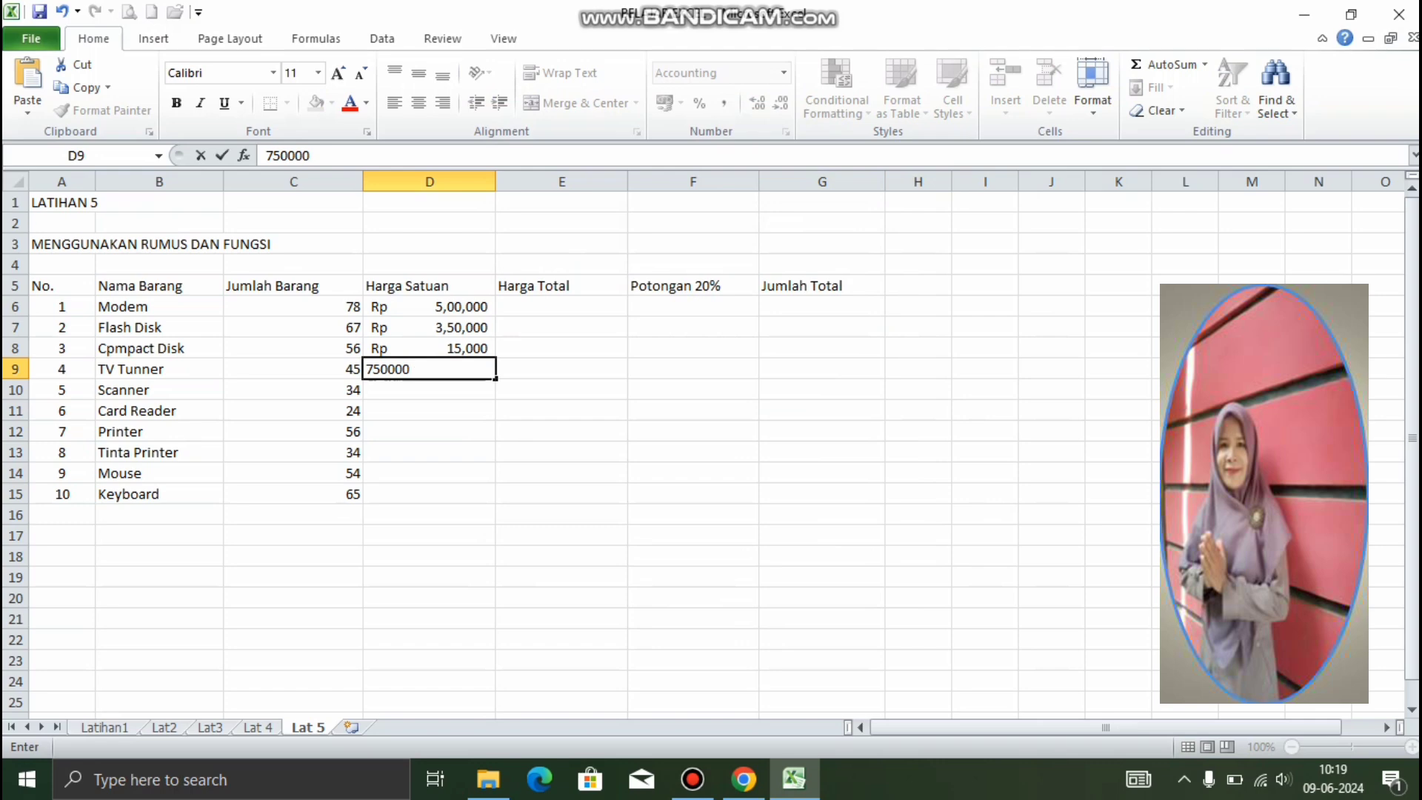
key("Return")
type("550000")
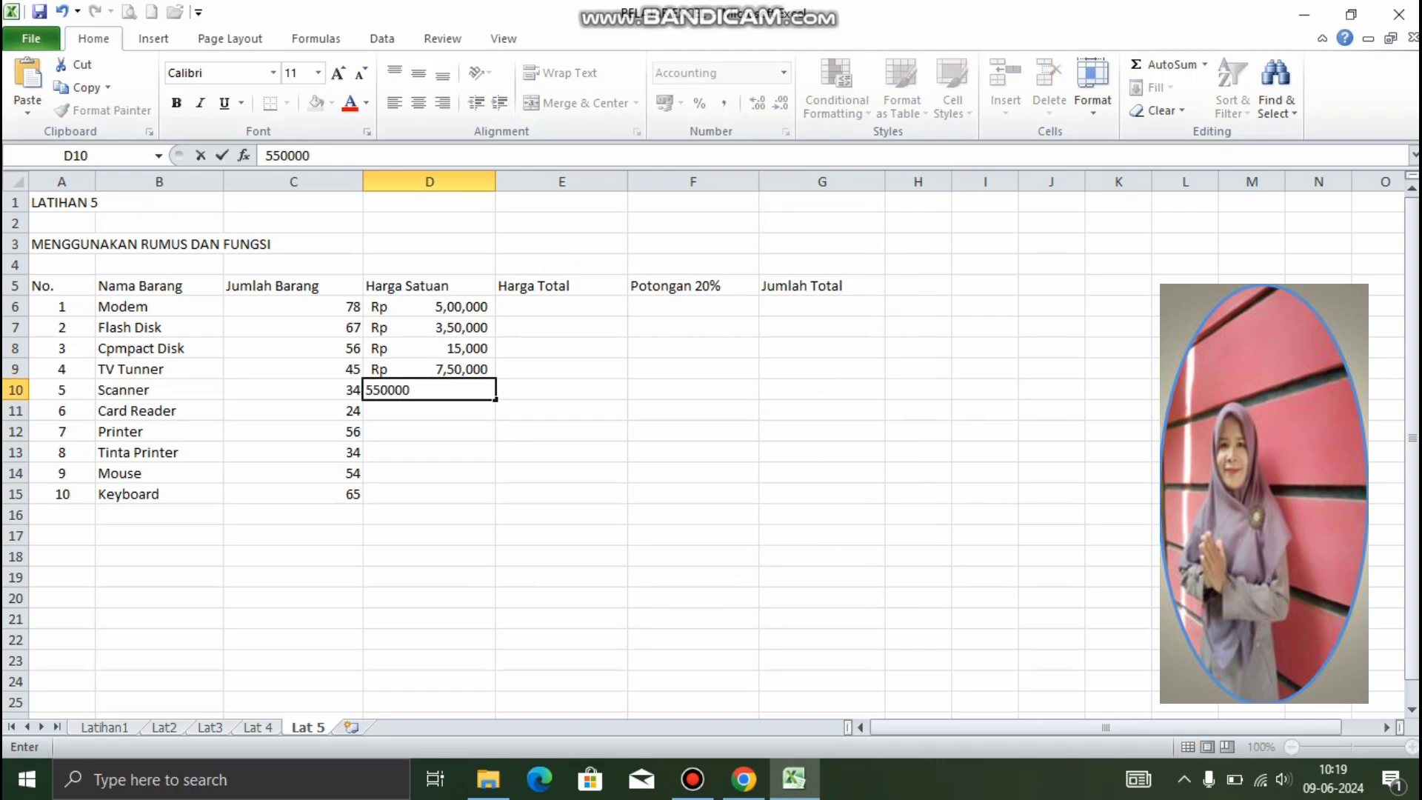
key("Return")
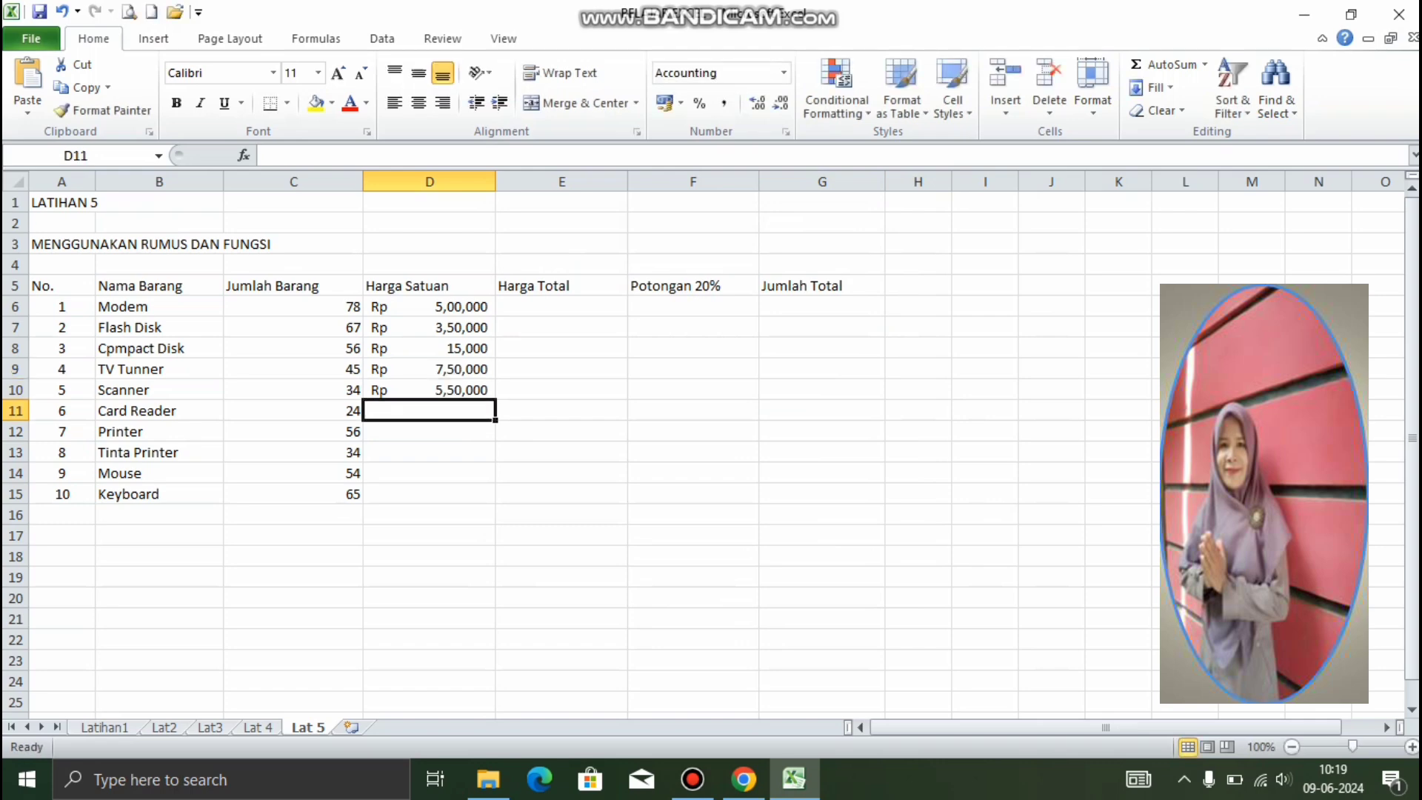
type("1,50,0000")
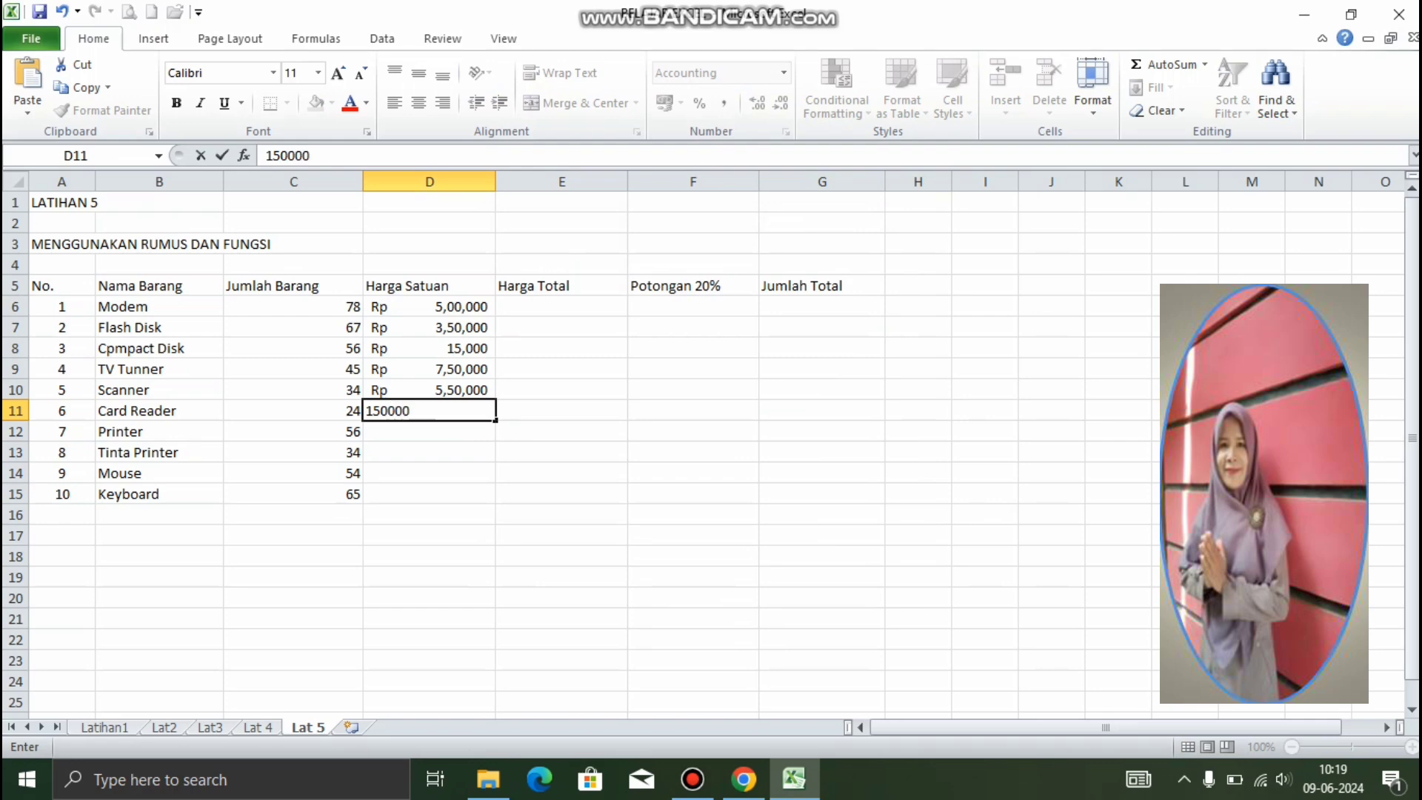
key("Return")
Step: Enter the unit prices 100000 and 450000 in D12:D13 for Printer and Tinta Printer
type("100000")
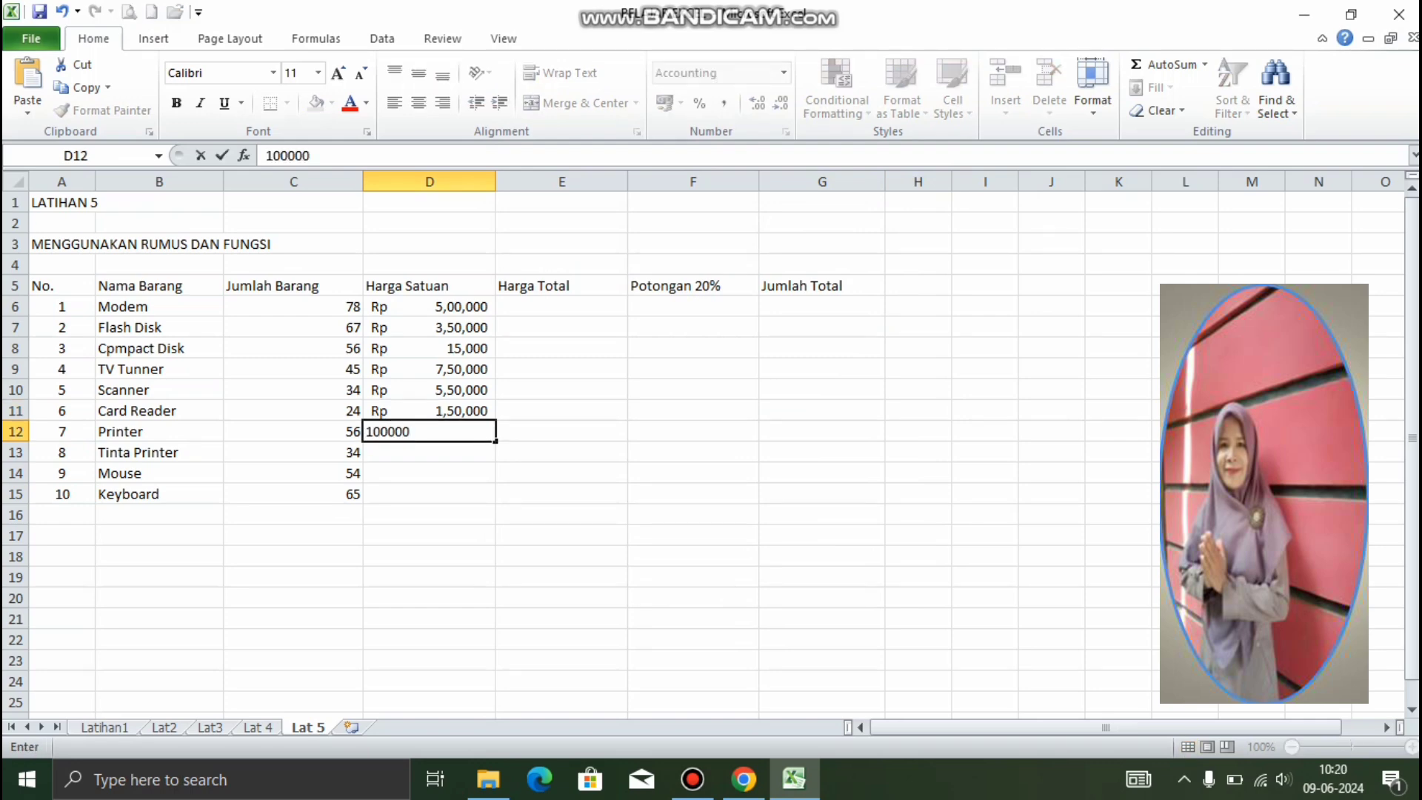
key("Return")
type("45")
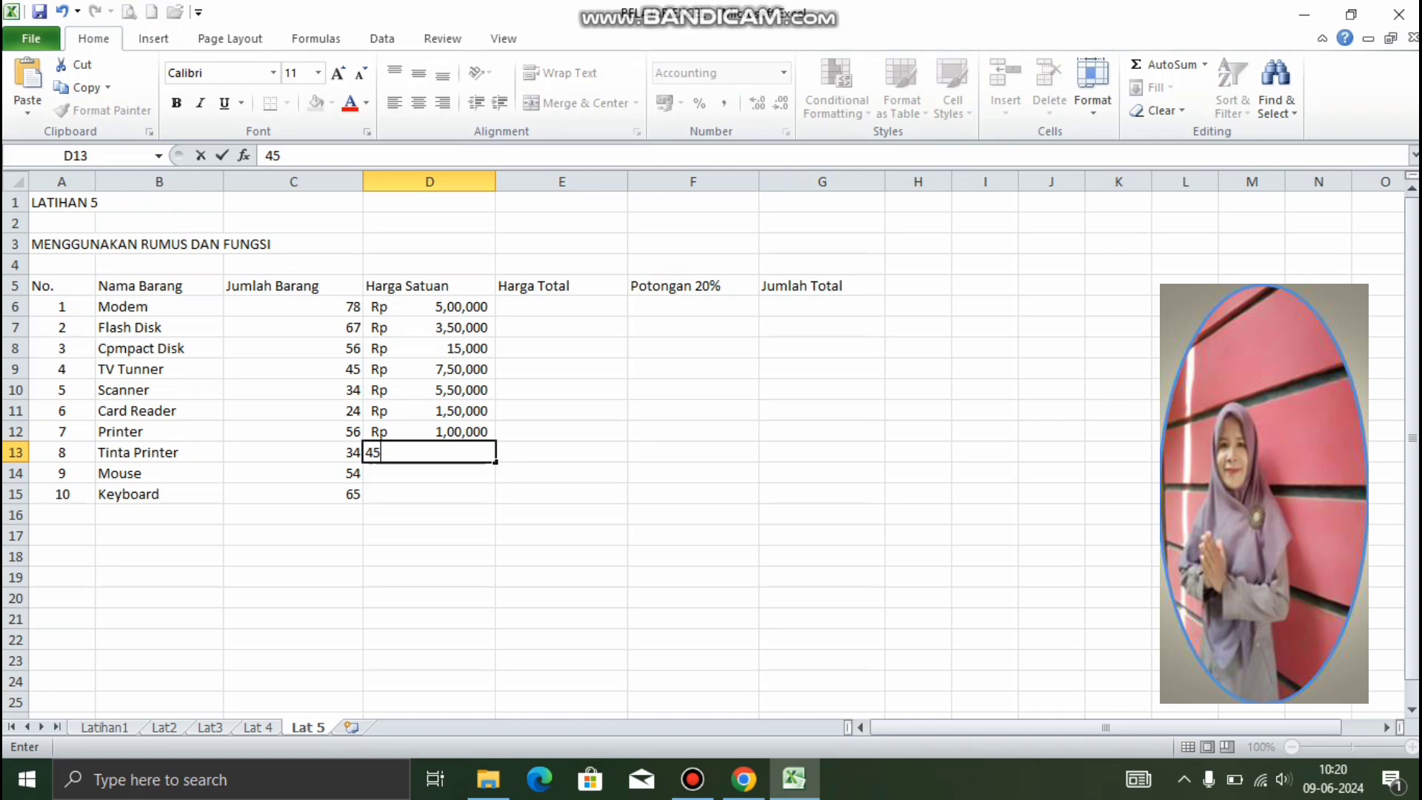
type("0000")
key("Return")
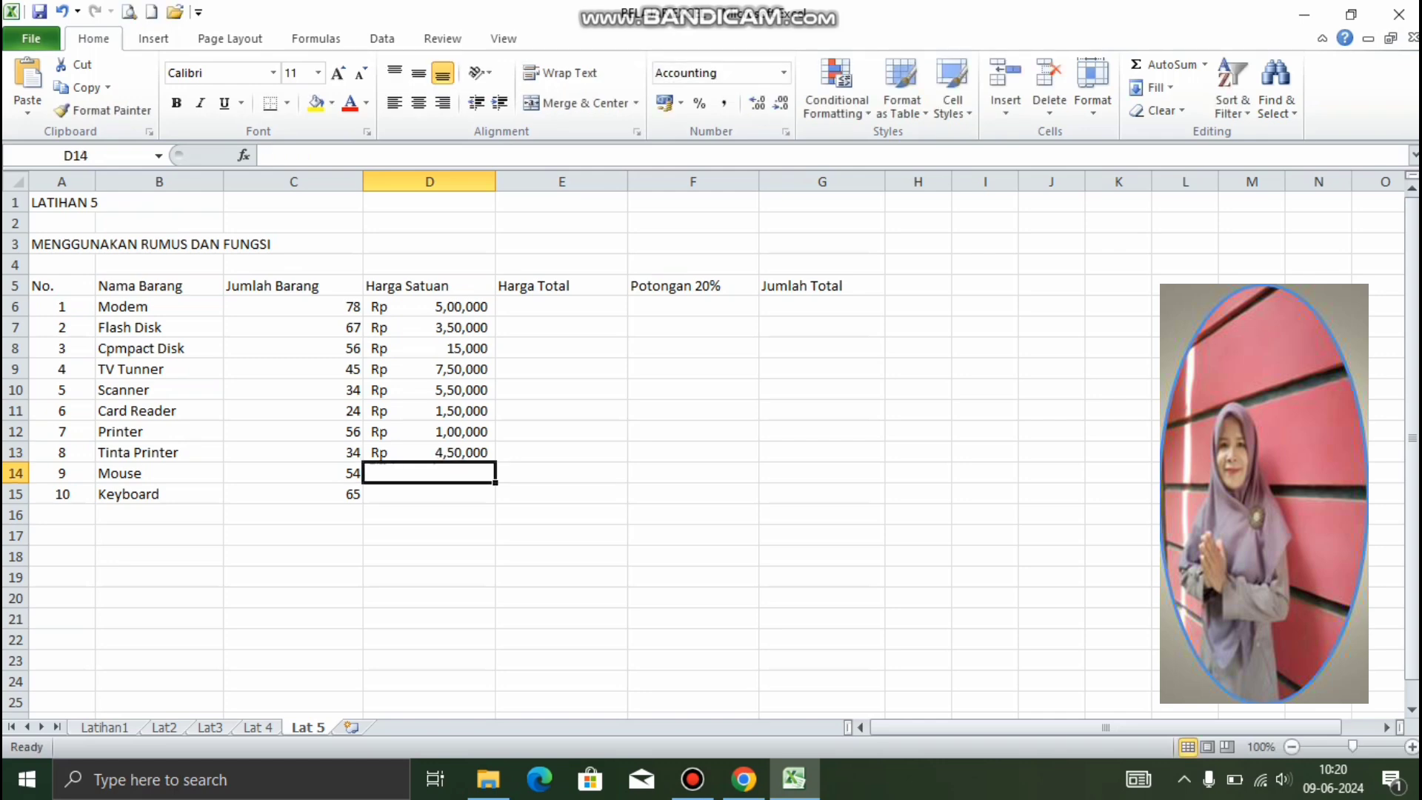
Step: Enter the unit prices 850000 and 45000 in D14:D15 for Mouse and Keyboard
type("850000")
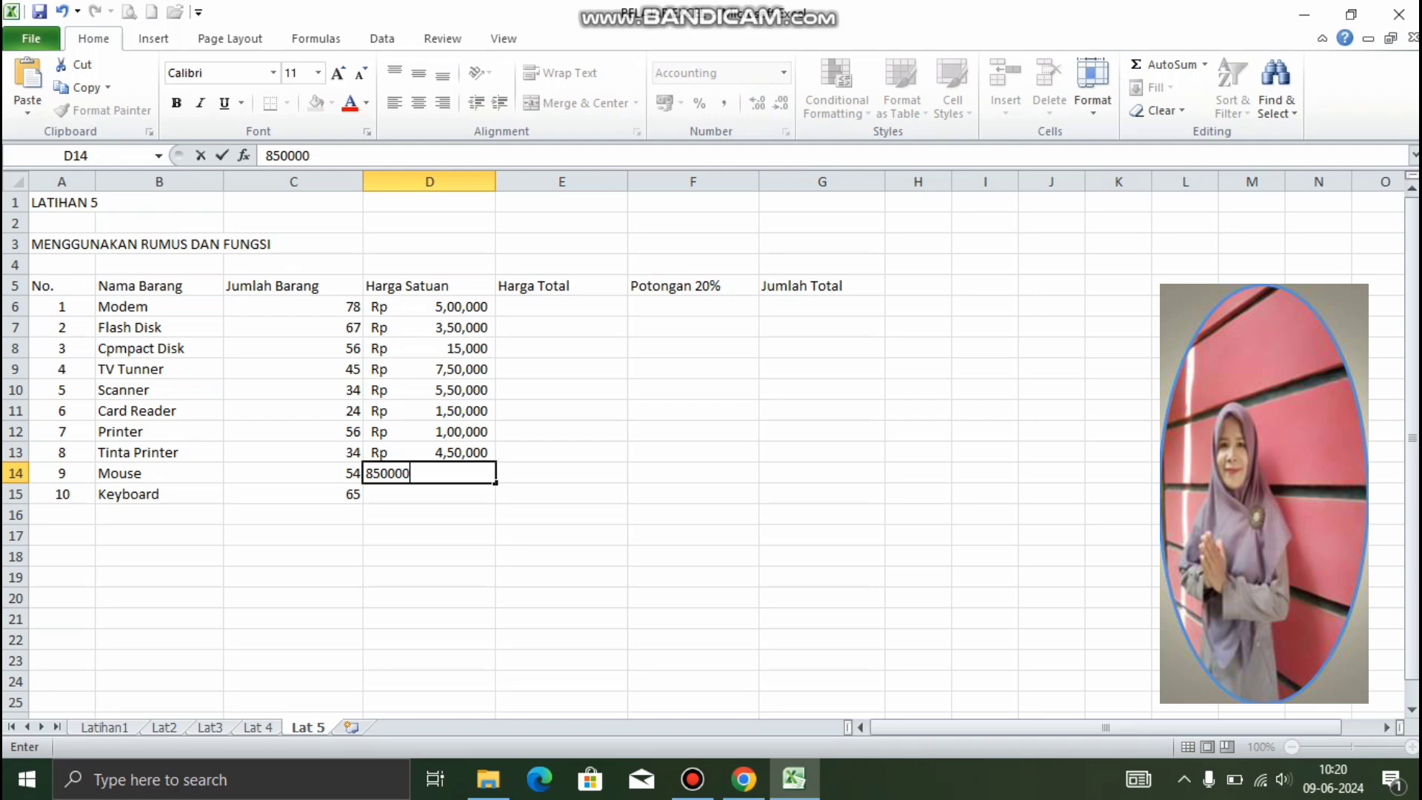
key("Return")
type("45")
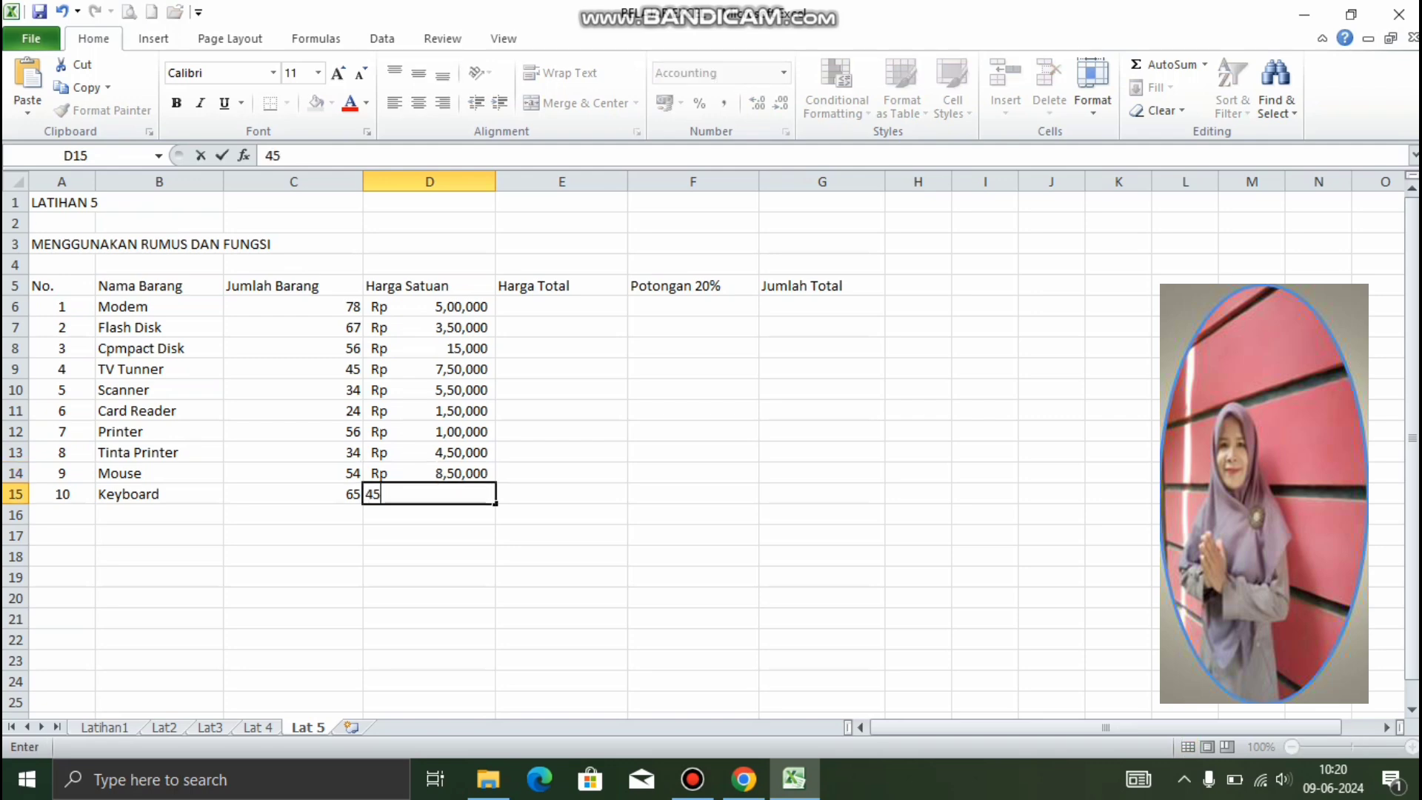
type("000")
key("Return")
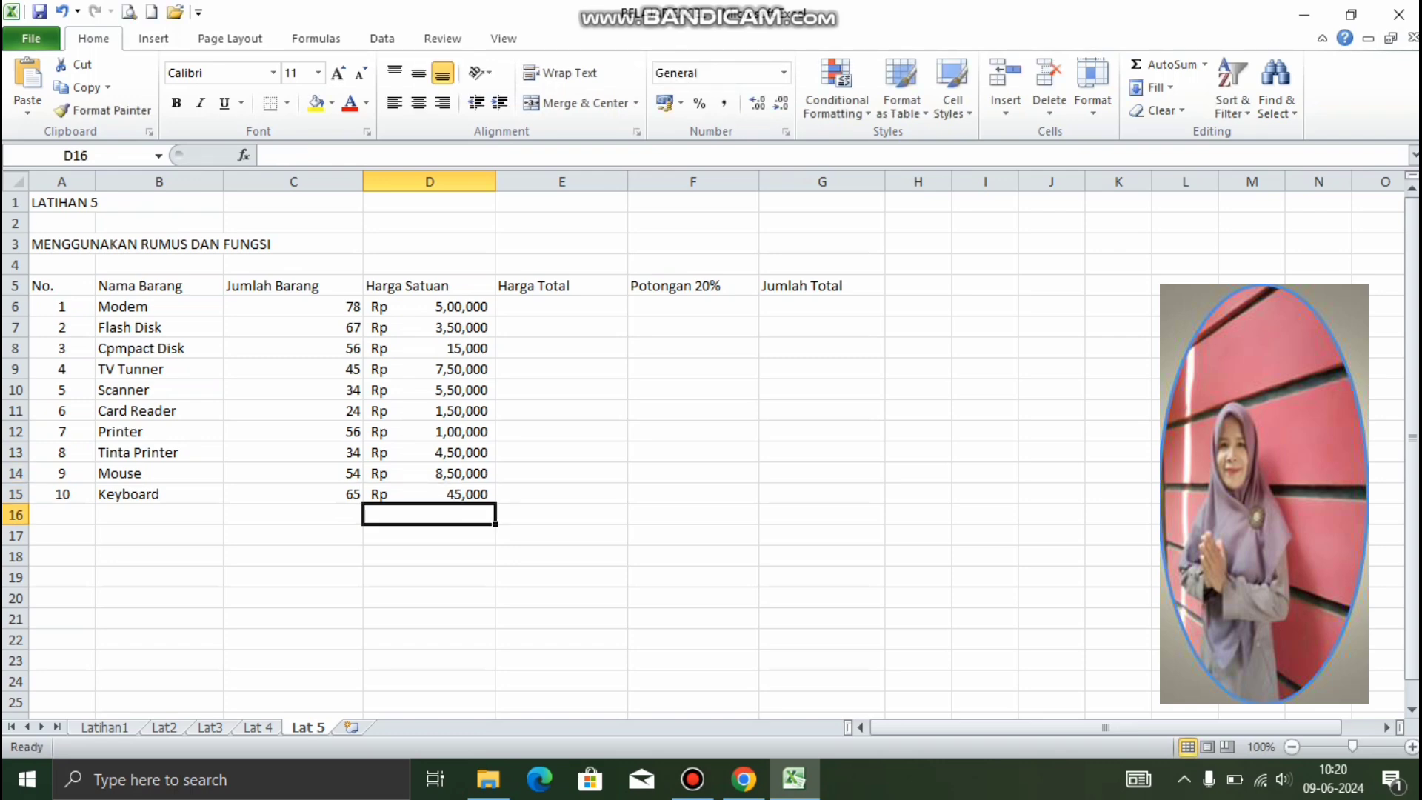
Step: Change the Mouse unit price in D14 to 100000
left_click(429, 472)
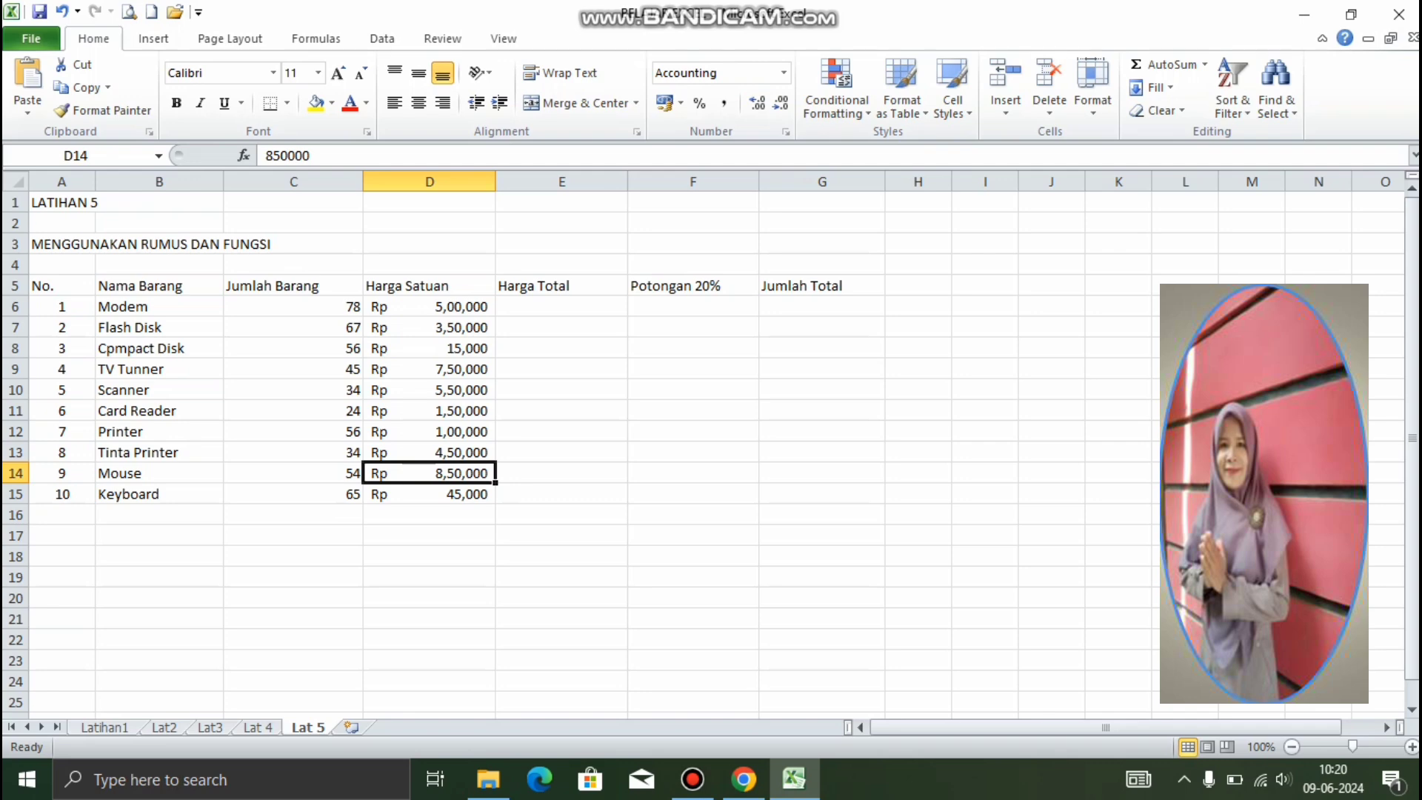
type("1,00,00")
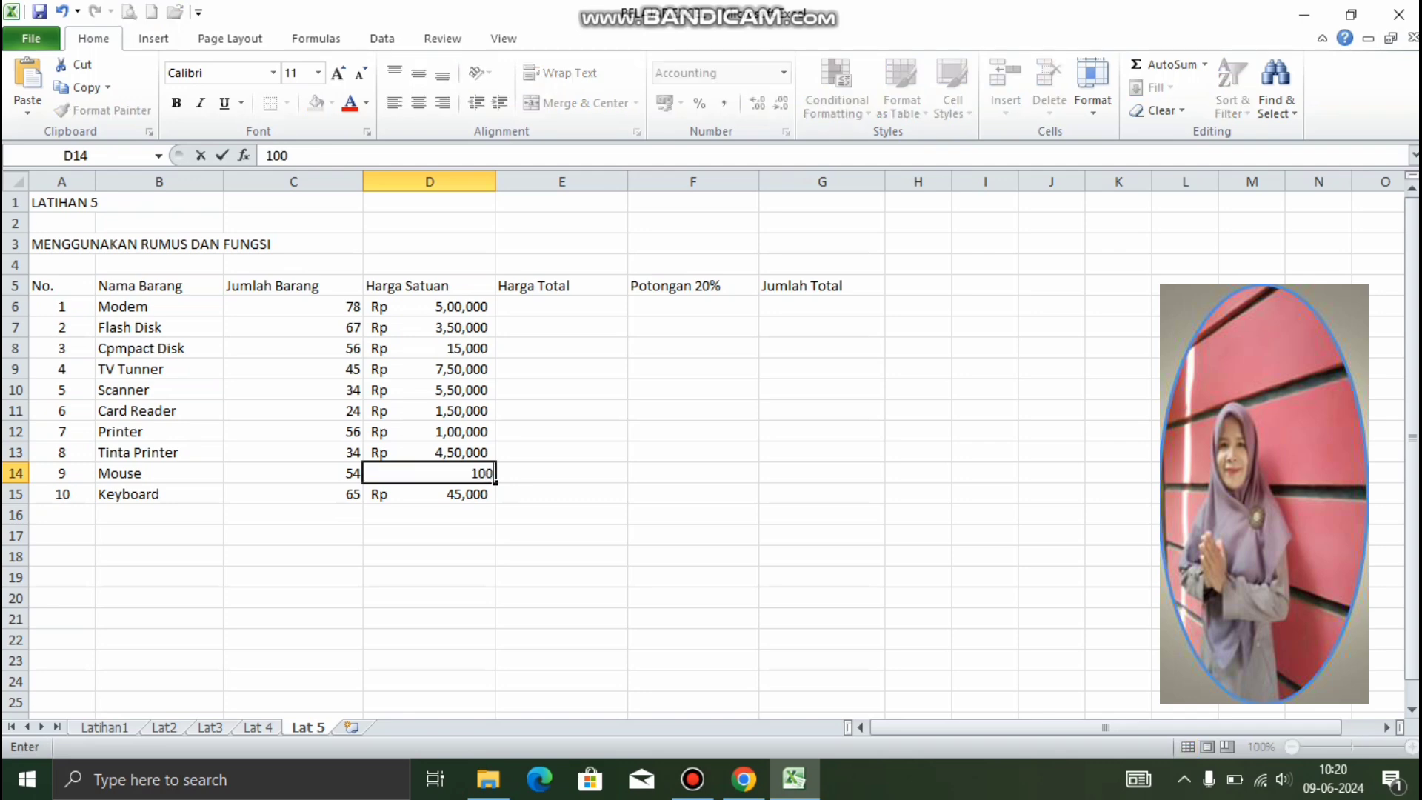
type("000")
key("Return")
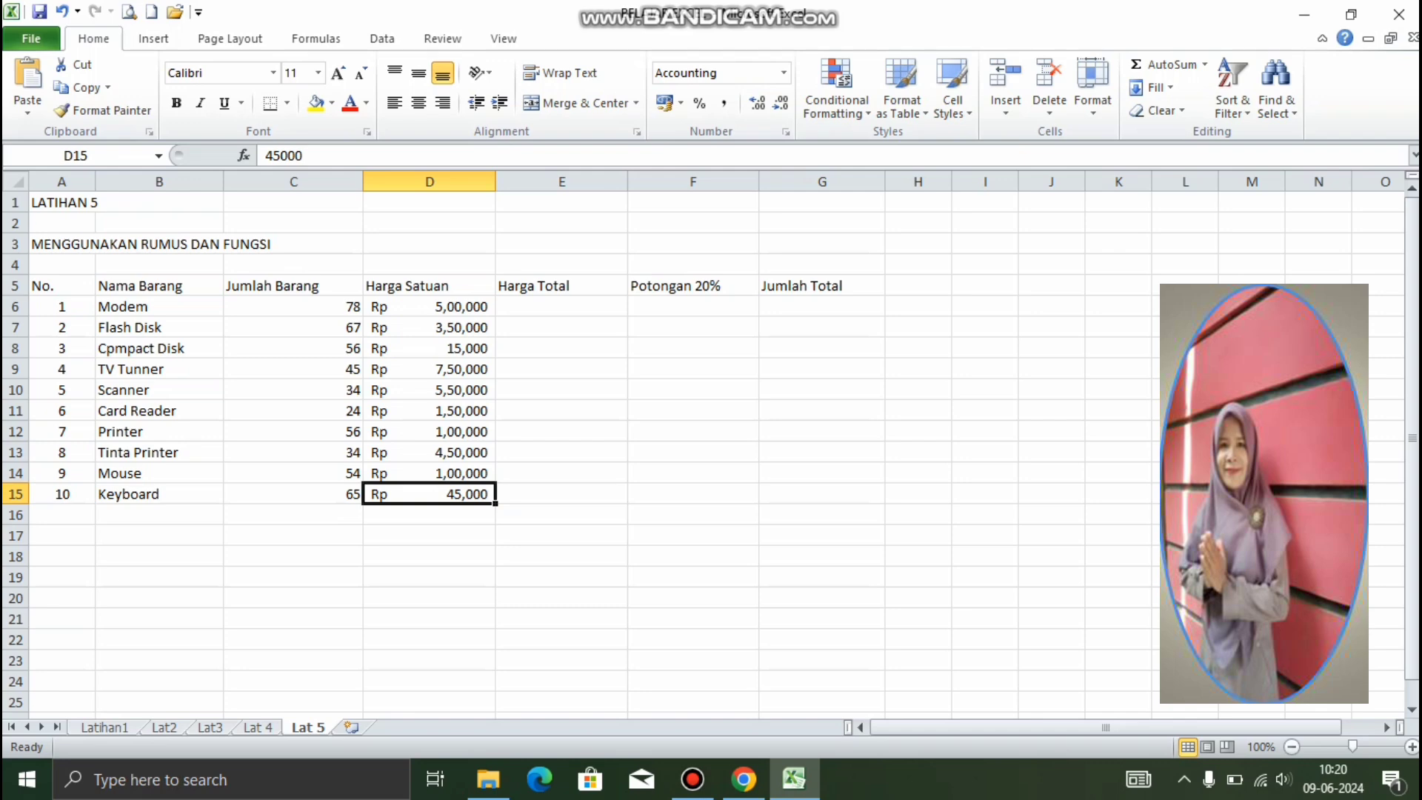
Step: Calculate Harga Total in E6 with =C6*D6 and fill the formula down through E15
left_click(561, 306)
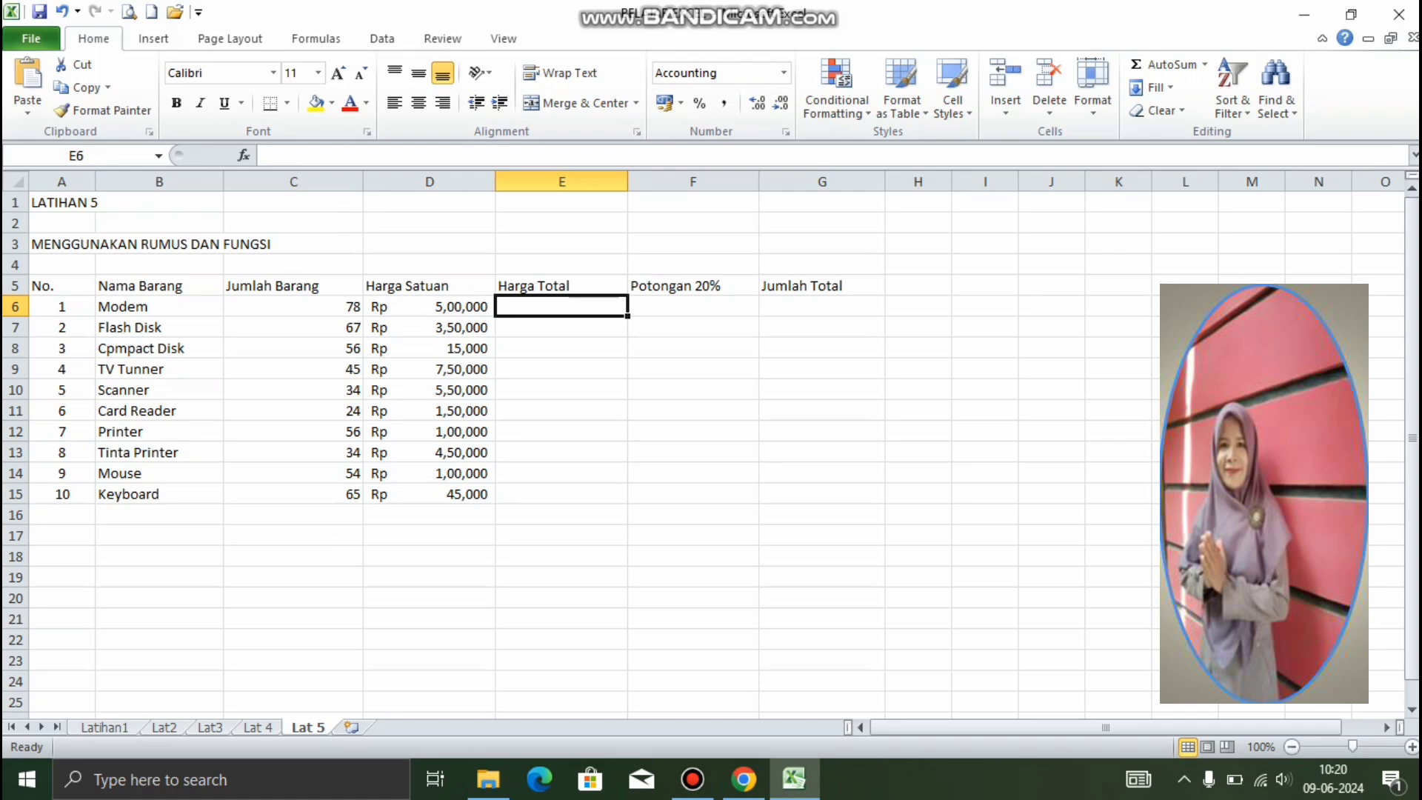
type("=")
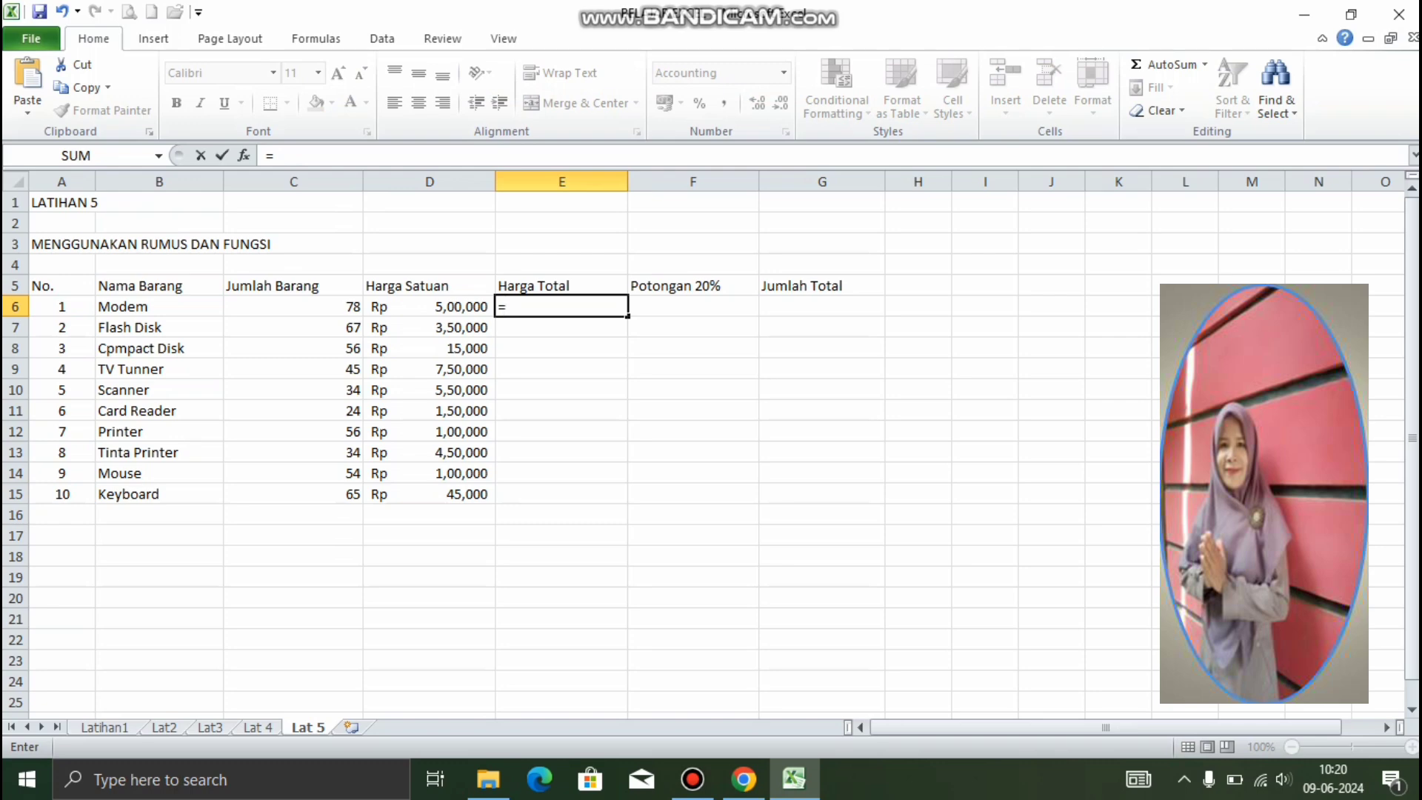
left_click(293, 306)
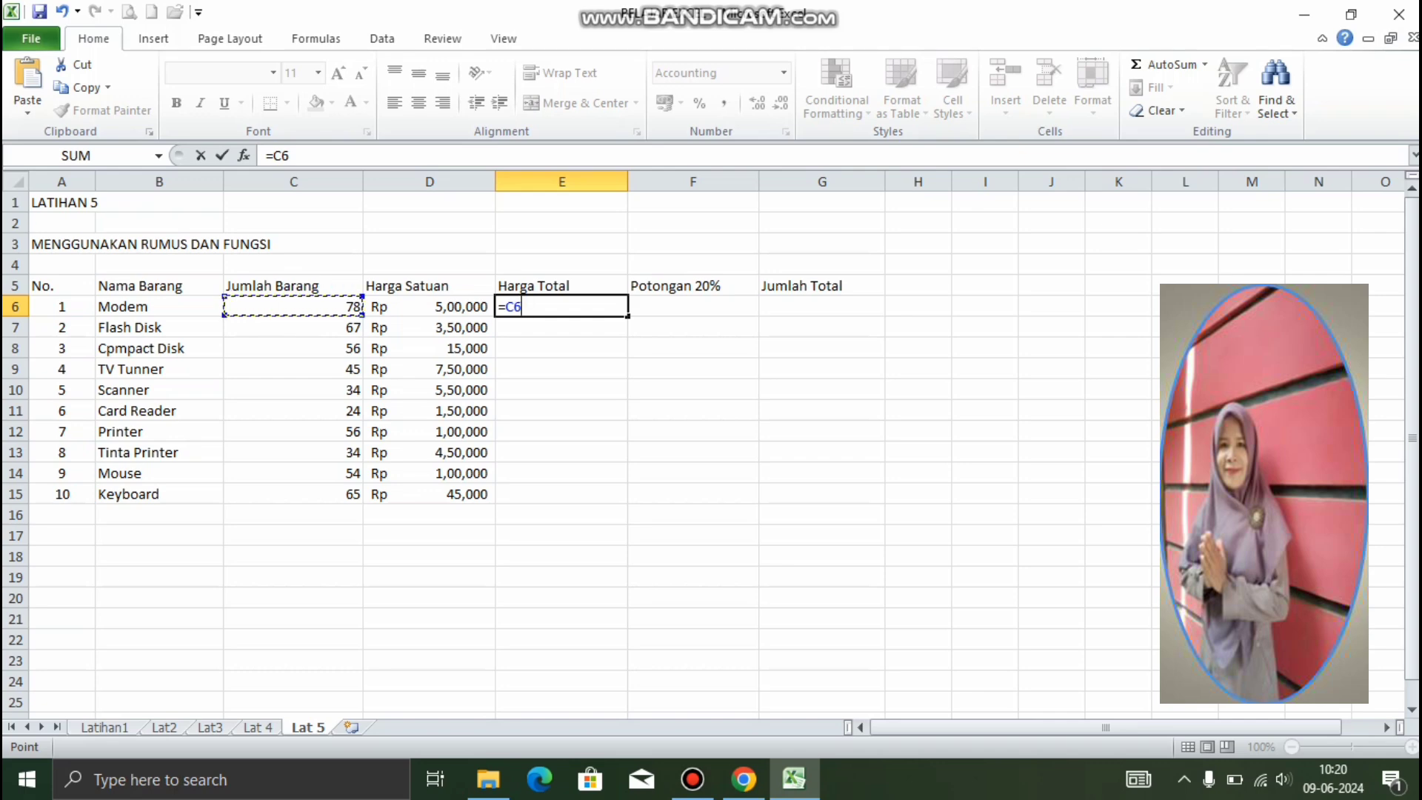
type("*")
key("Left")
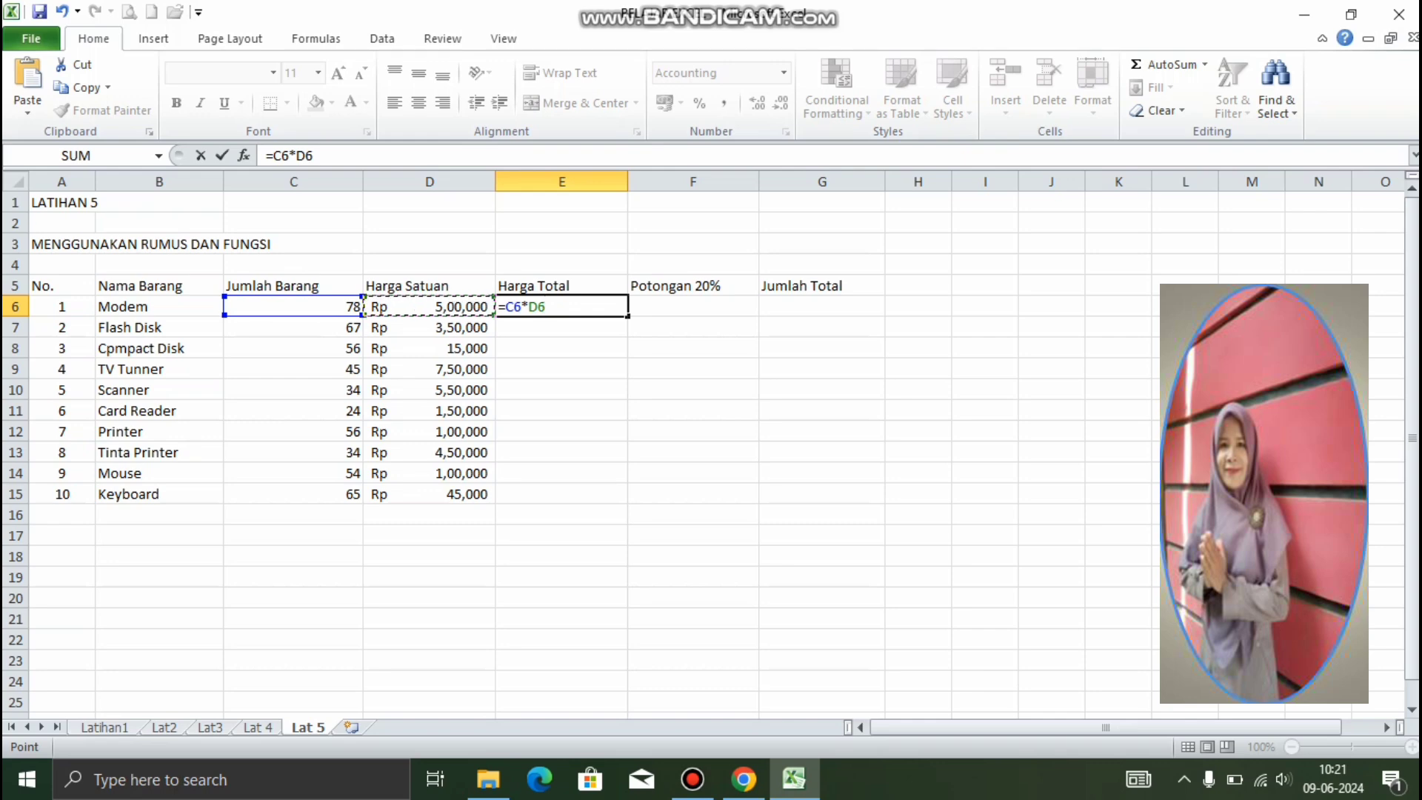
key("Return")
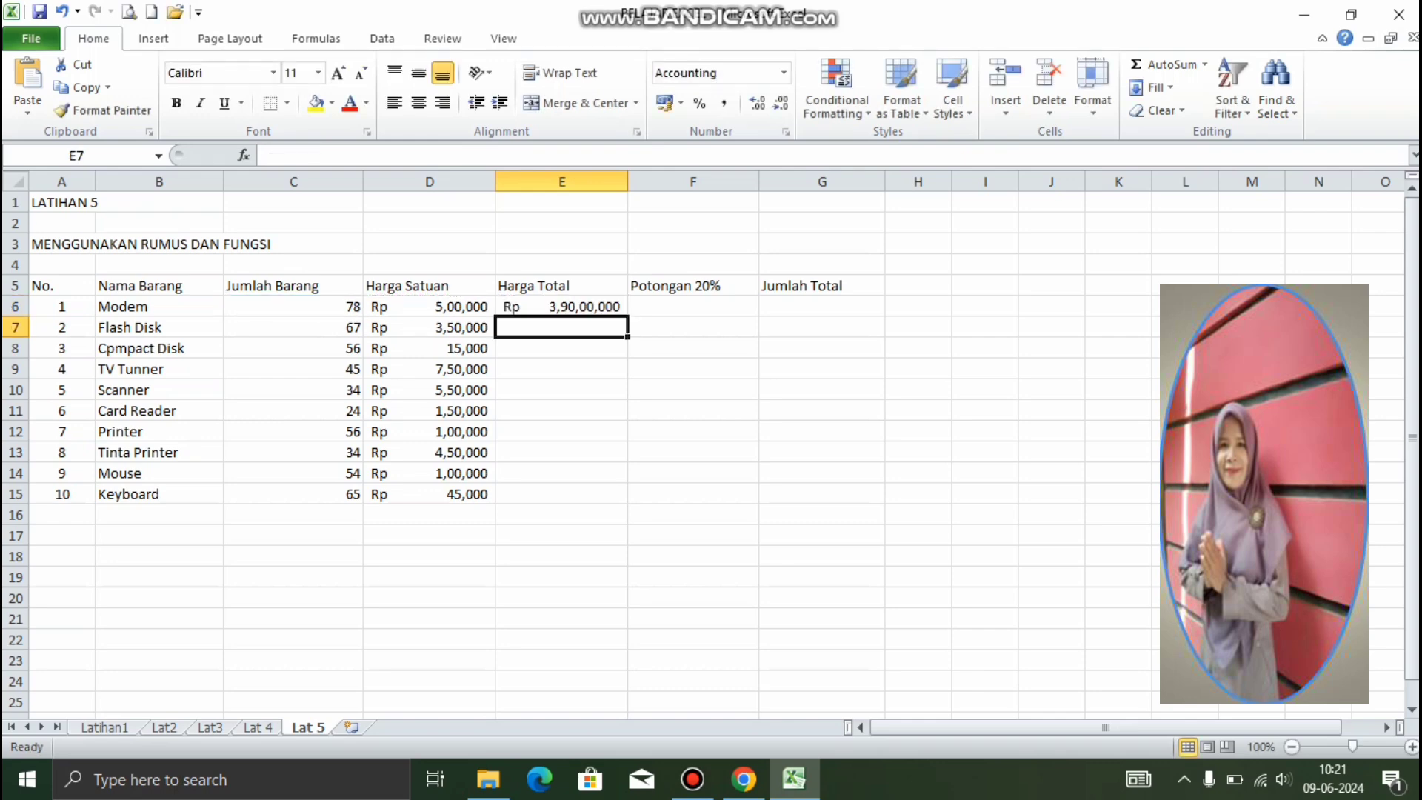
key("Up")
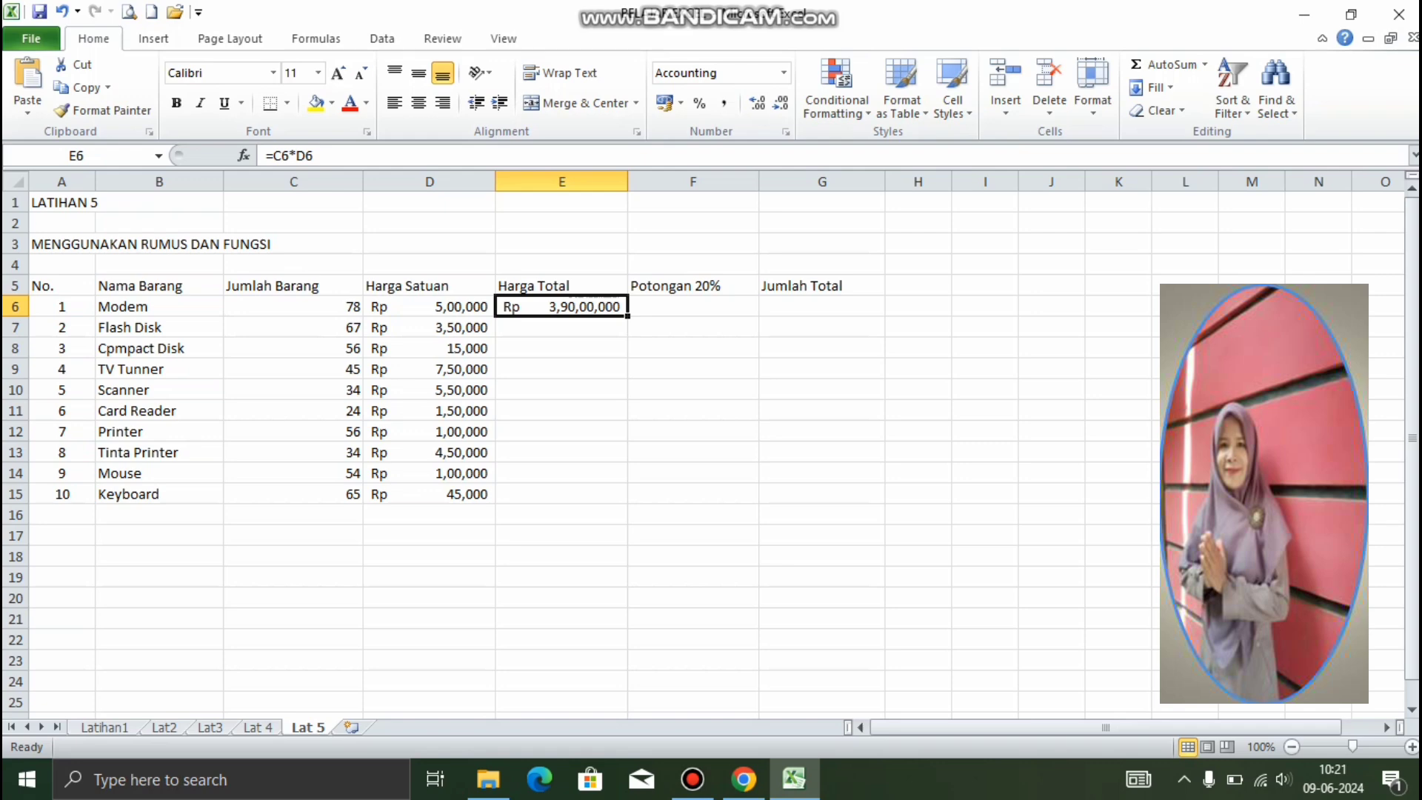
left_click_drag(627, 316, 627, 502)
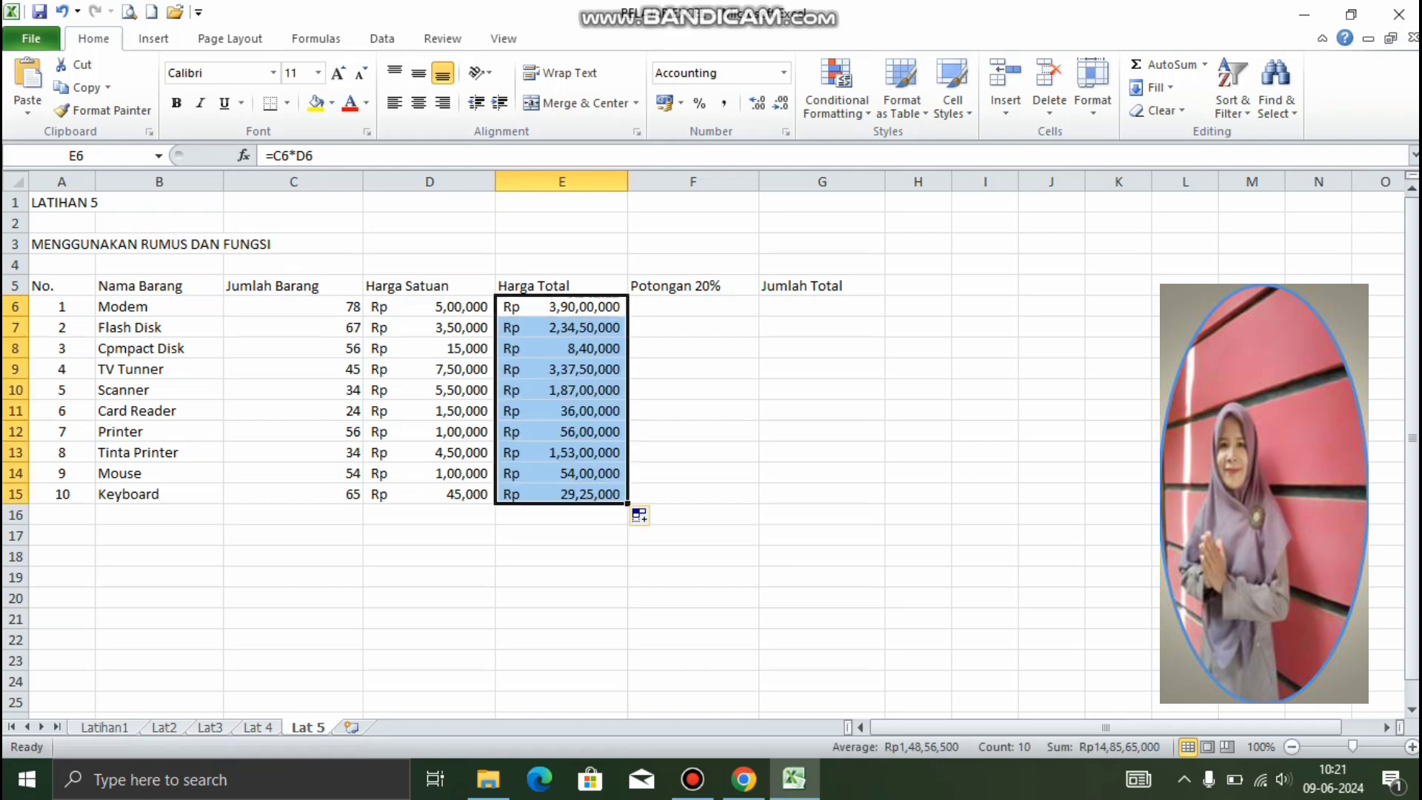
Step: Calculate Potongan 20% in F6 with =E6*20% and fill the formula down through F15
left_click(693, 306)
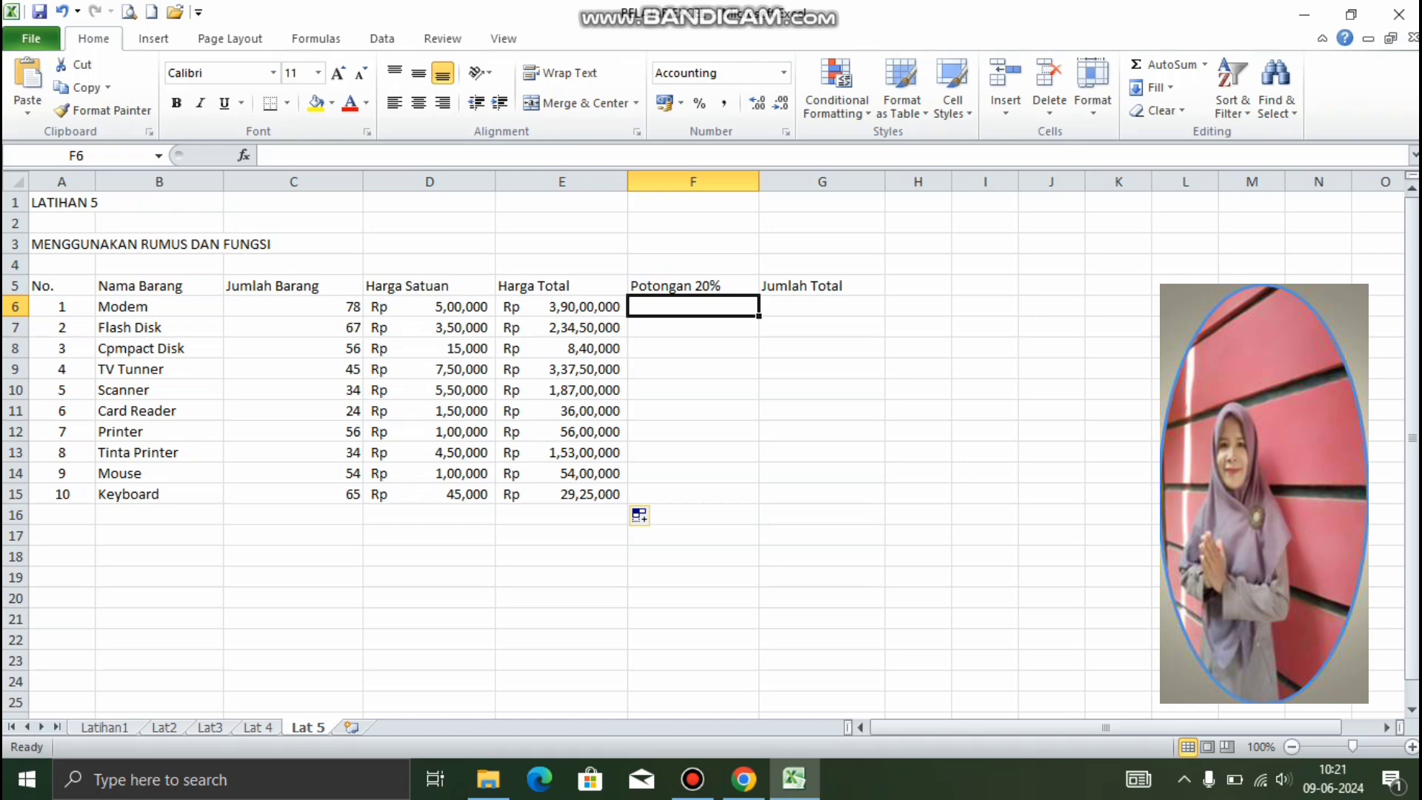
type("=")
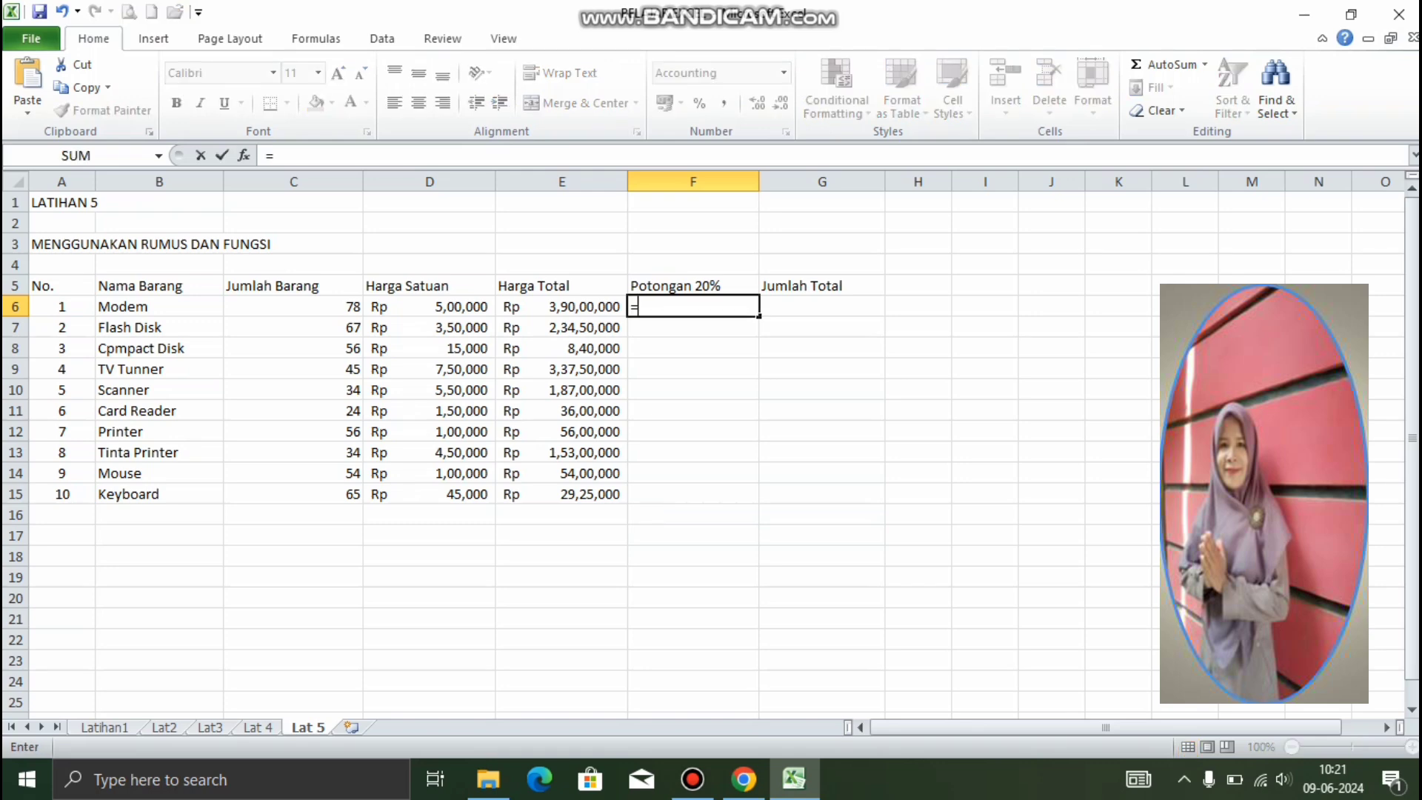
key("Left")
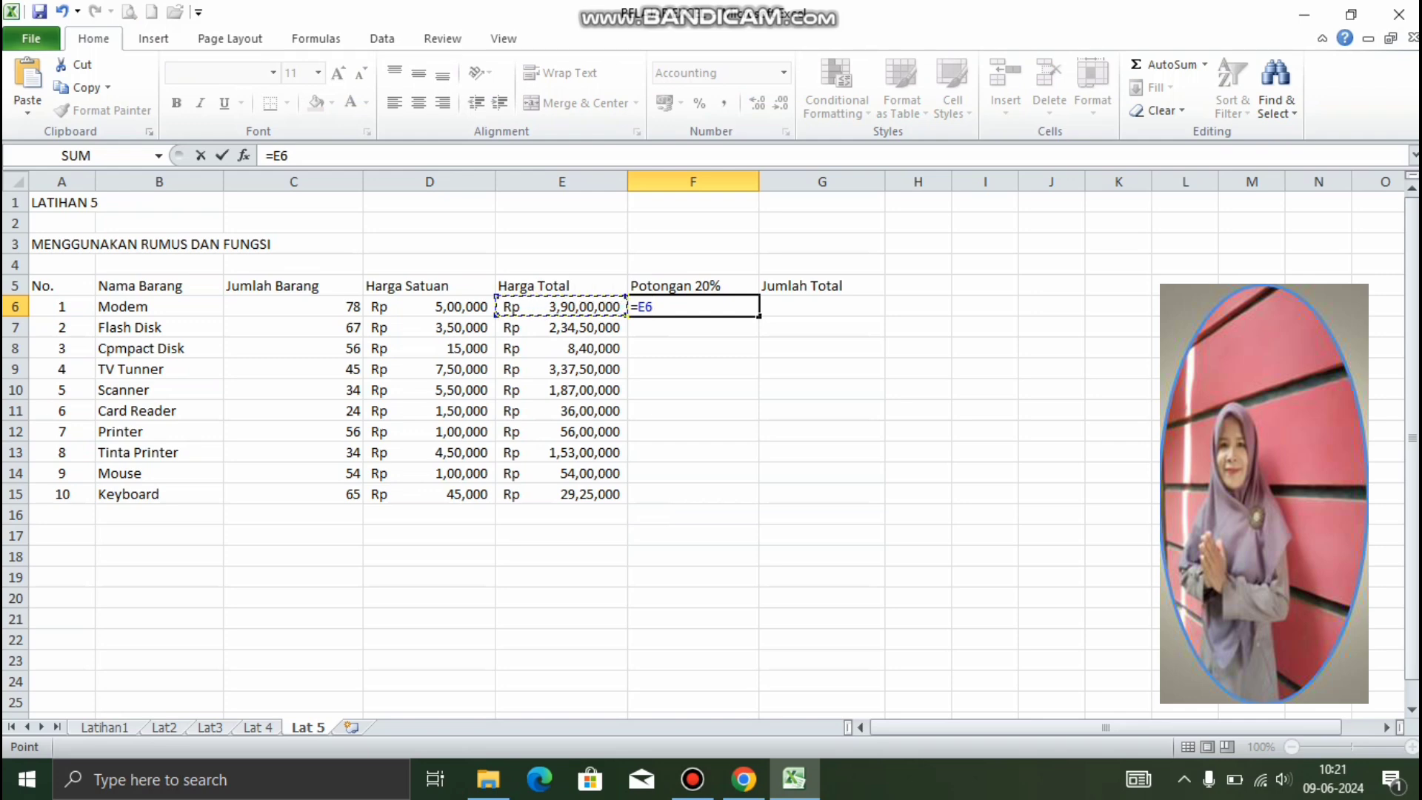
type("*20%")
key("Return")
left_click(692, 305)
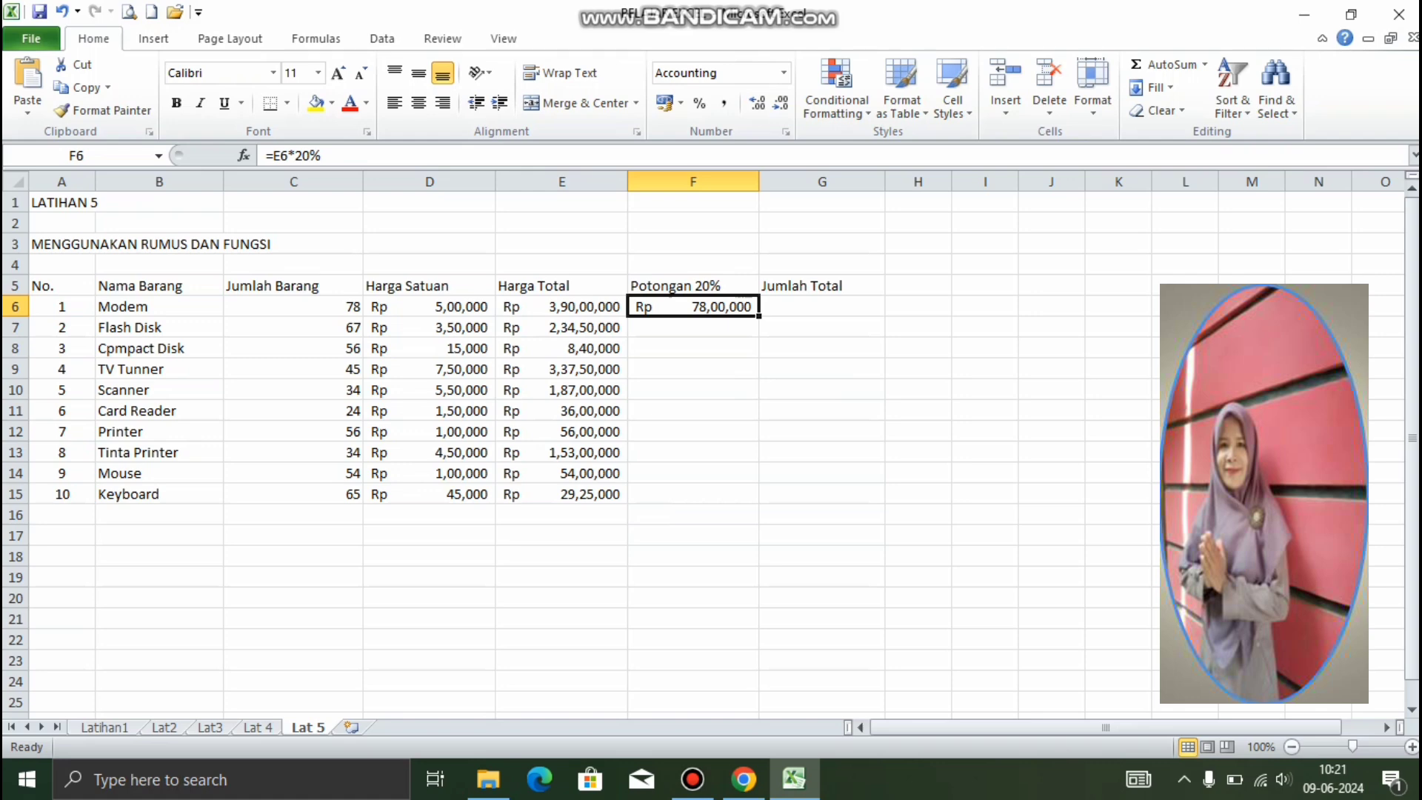
left_click_drag(758, 317, 758, 504)
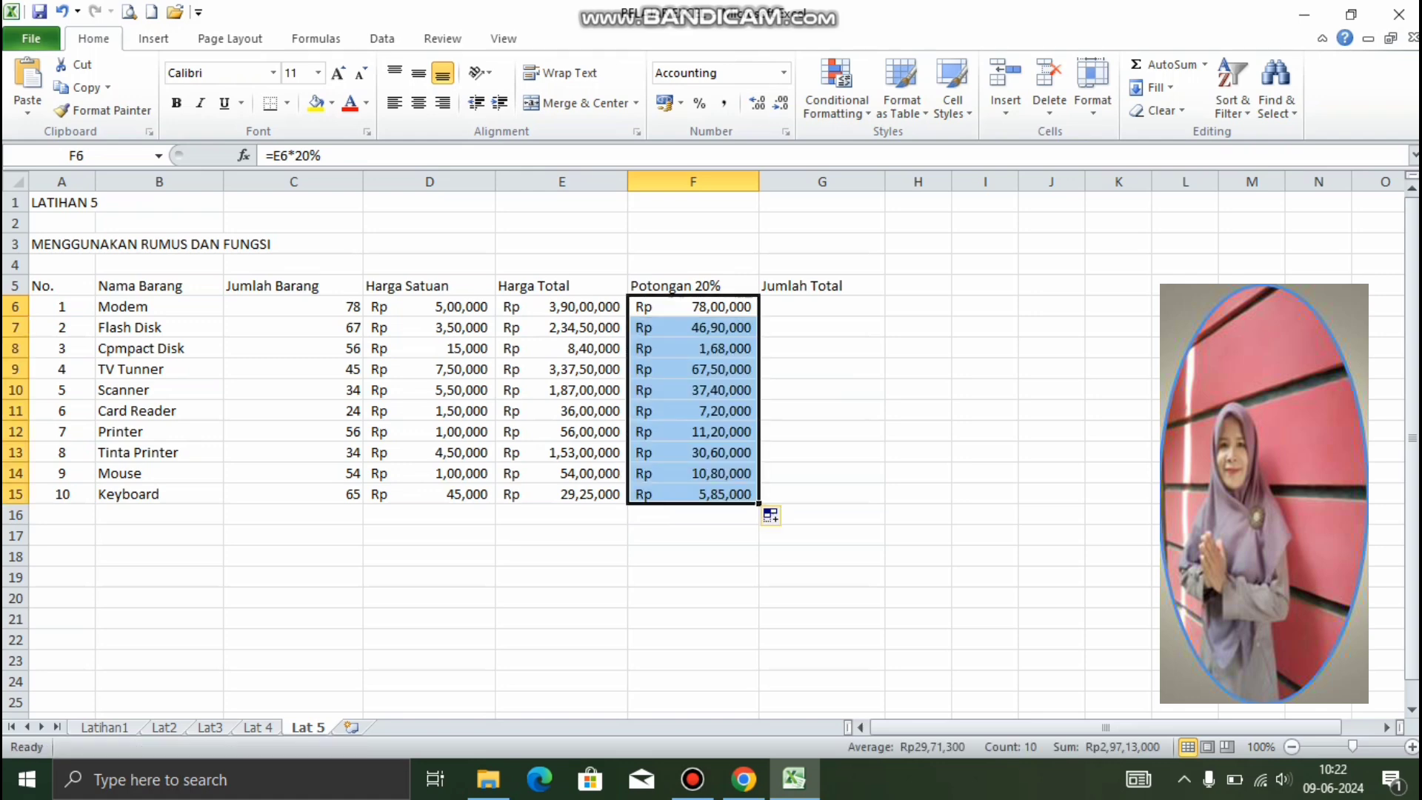
Step: Calculate Jumlah Total in G6 with =E6-F6 and fill the formula down through G15
left_click(822, 306)
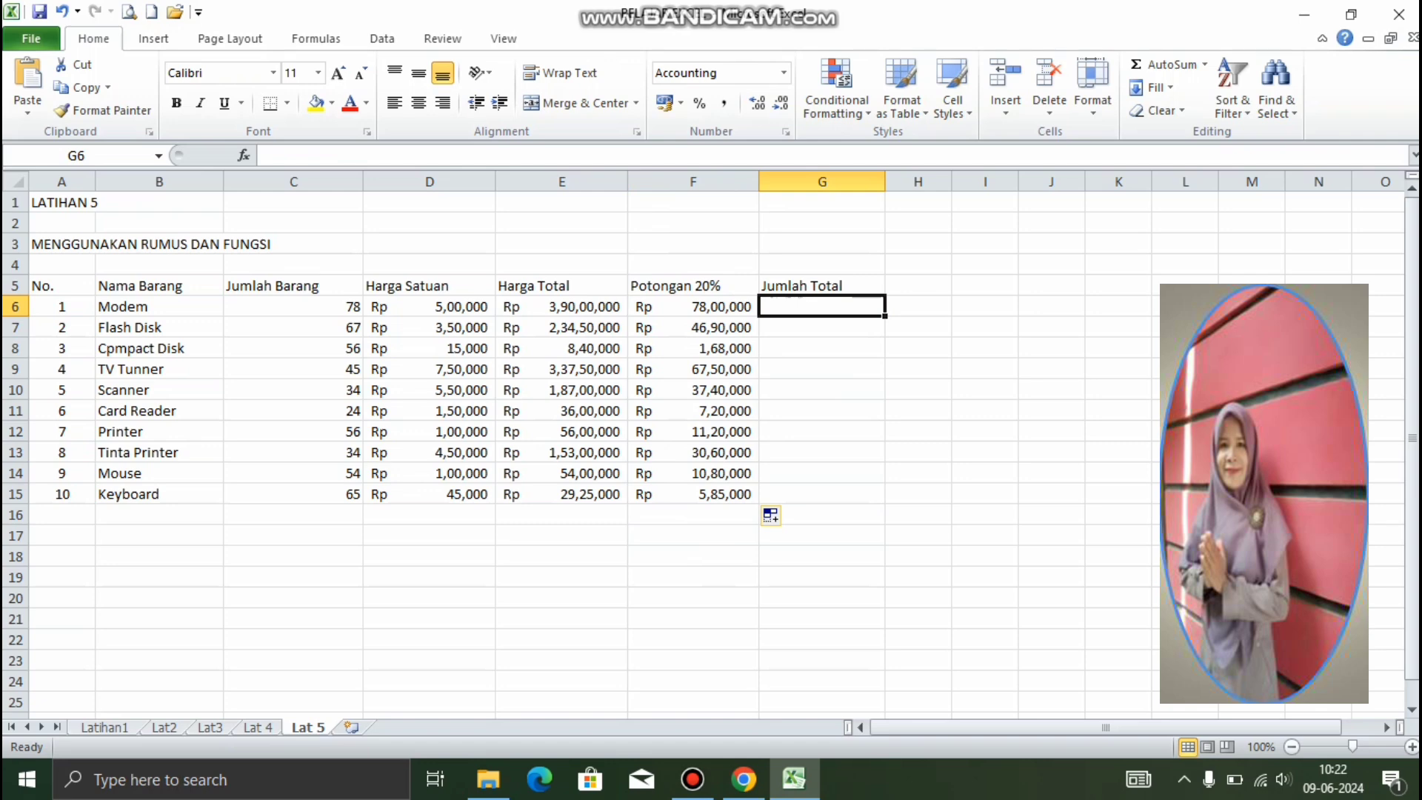
type("=")
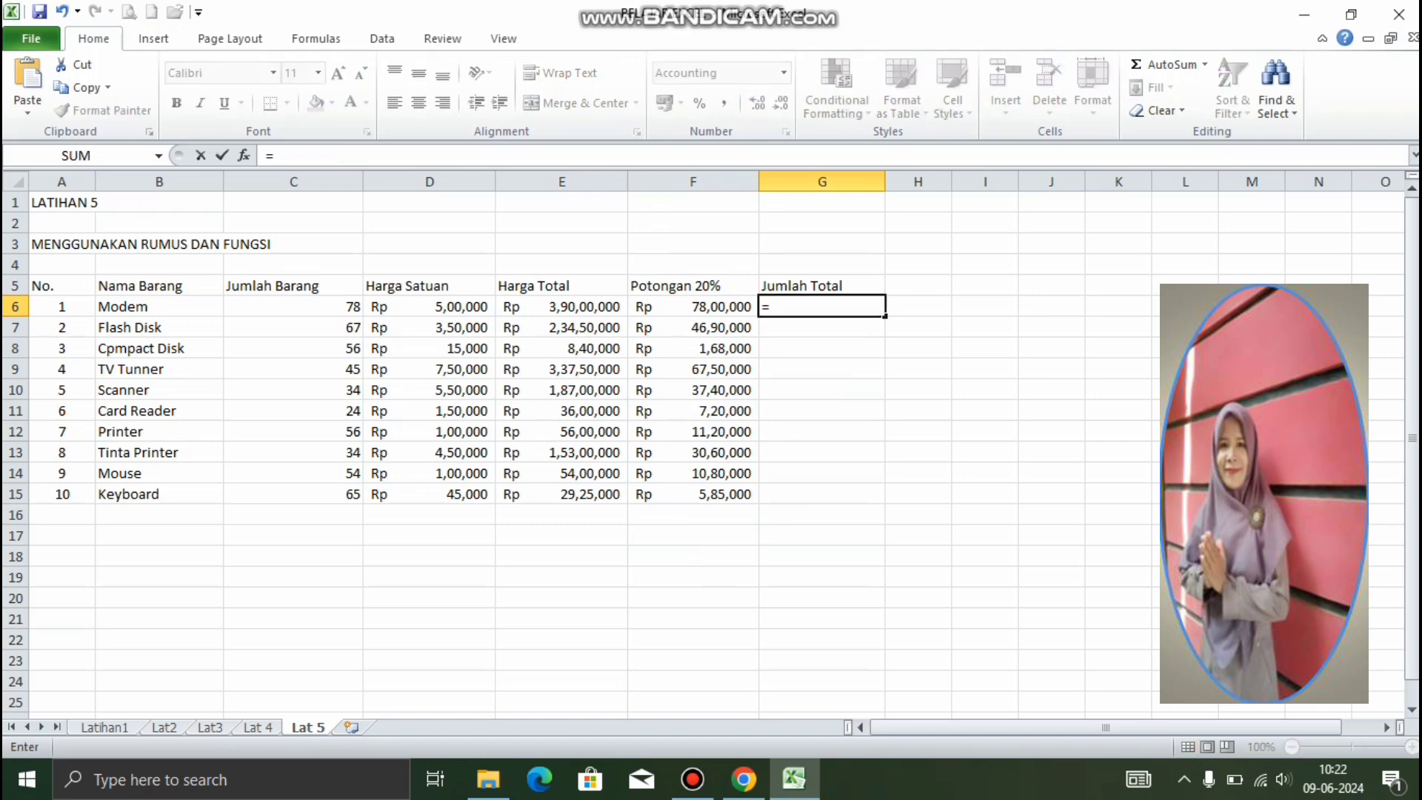
left_click(561, 305)
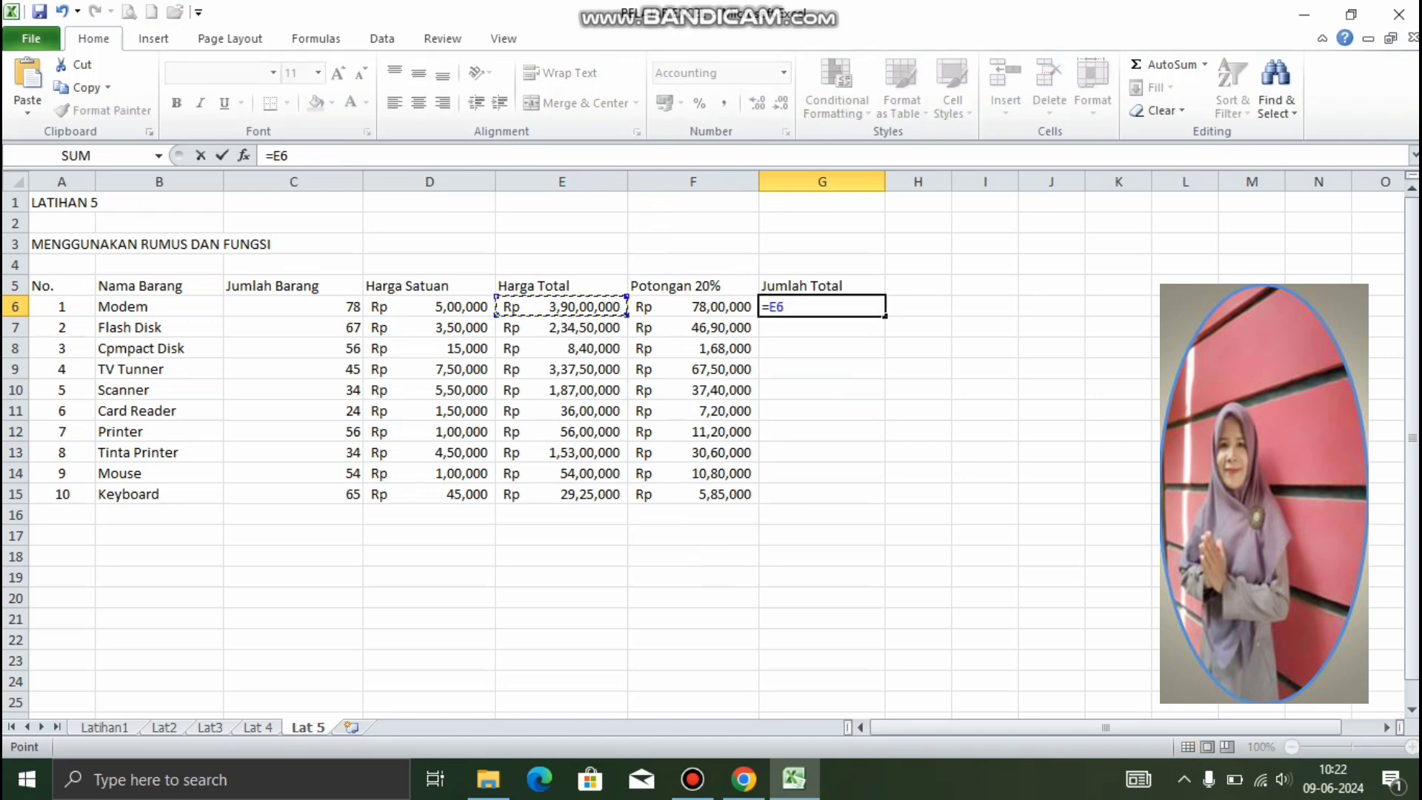
type("-")
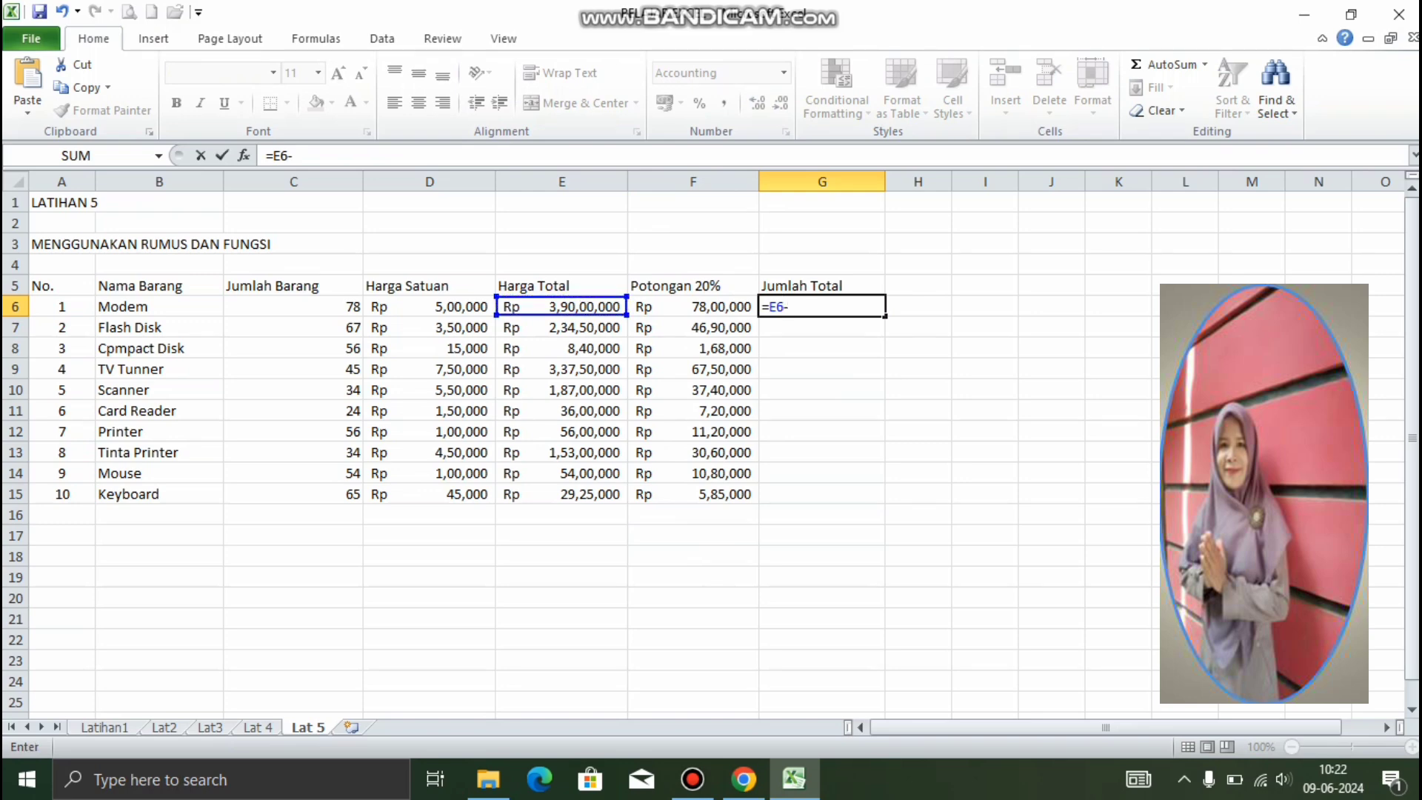
left_click(692, 306)
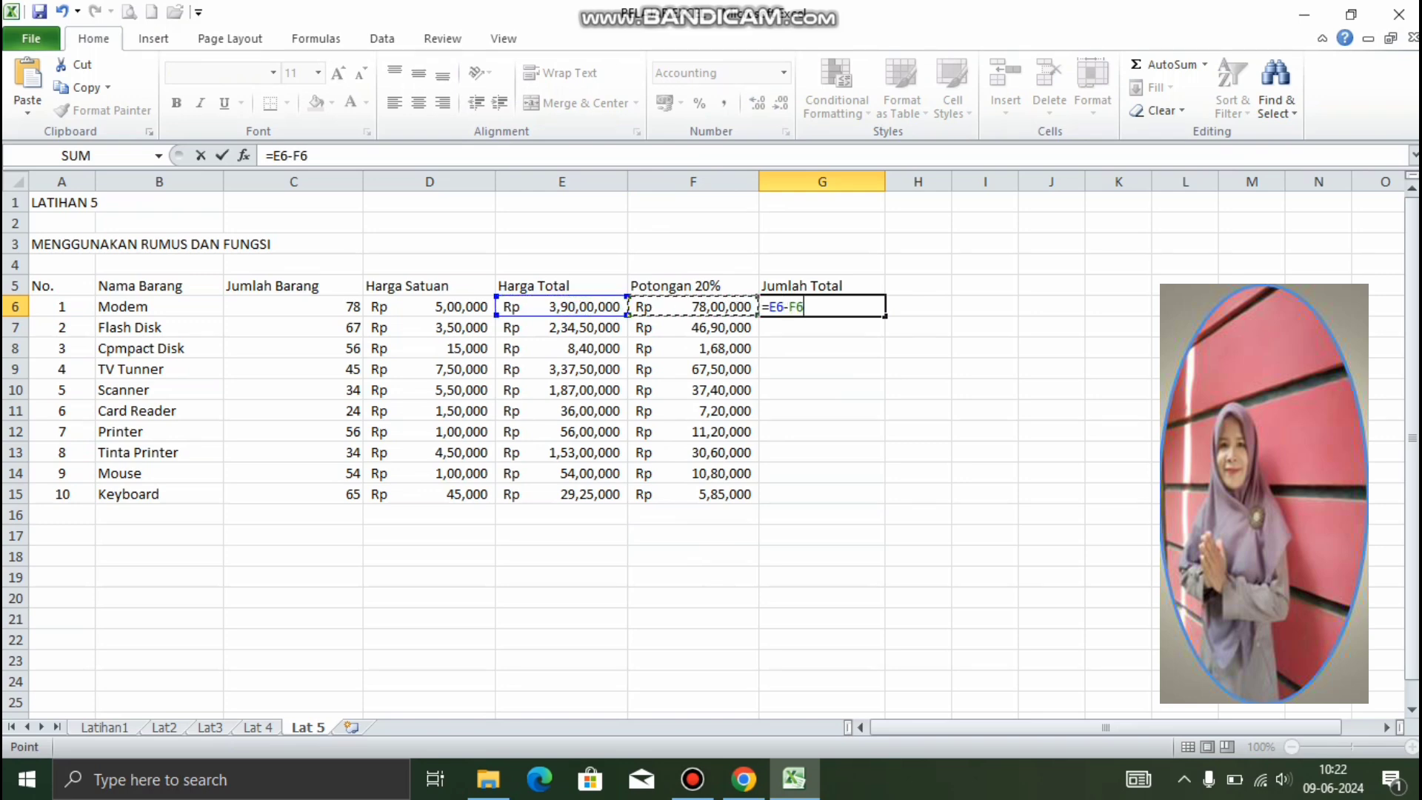
key("Return")
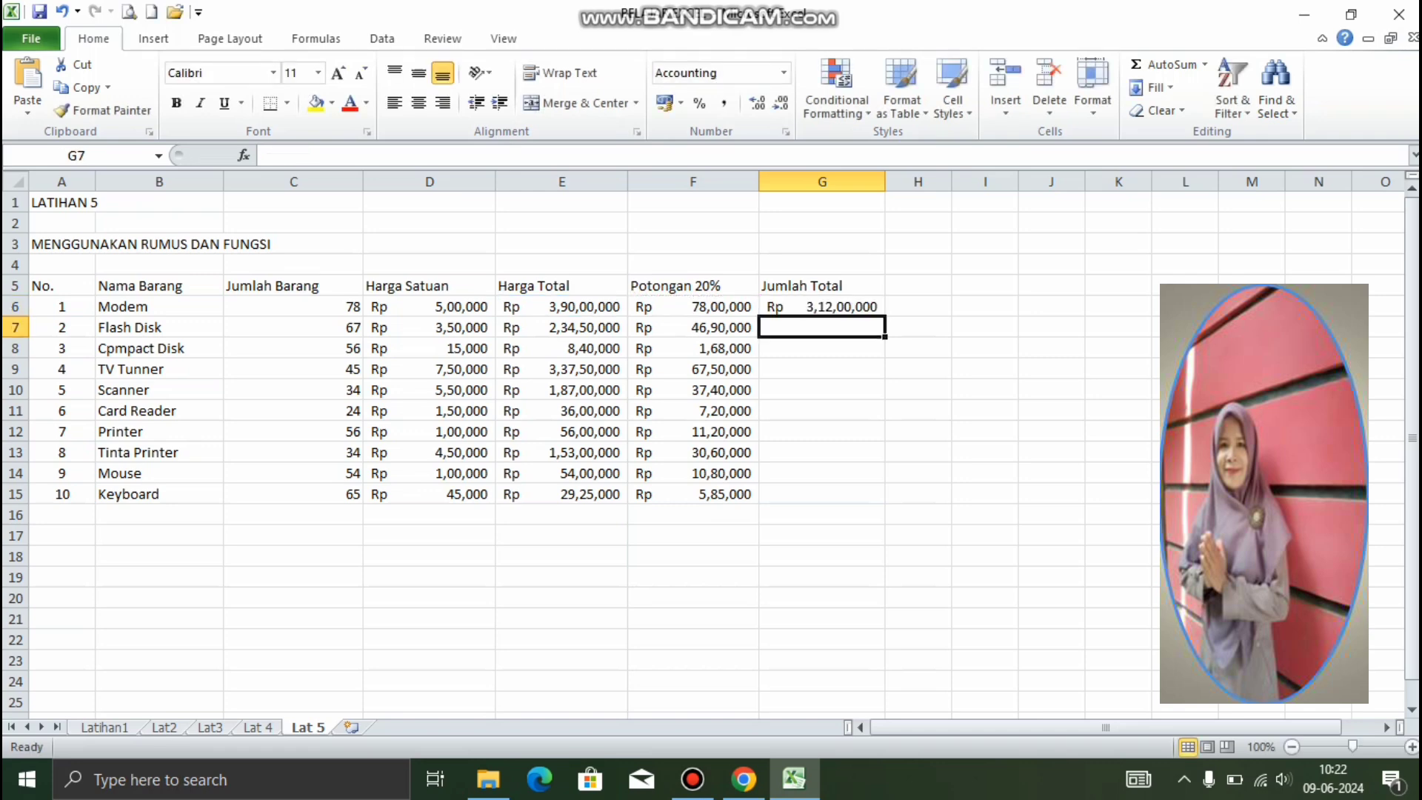
left_click(822, 306)
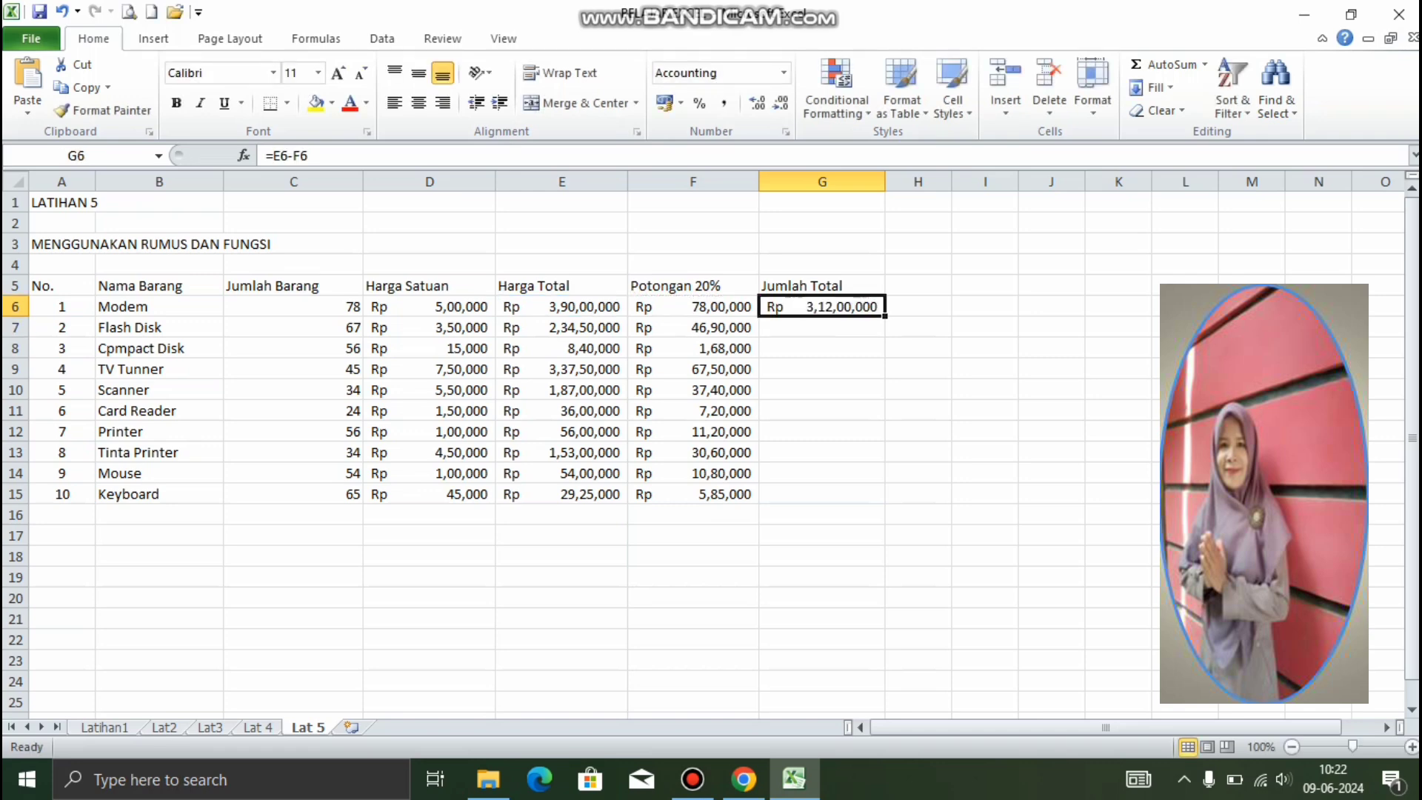
left_click_drag(885, 316, 881, 496)
left_click(1050, 452)
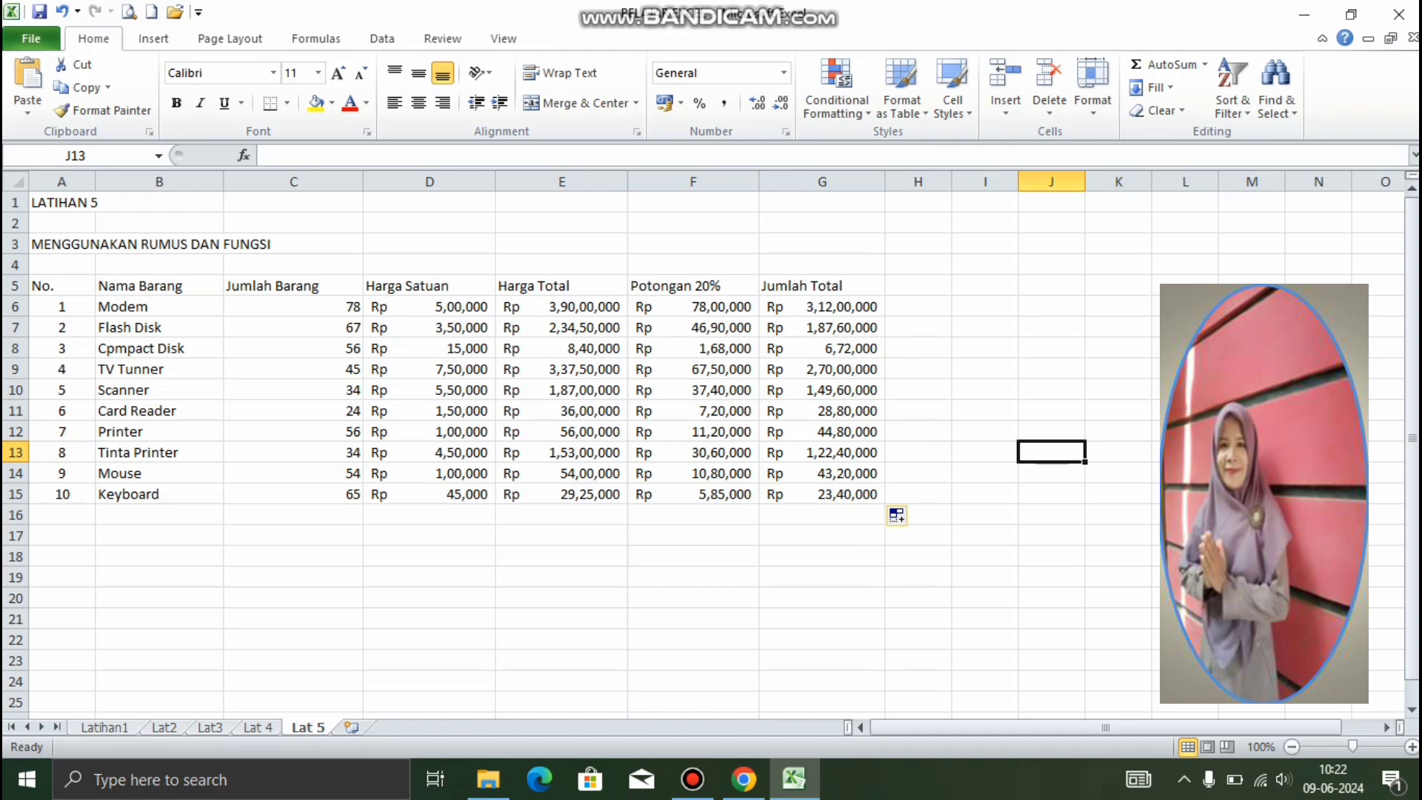
Step: Enter the summary labels "Total Penjualan" in B16 and "Rata _ Rata Penjualan" in B17
left_click(158, 515)
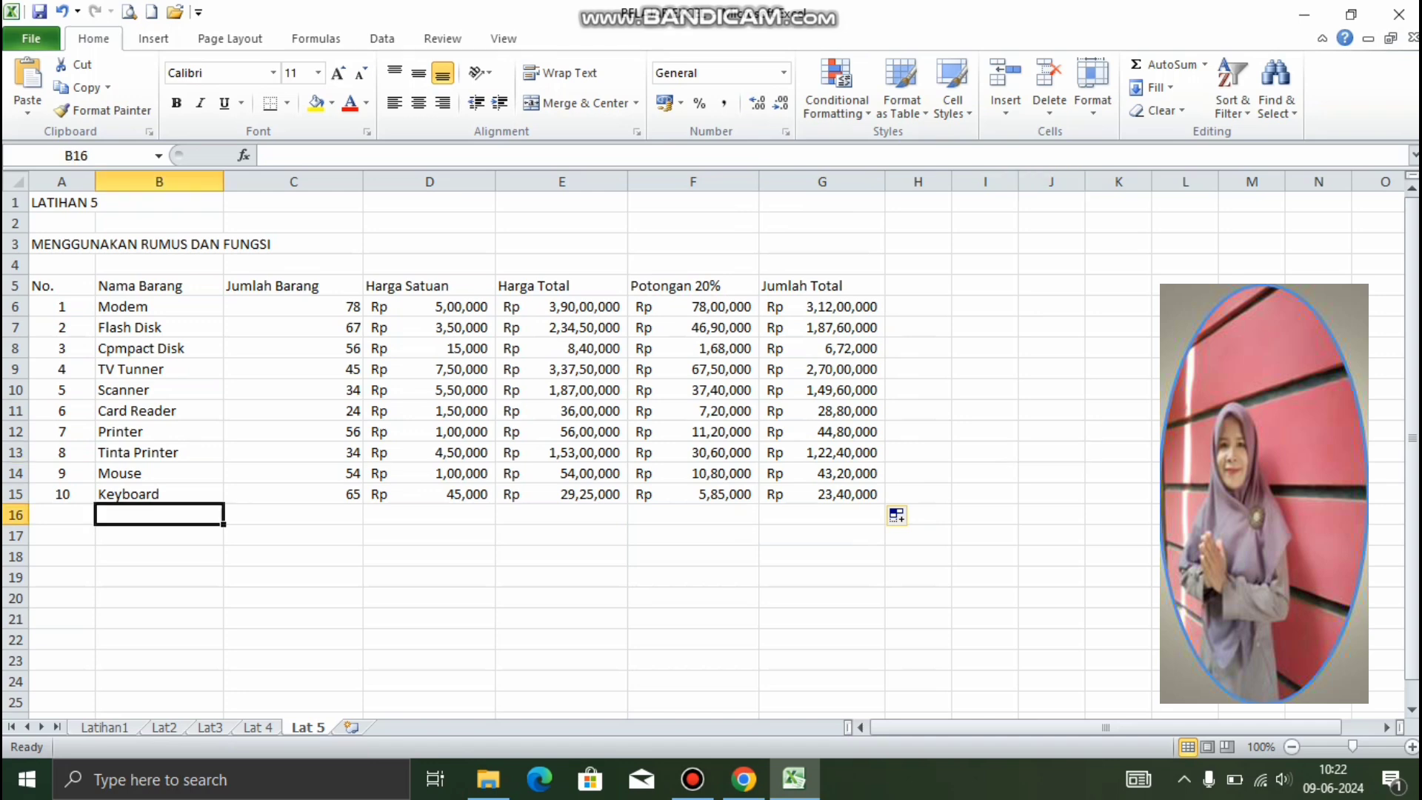
type("T")
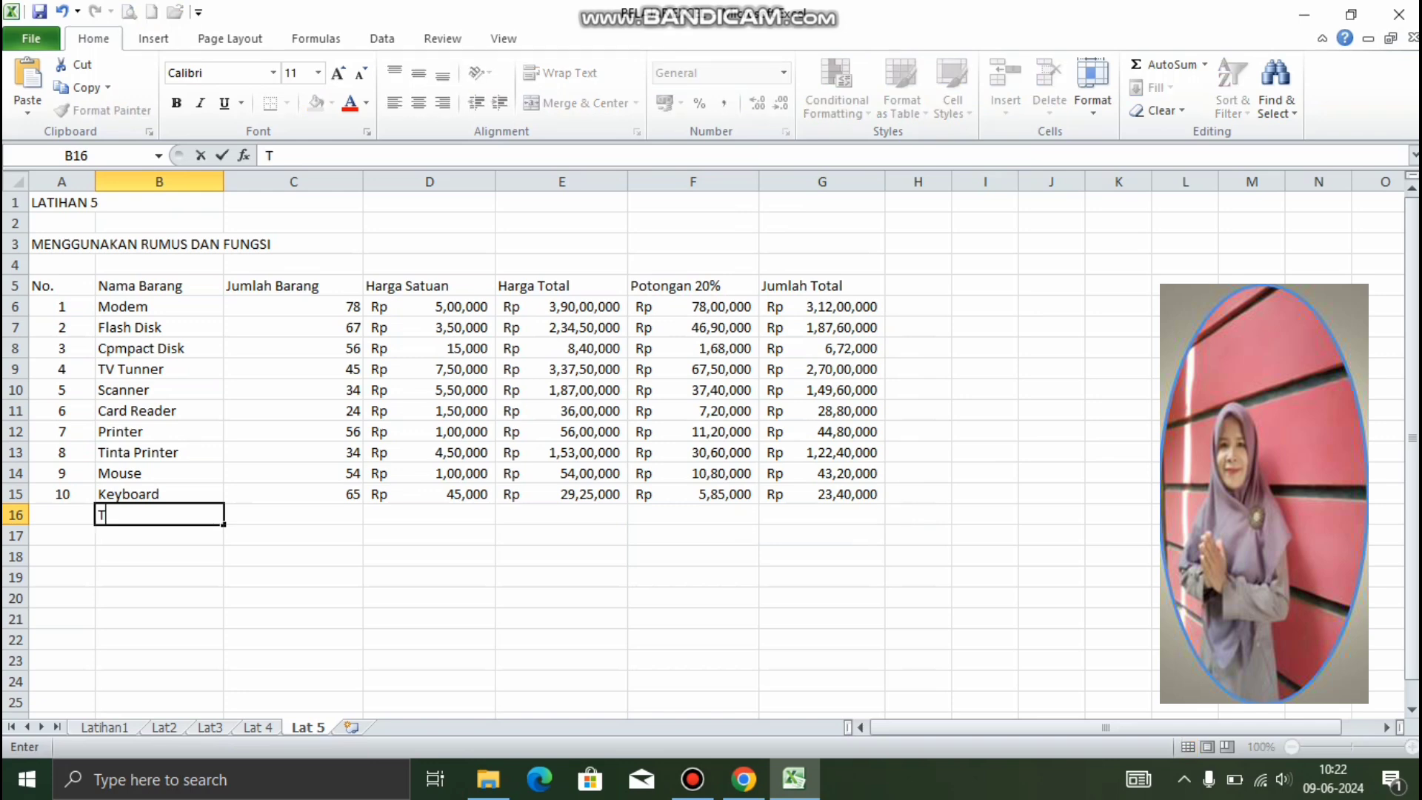
type("otal Penjualan")
key("Return")
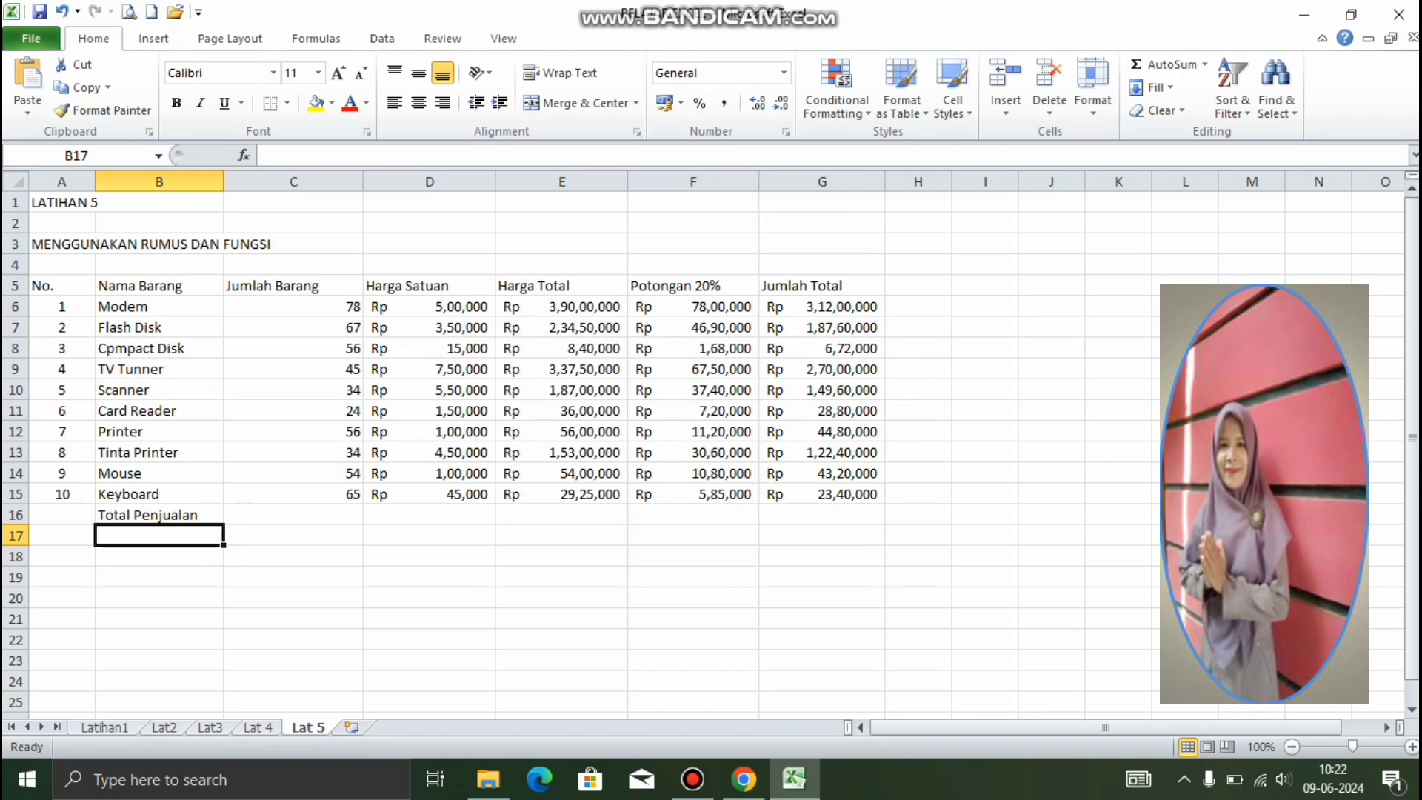
type("Rata _")
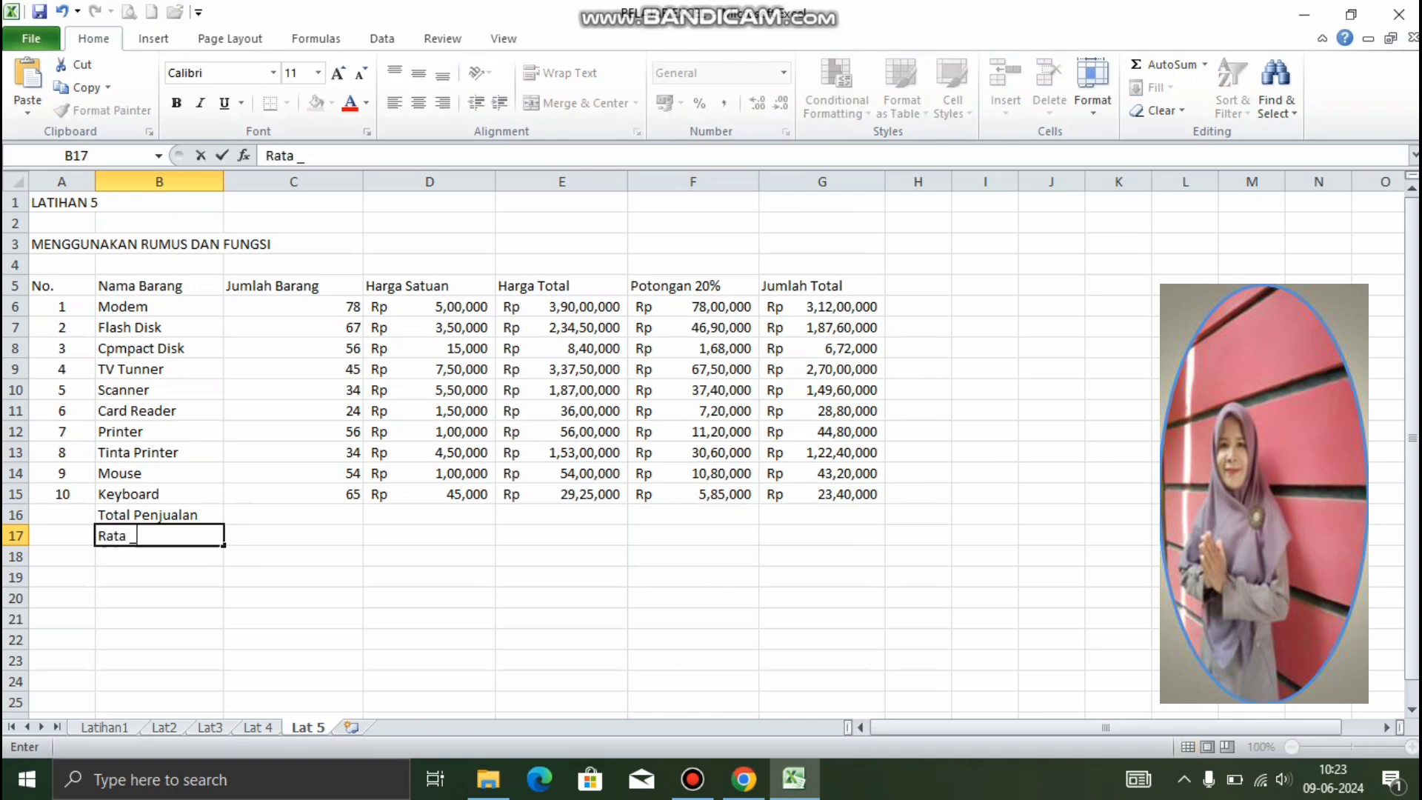
type(" Rata Penjualan")
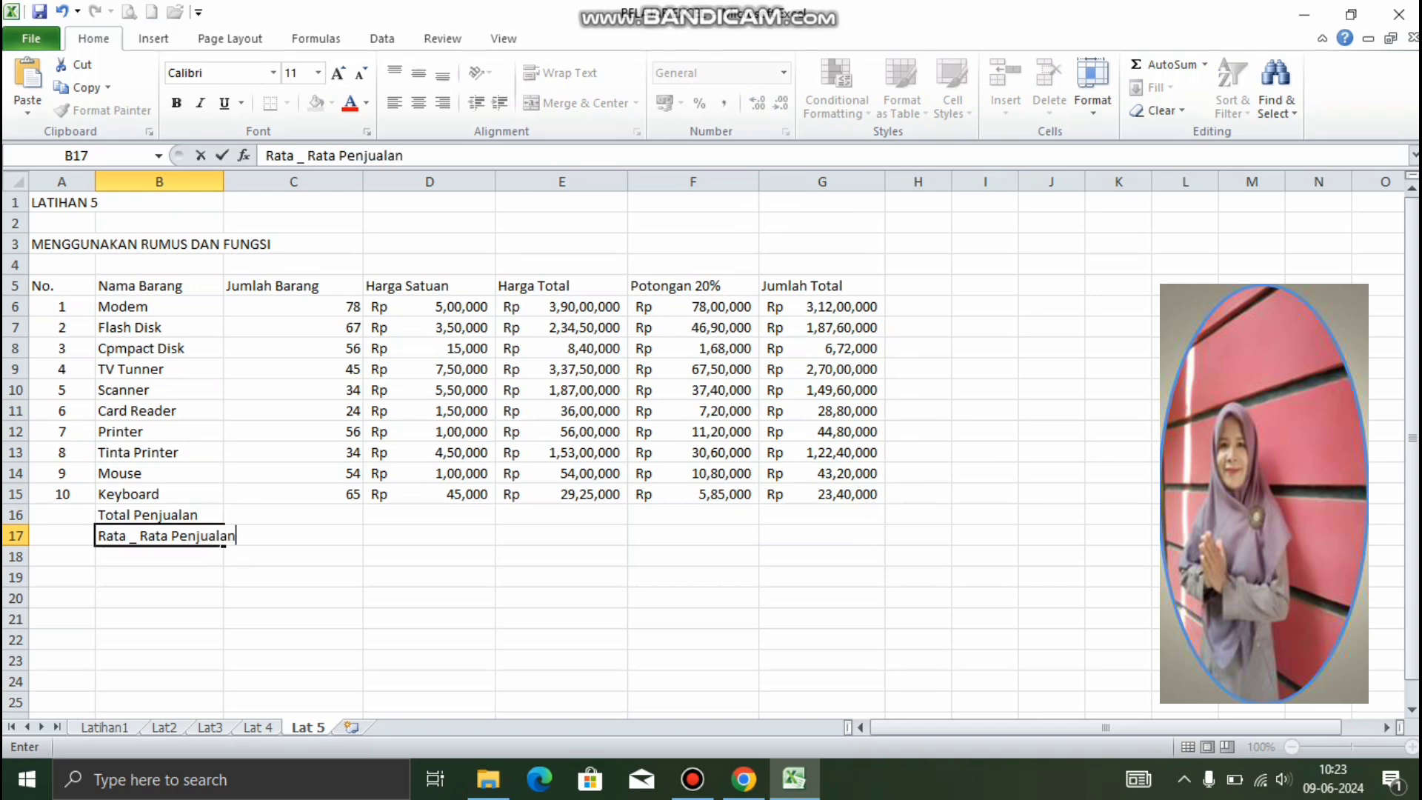
key("Return")
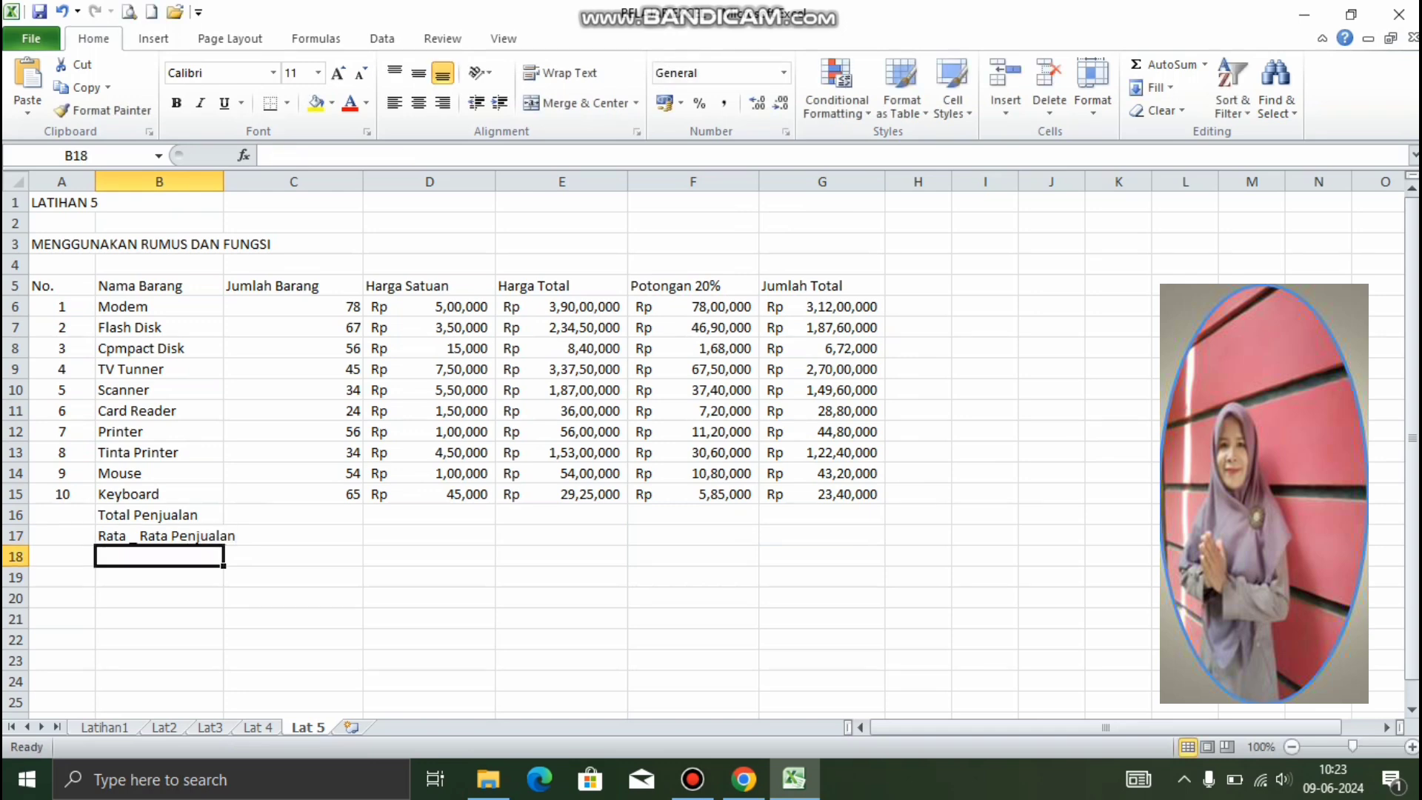
Step: Enter the summary labels "Penjualan Terbesar" in B18 and "Penjualan Terkecil" in B19
type("Penju")
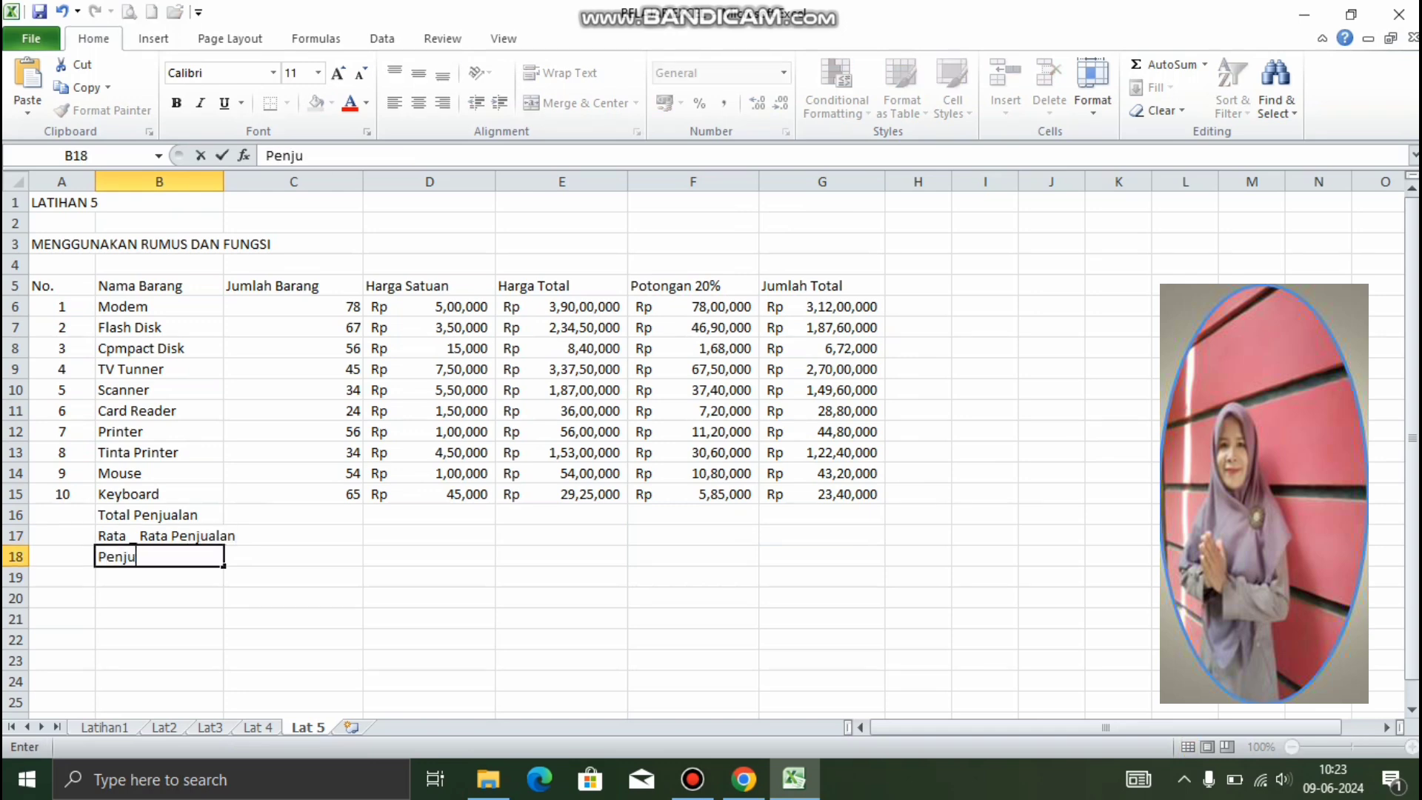
type("alan Terb")
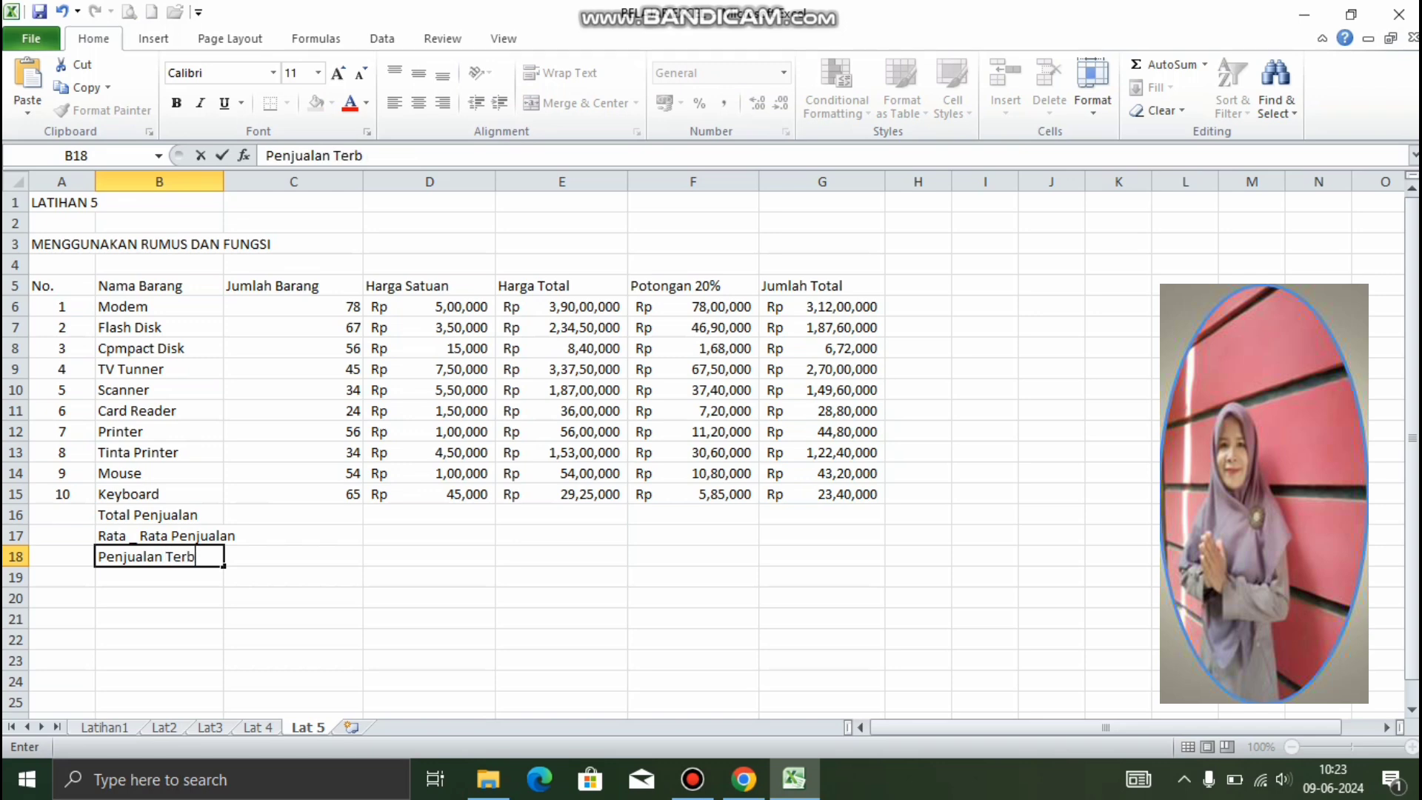
type("esar")
key("Return")
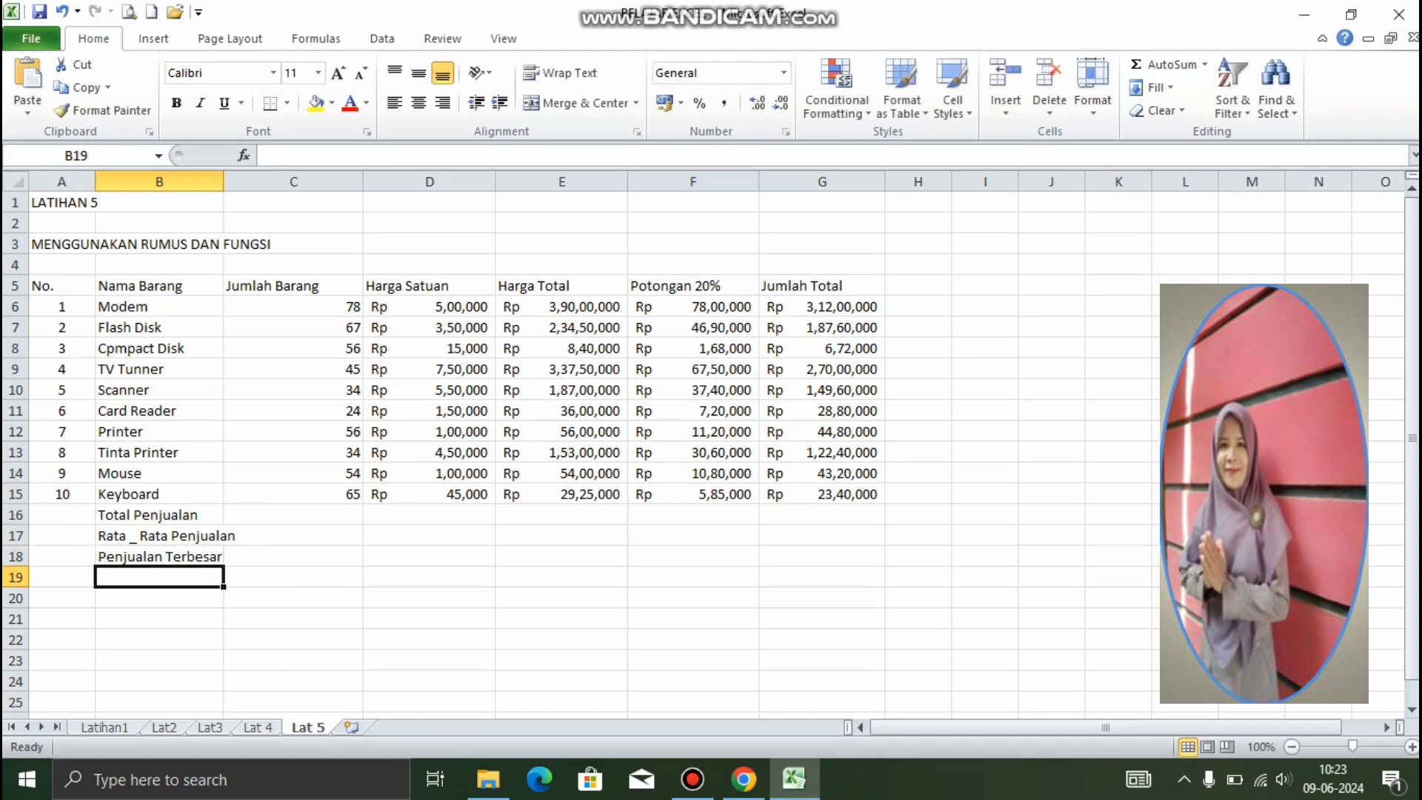
type("Penjual")
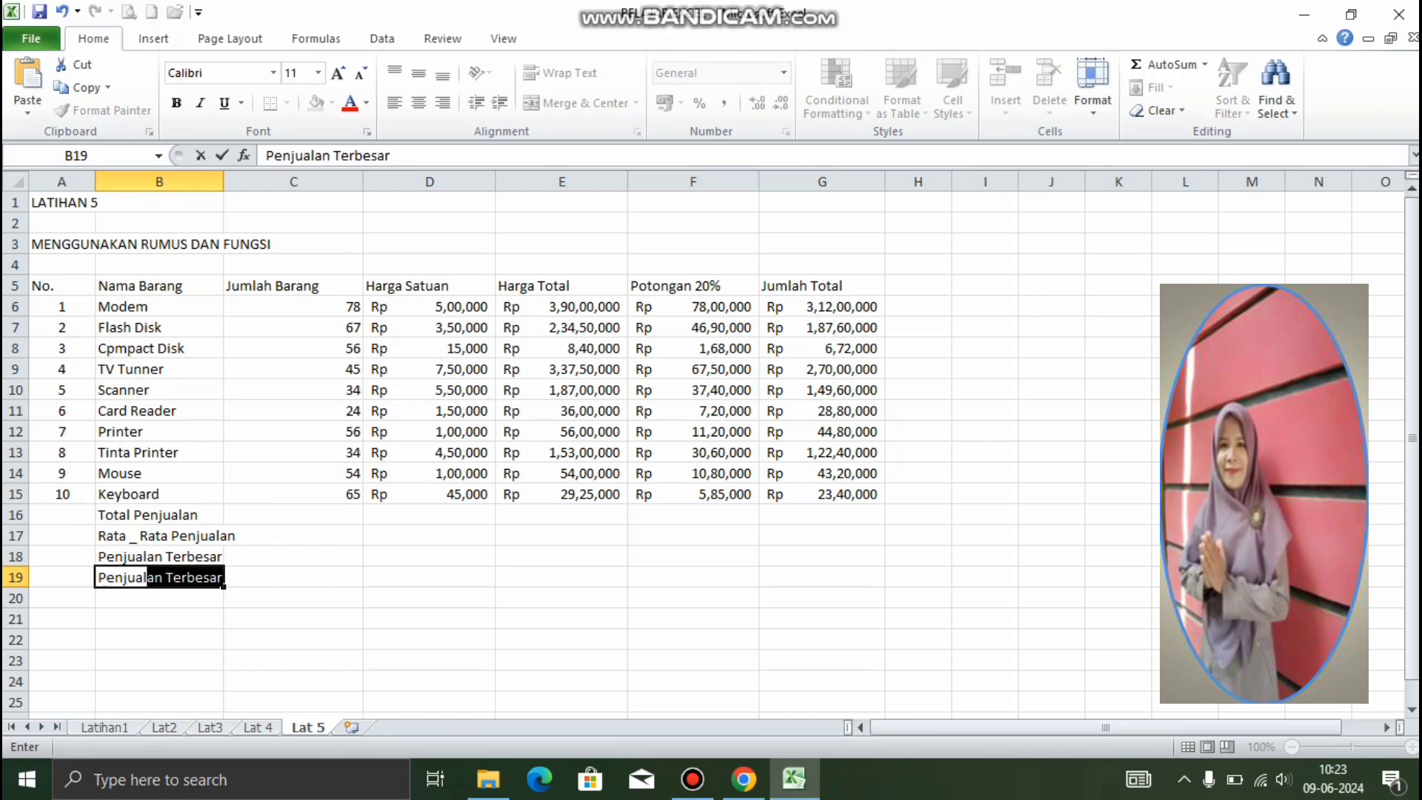
type("an Terke")
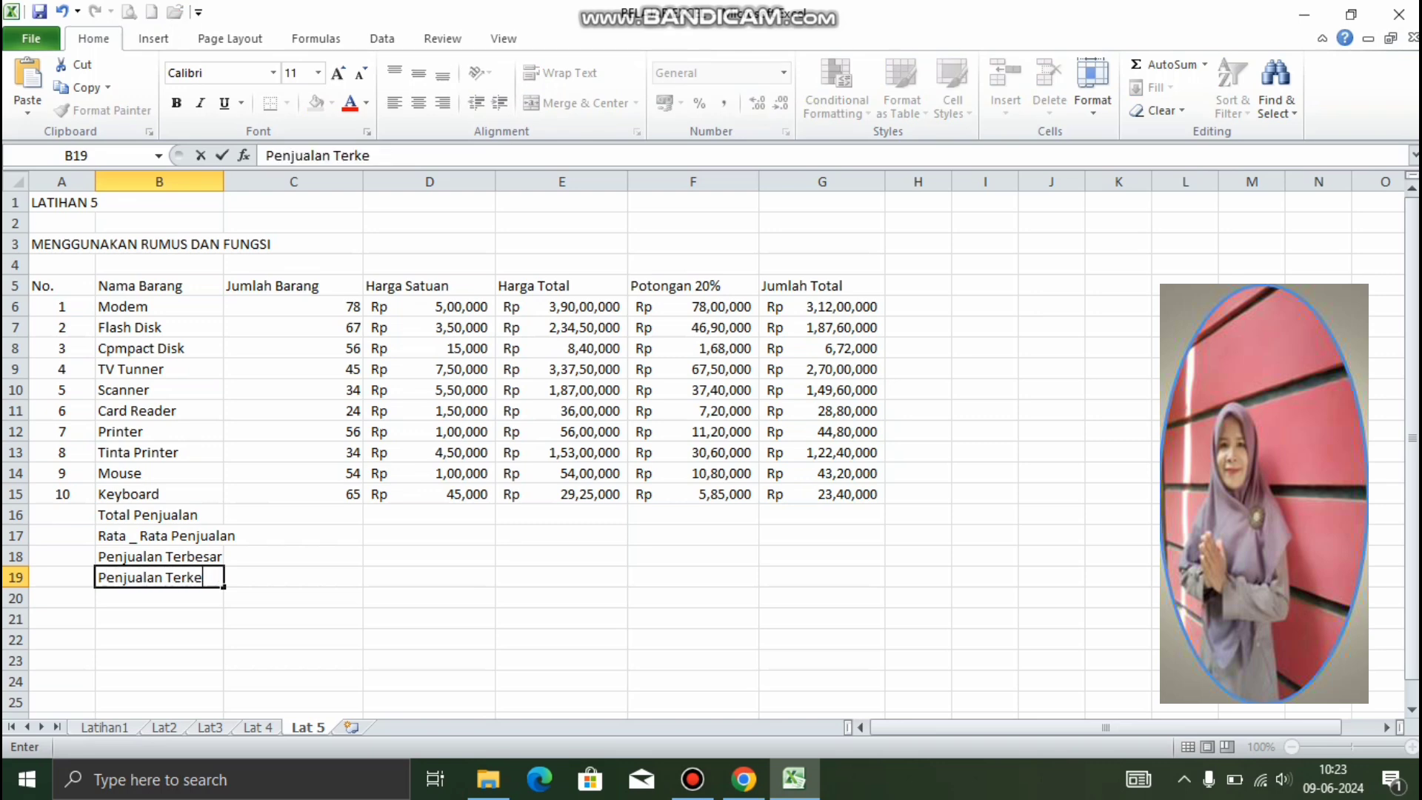
type("cil")
key("Return")
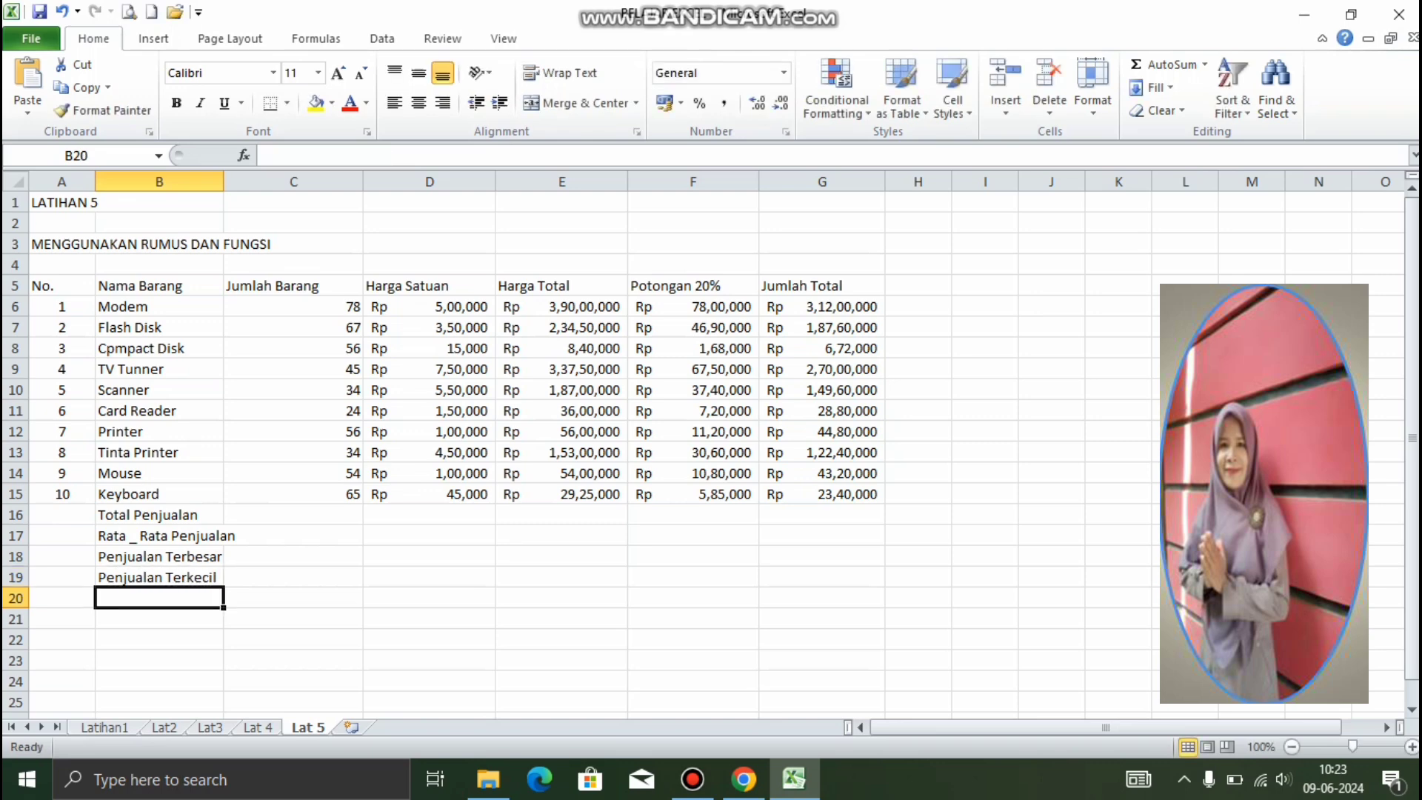
Step: Enter the label "Jumlah data" in B20 and widen column B to fit its longest label
type("Jumlah ")
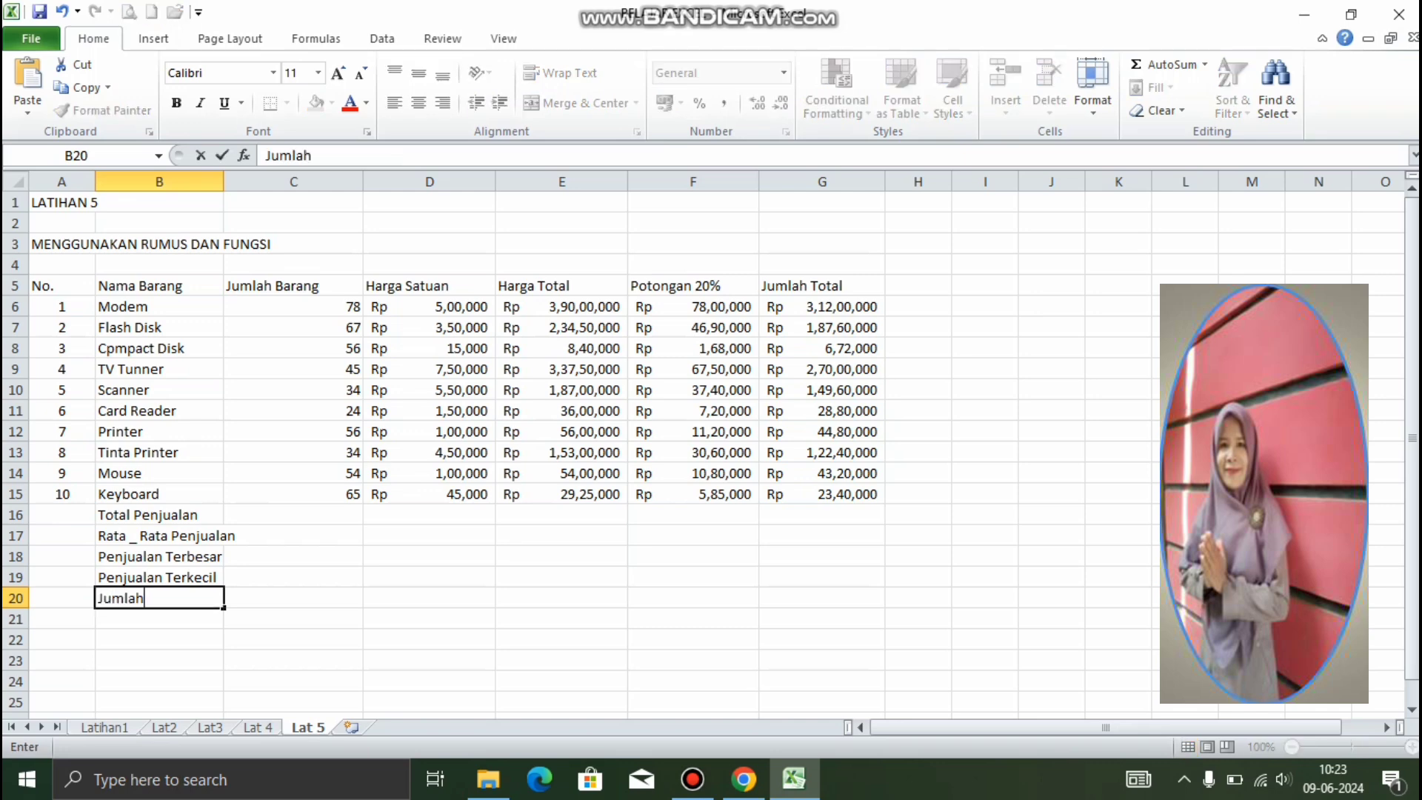
type("data")
left_click(429, 598)
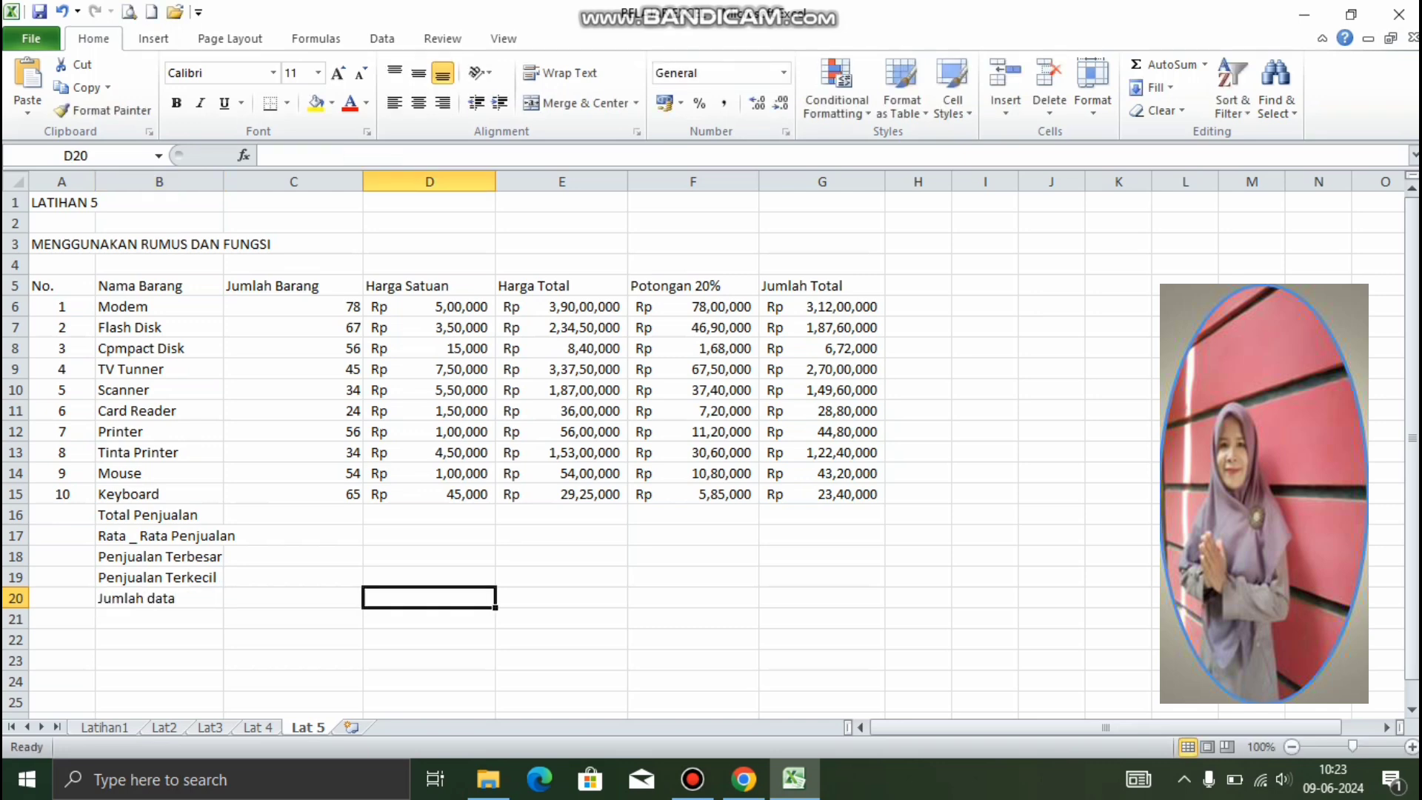
left_click_drag(223, 181, 244, 182)
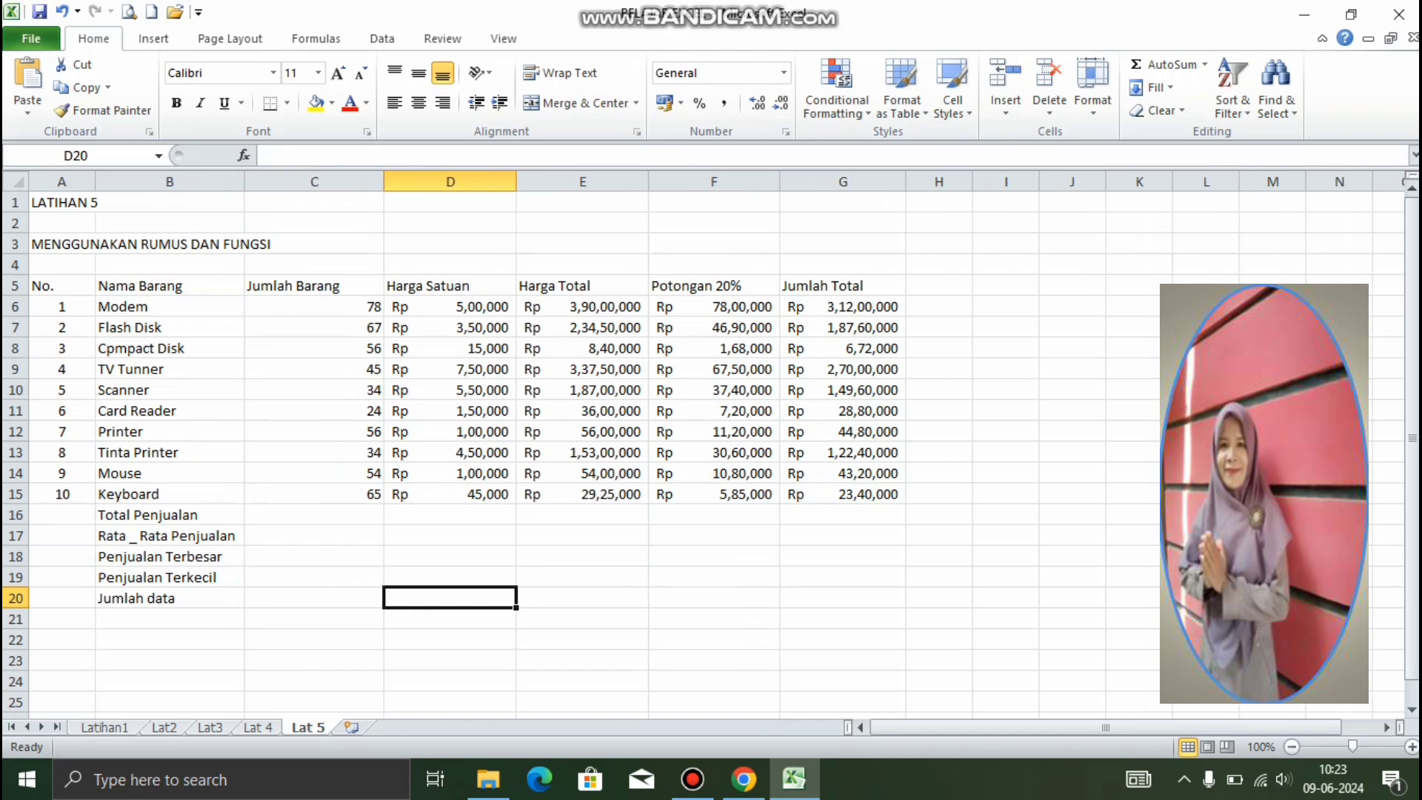
Step: Narrow column C to fit its heading and calculate Total Penjualan with =SUM(C6:C15) in C16, filled across through G16
left_click_drag(384, 182, 348, 182)
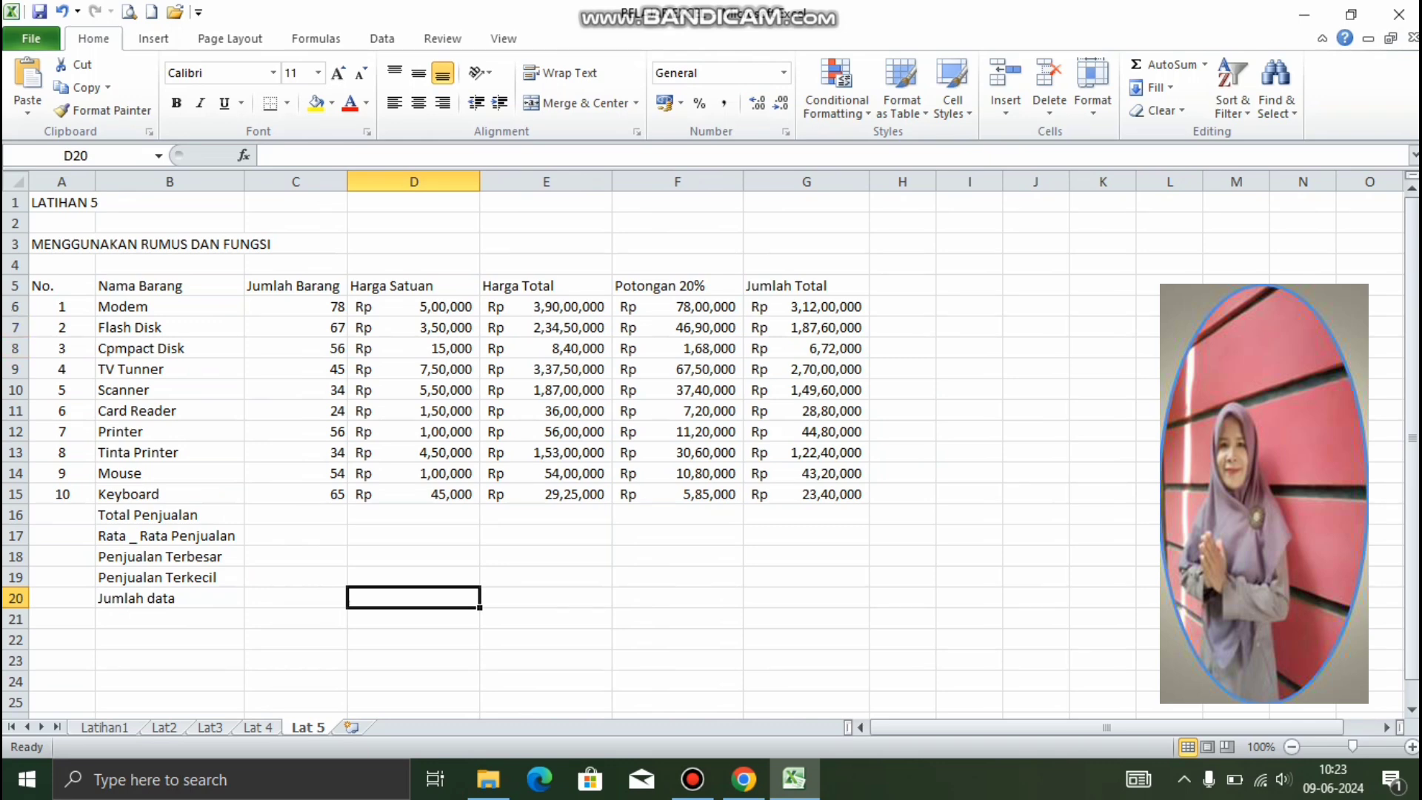
left_click(296, 514)
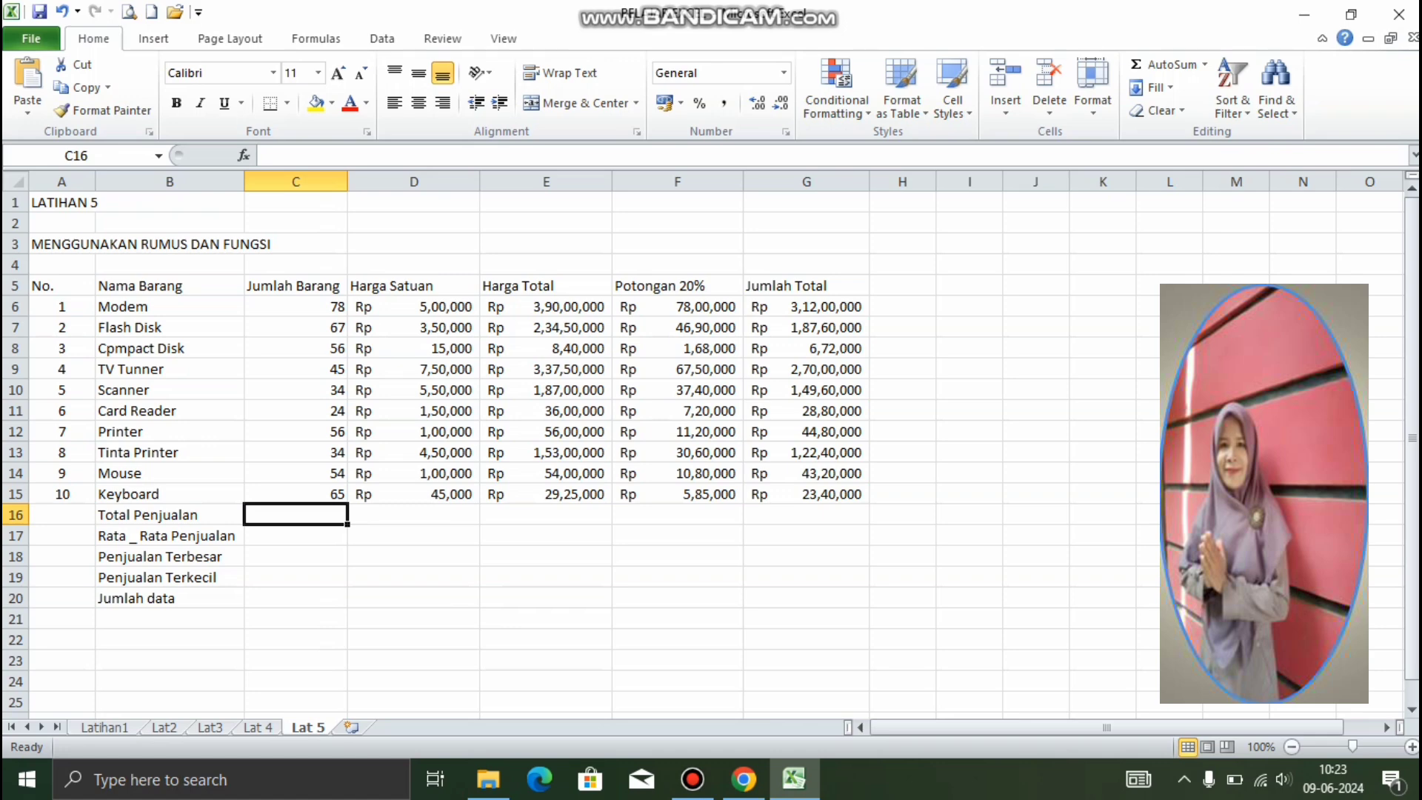
type("=s")
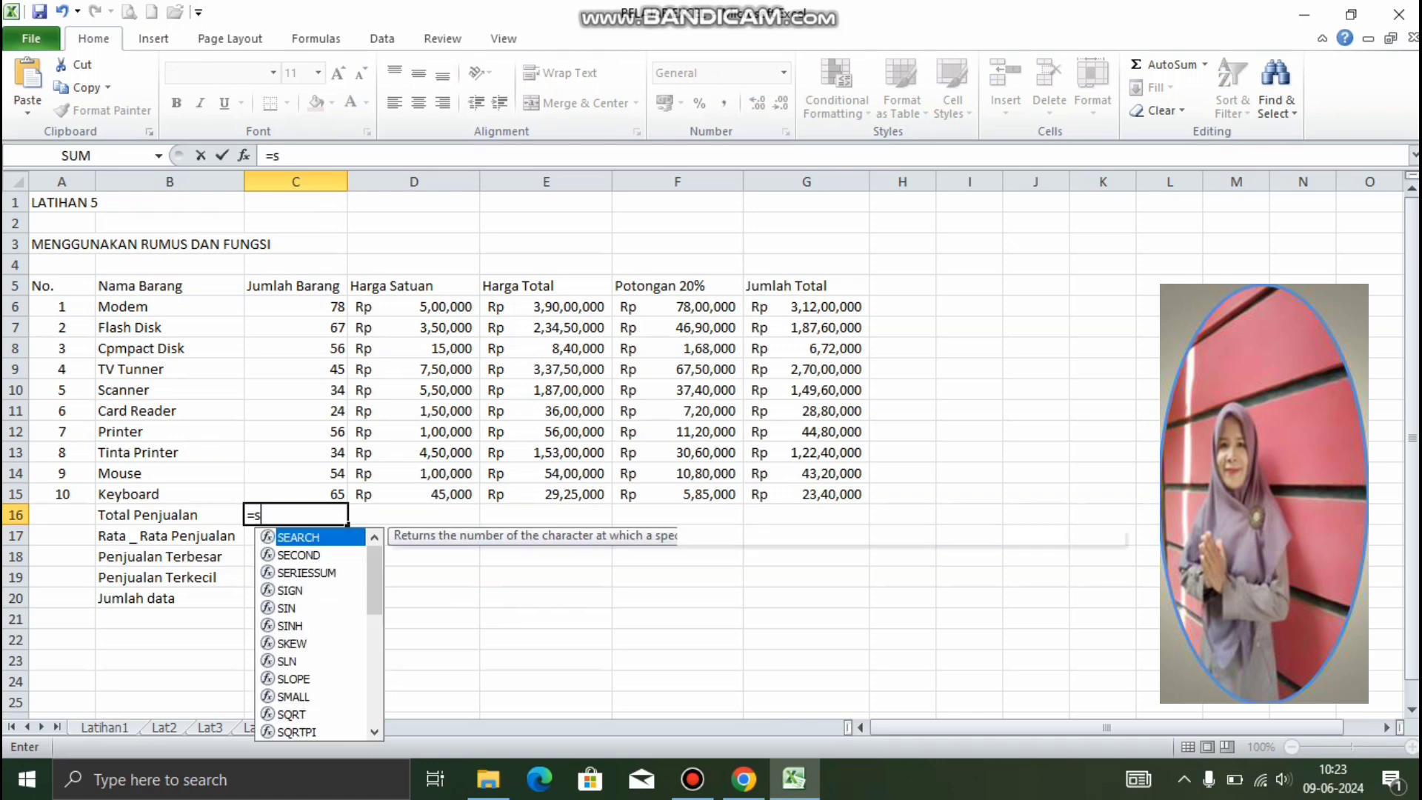
type("um(")
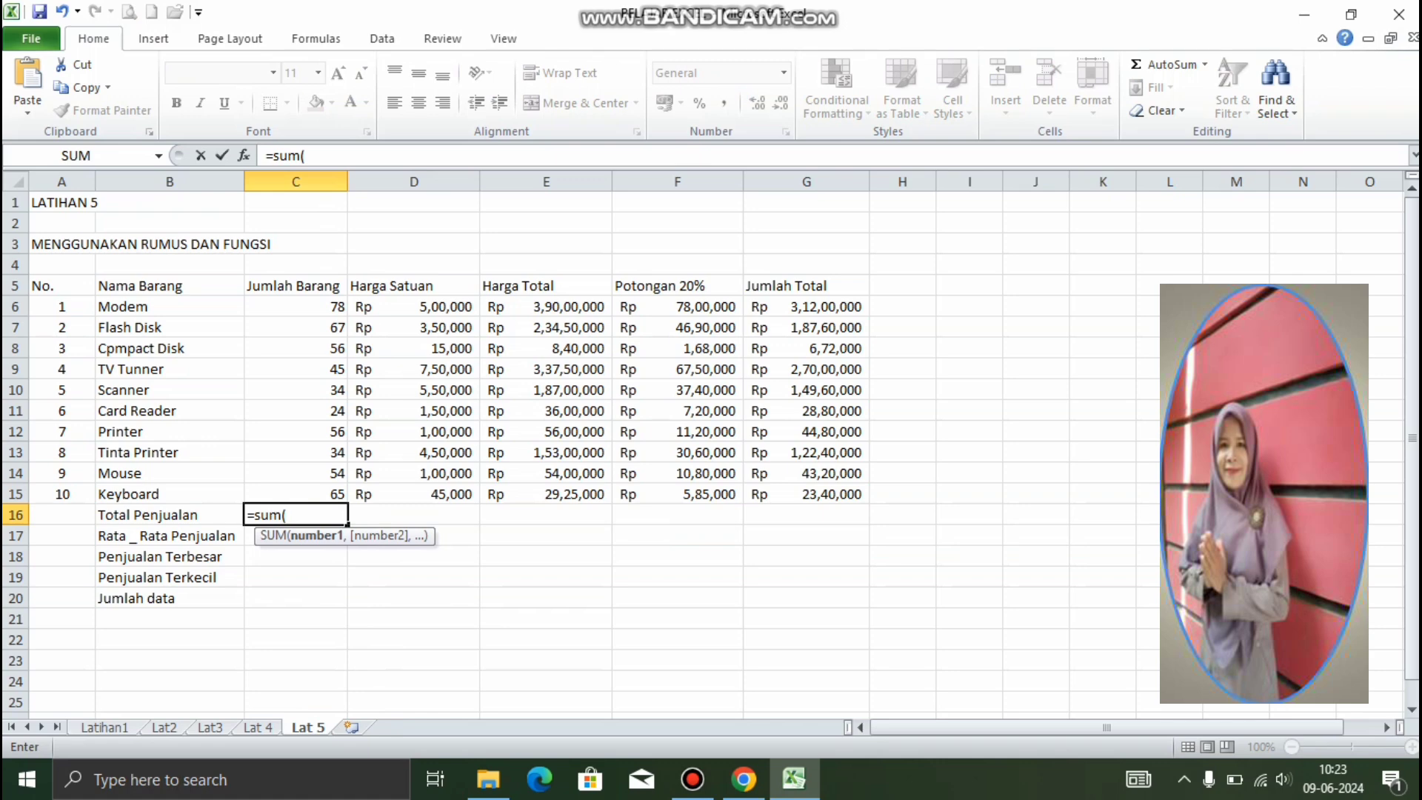
left_click(295, 306)
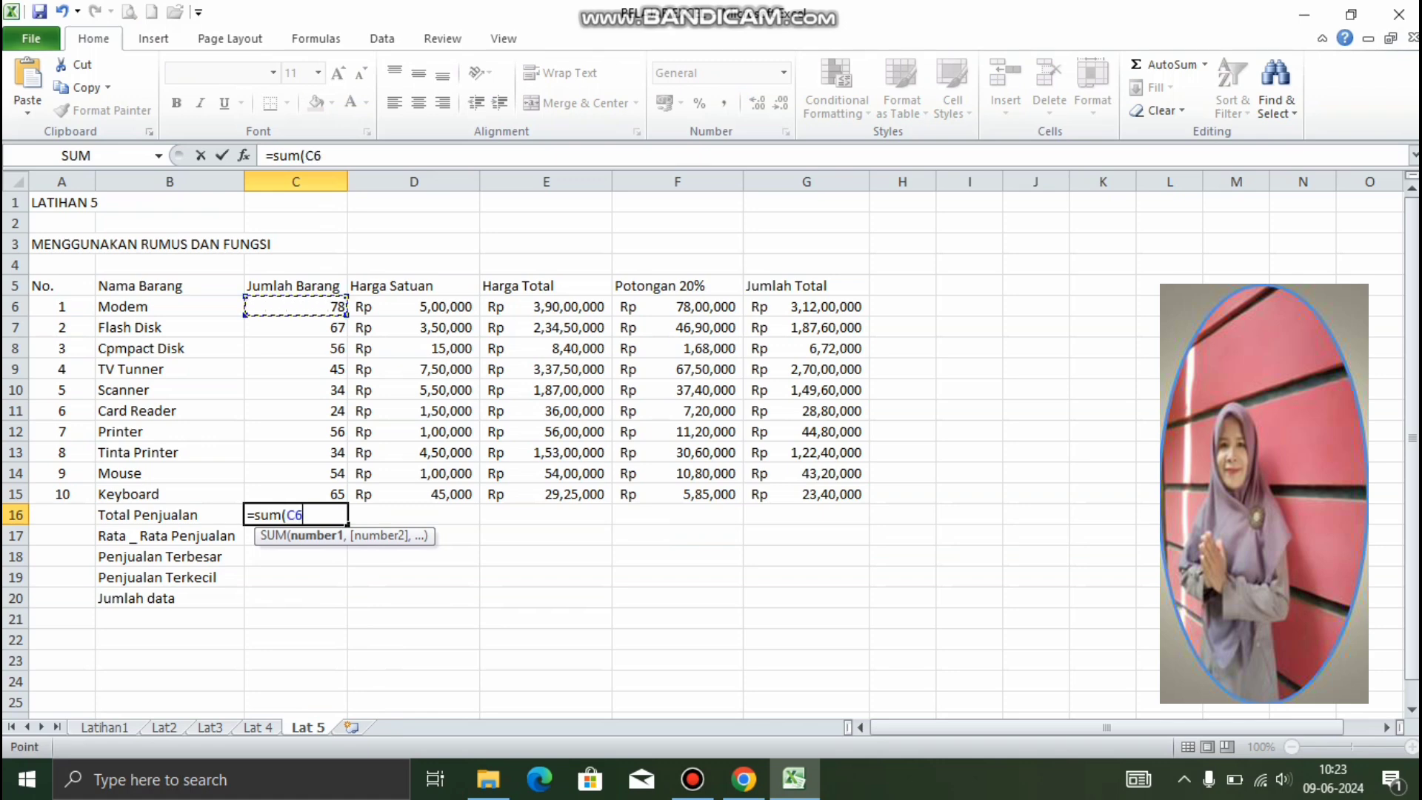
left_click_drag(295, 305, 337, 494)
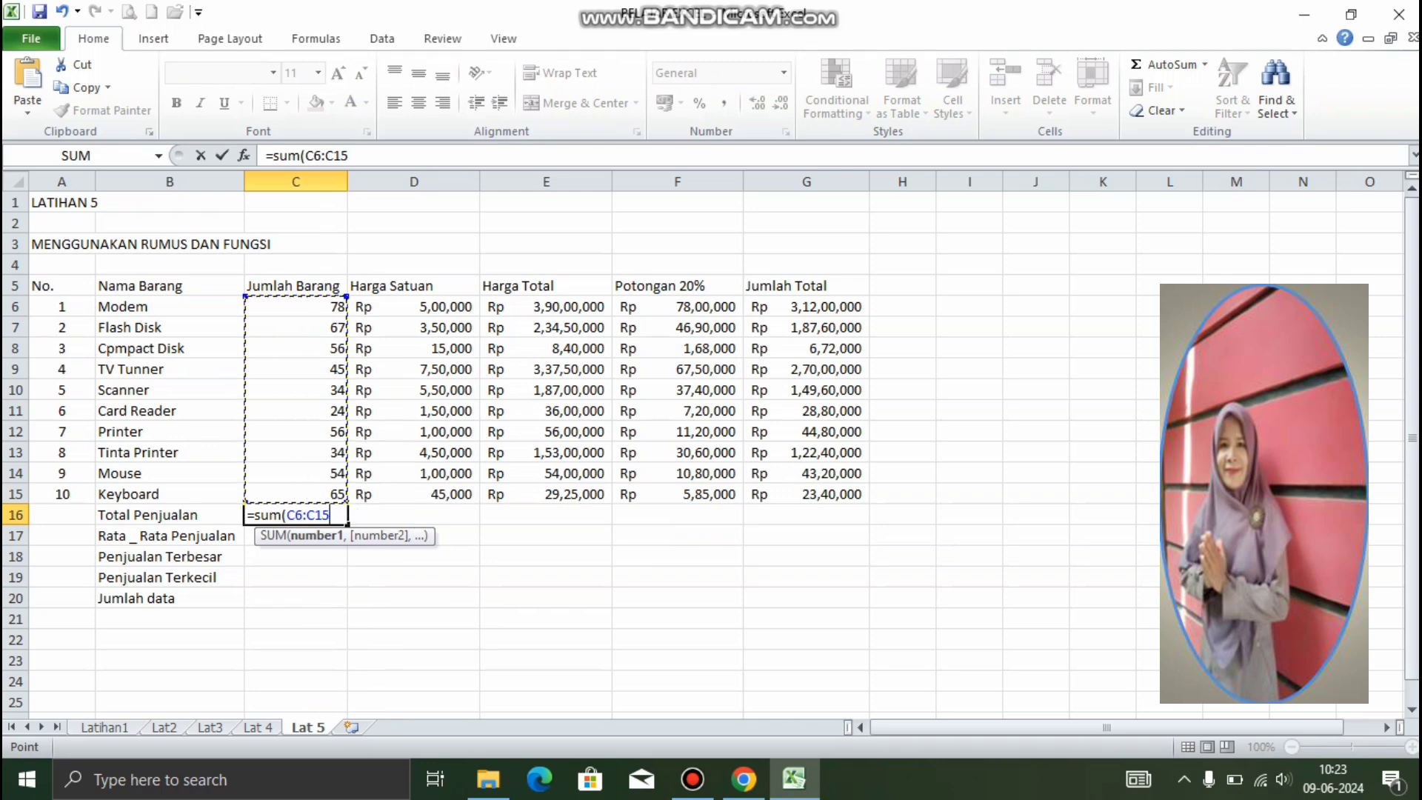
key("Return")
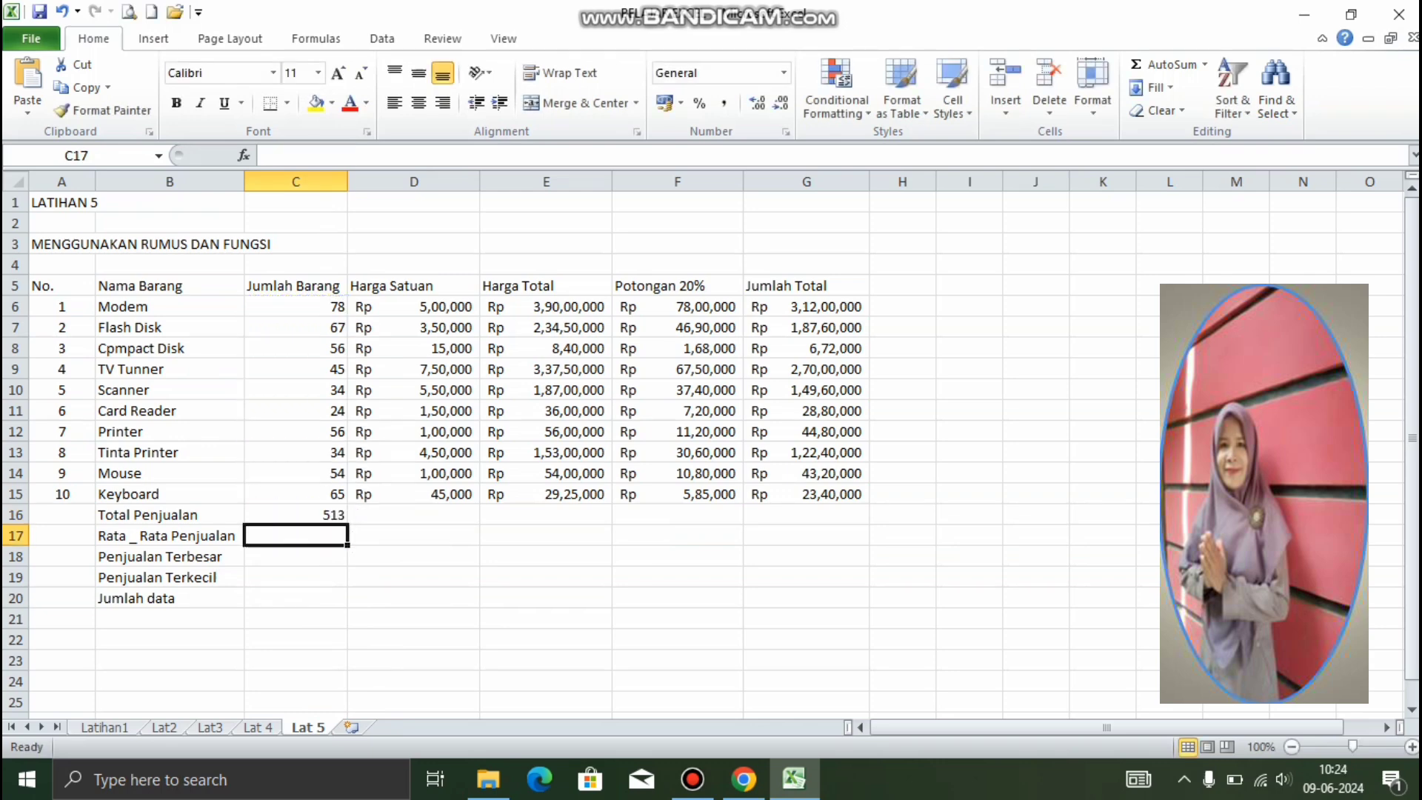
left_click(295, 515)
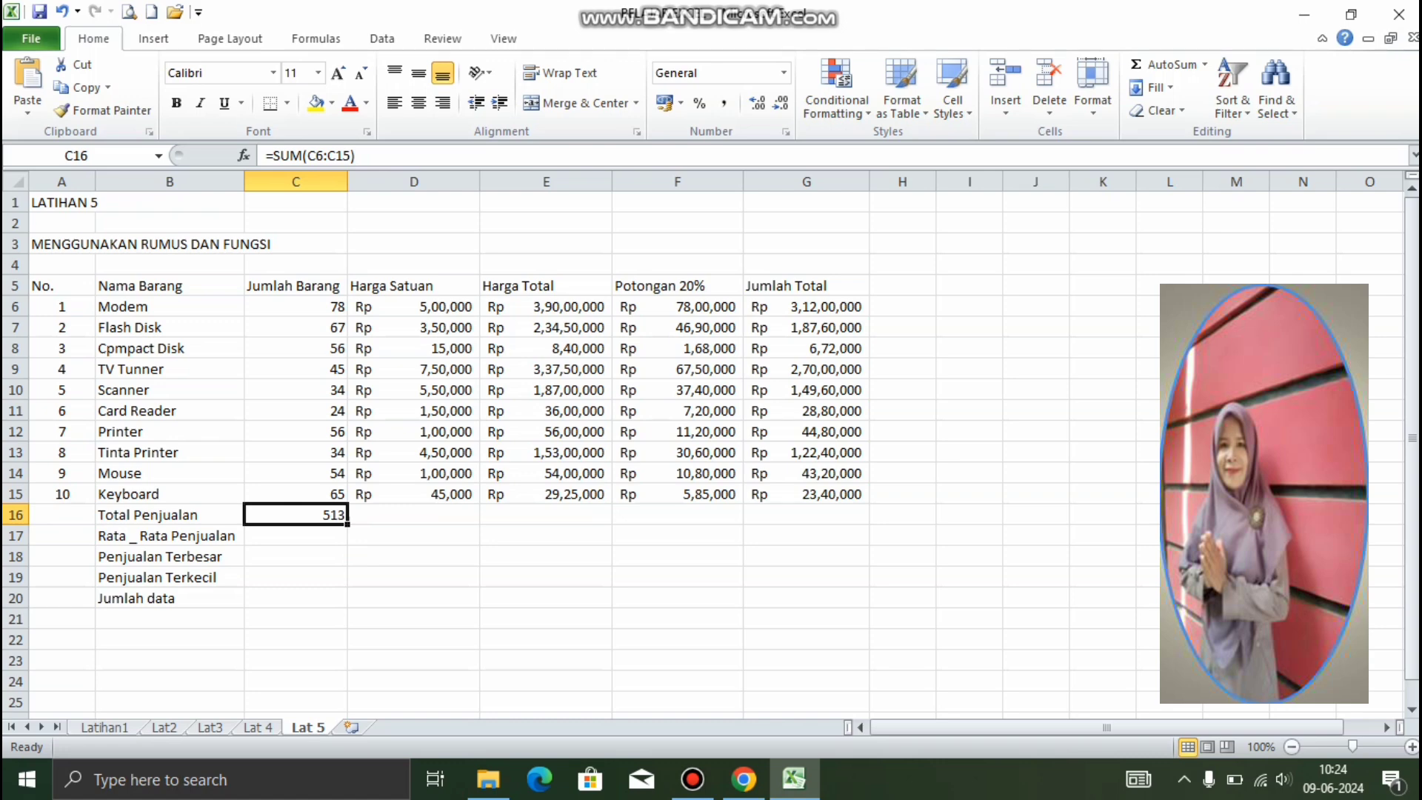
left_click_drag(347, 524, 851, 519)
Step: Calculate Rata _ Rata Penjualan in C17 with =AVERAGE(C6:C15) and fill the formula across through G17
left_click(296, 535)
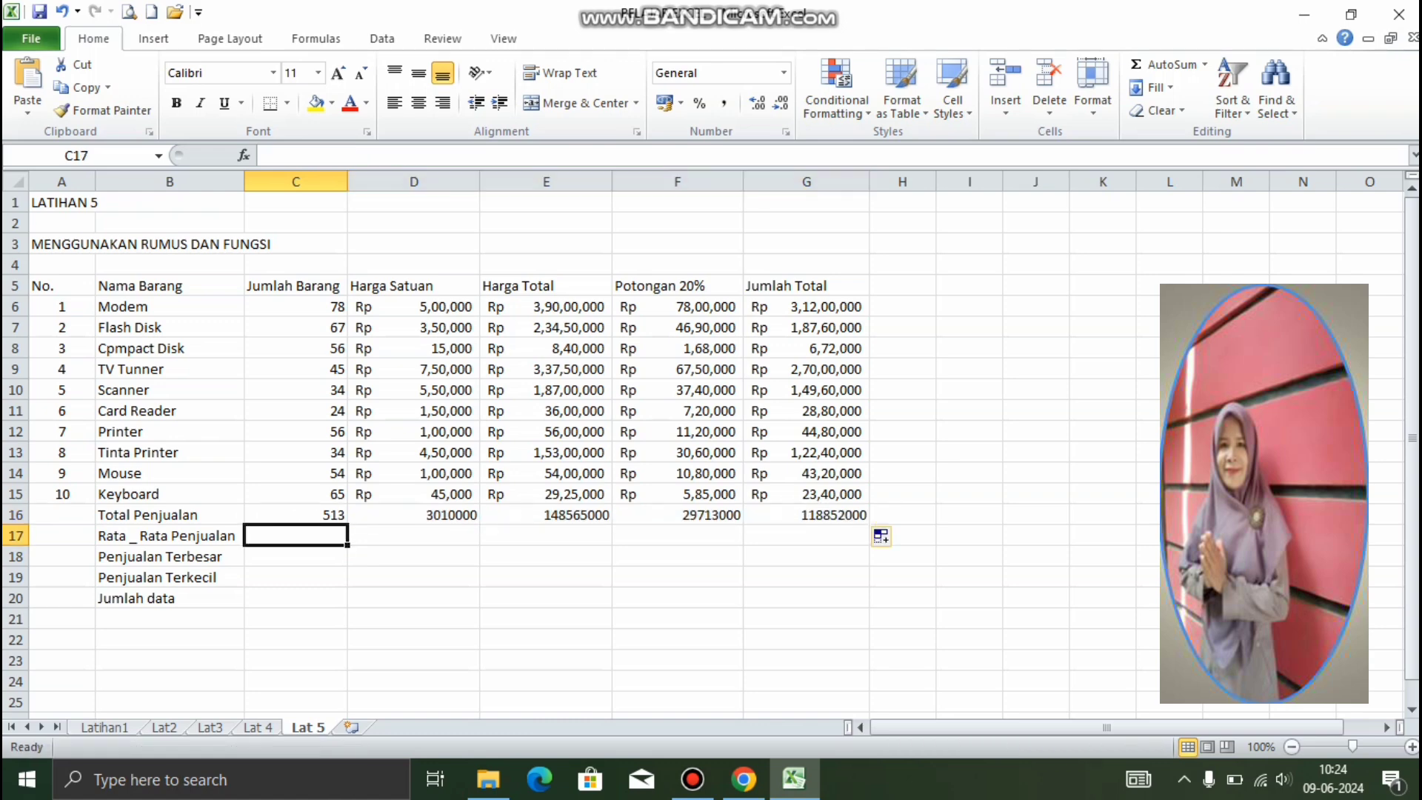
type("v")
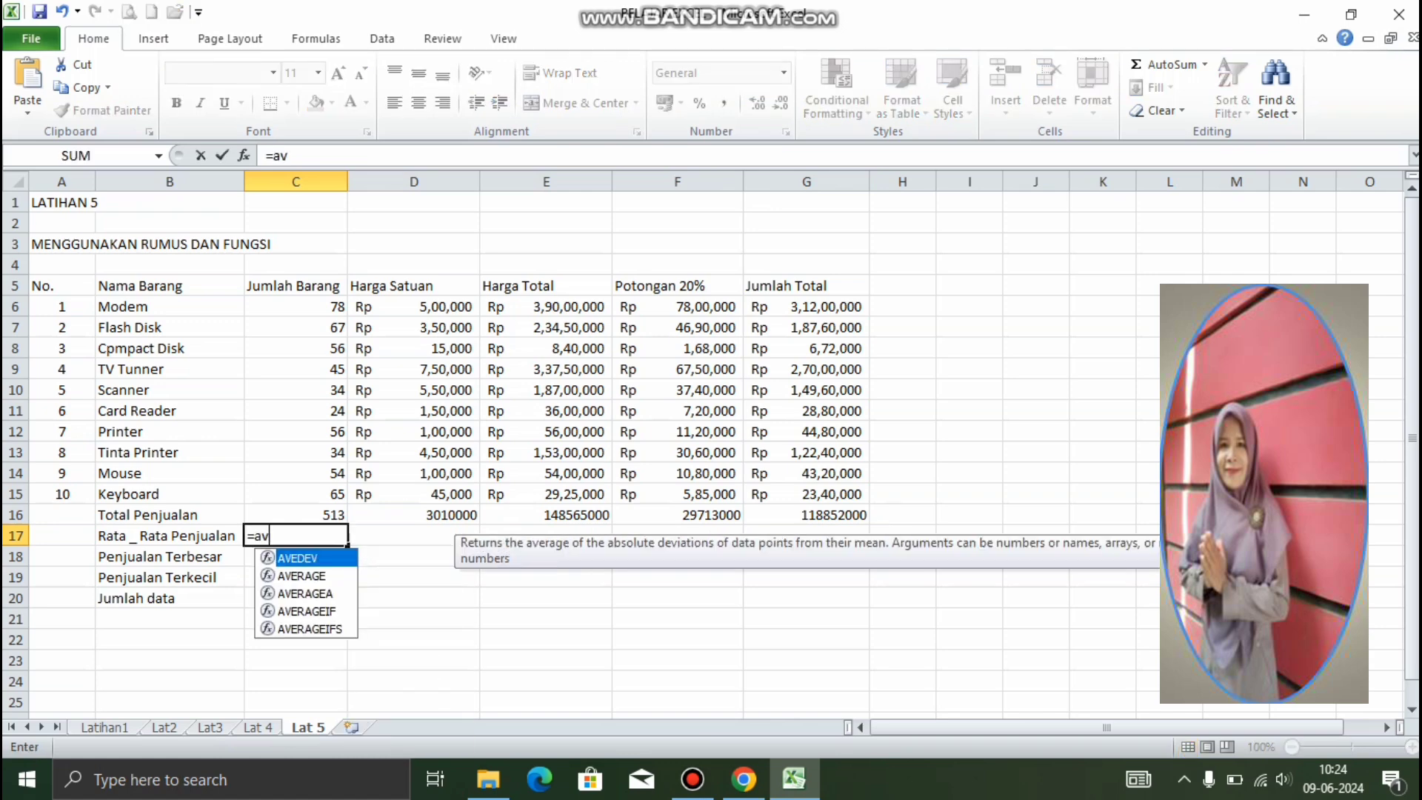
type("erage(")
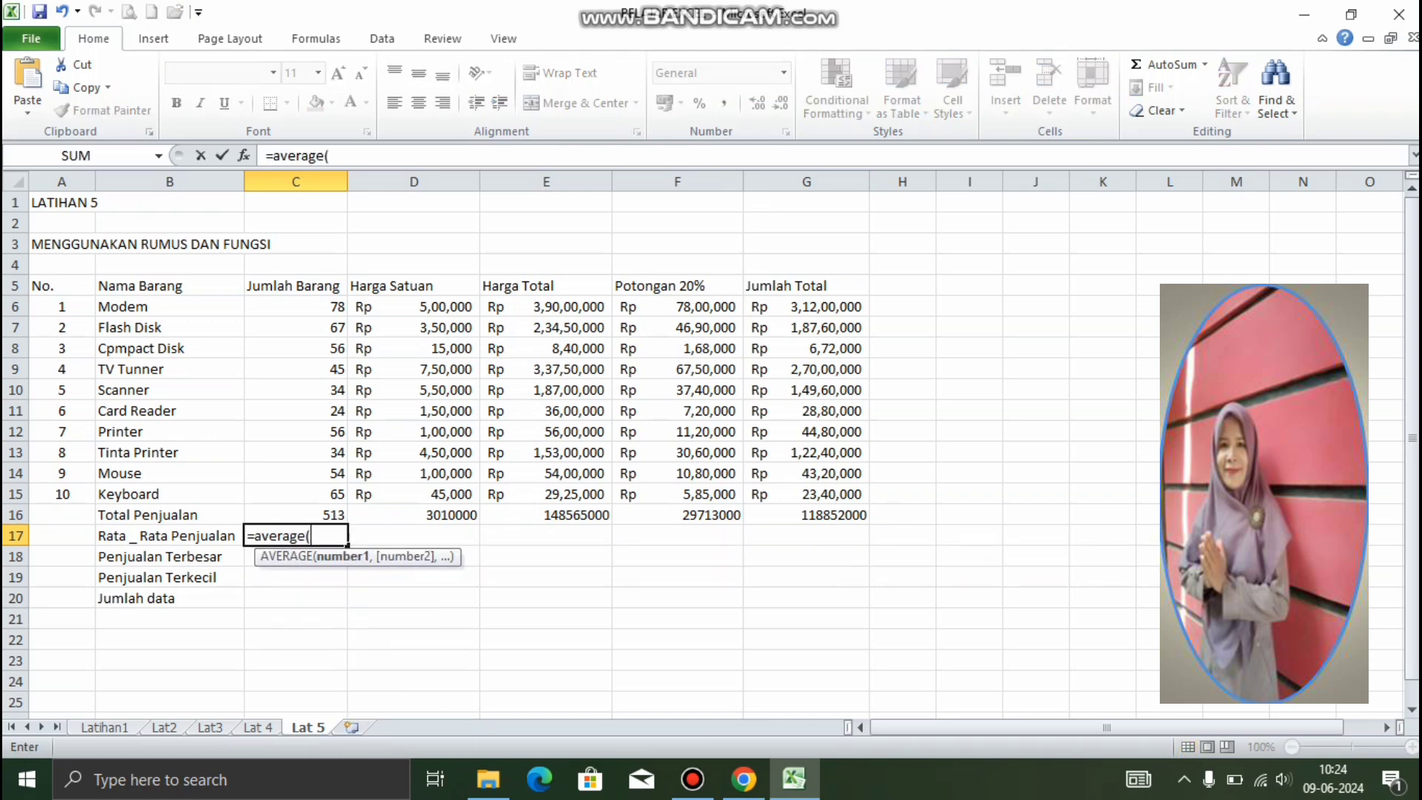
left_click_drag(326, 306, 342, 500)
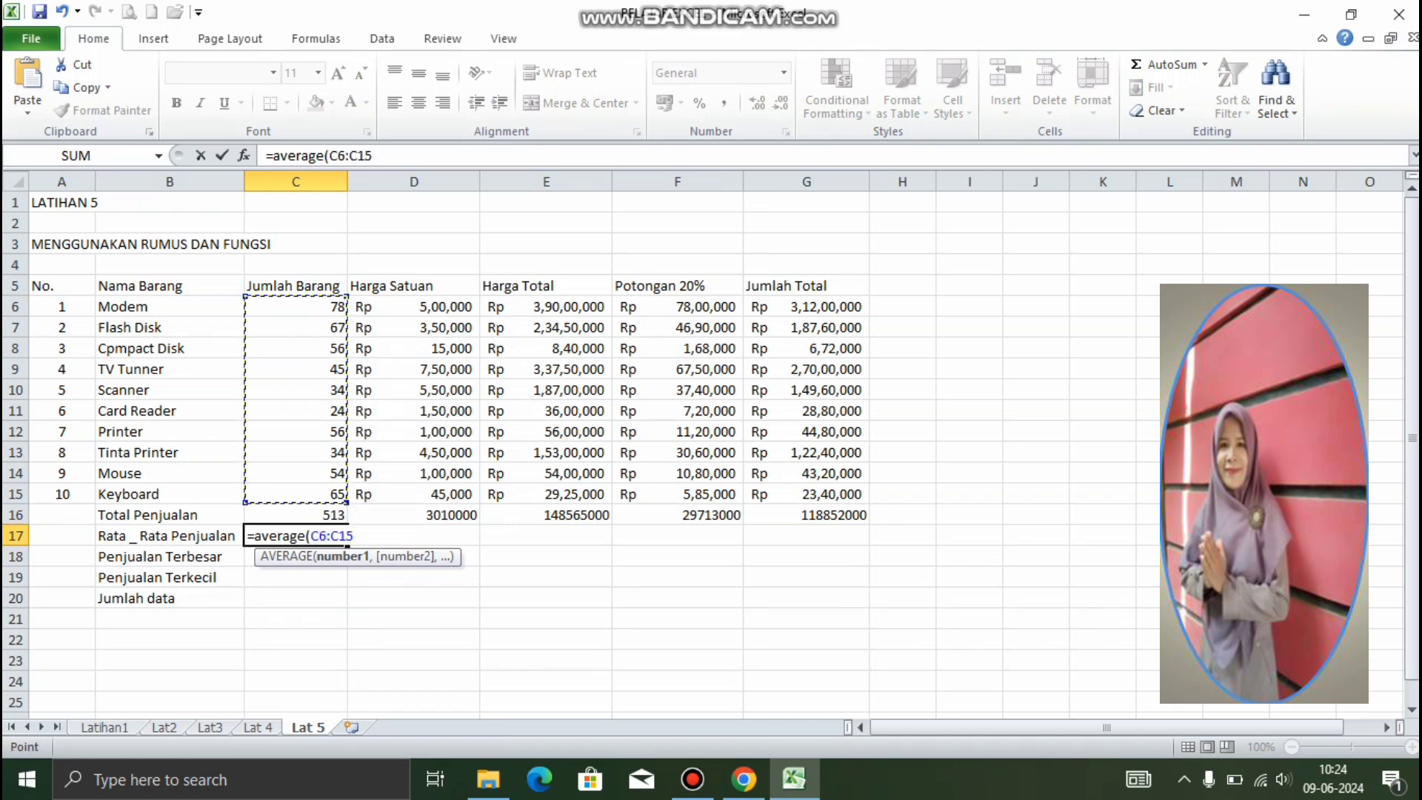
key("Return")
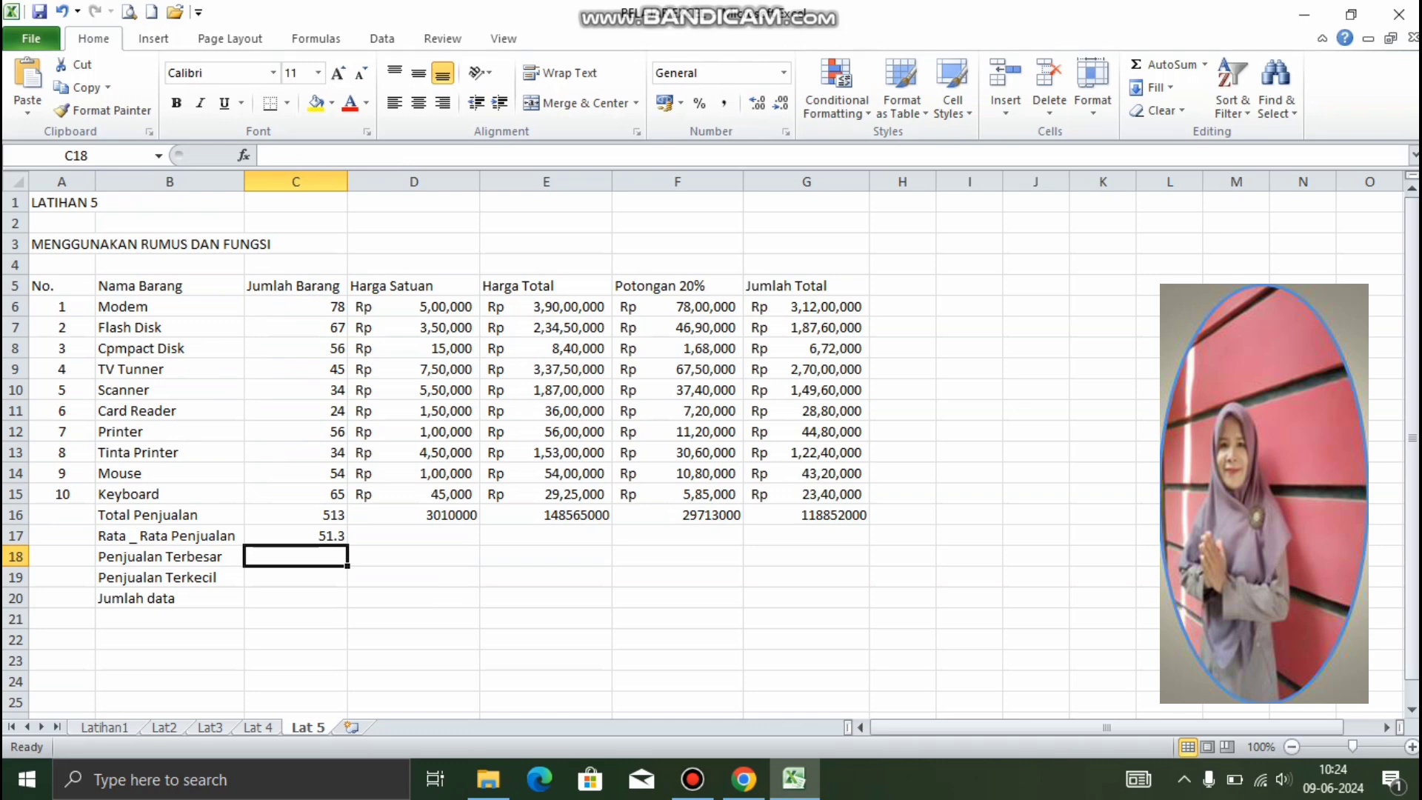
key("Up")
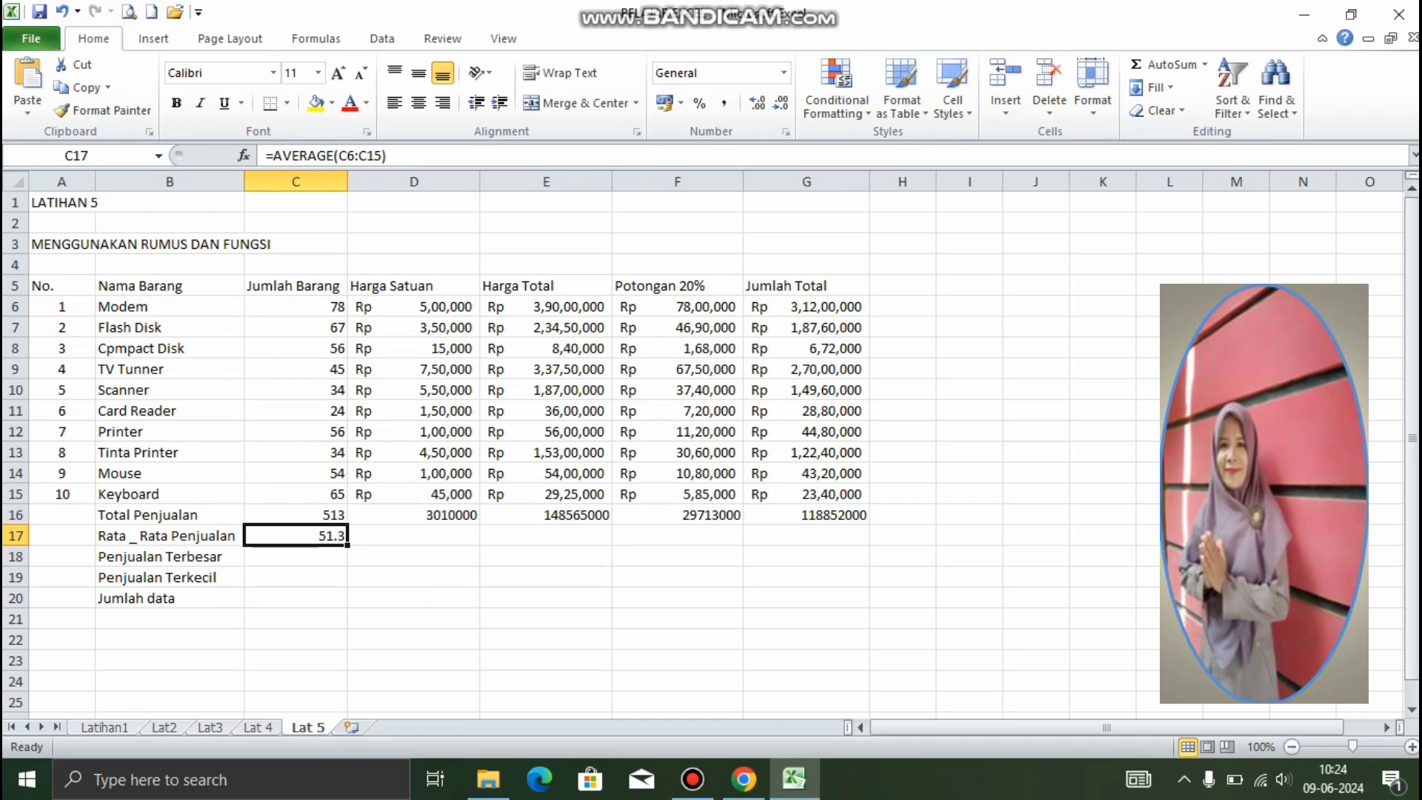
left_click_drag(347, 546, 807, 537)
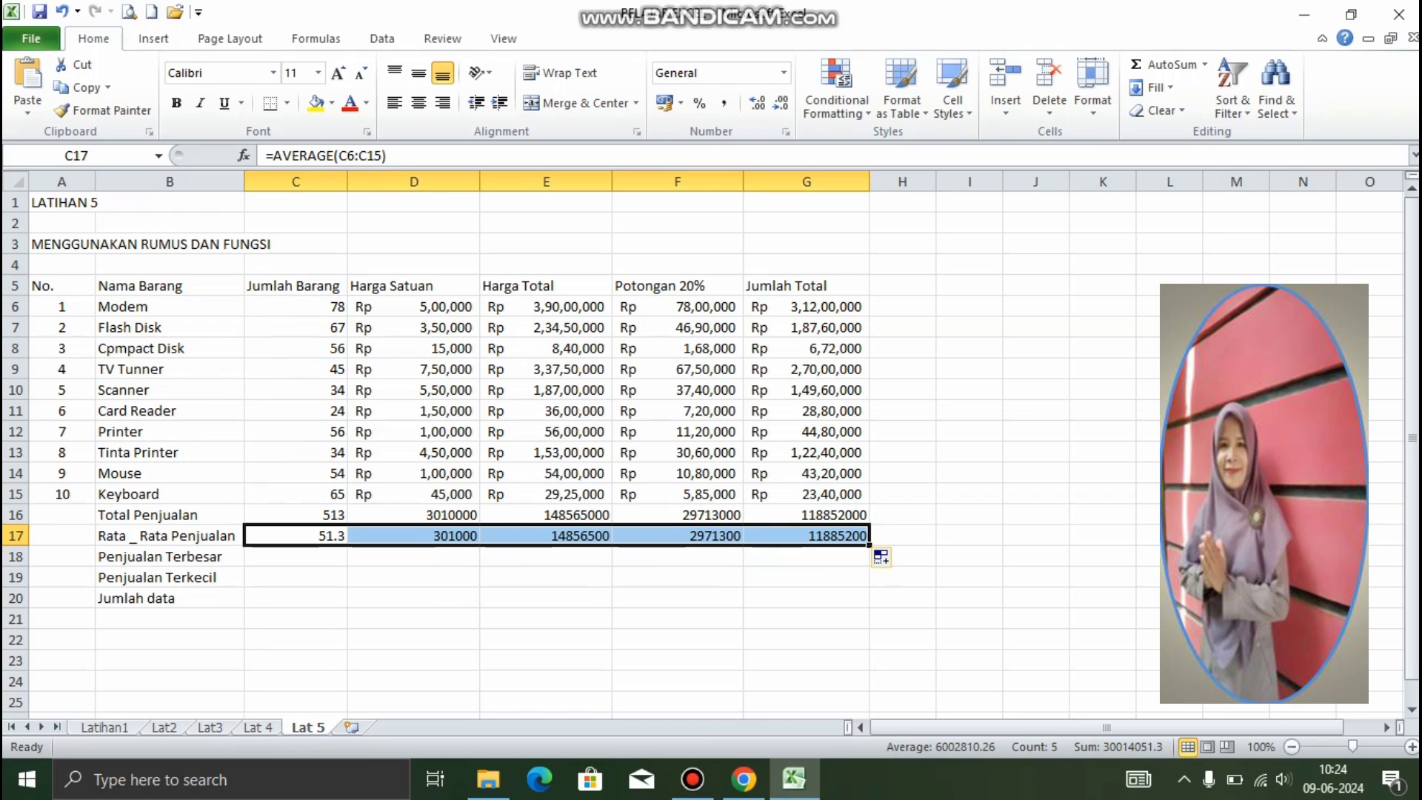
Step: Calculate Penjualan Terbesar in C18 with =MAX(C6:C15) and fill the formula across through G18
left_click(296, 556)
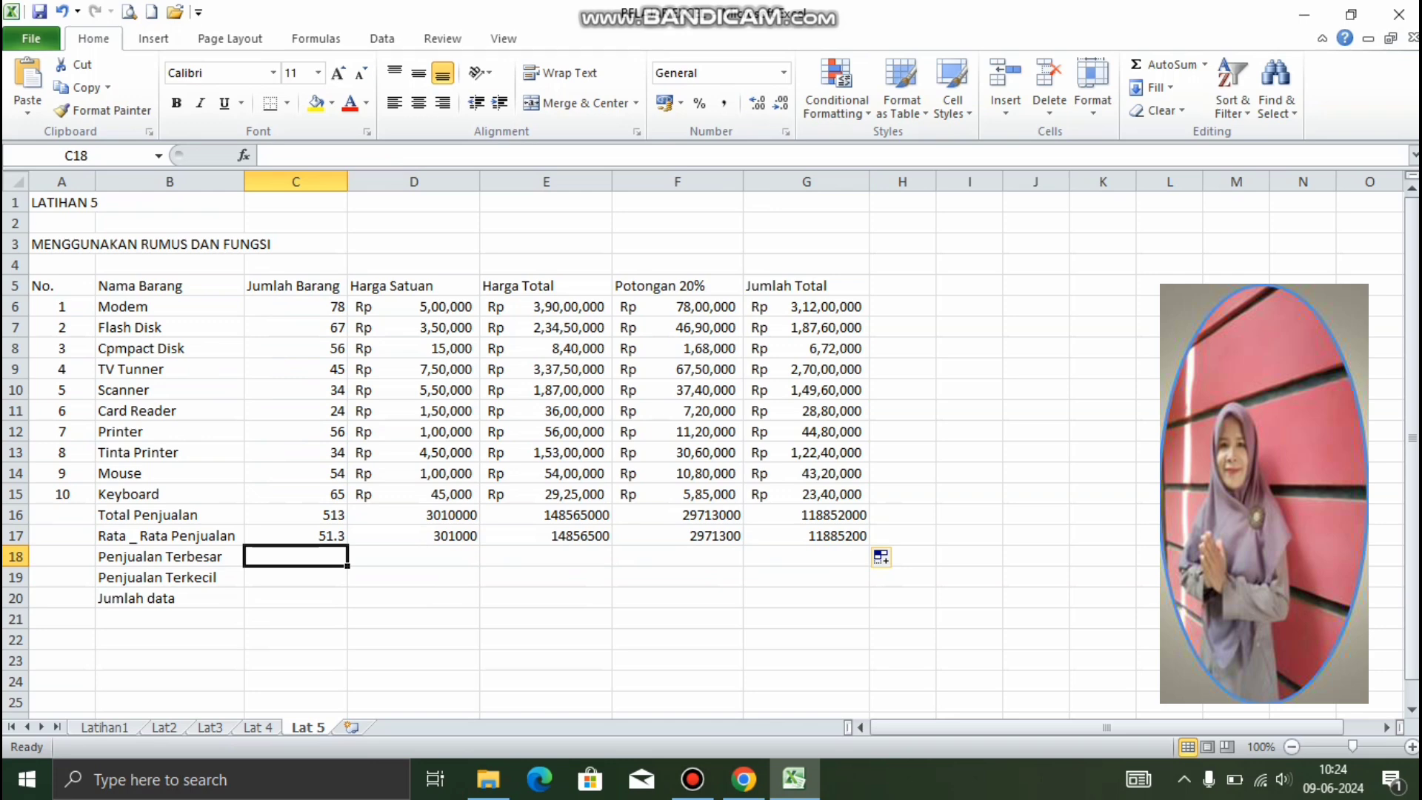
type("=")
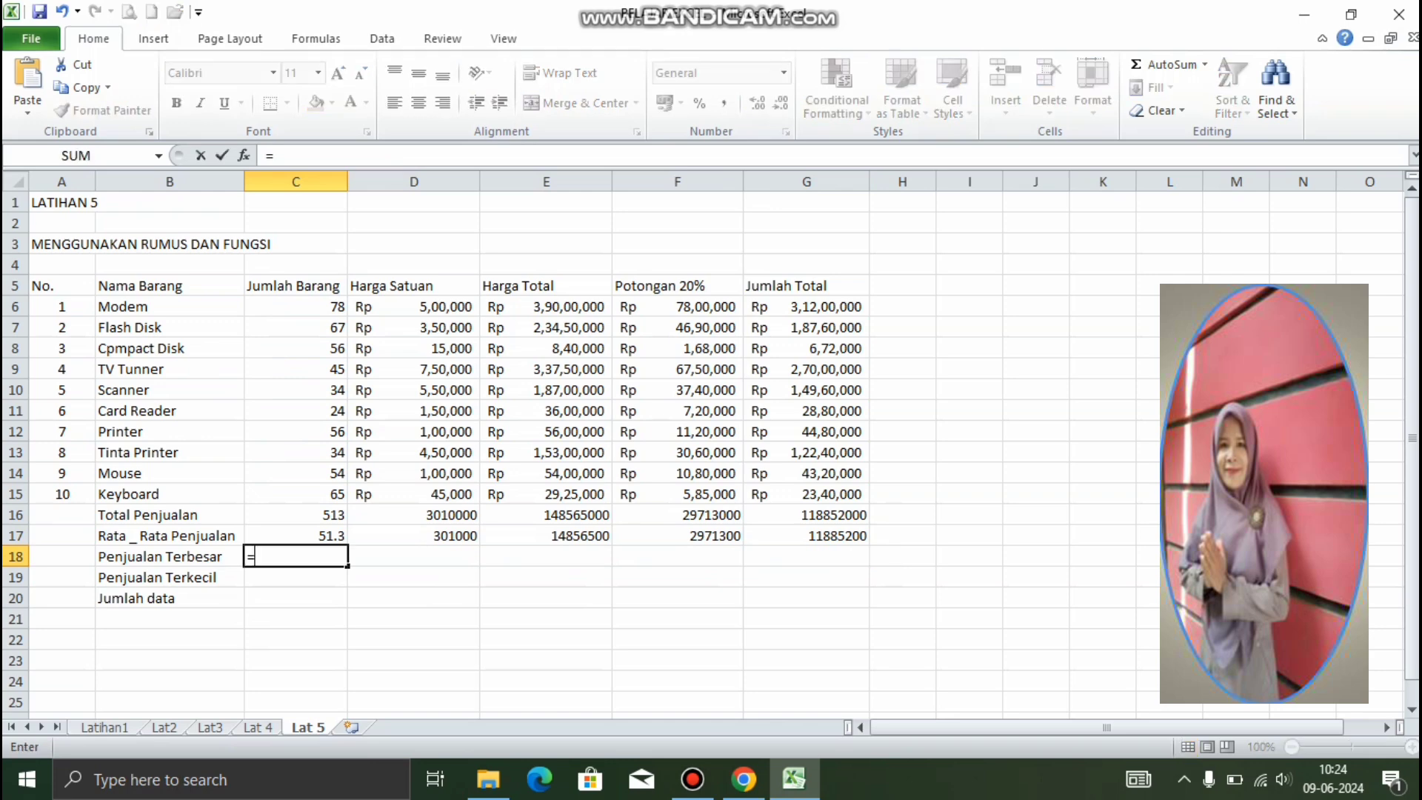
type("max")
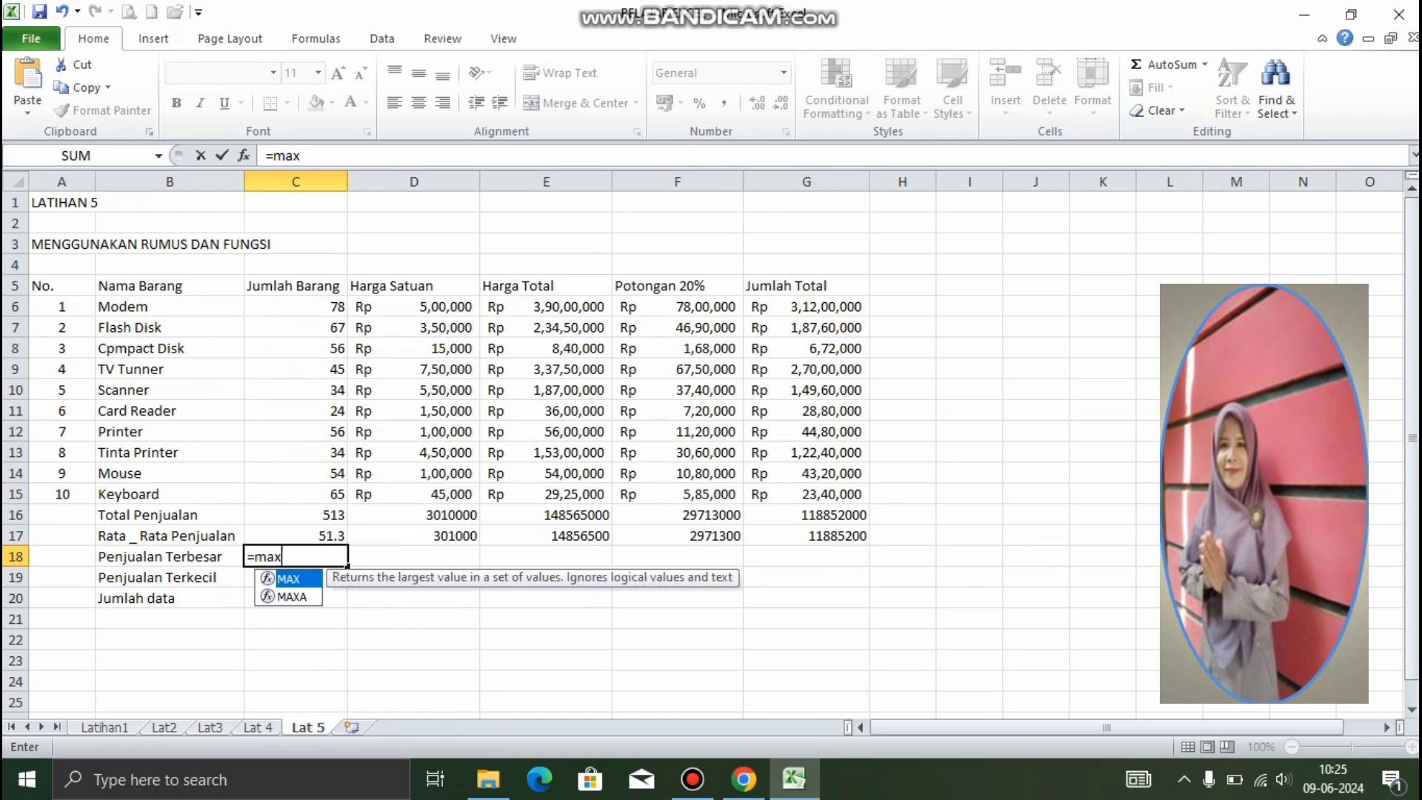
type("(")
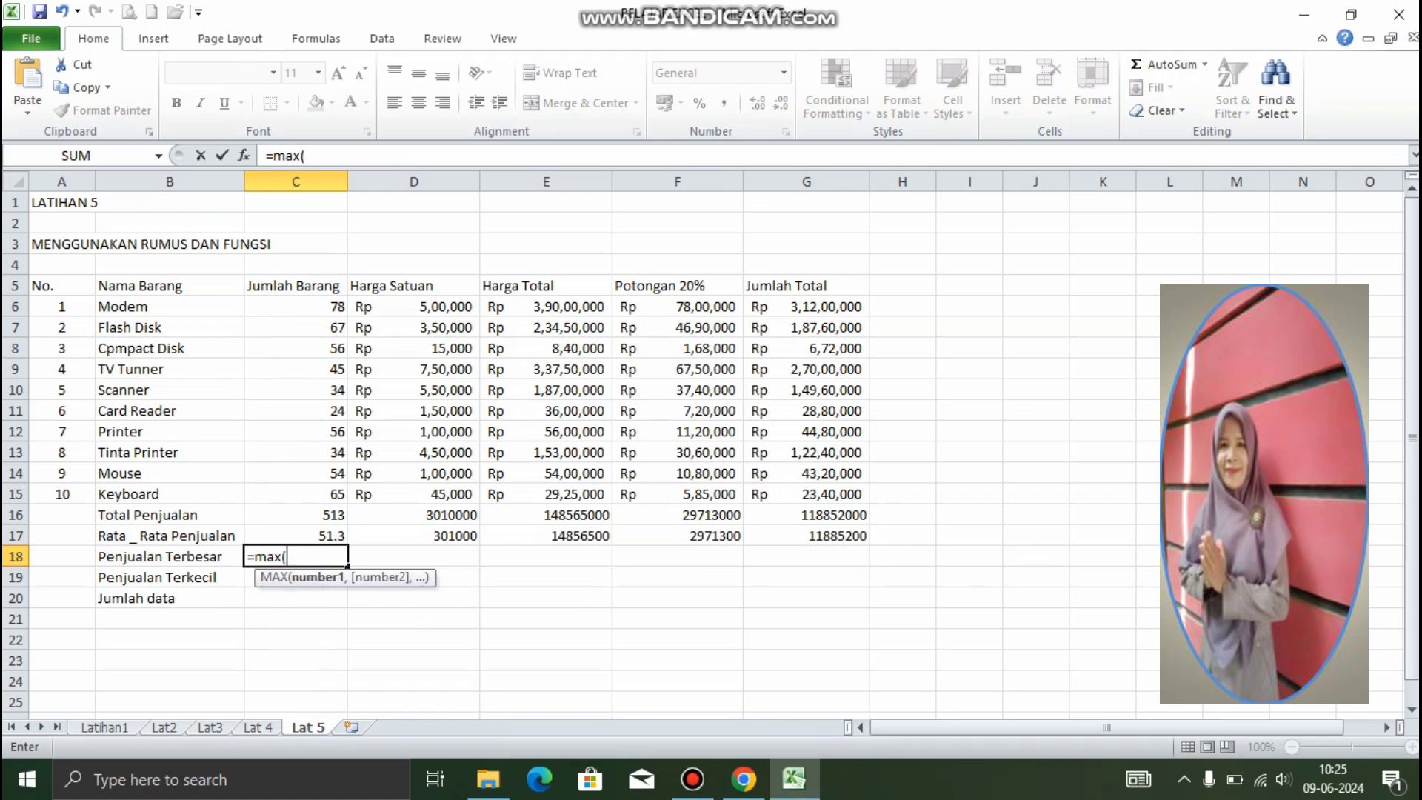
left_click(295, 307)
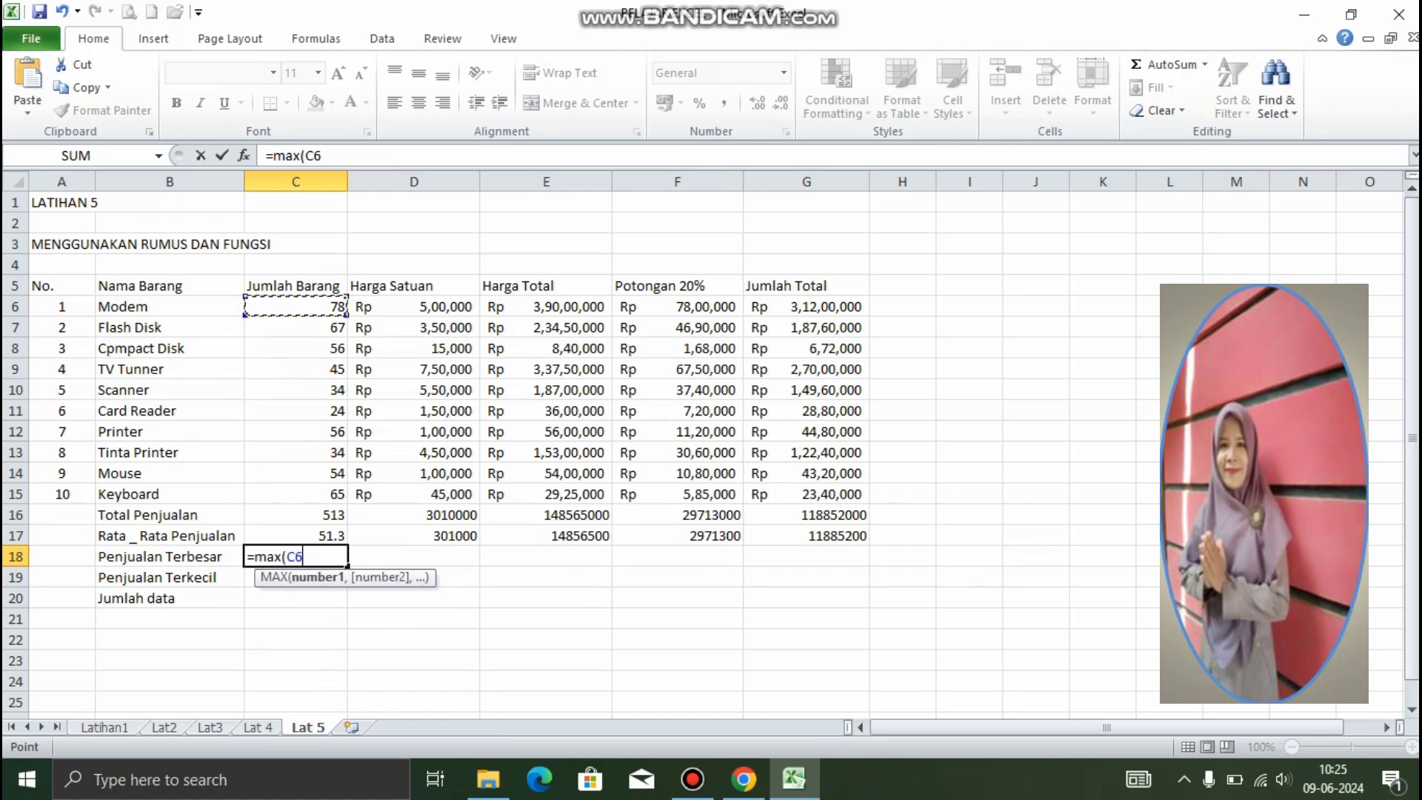
left_click_drag(295, 306, 337, 494)
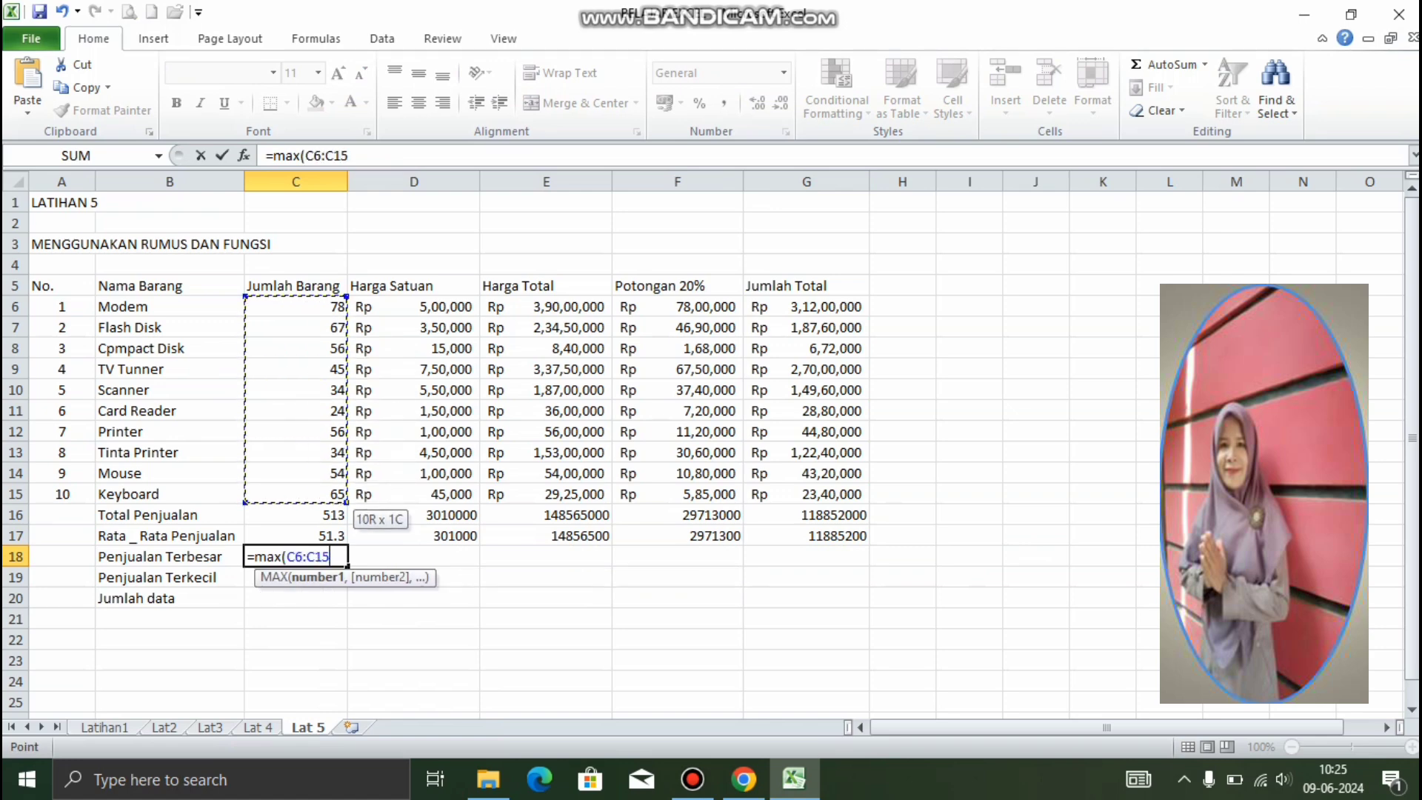
key("Return")
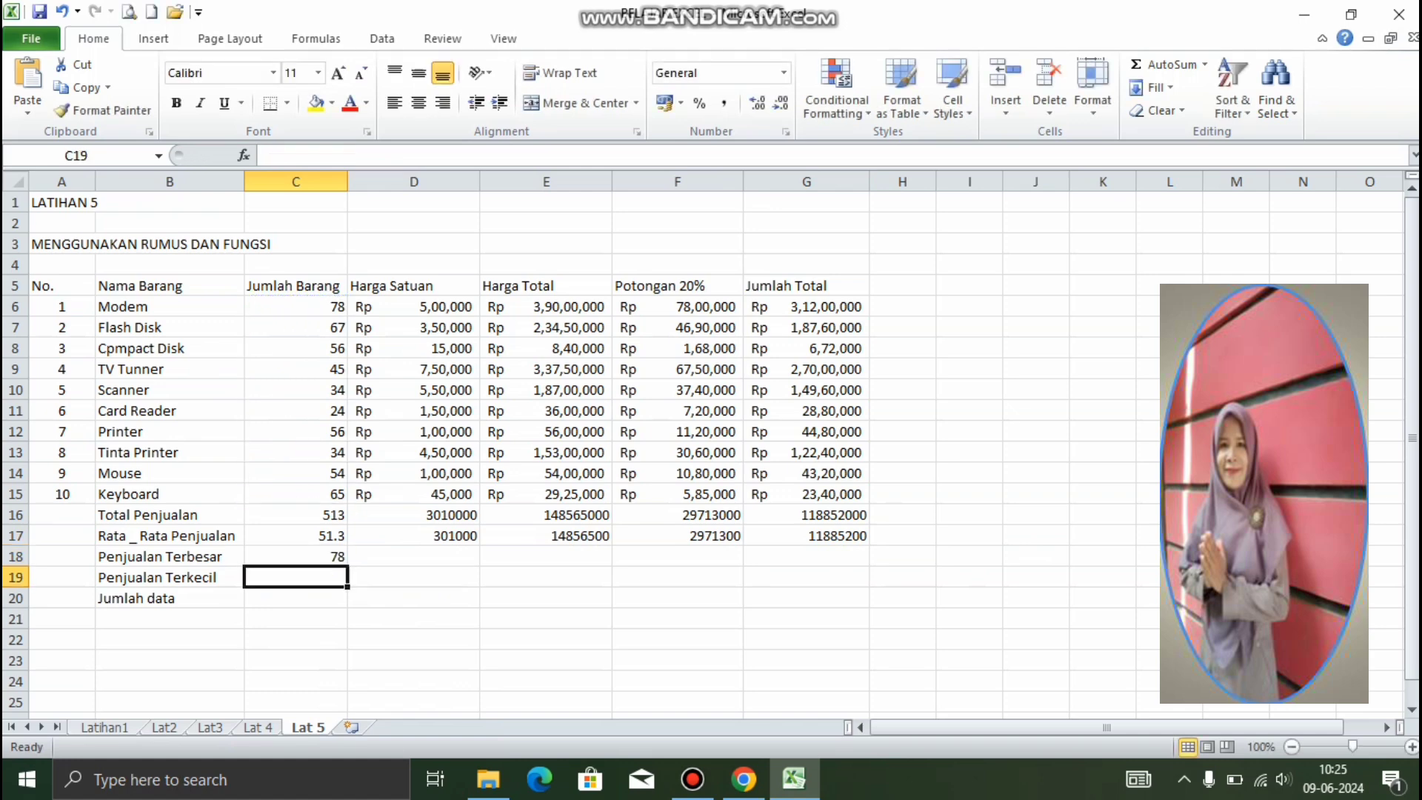
left_click(295, 556)
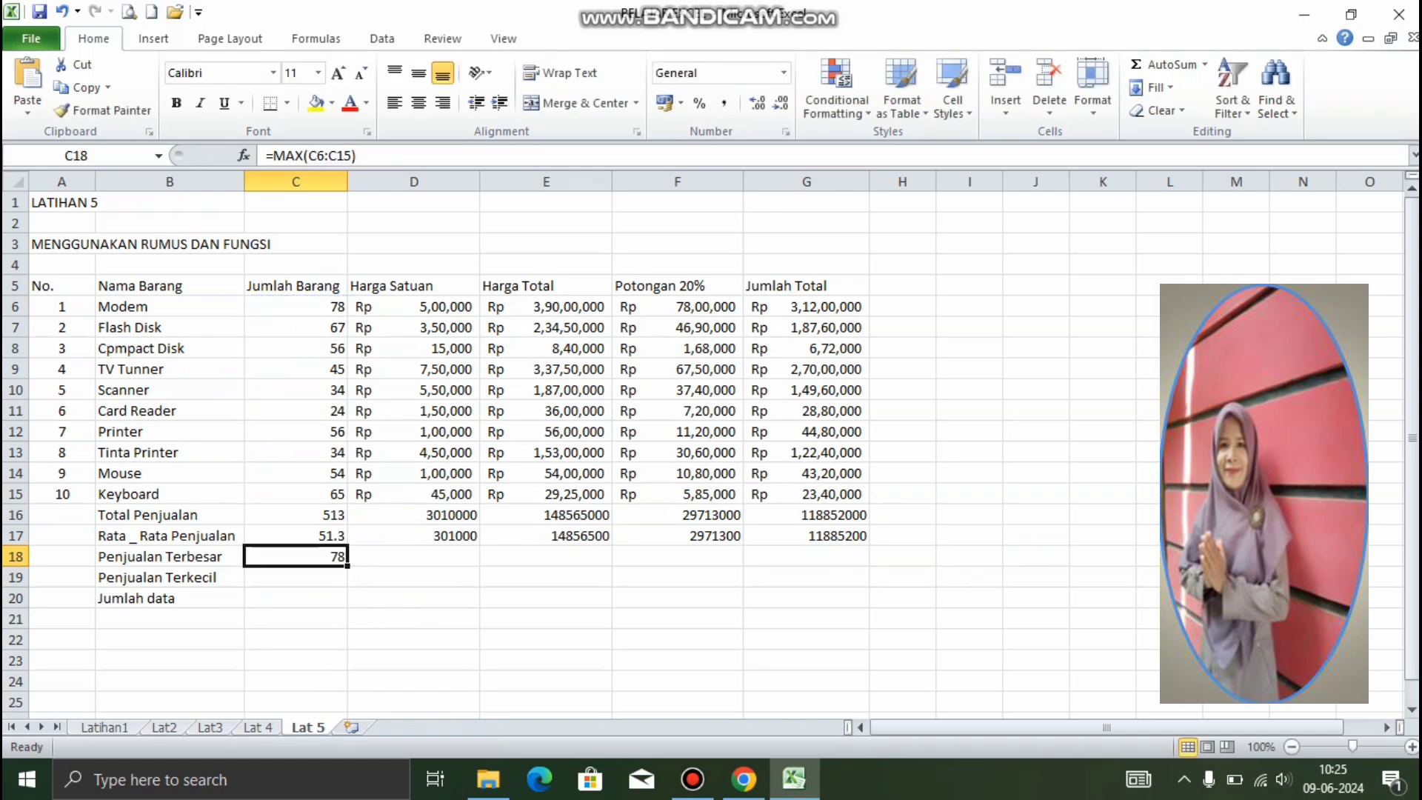
left_click_drag(347, 564, 807, 564)
Step: Calculate Penjualan Terkecil in C19 with =MIN(C6:C15) and fill the formula across through G19
left_click(295, 577)
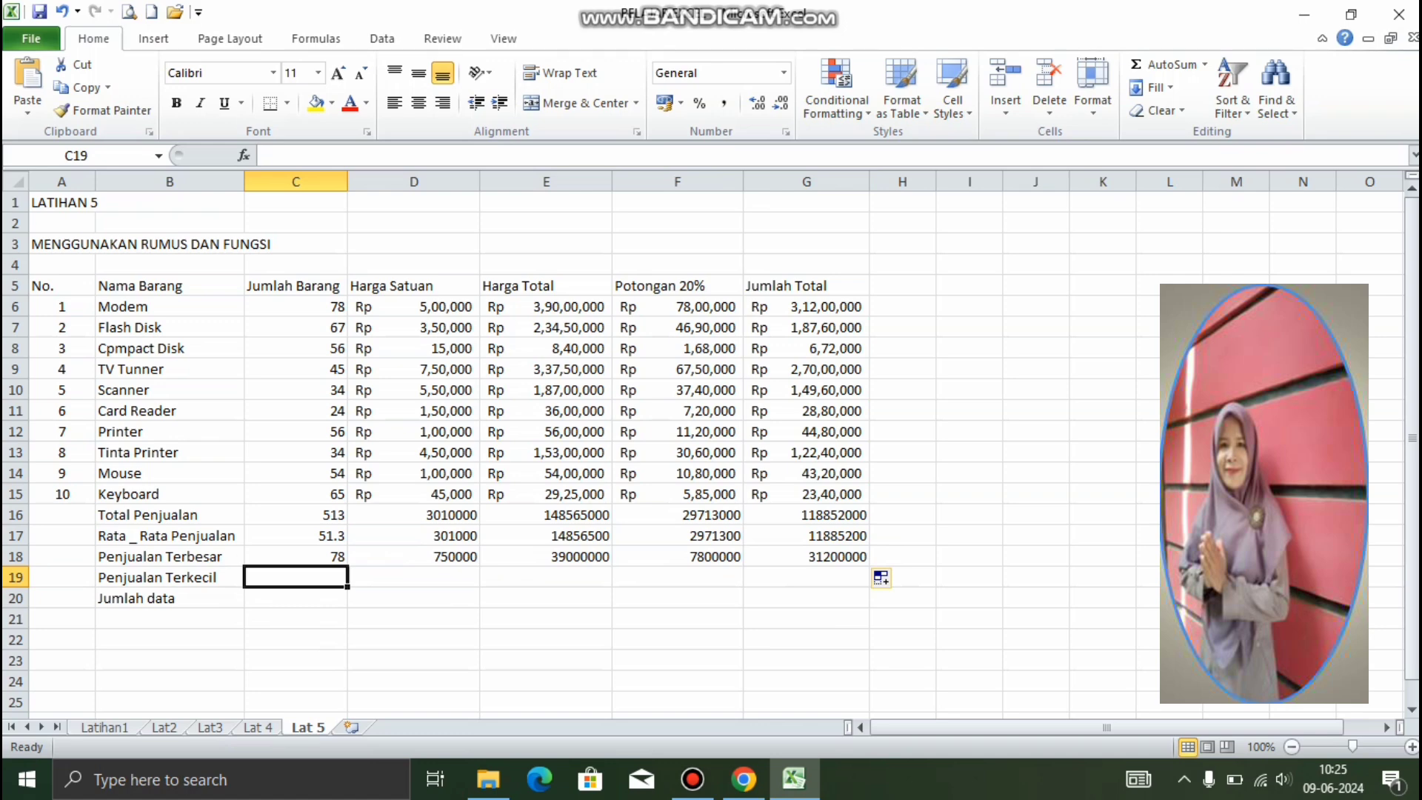
type("=")
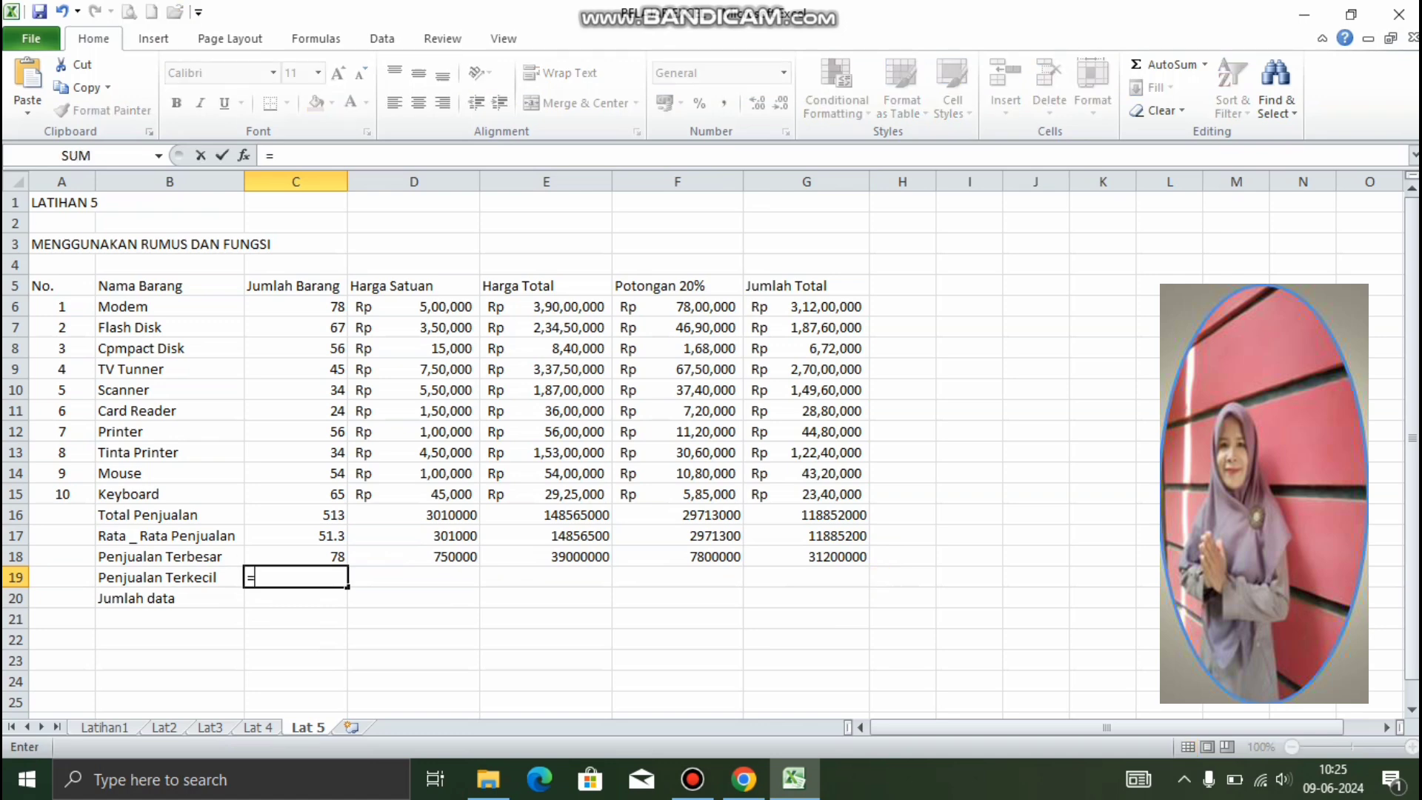
type("min(")
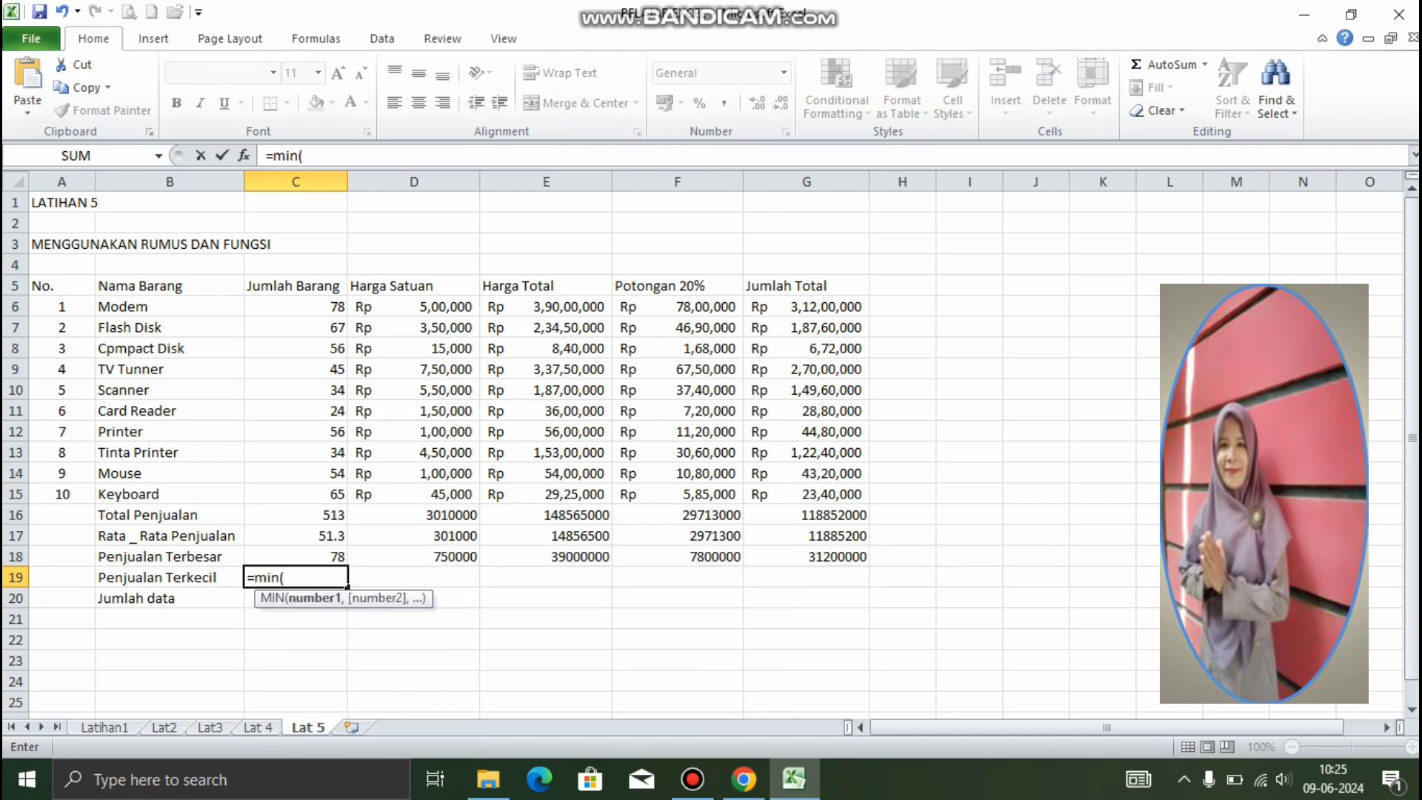
left_click_drag(318, 306, 337, 498)
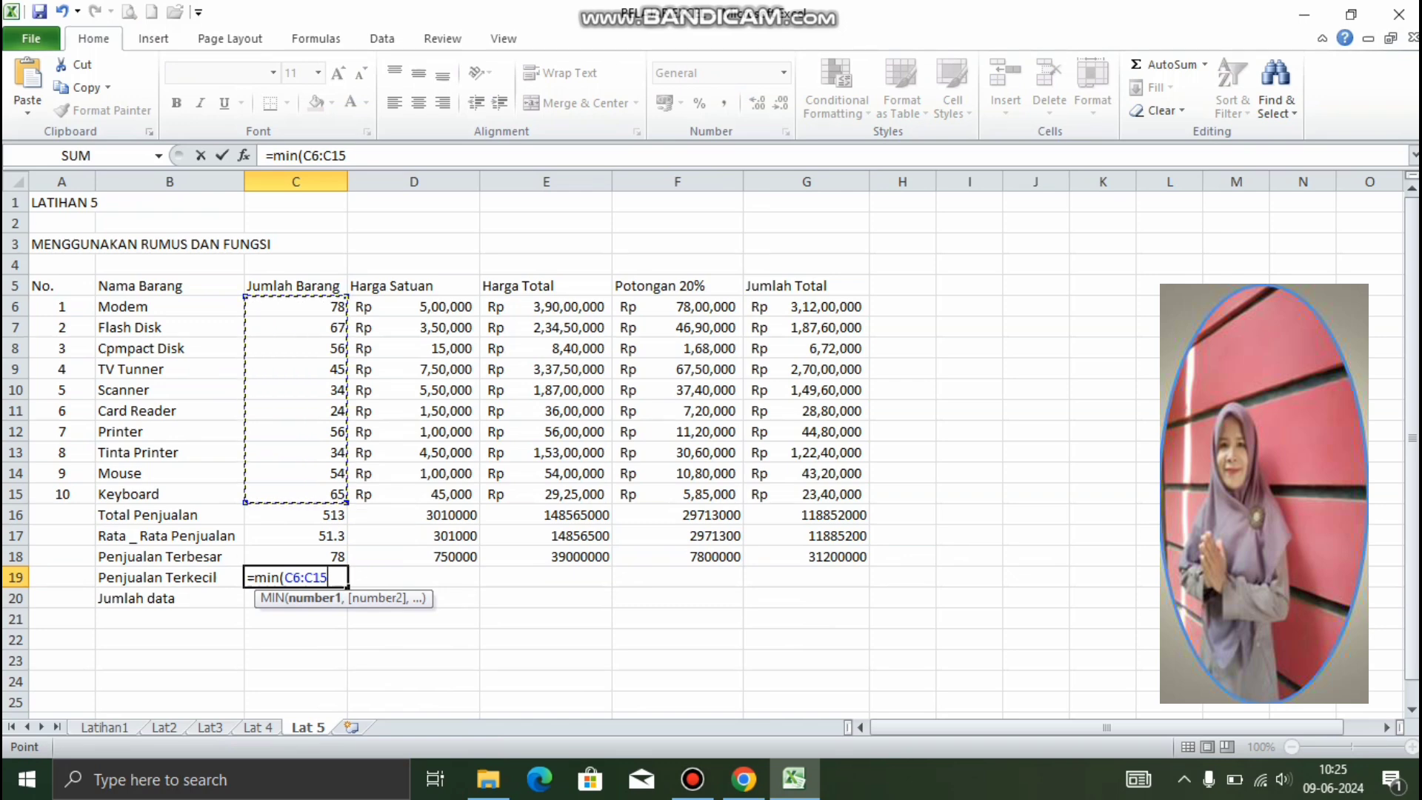
key("Return")
left_click(296, 577)
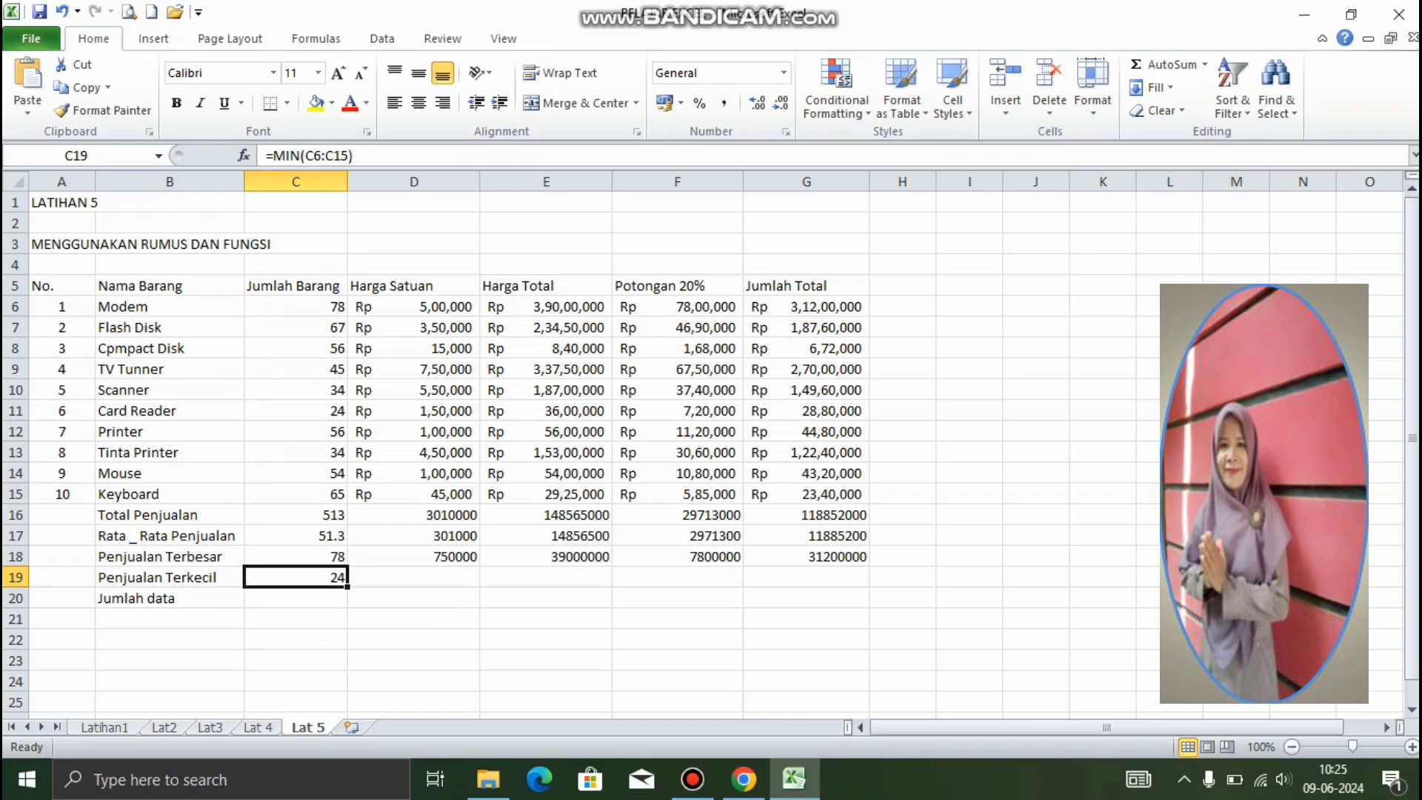
left_click_drag(347, 587, 866, 581)
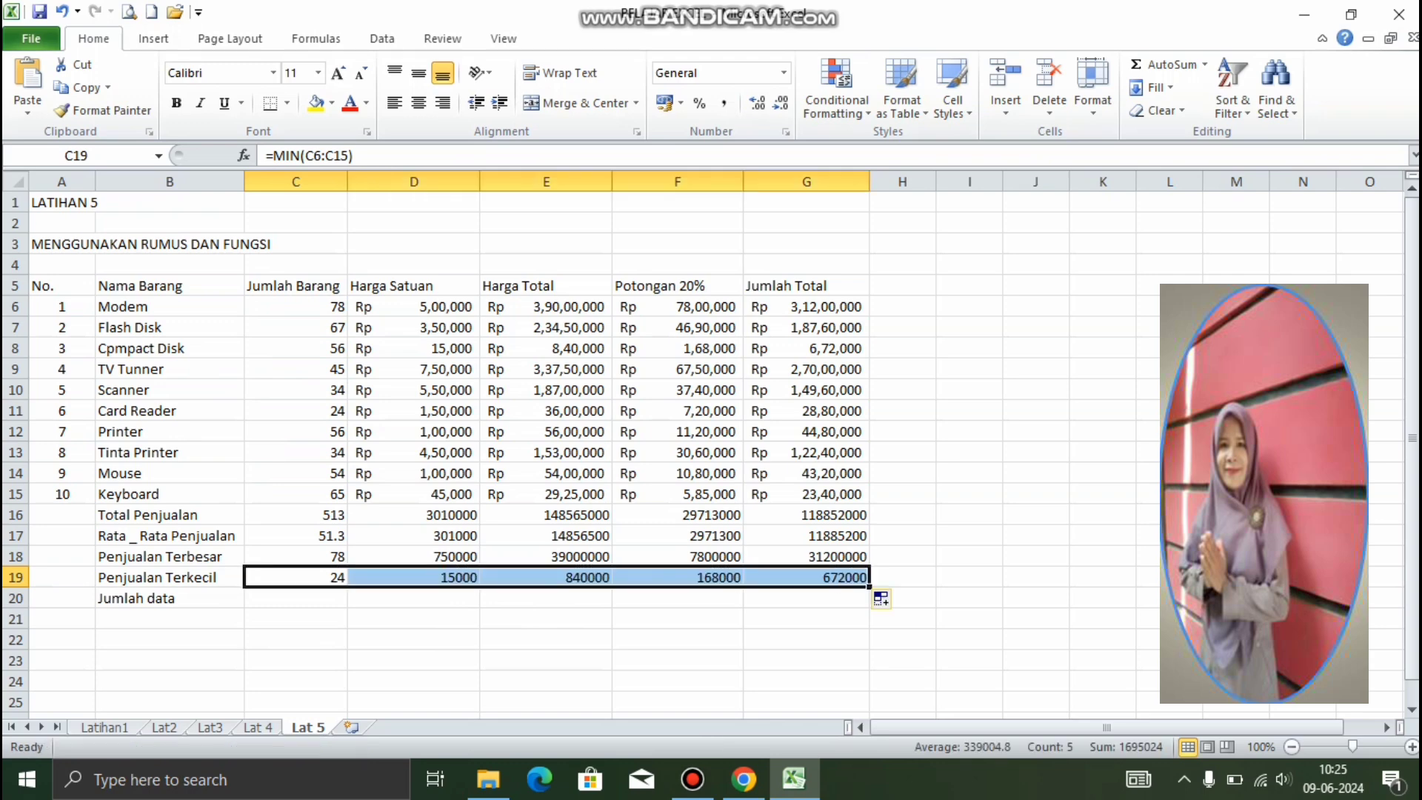
Step: Calculate Jumlah data in C20 by counting the item numbers with =COUNT(A6:A15)
left_click(296, 597)
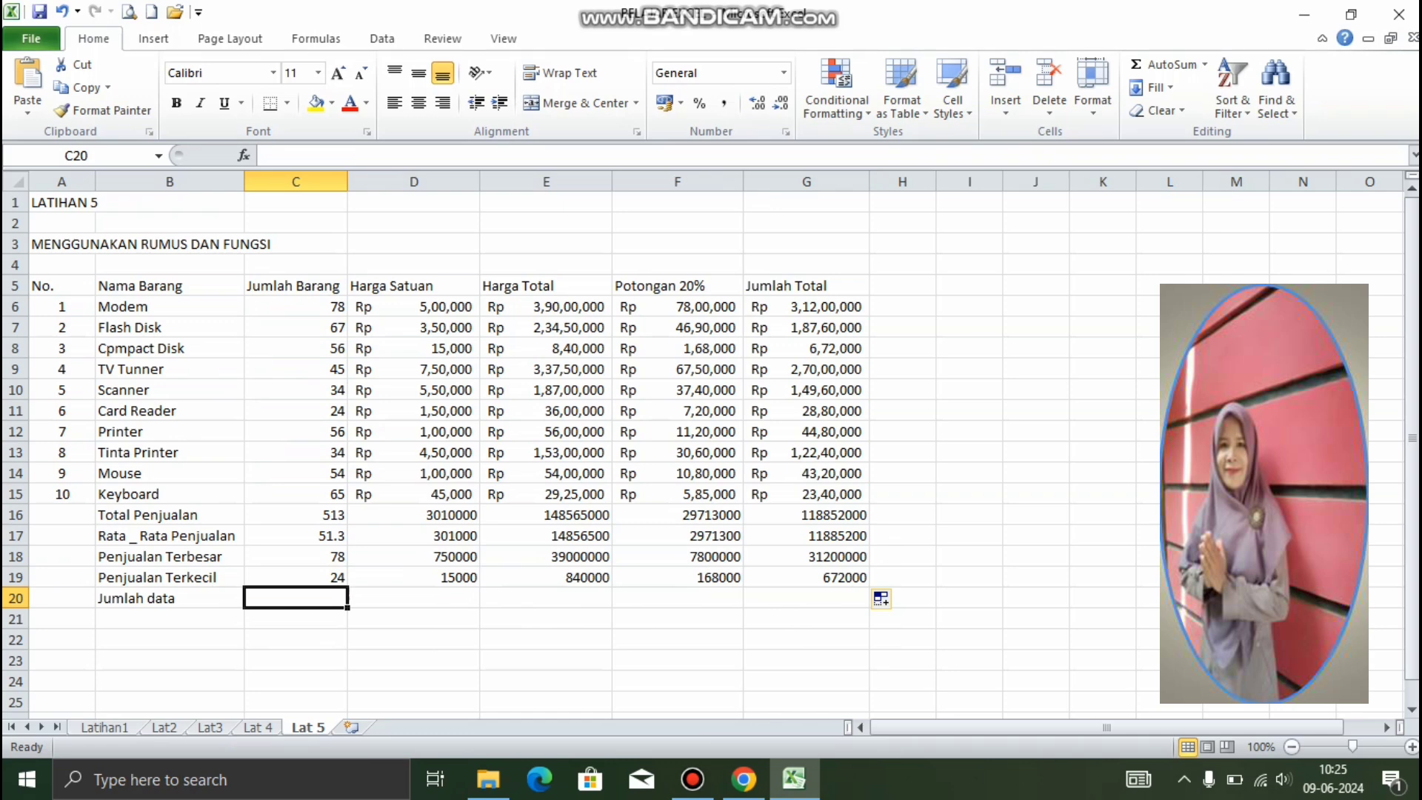
type("=cou")
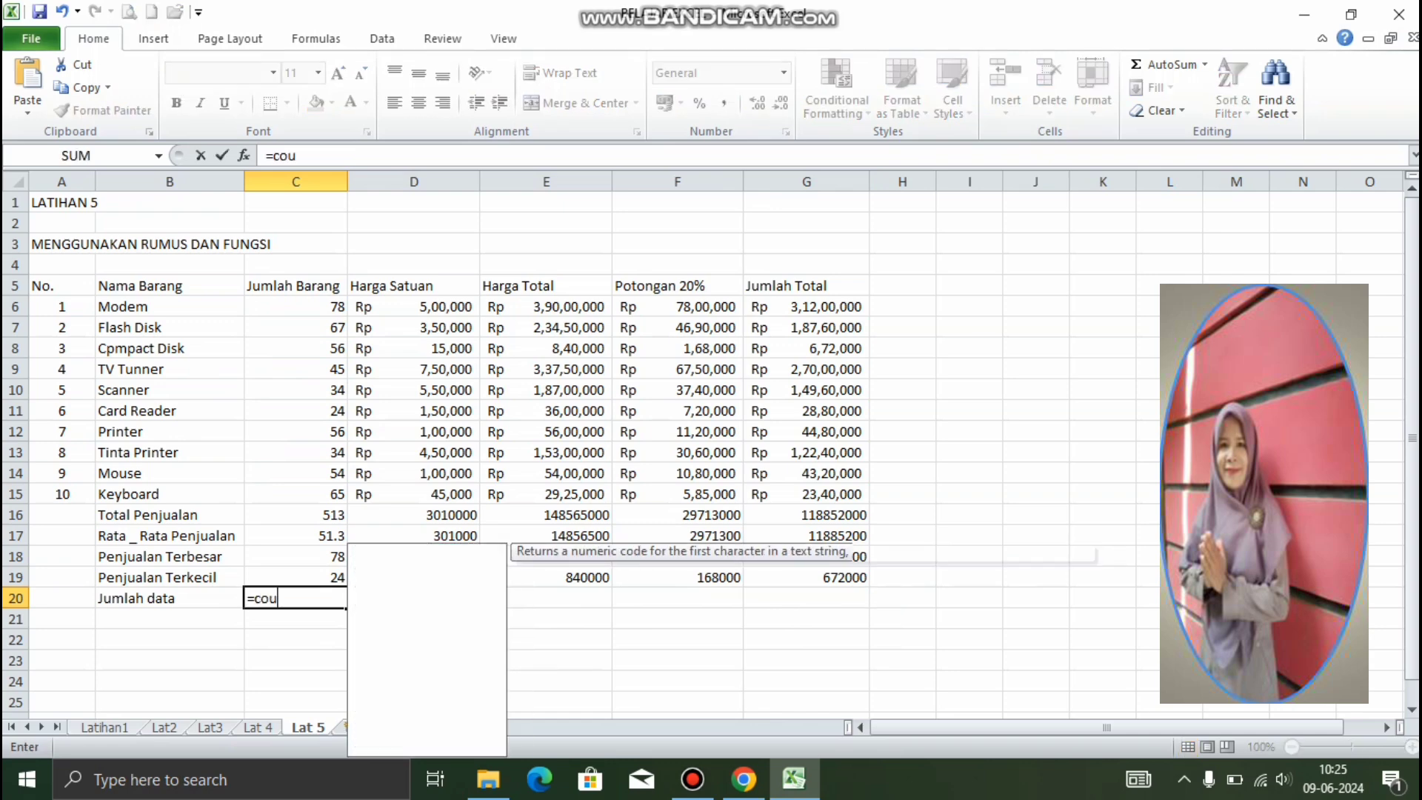
type("nt")
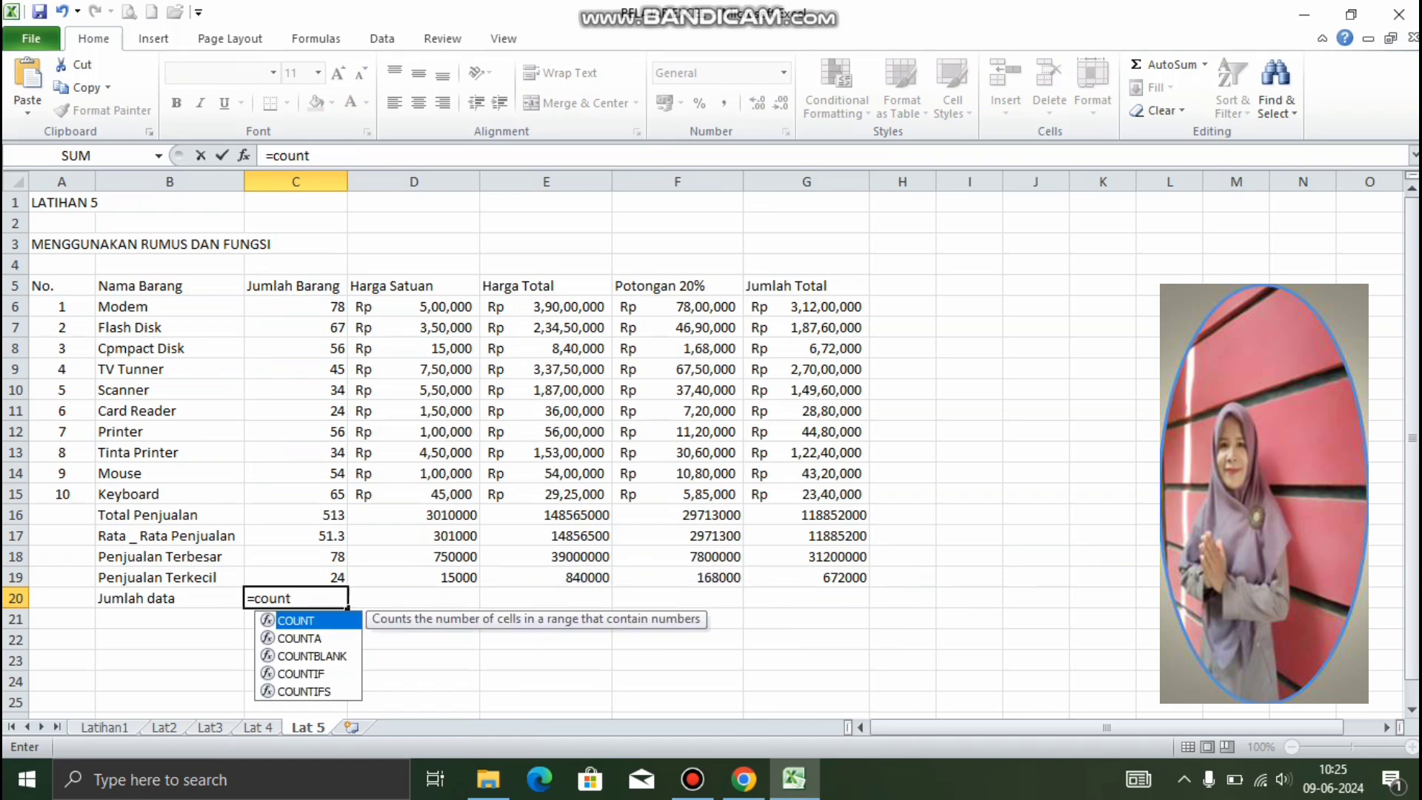
type("(")
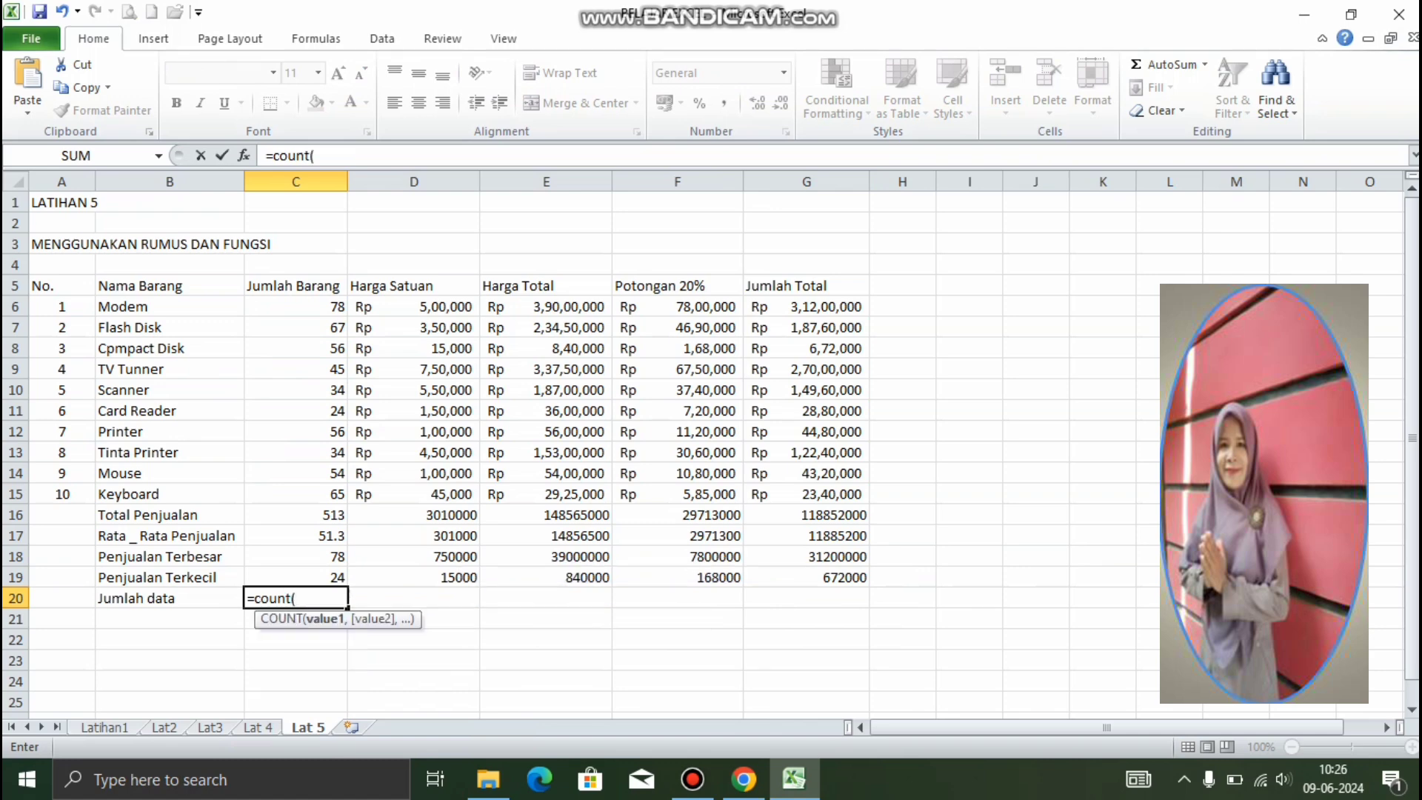
left_click_drag(74, 307, 81, 494)
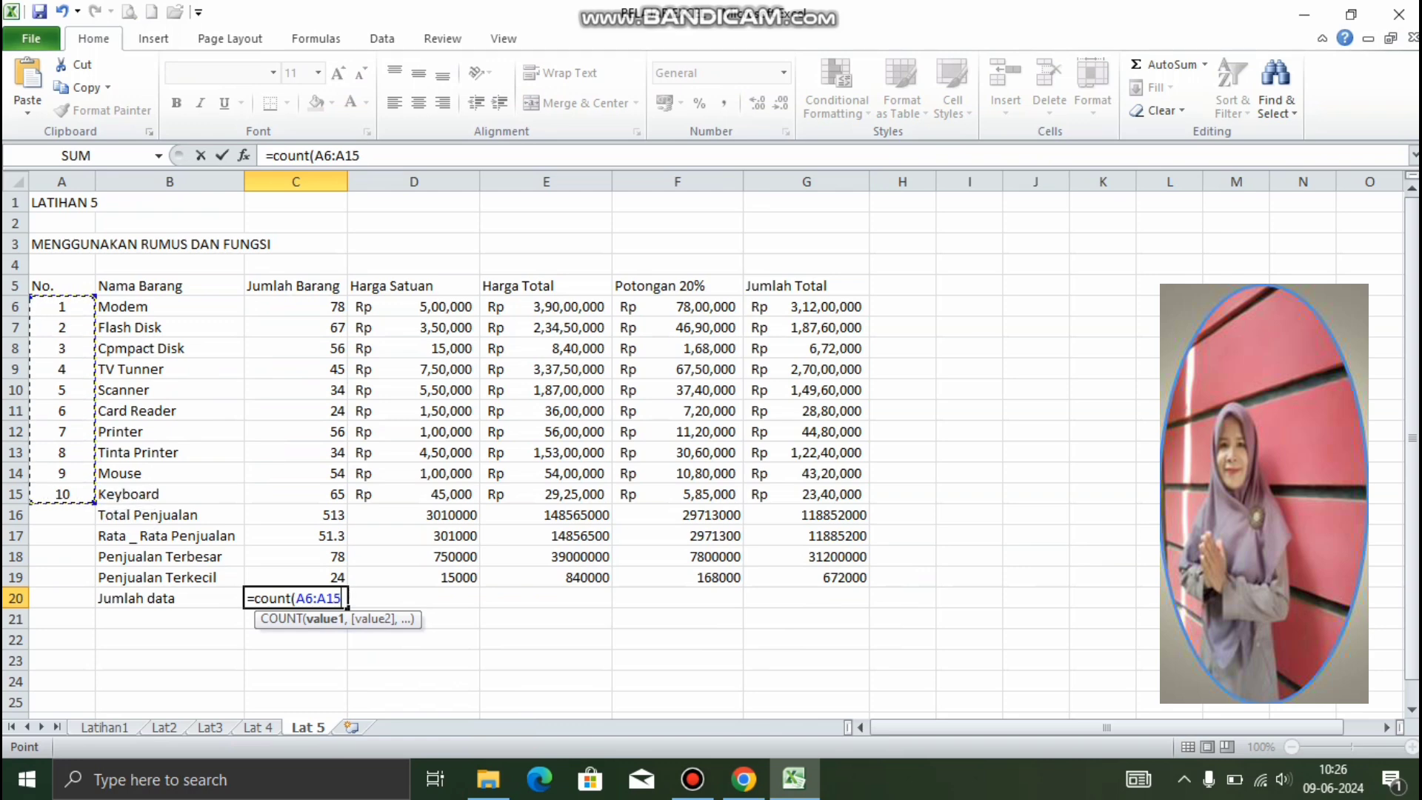
key("Return")
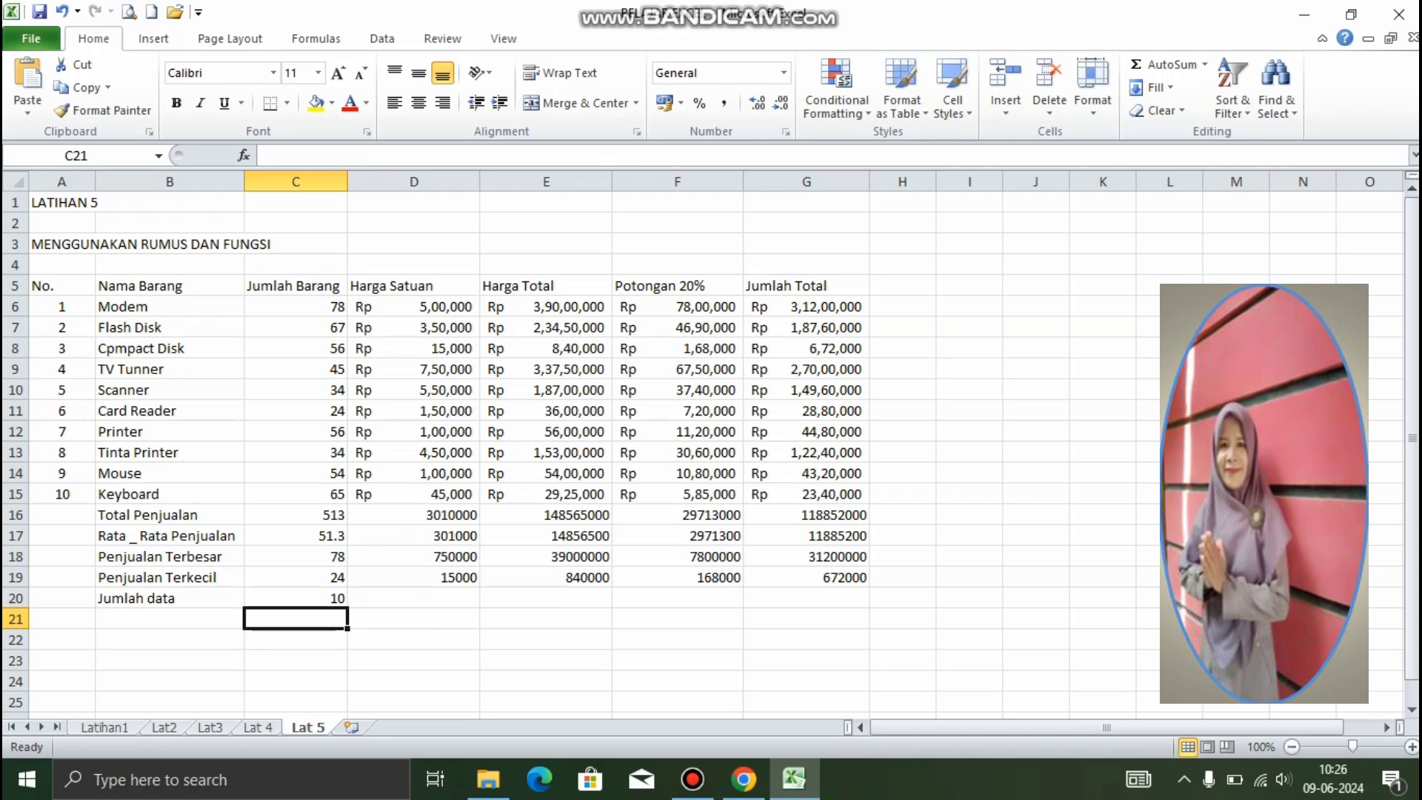
Step: Fill the Jumlah data count formula from C20 across through G20
left_click(296, 597)
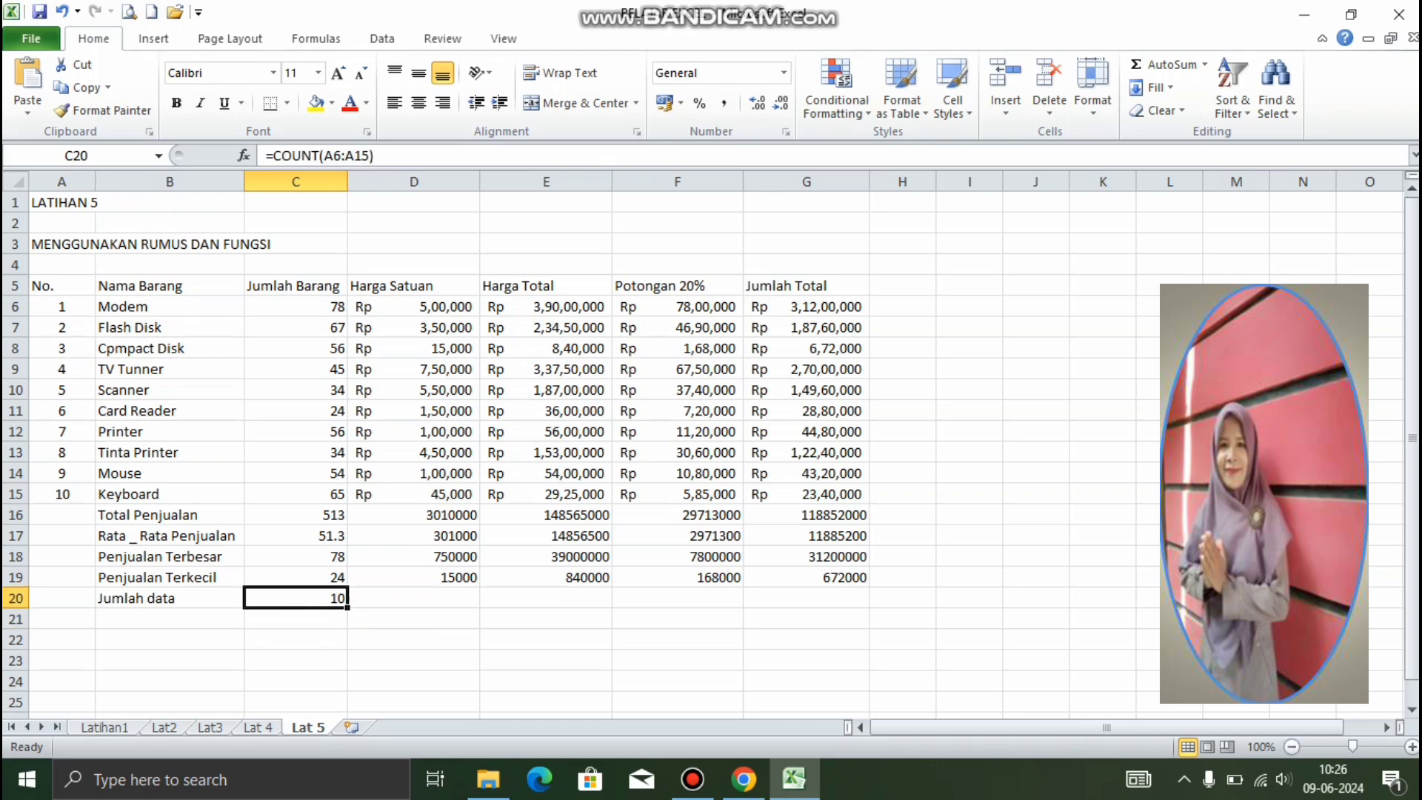
left_click_drag(348, 607, 851, 601)
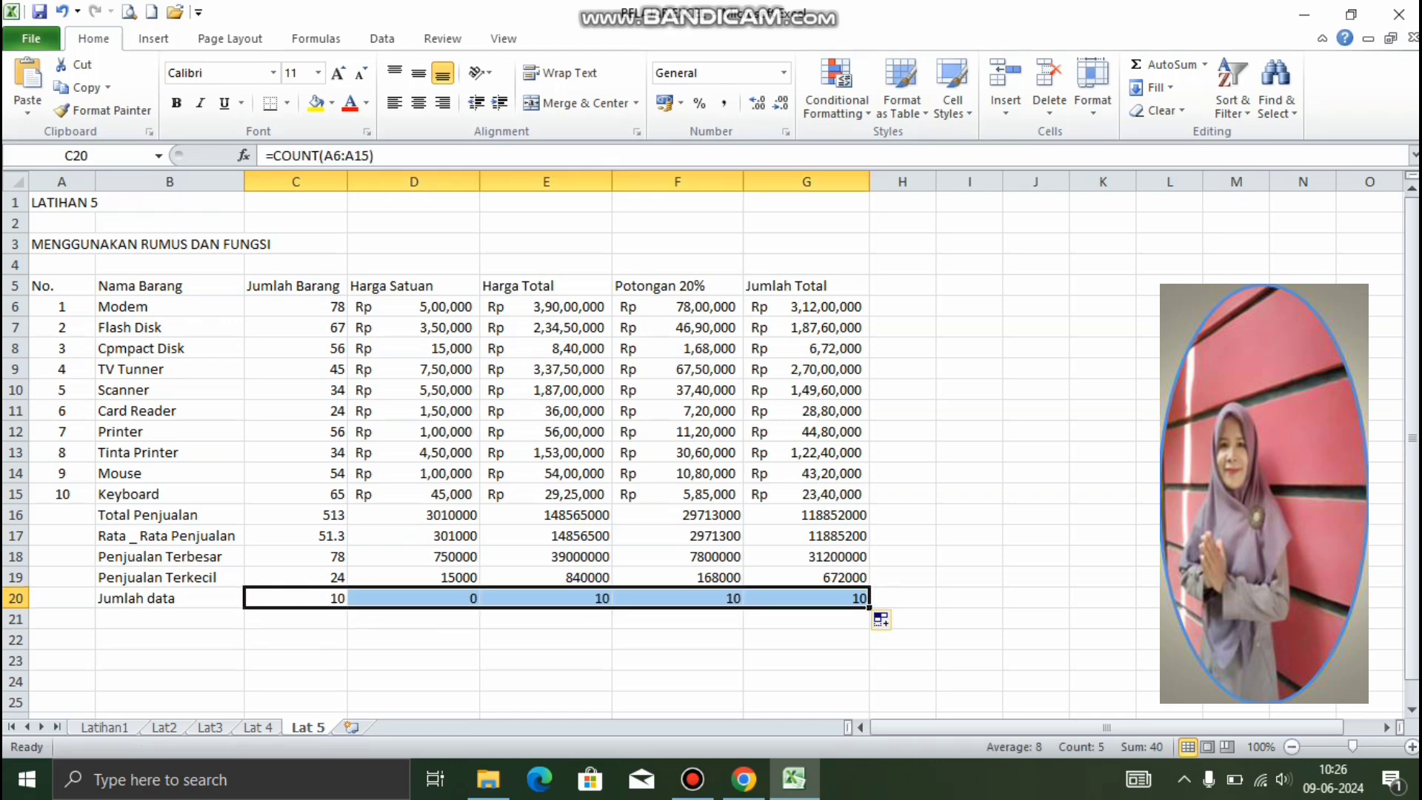
left_click(969, 576)
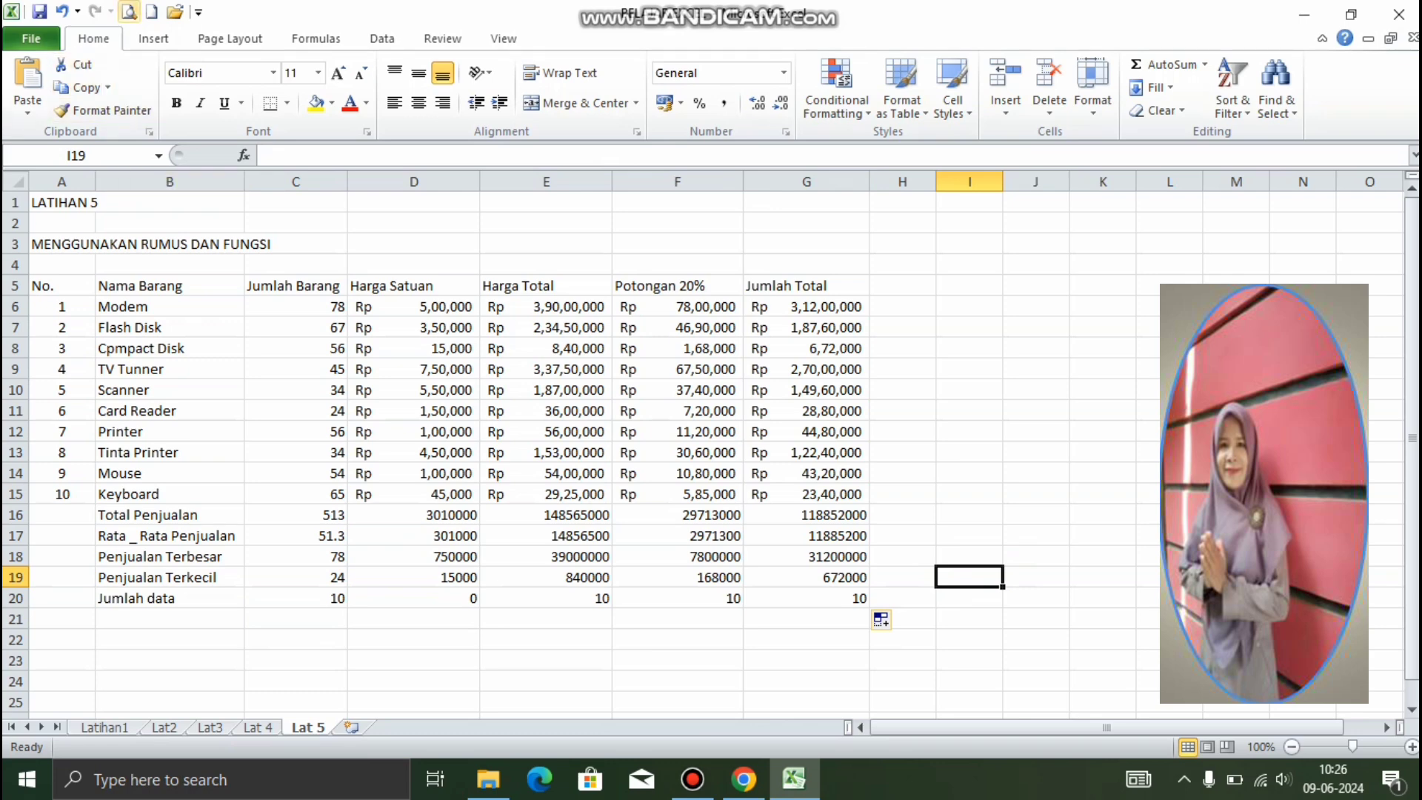
Step: Check the sheet's print preview and narrow columns A, D, E, F and G to fit their contents closely
left_click(129, 11)
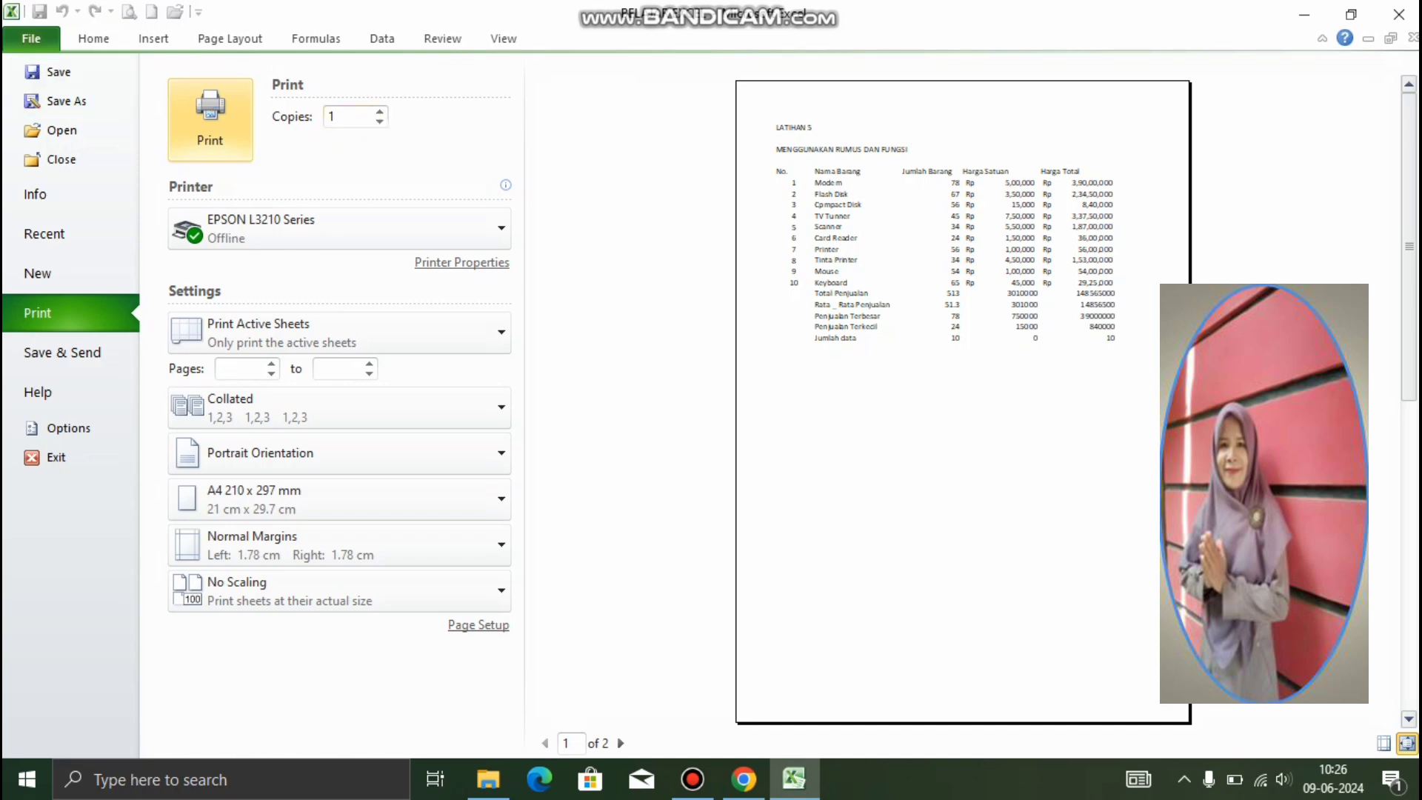
left_click(94, 38)
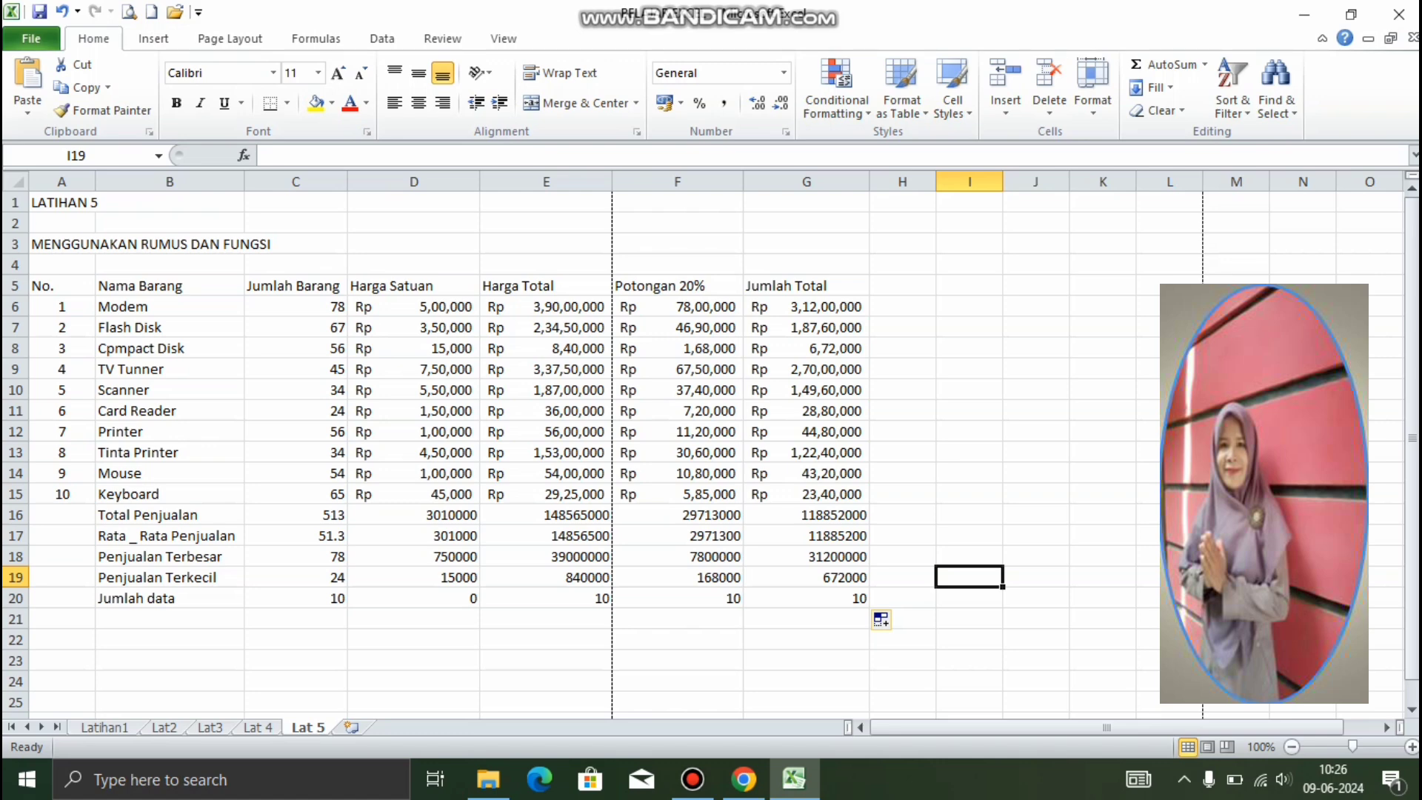
left_click_drag(95, 182, 60, 182)
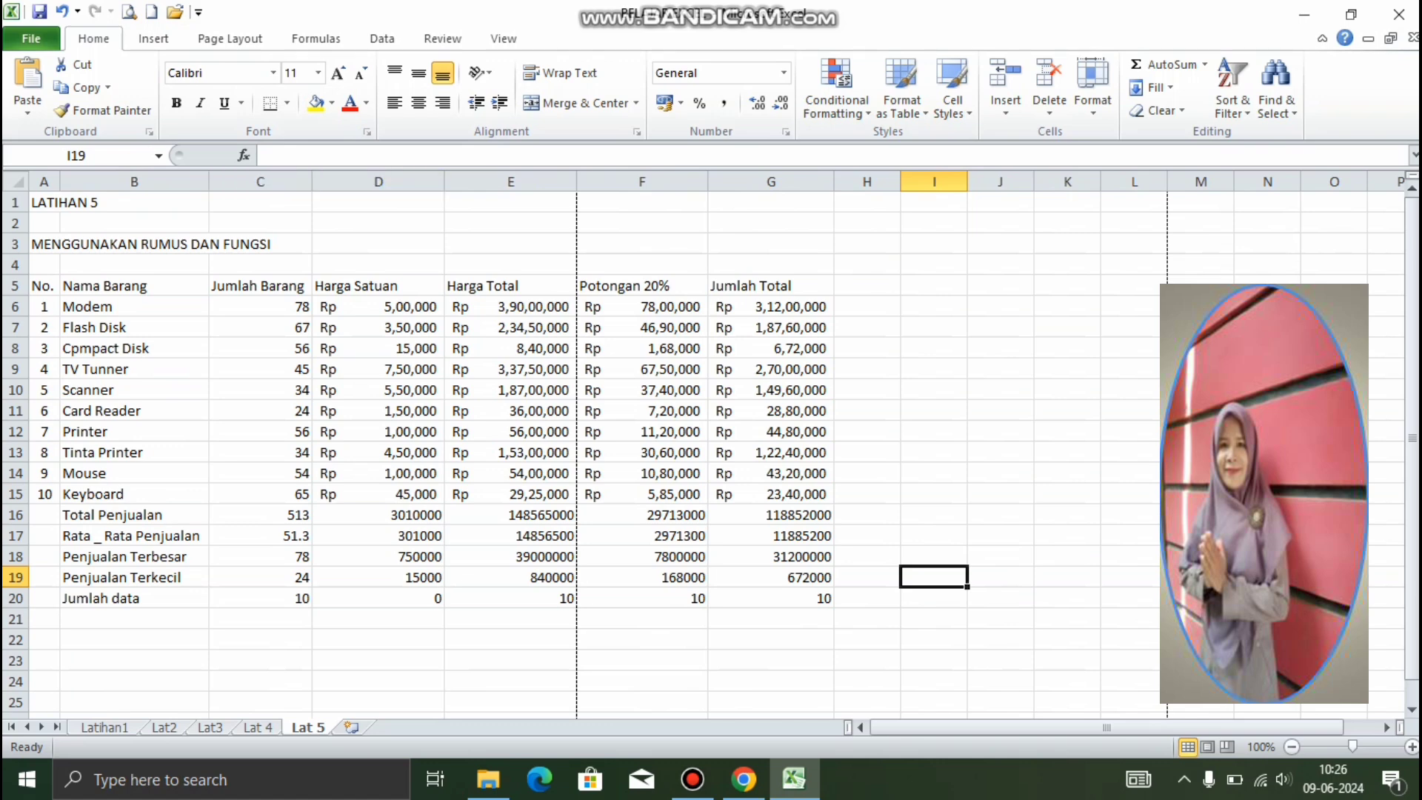
left_click_drag(444, 182, 404, 181)
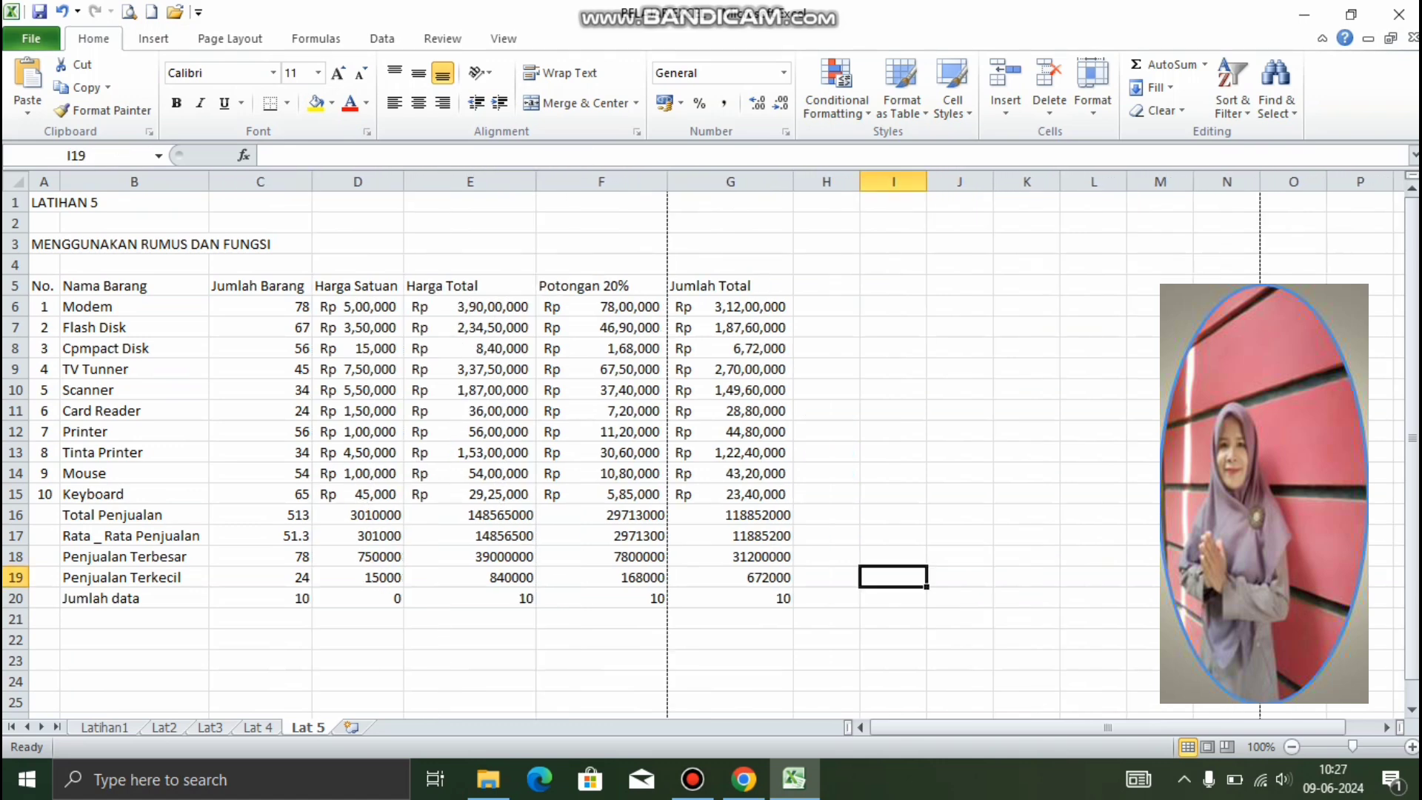
left_click_drag(535, 181, 513, 181)
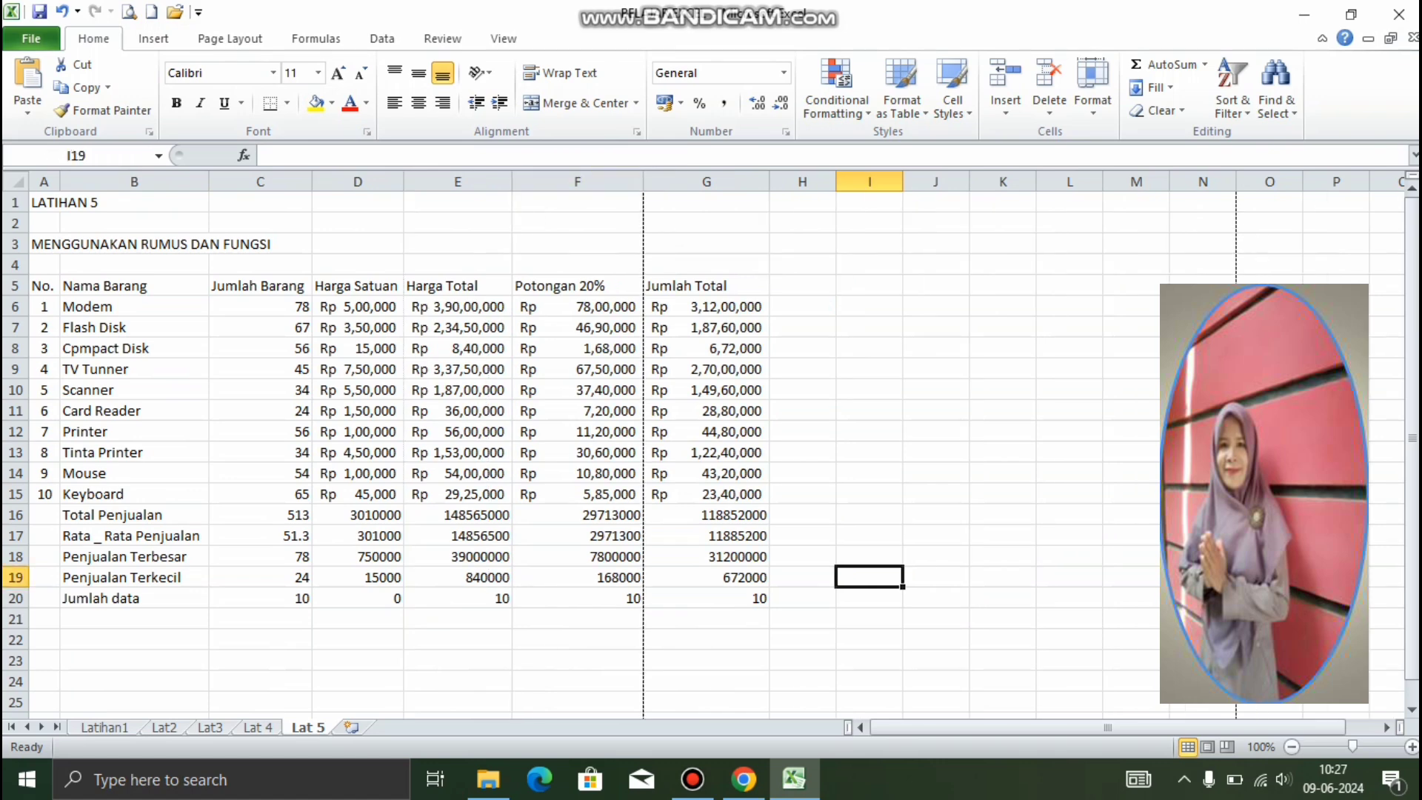
left_click_drag(643, 182, 625, 182)
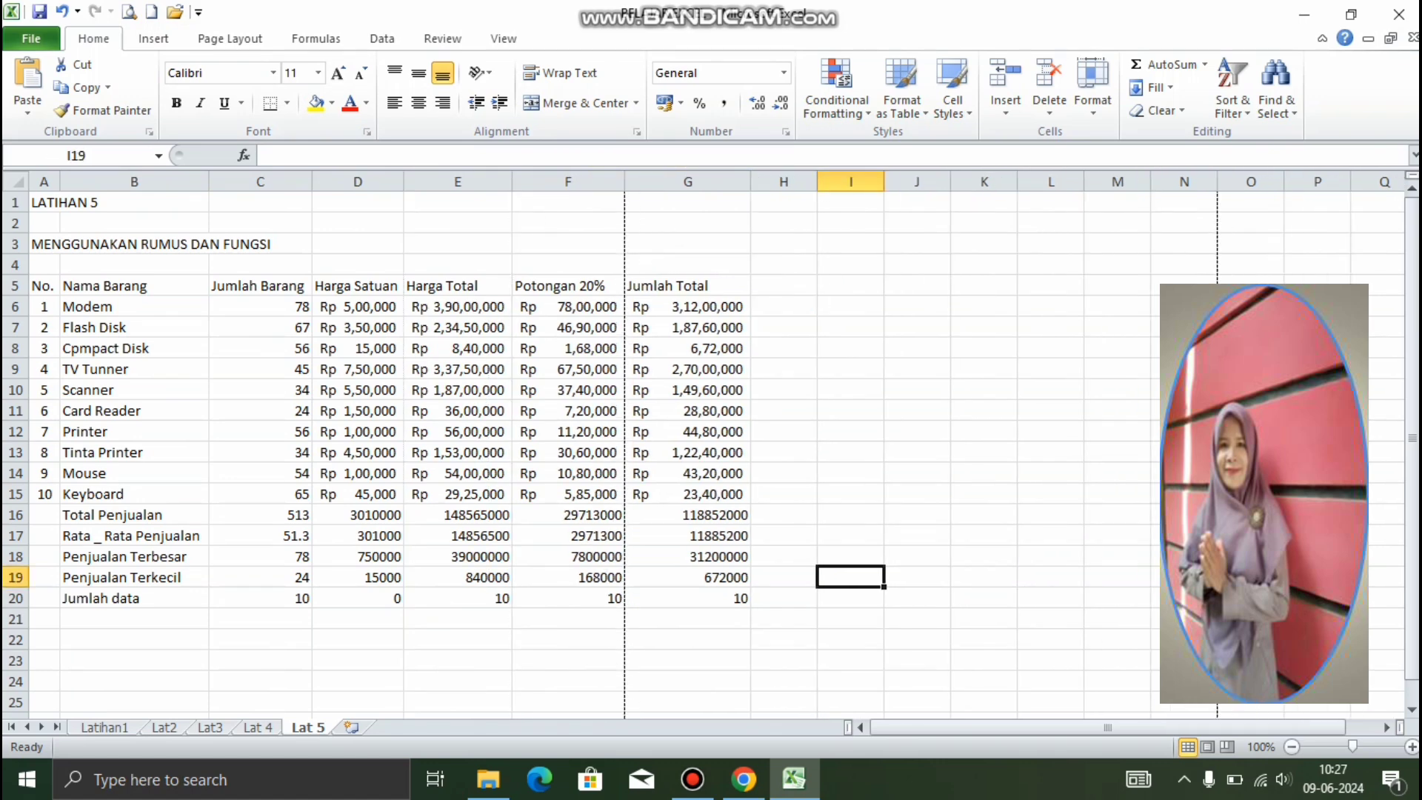
left_click_drag(750, 181, 723, 181)
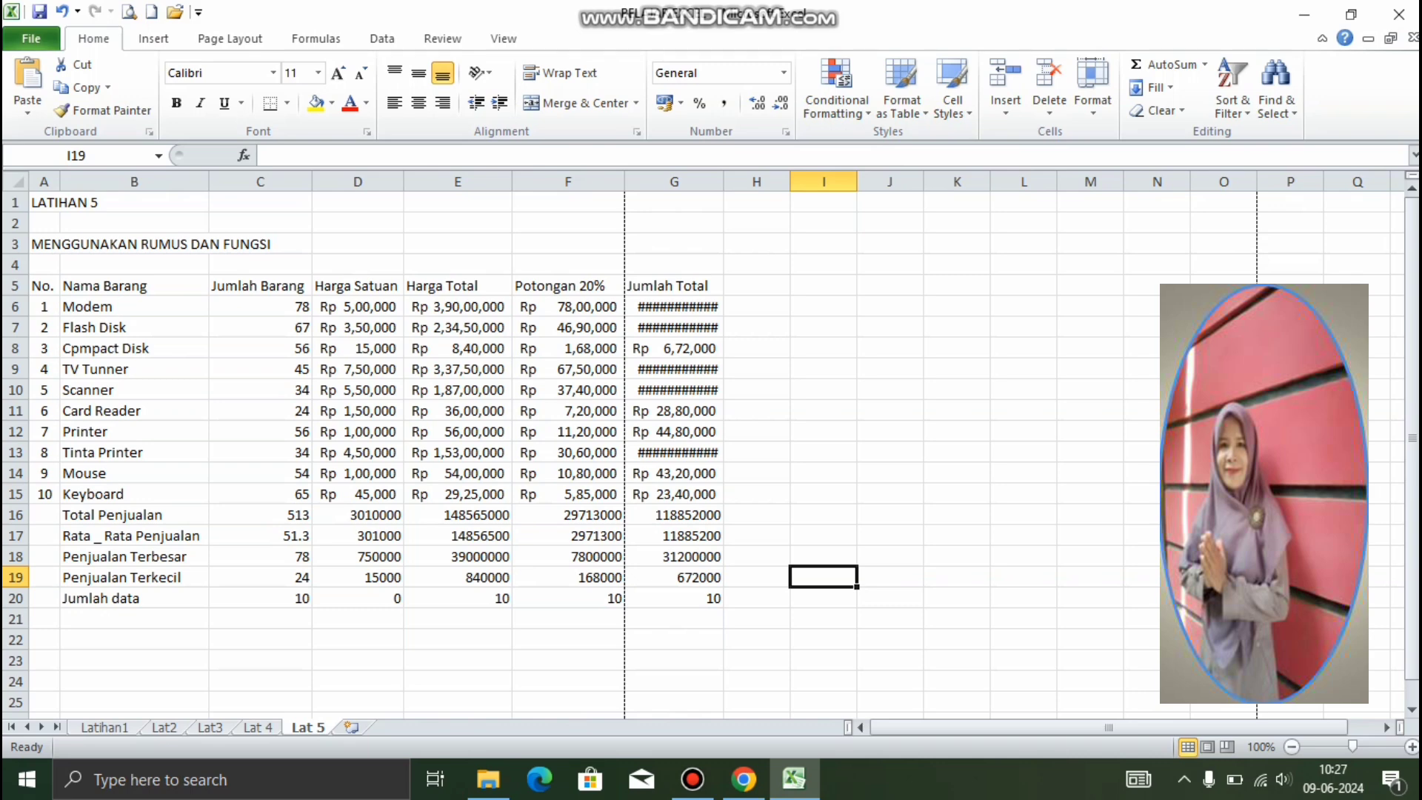
left_click_drag(724, 181, 747, 182)
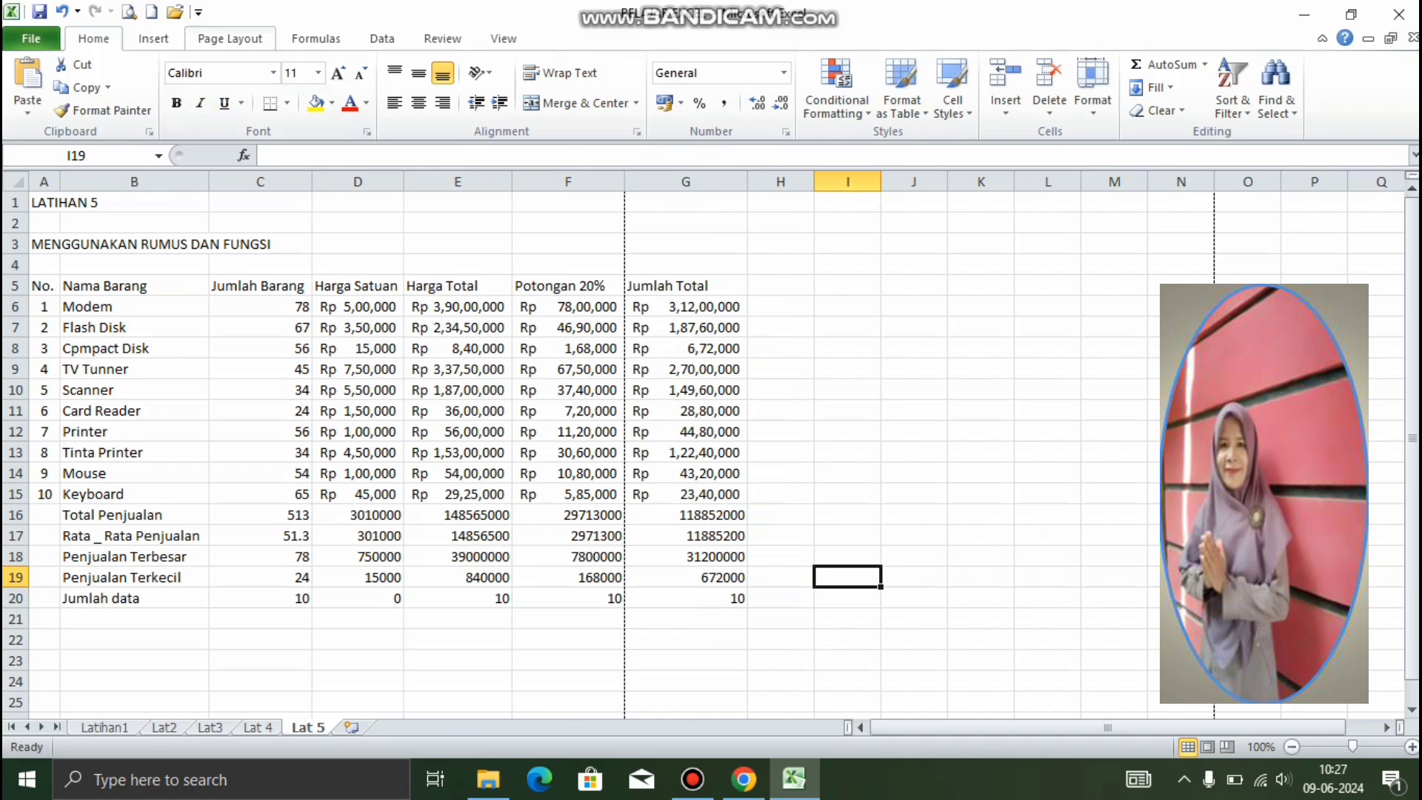
Step: Set the left and right page margins to 0.8 in the page setup, keeping A4 paper in portrait orientation
left_click(230, 38)
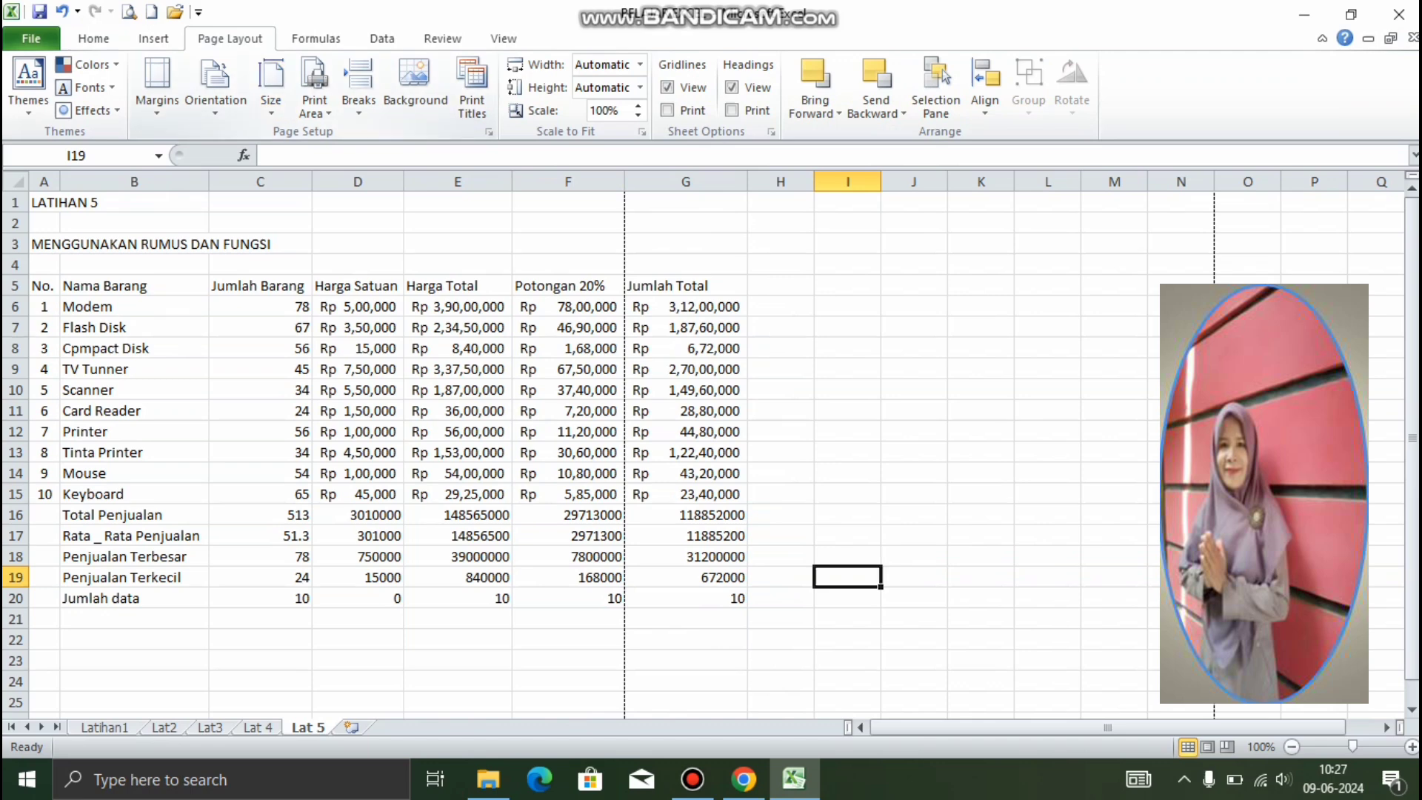
left_click(488, 131)
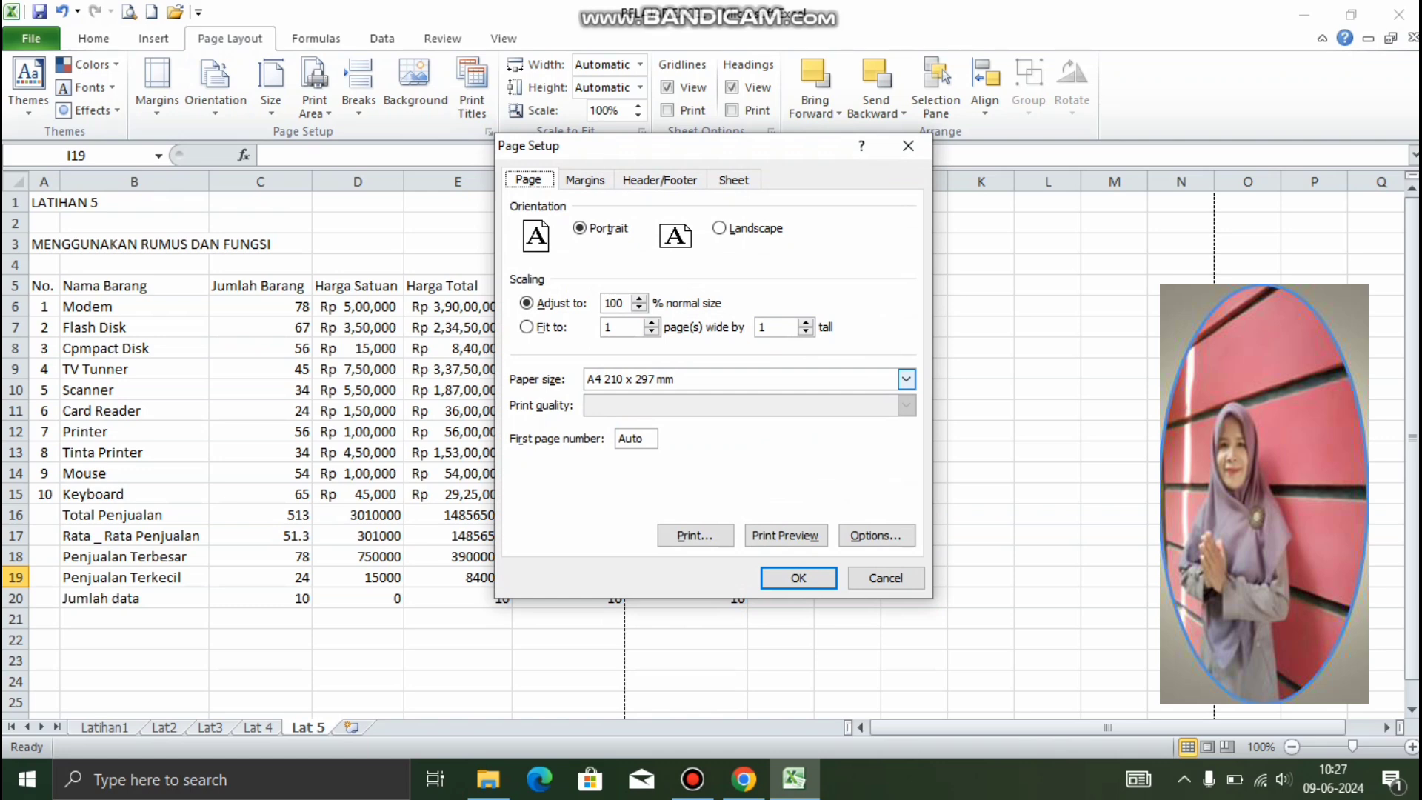
left_click(906, 379)
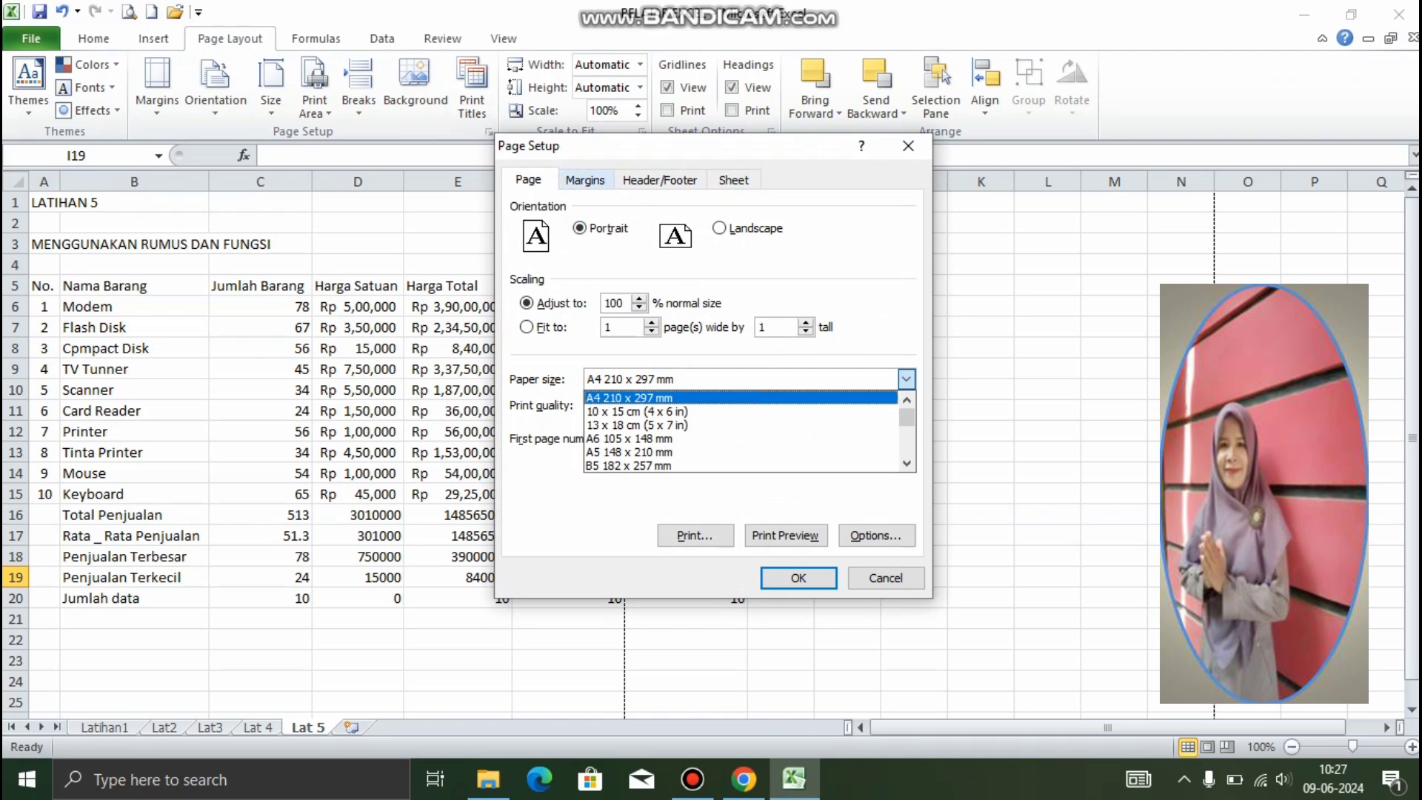
left_click(585, 180)
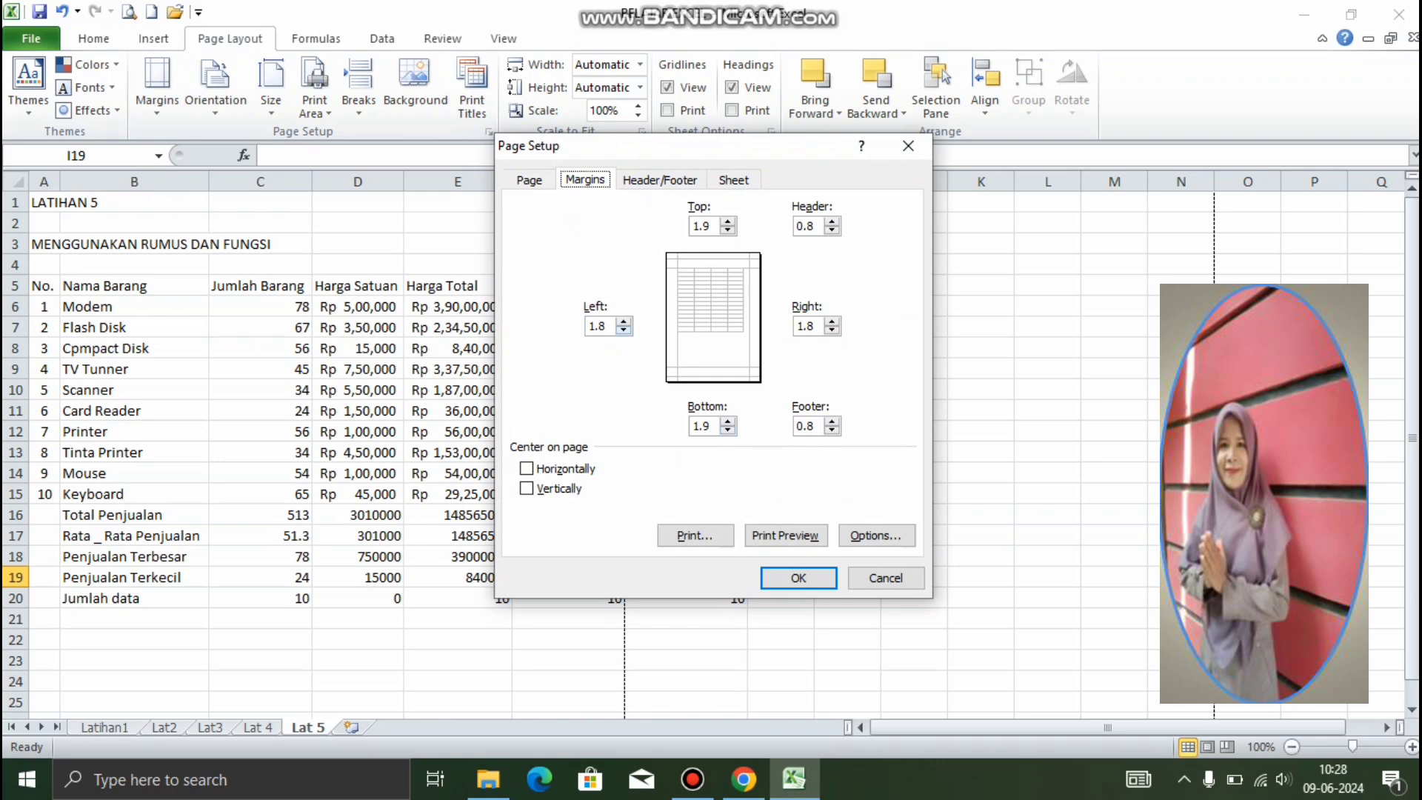
left_click(623, 331)
left_click(624, 331)
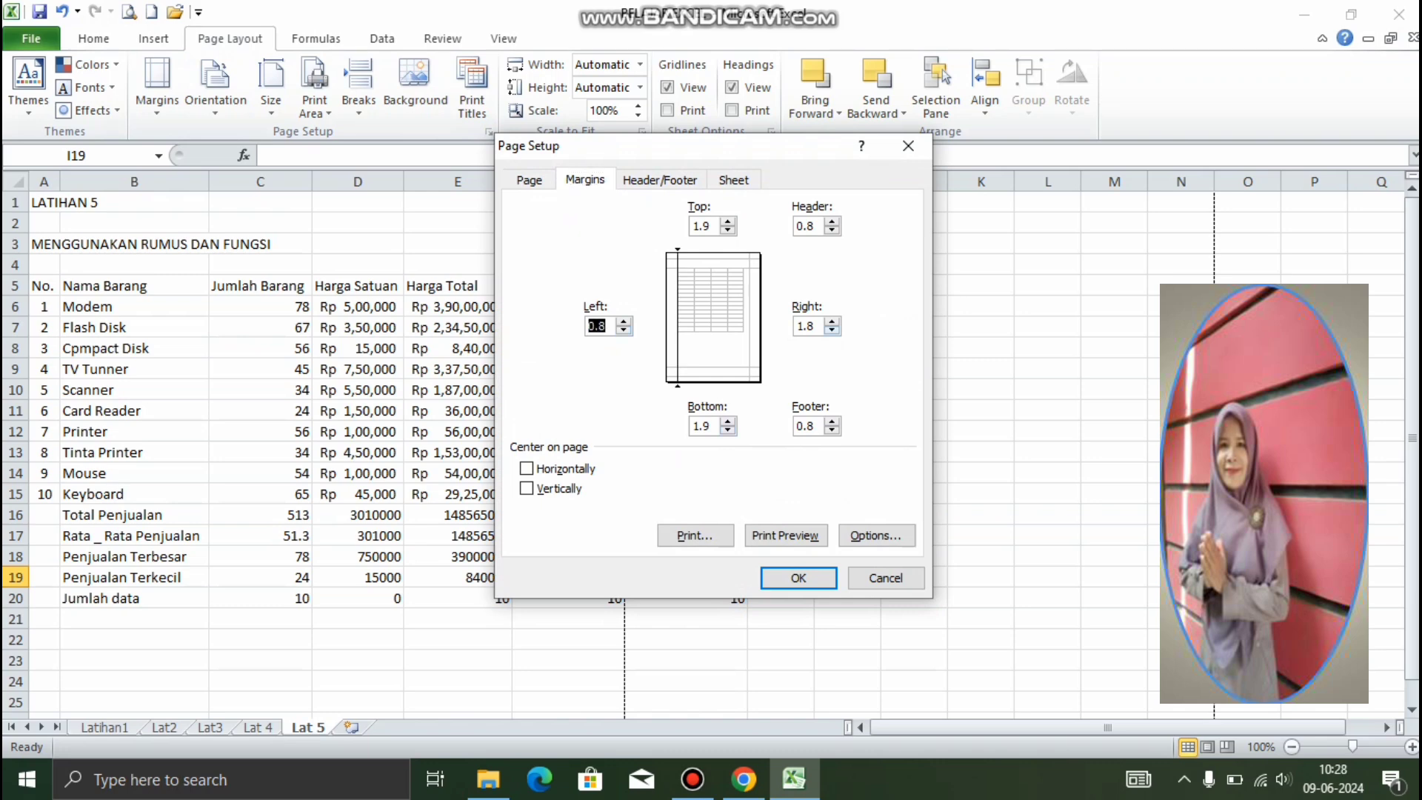
left_click(832, 331)
left_click(832, 331)
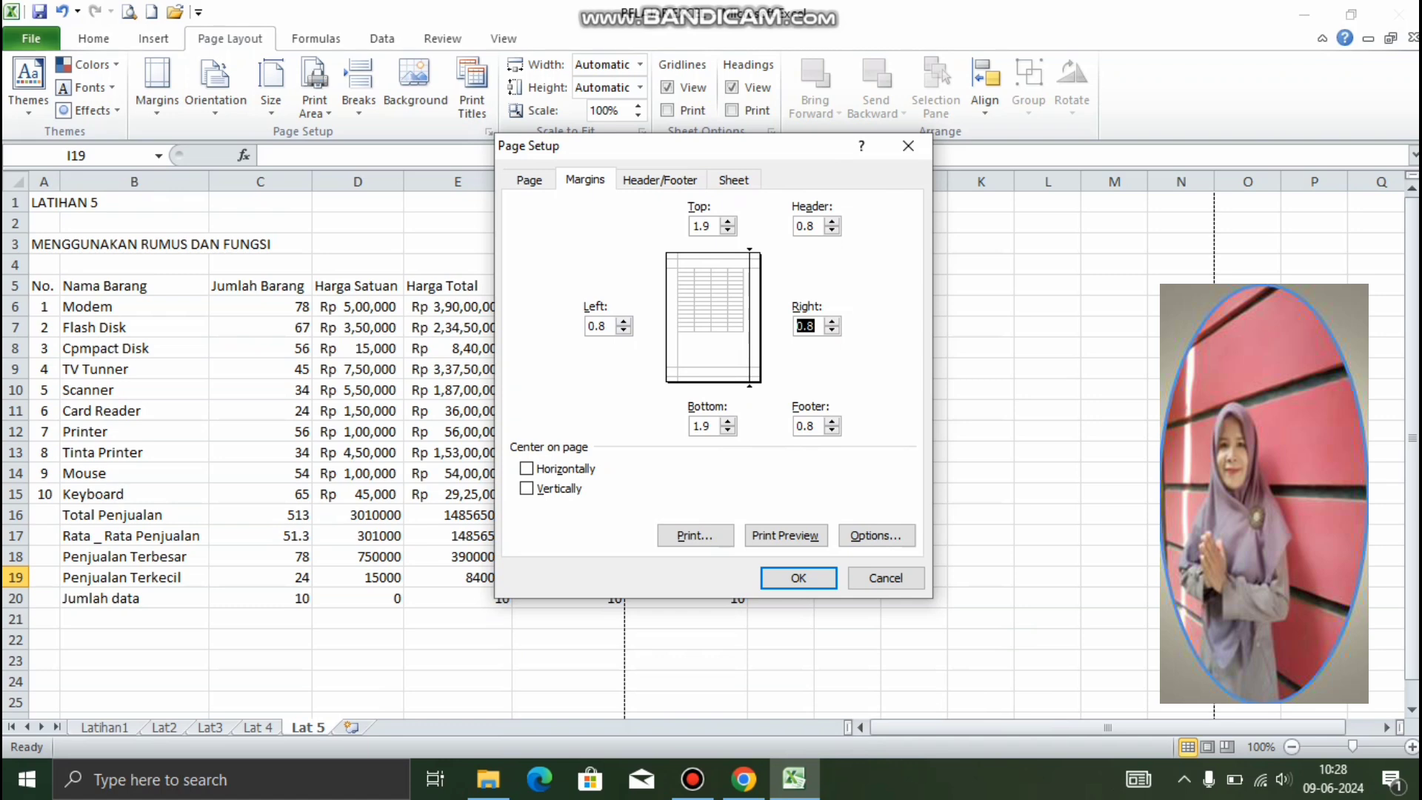
left_click(798, 578)
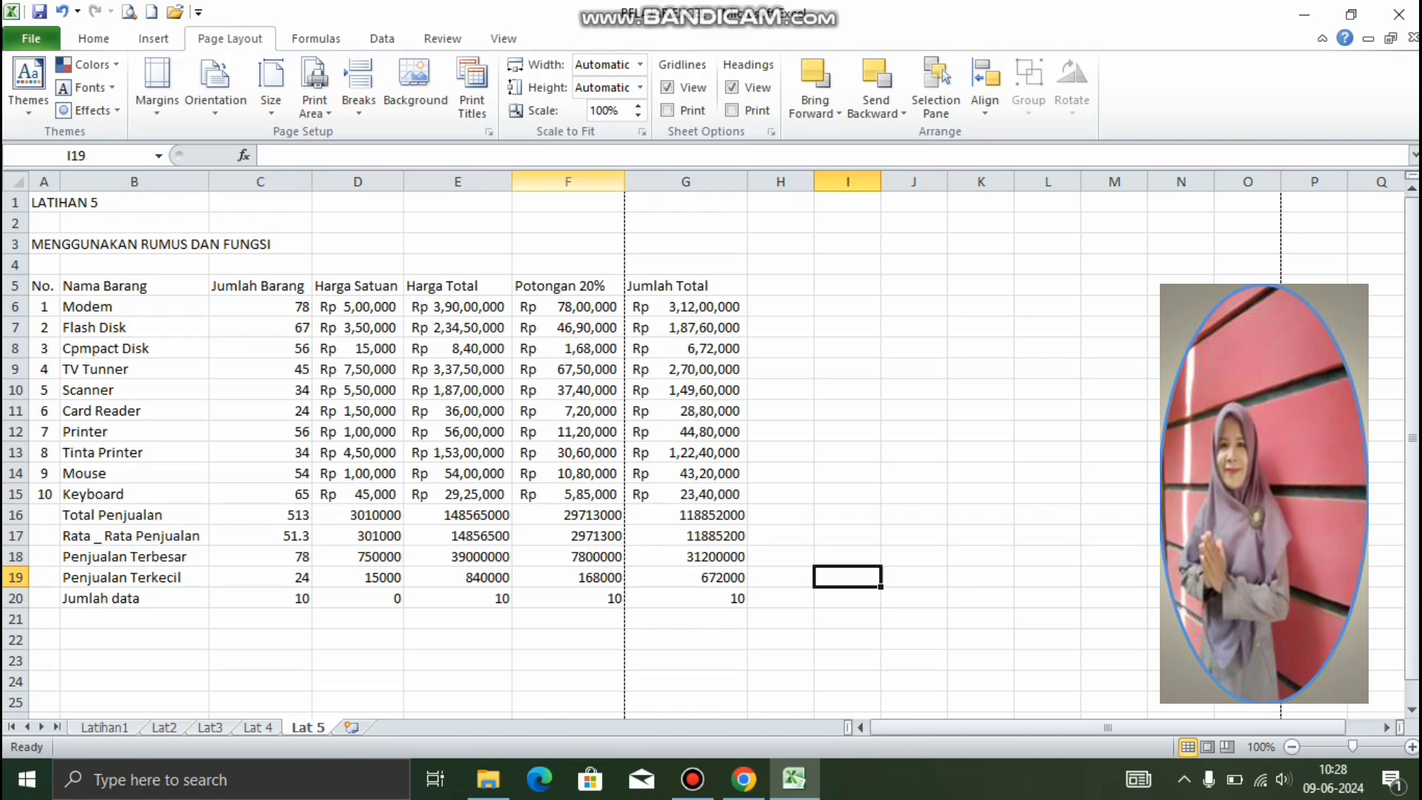
Step: Reduce the left and right page margins to 0.3 each
left_click(489, 131)
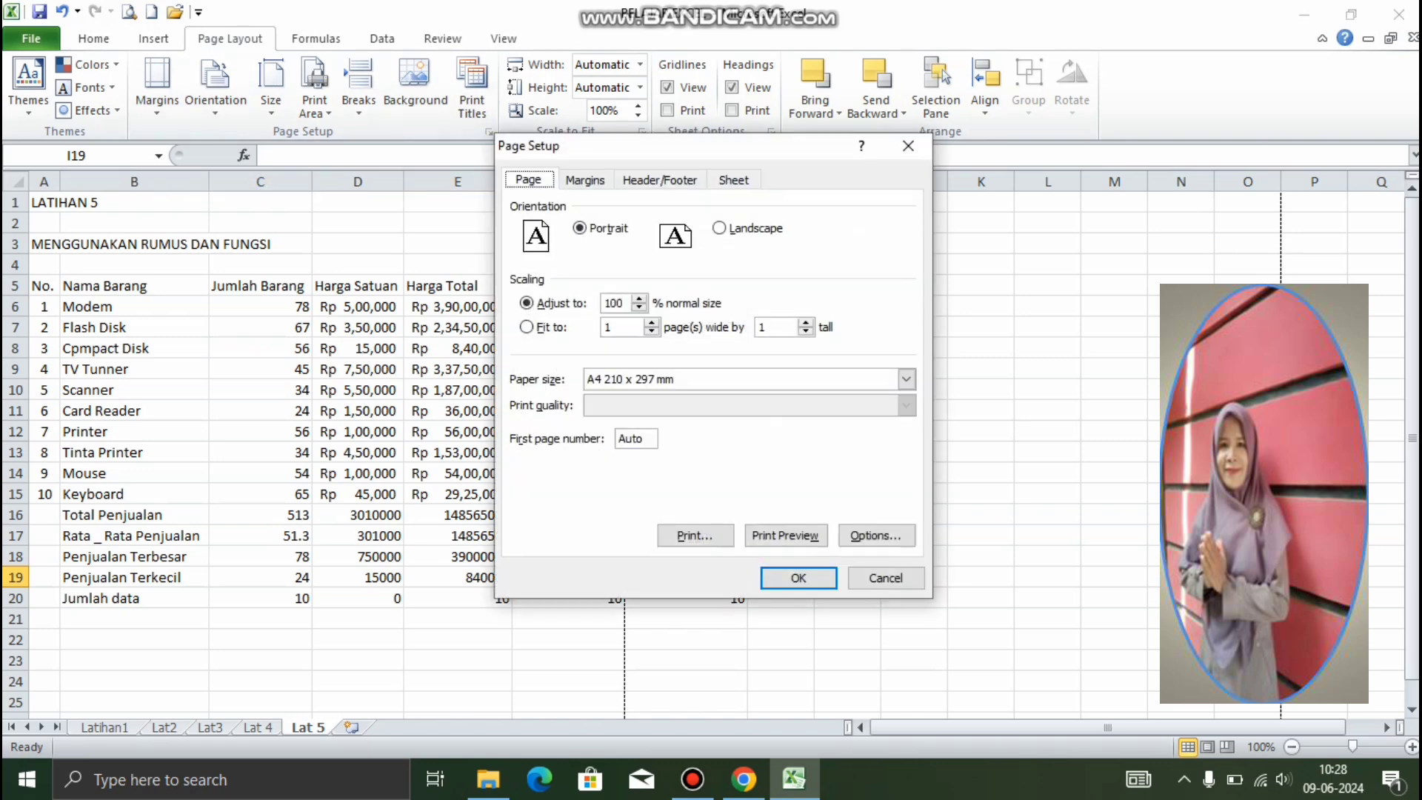
left_click(585, 180)
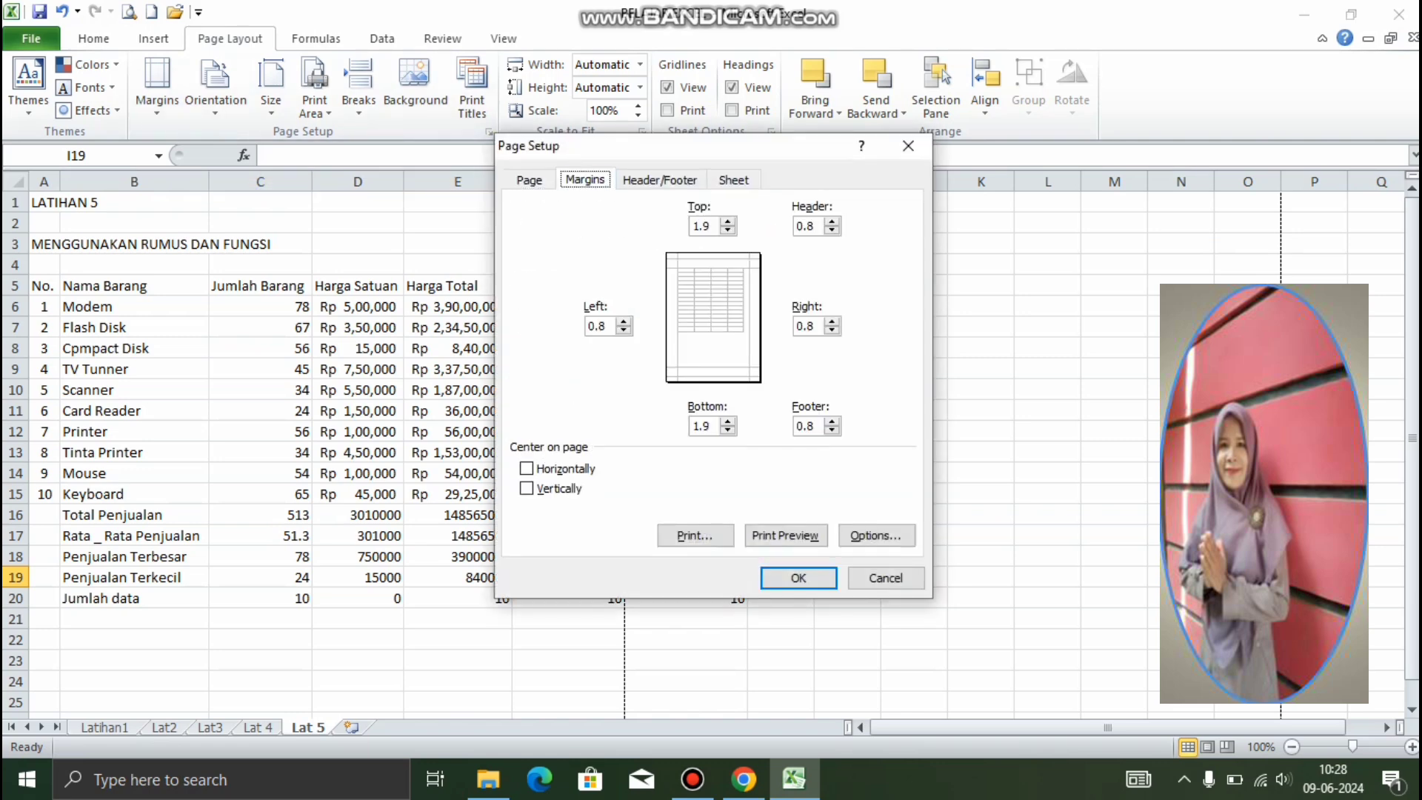
left_click(831, 330)
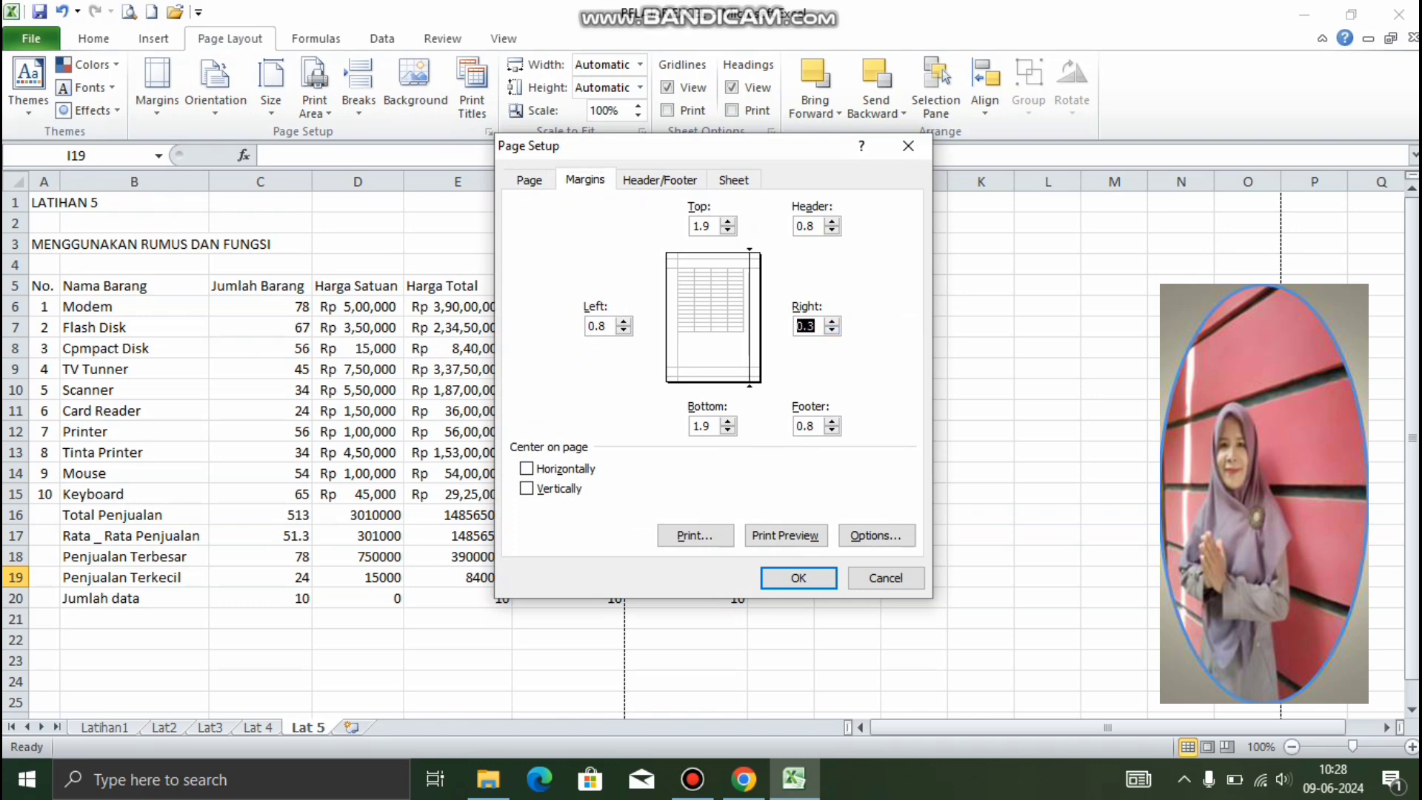
left_click(624, 330)
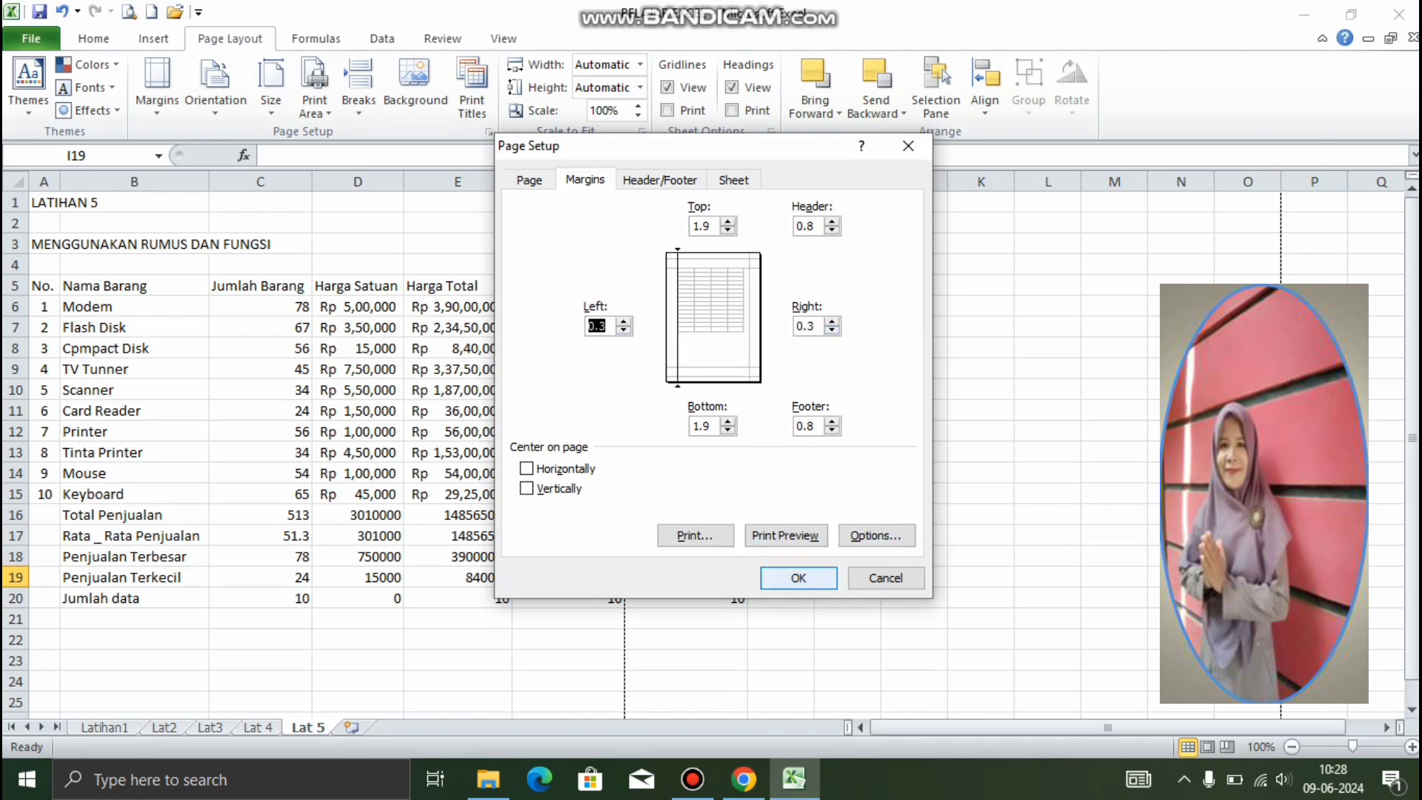
left_click(798, 578)
left_click(913, 452)
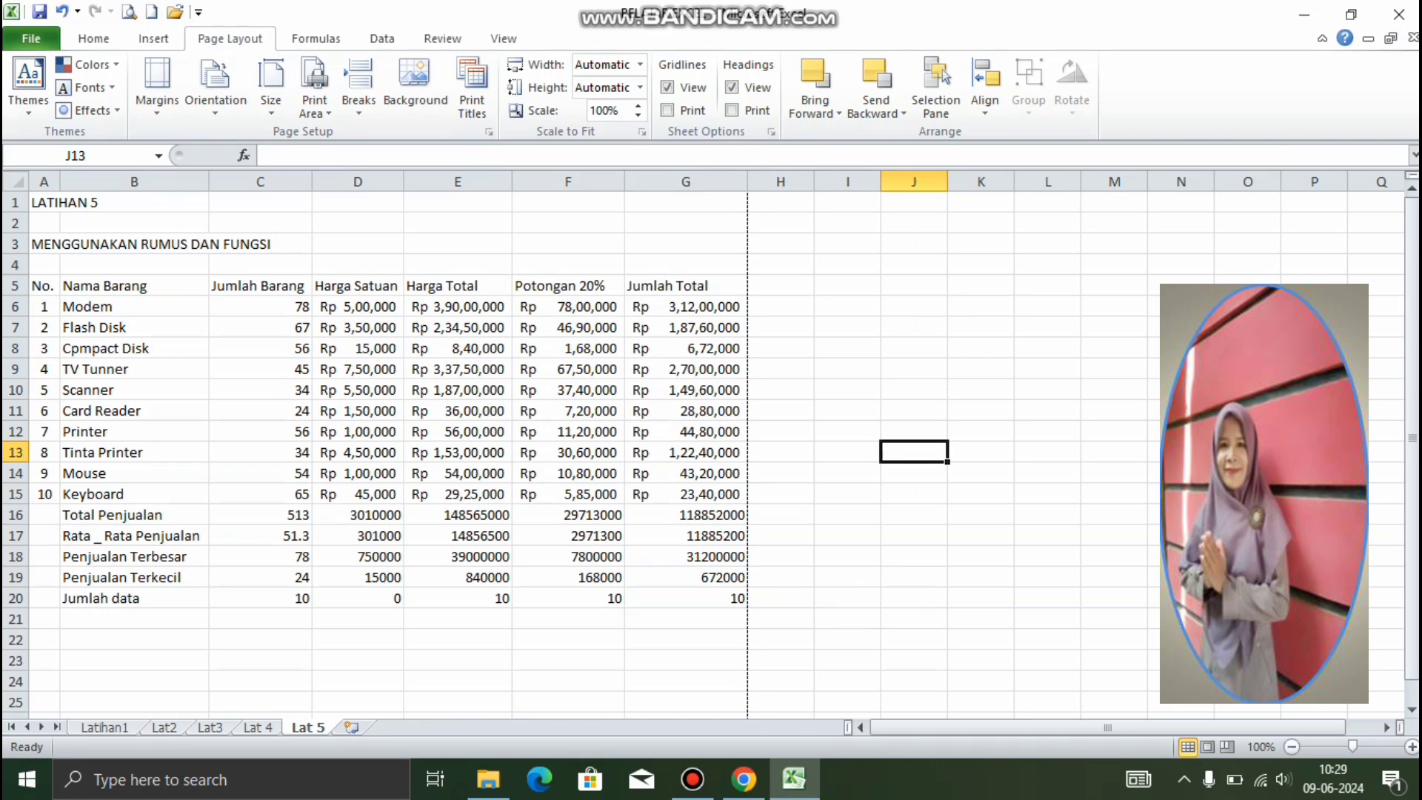
Step: Apply thin outline and inside borders to the whole table, range A5:G20
left_click_drag(42, 286, 685, 598)
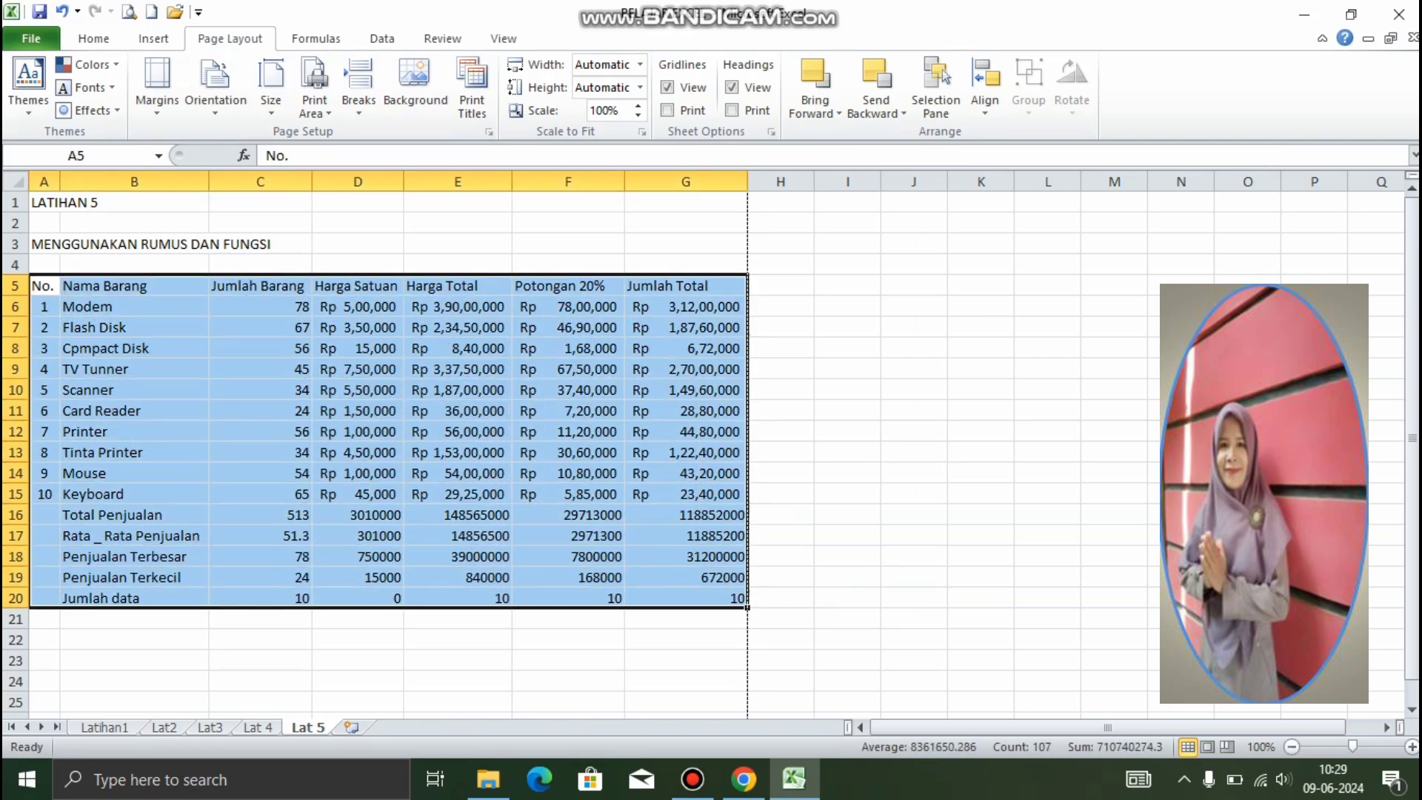
right_click(444, 469)
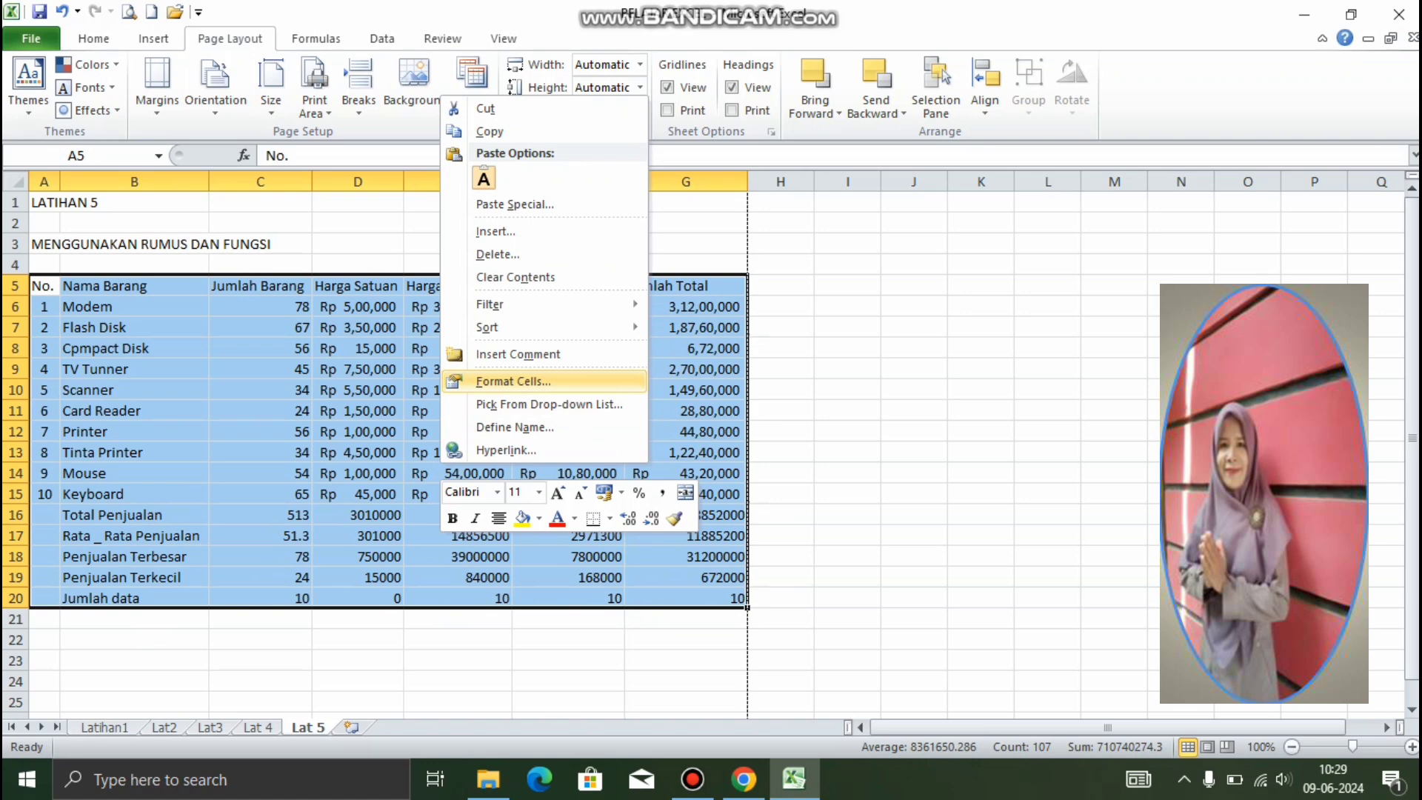
key("Return")
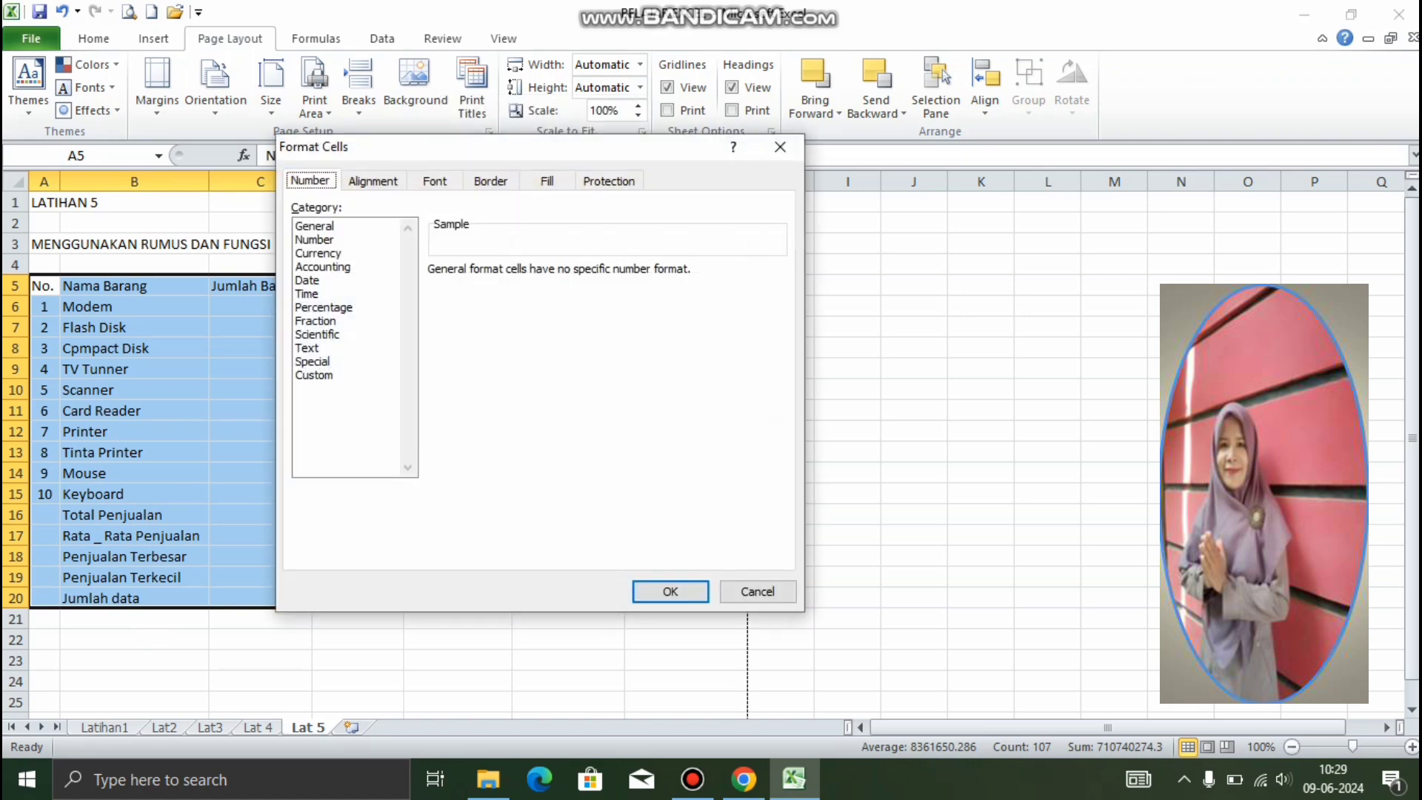
left_click(490, 181)
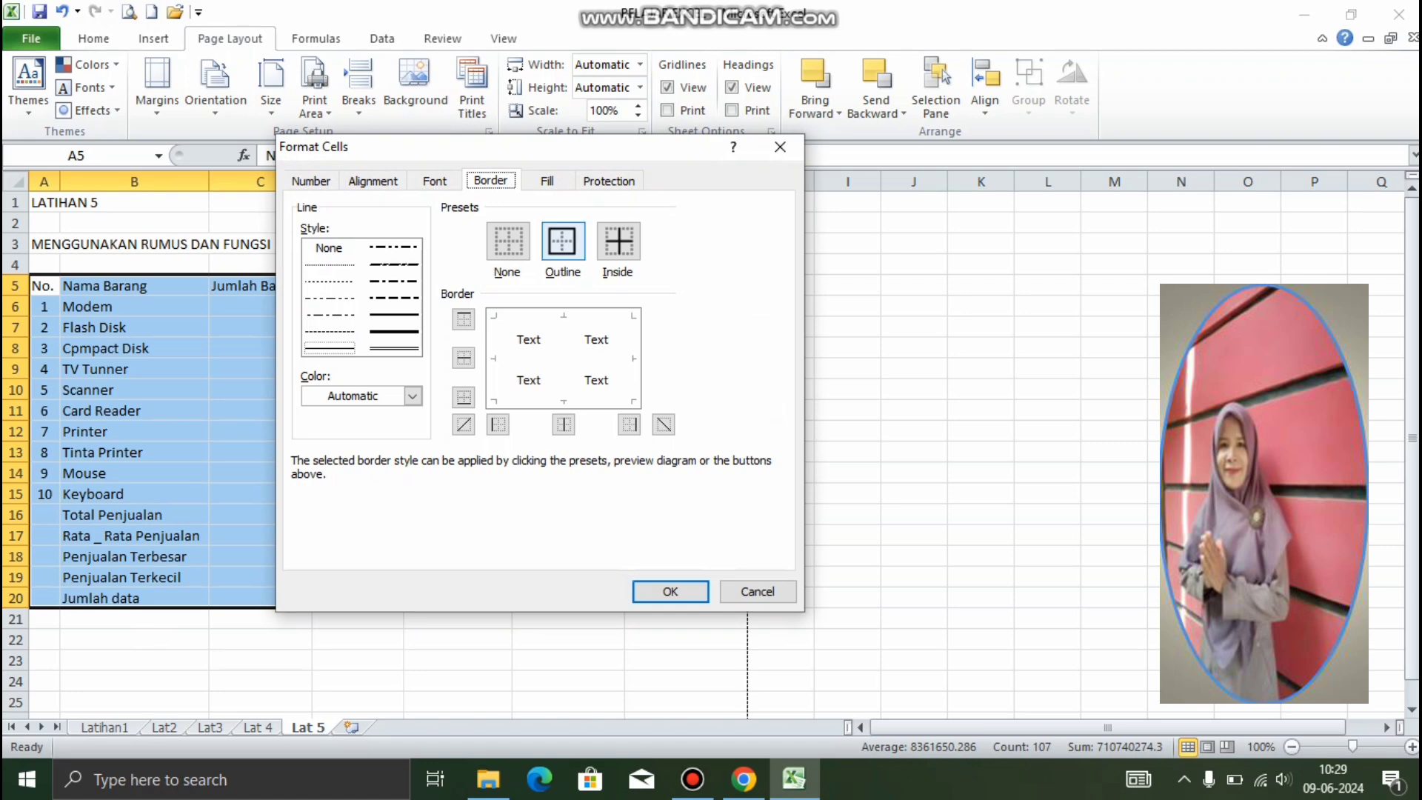
left_click(562, 240)
left_click(618, 240)
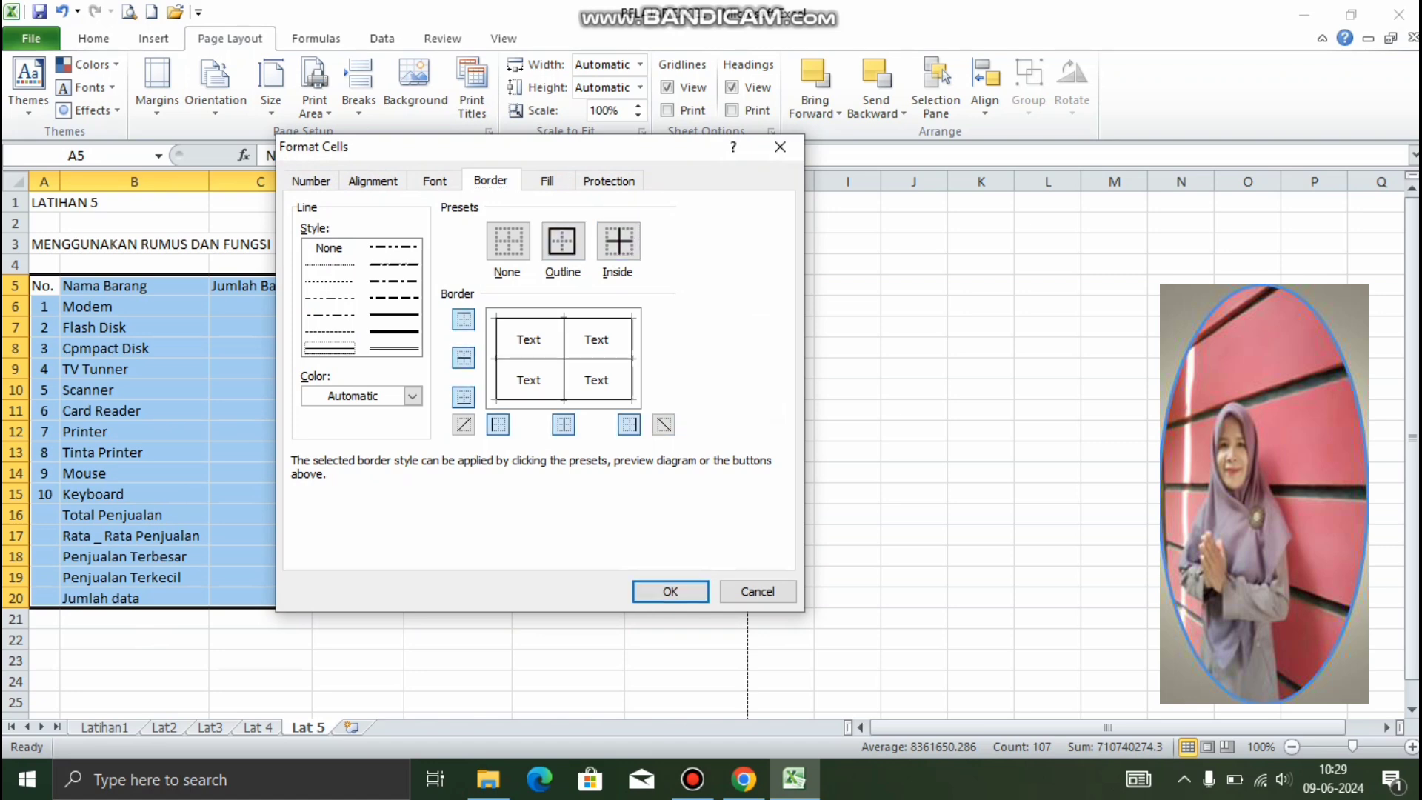
key("Return")
left_click(847, 451)
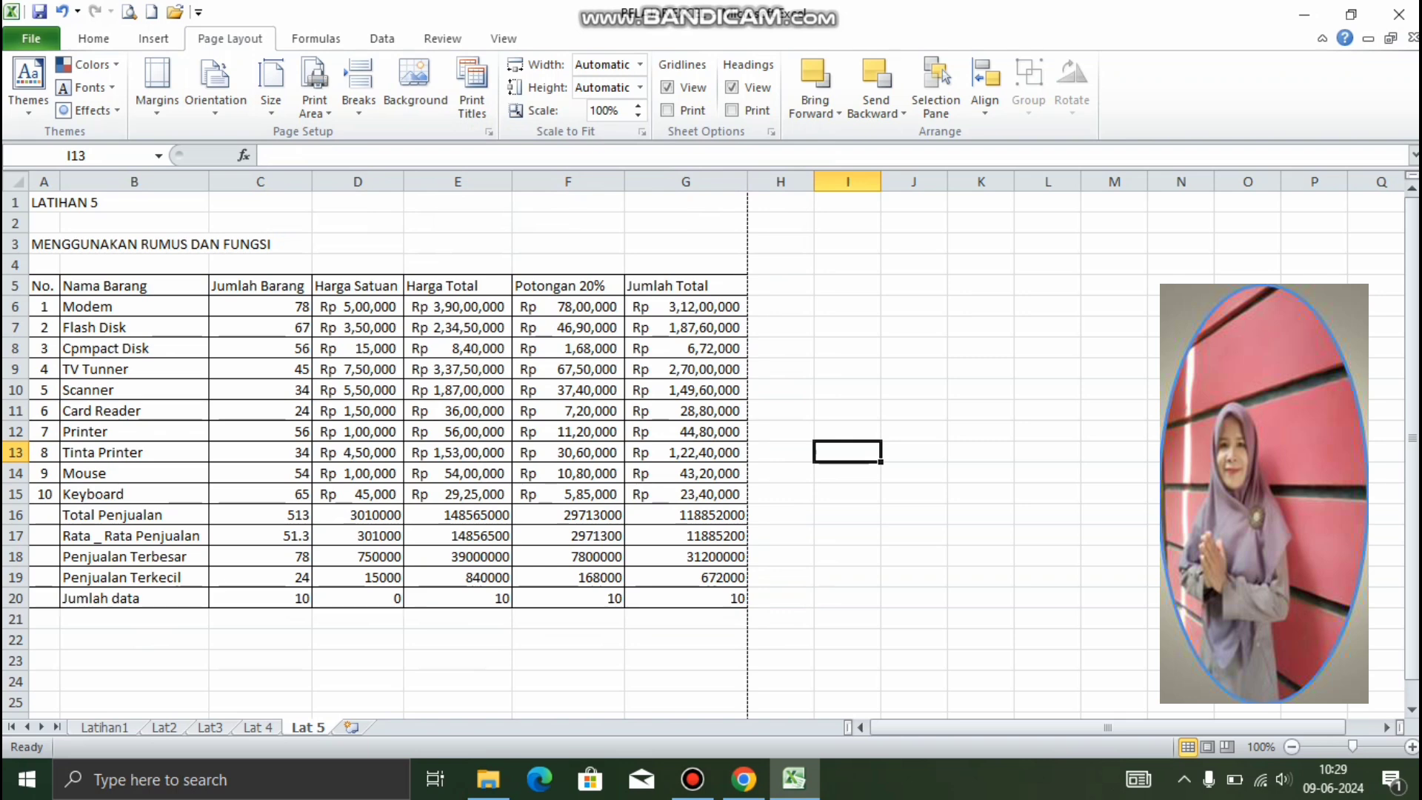
Step: Make the titles and the column headings in A1:G5 bold
left_click_drag(133, 203, 133, 223)
left_click_drag(45, 202, 685, 285)
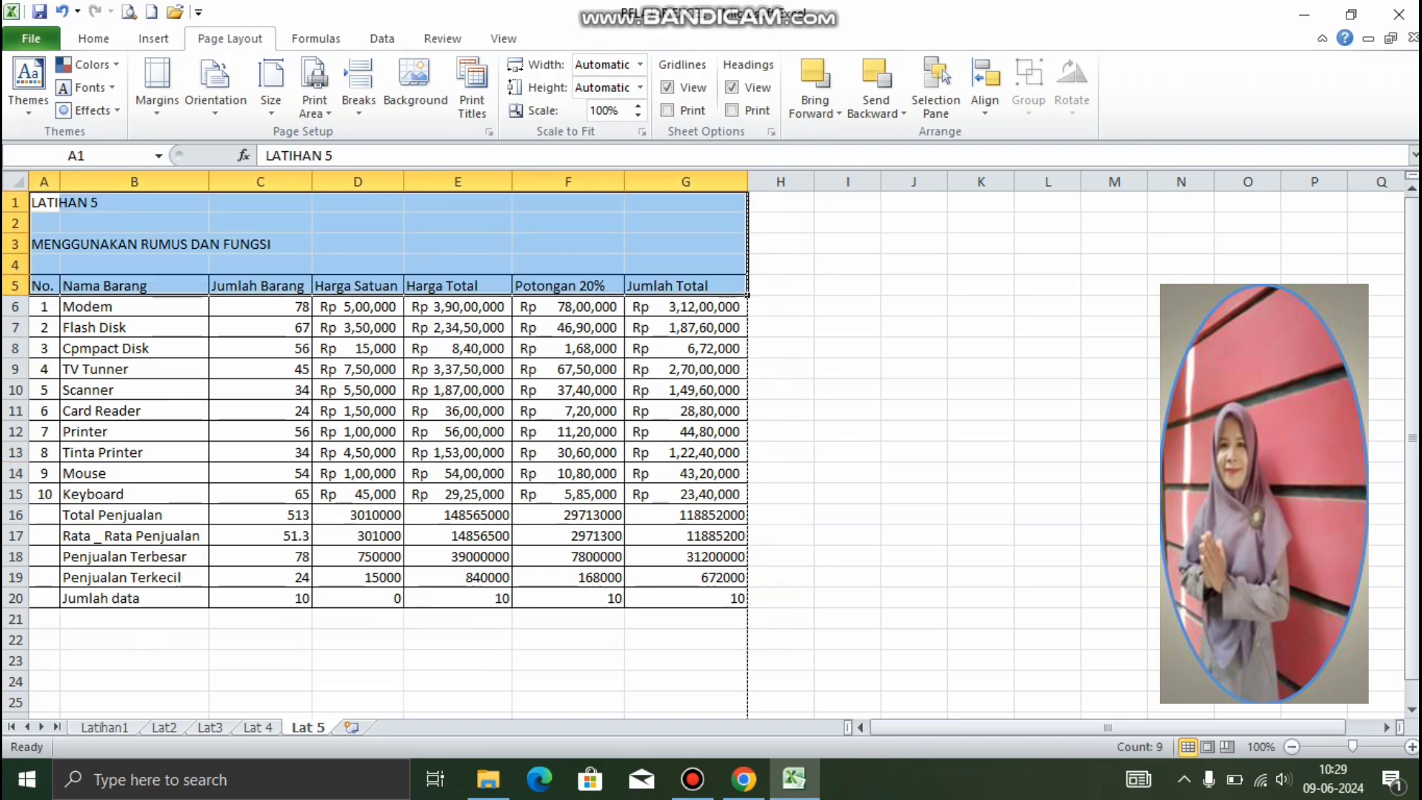
left_click(93, 38)
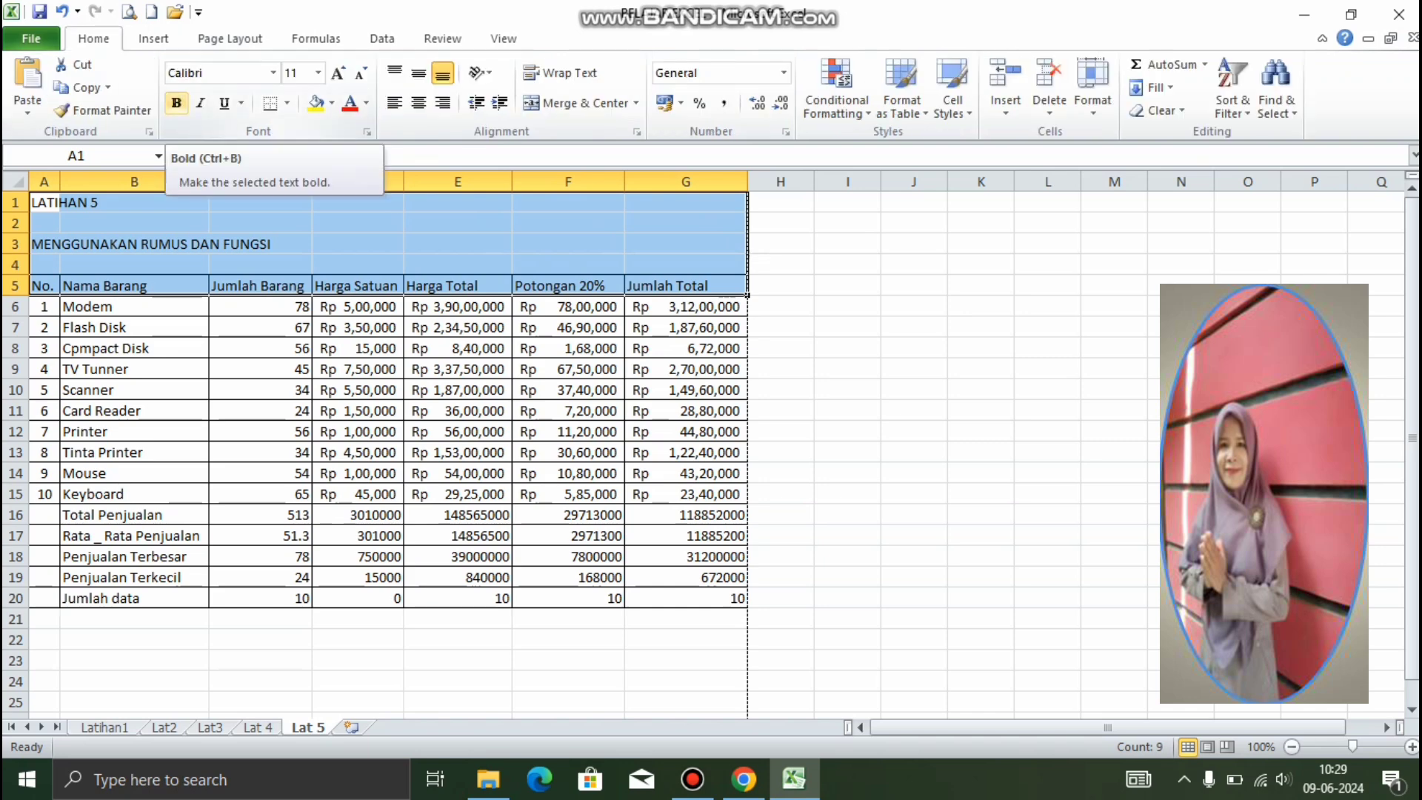
left_click(176, 103)
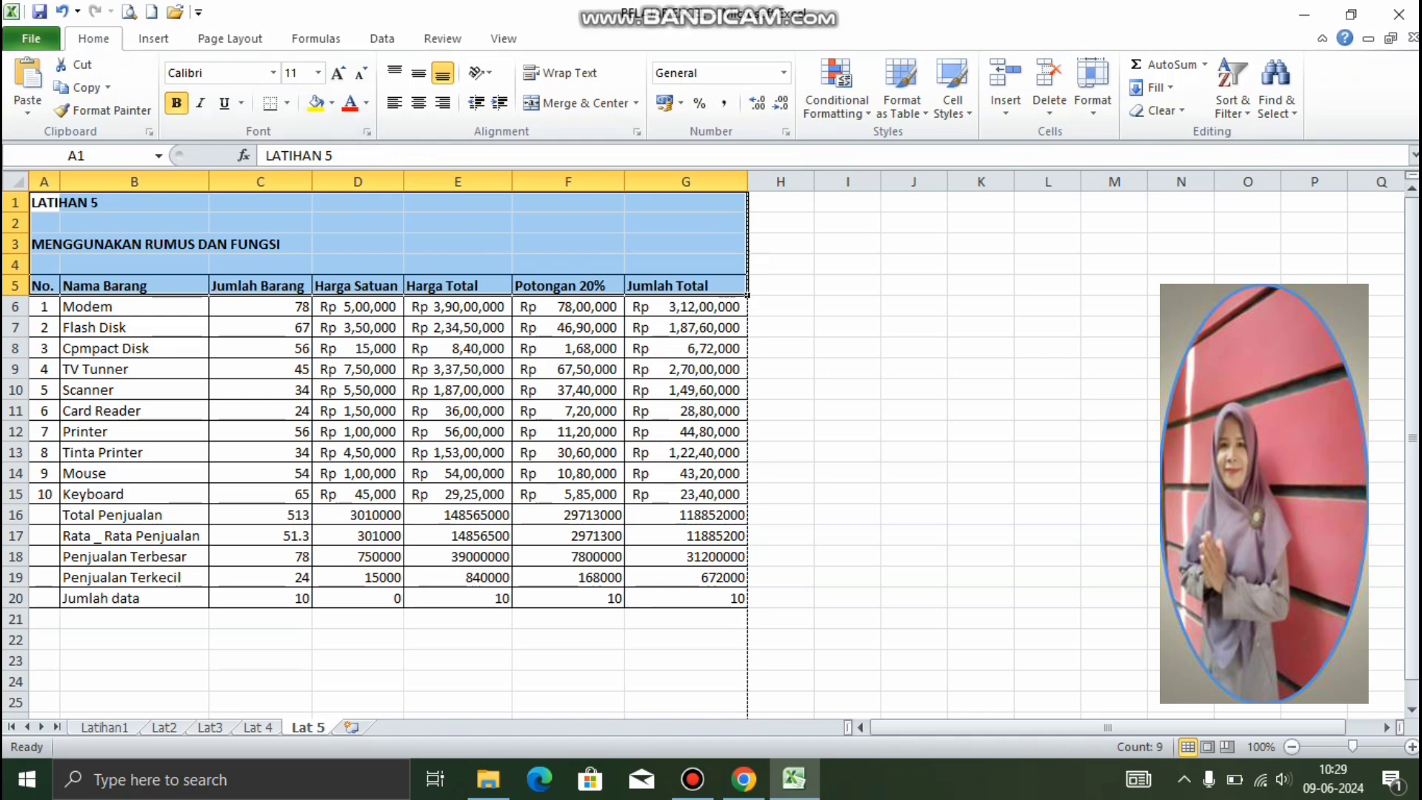
Step: Make the summary rows from Total Penjualan to Jumlah data, range A16:G20, bold
left_click_drag(44, 514, 689, 598)
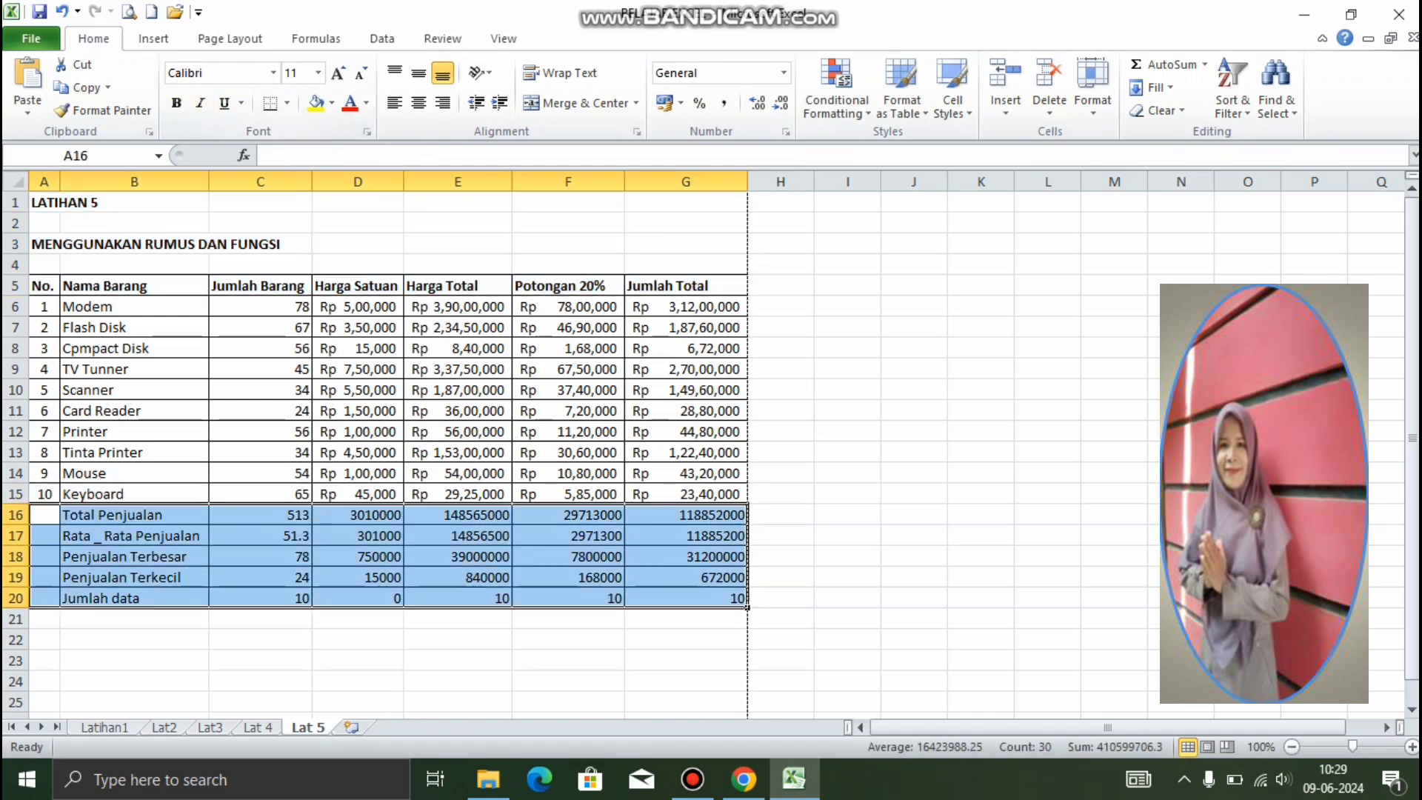
left_click(176, 103)
left_click(848, 473)
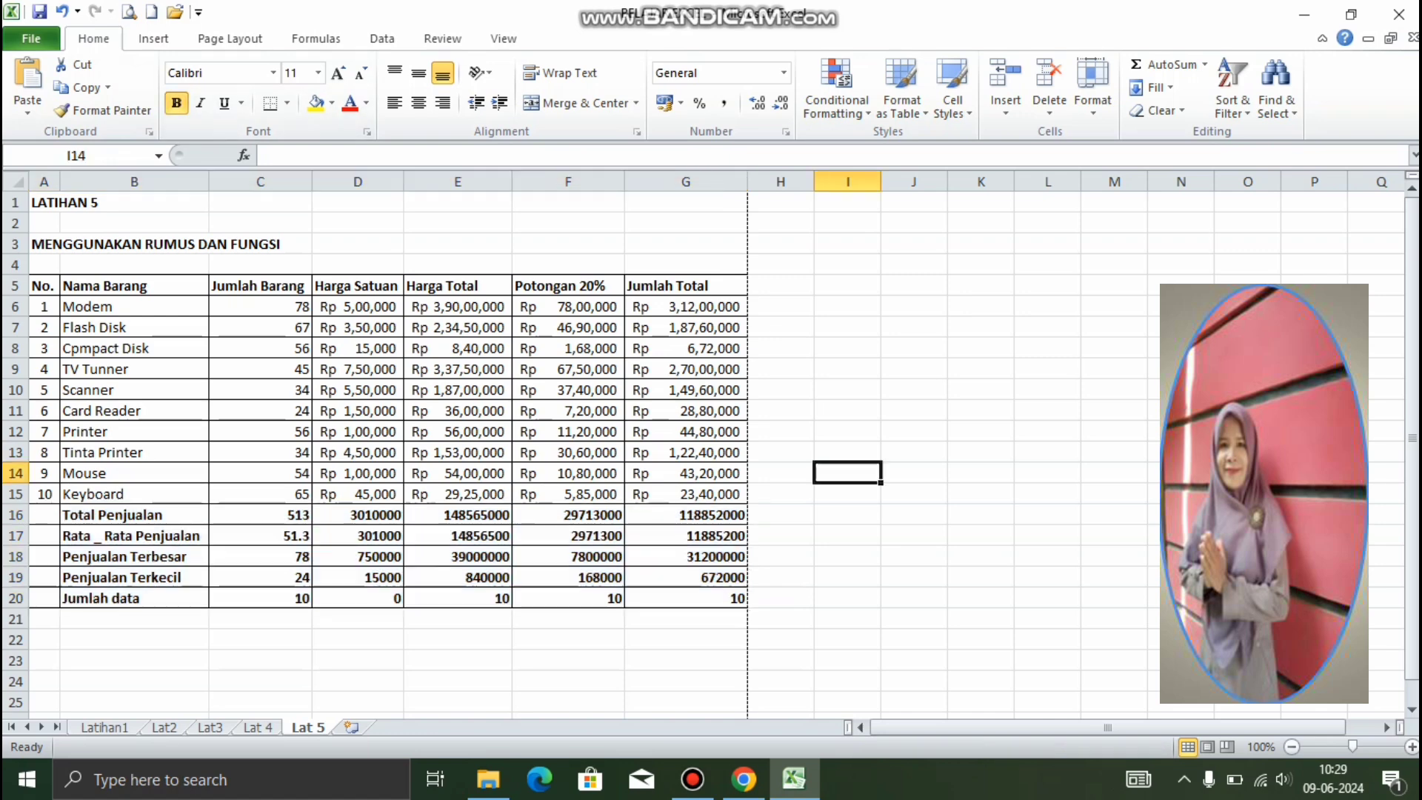
Step: Center the contents of the whole table, range A5:G20, horizontally and middle-align them vertically
left_click(56, 291)
left_click_drag(57, 290, 746, 605)
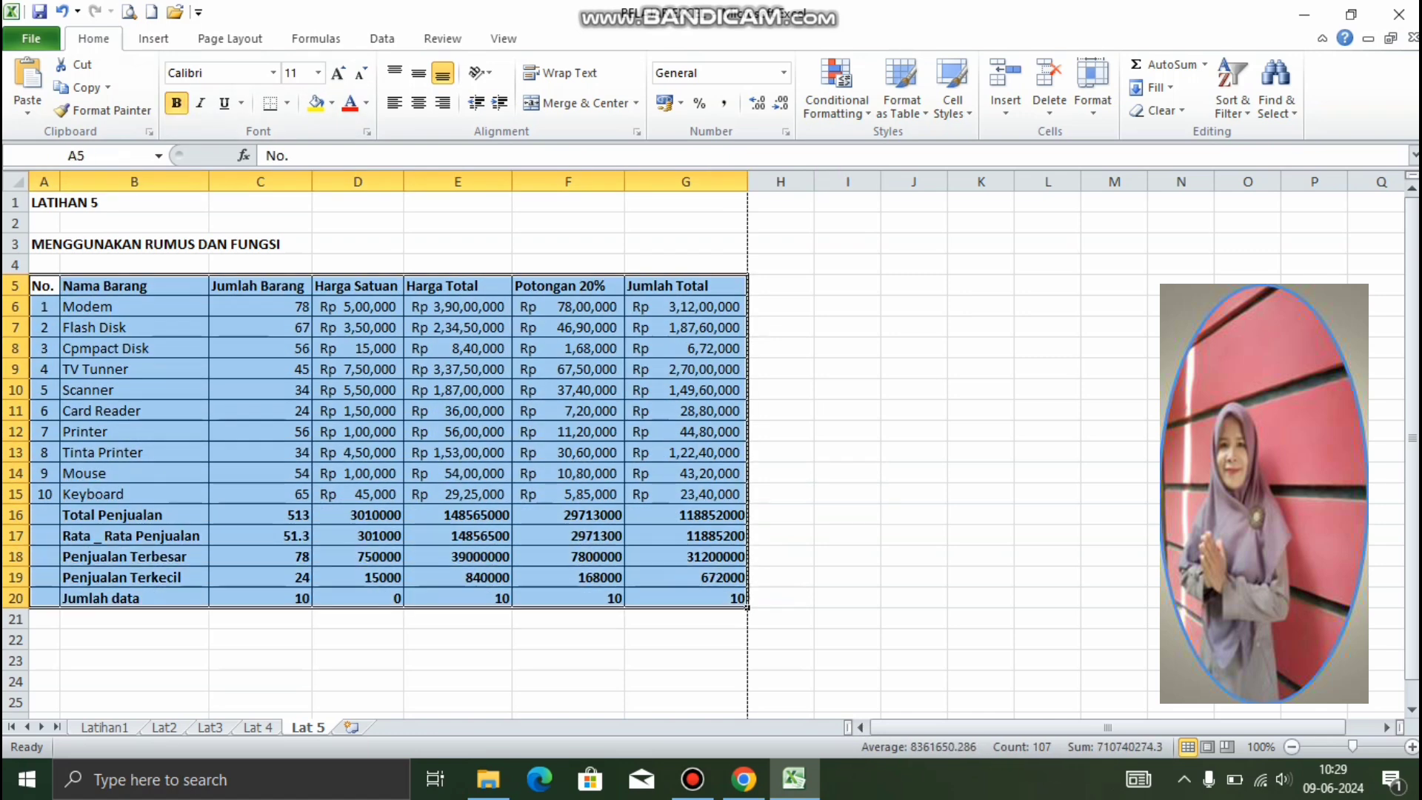
left_click(418, 103)
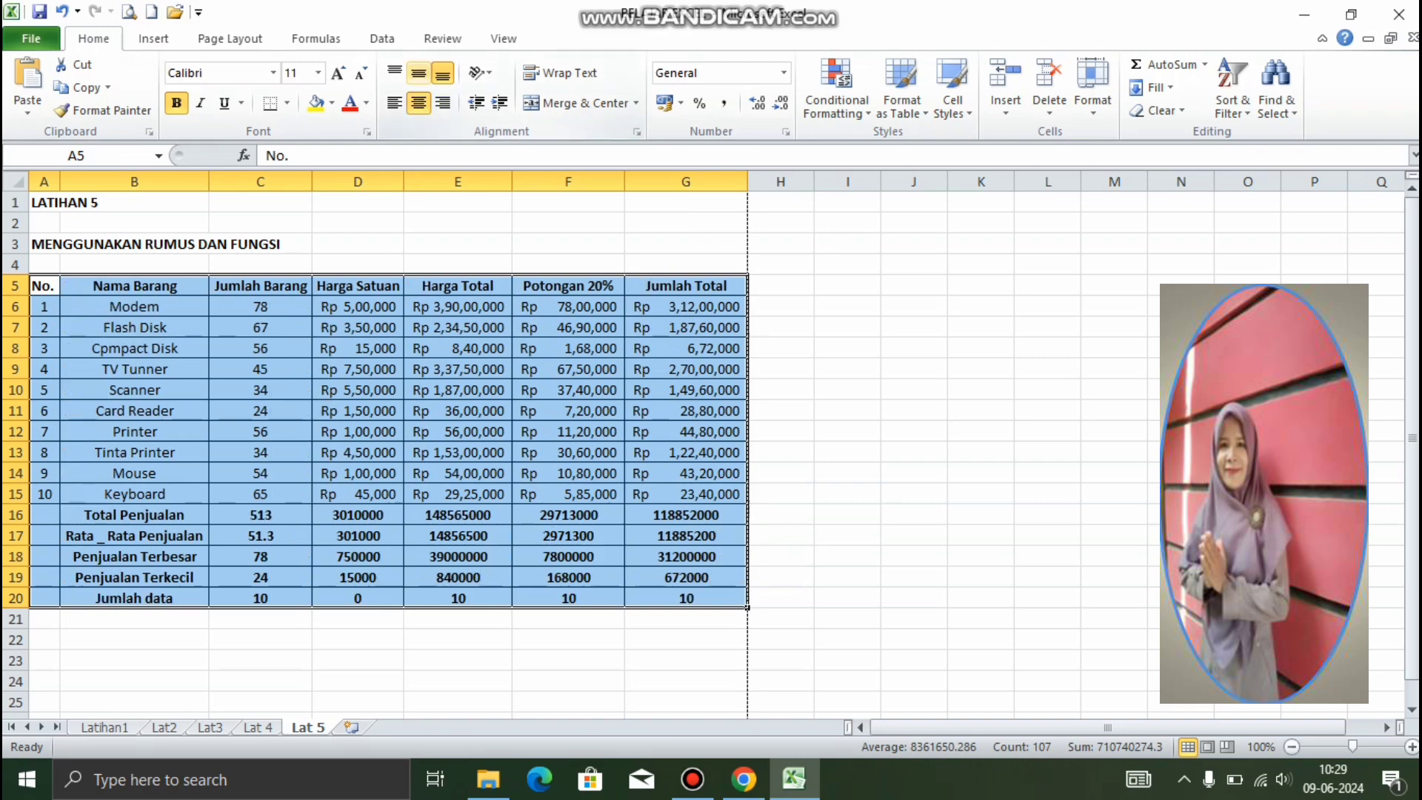
left_click(418, 73)
Step: Left-align the item names in B6:B15 and the summary labels in B16:B20
left_click_drag(134, 306, 134, 494)
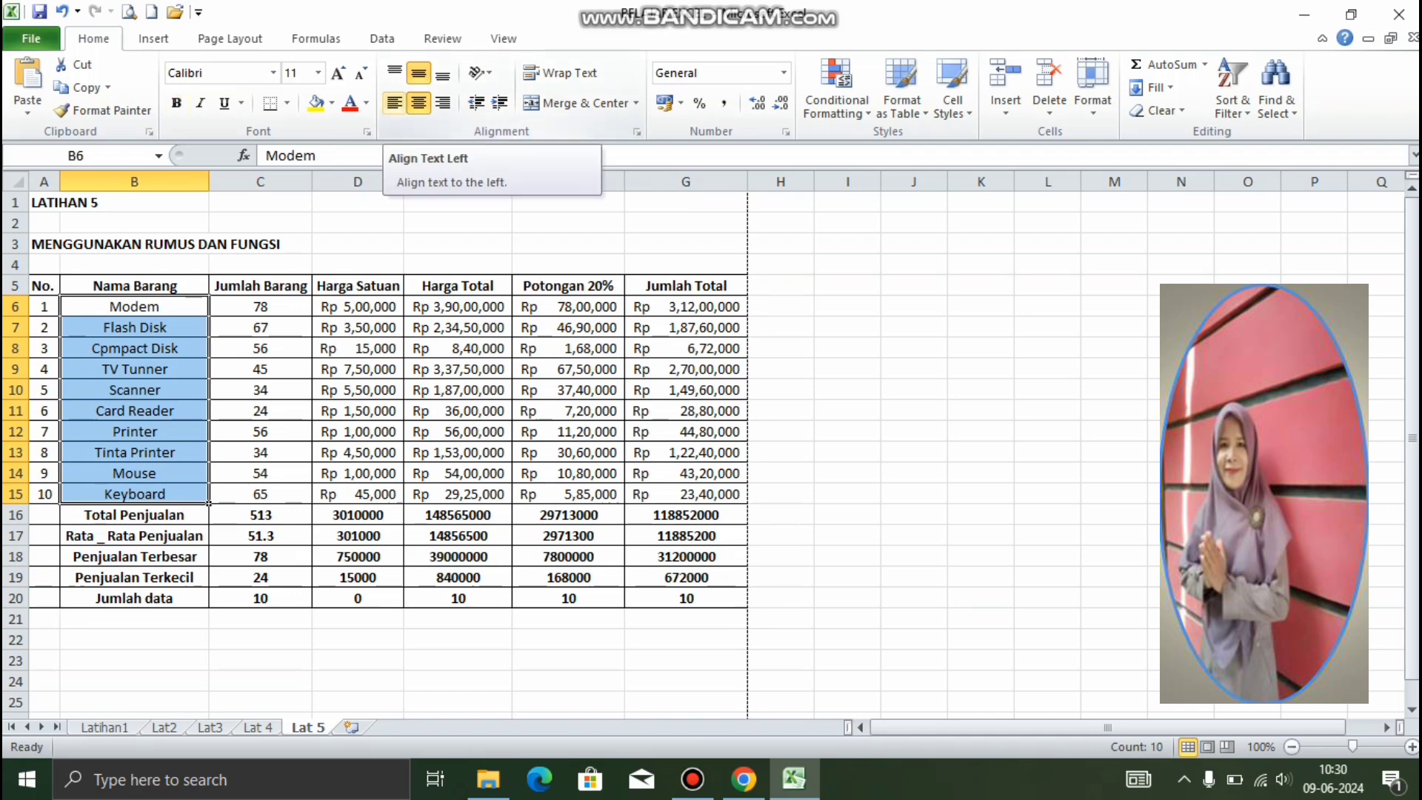
left_click(394, 103)
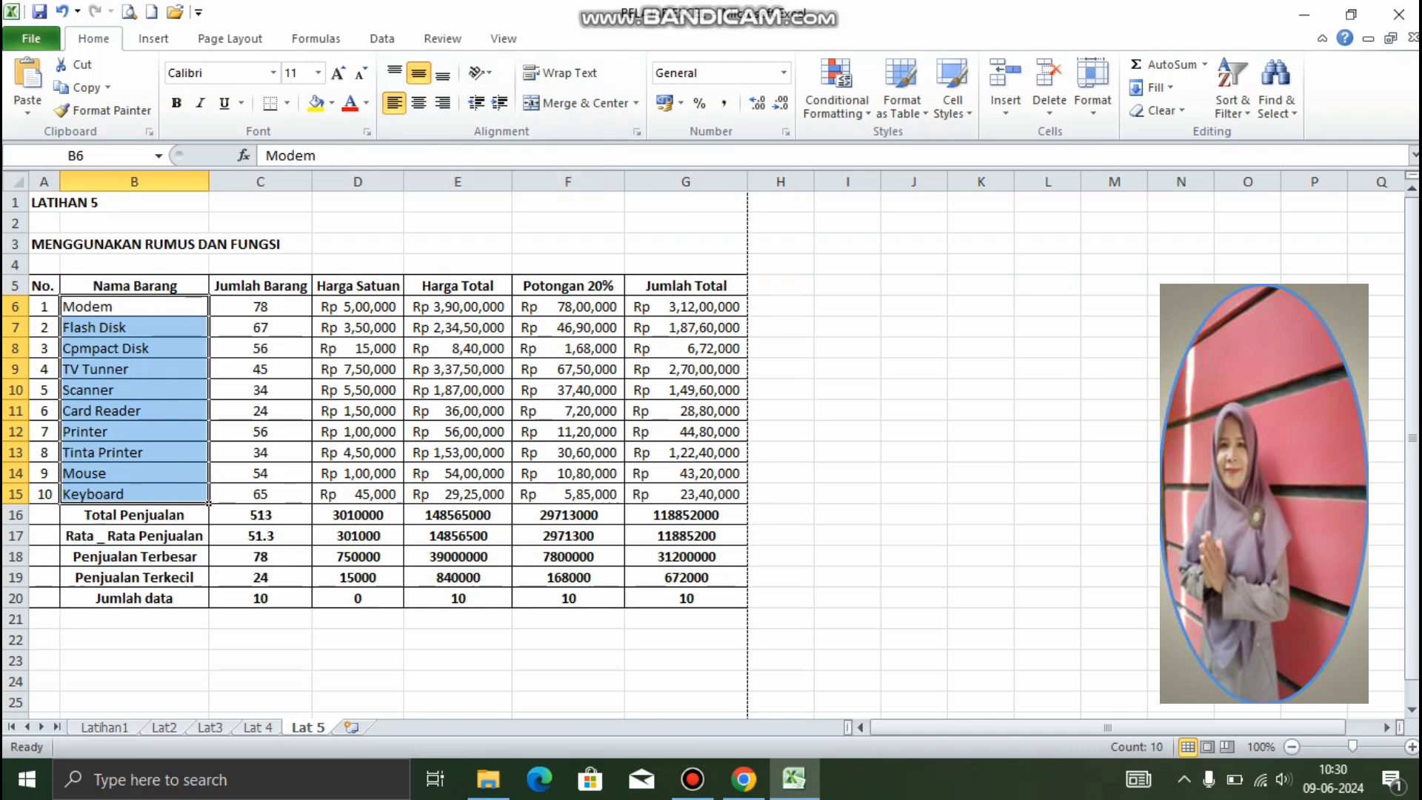
left_click_drag(134, 514, 134, 598)
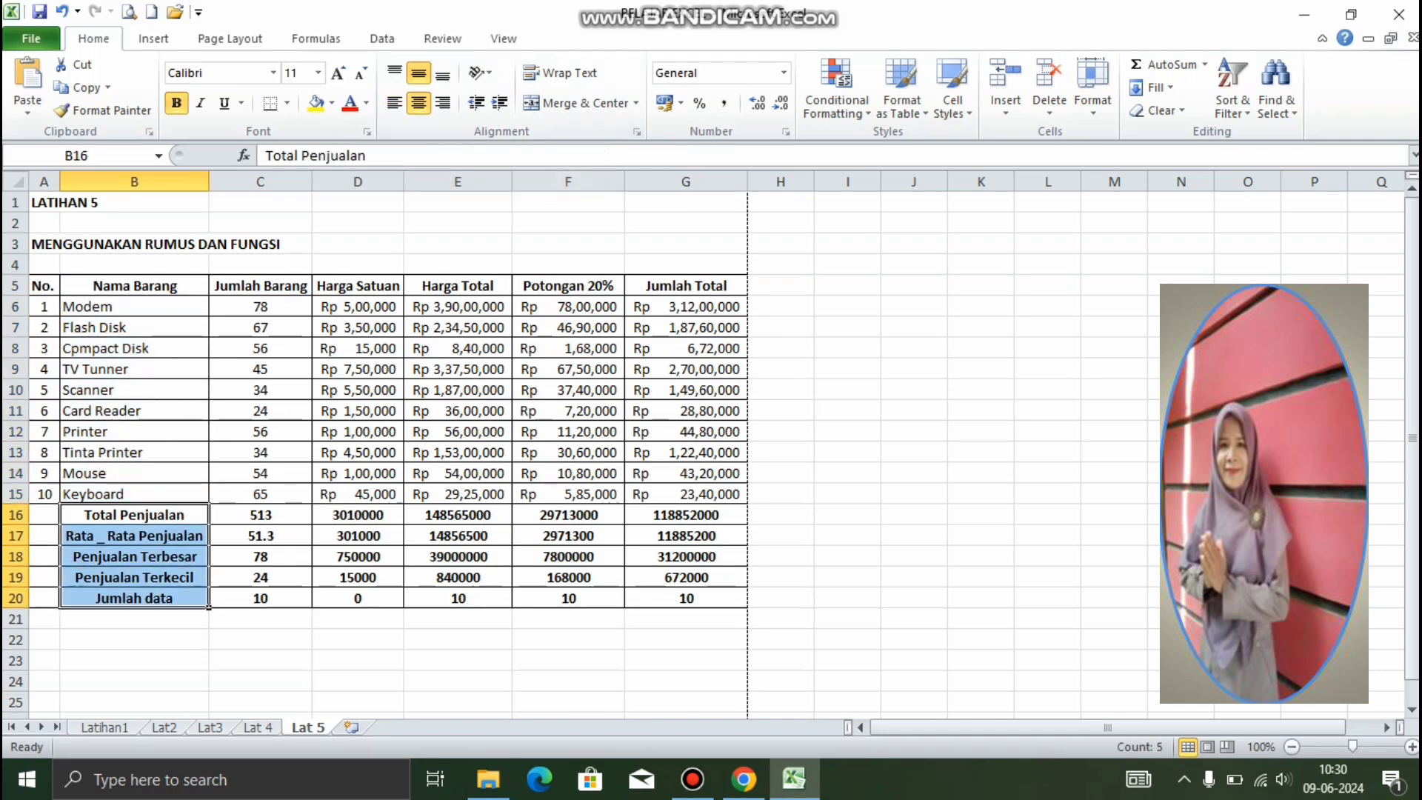
left_click(394, 103)
left_click(914, 556)
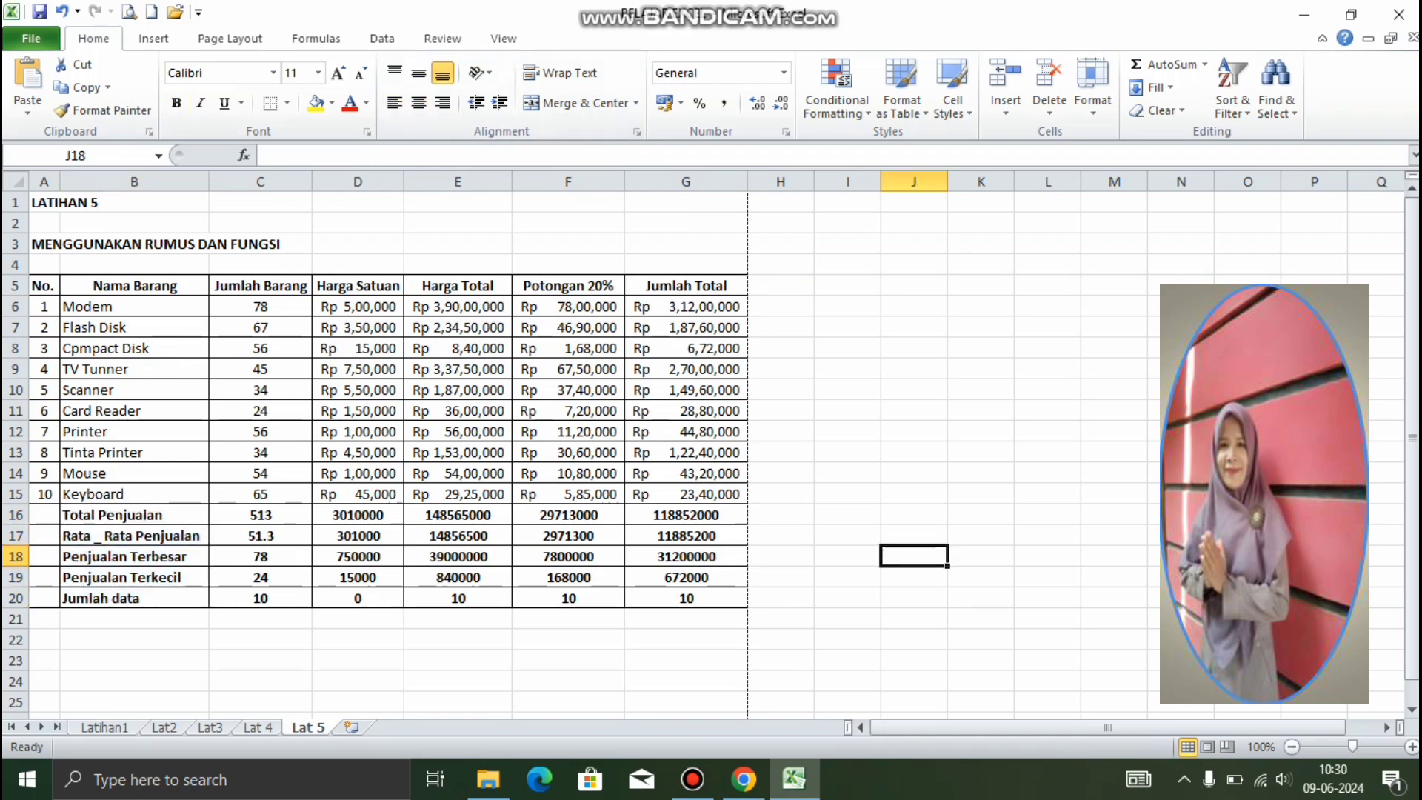
Step: Merge and center columns A and B separately in each summary row, from Total Penjualan in row 16 to Jumlah data in row 20
left_click_drag(45, 515, 148, 517)
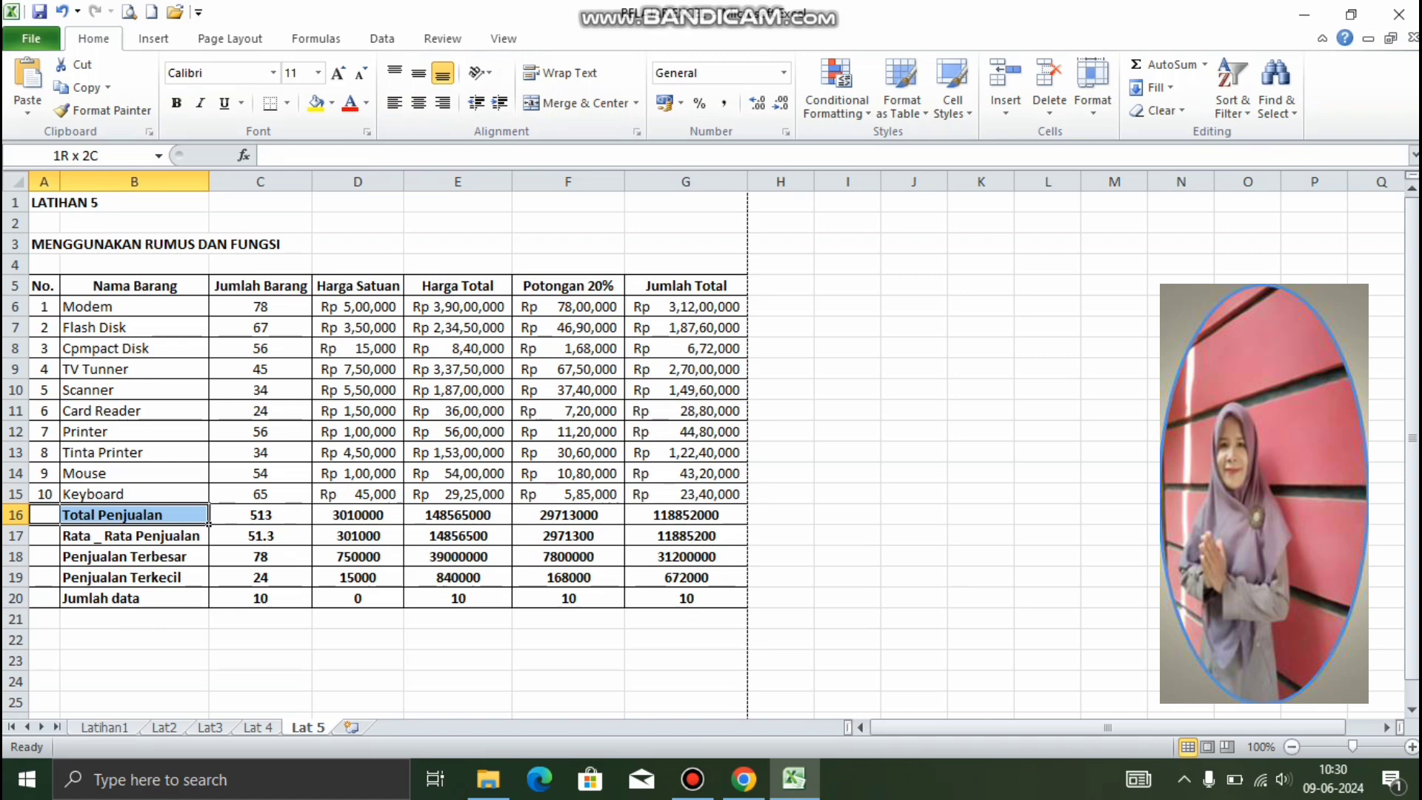
left_click_drag(148, 516, 148, 516)
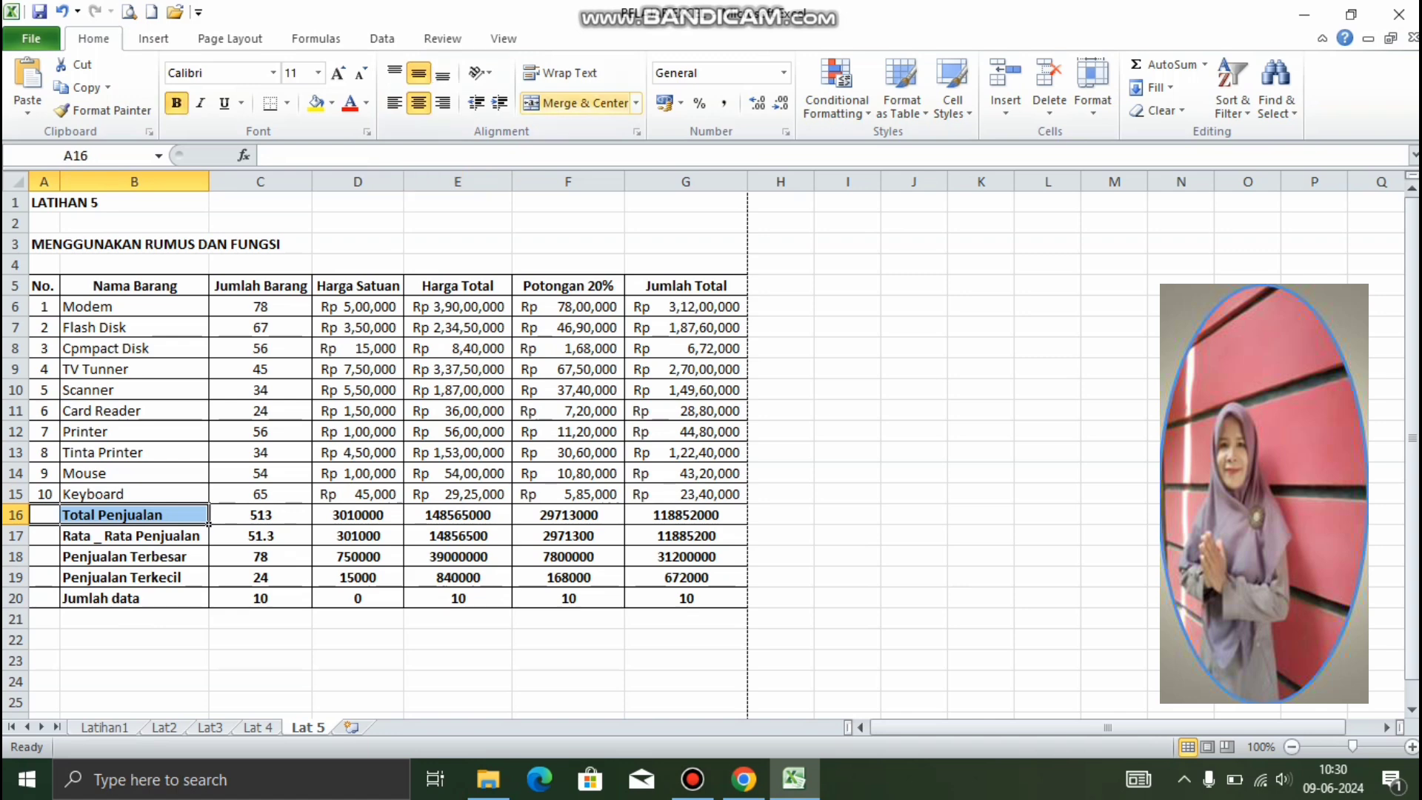
left_click(578, 103)
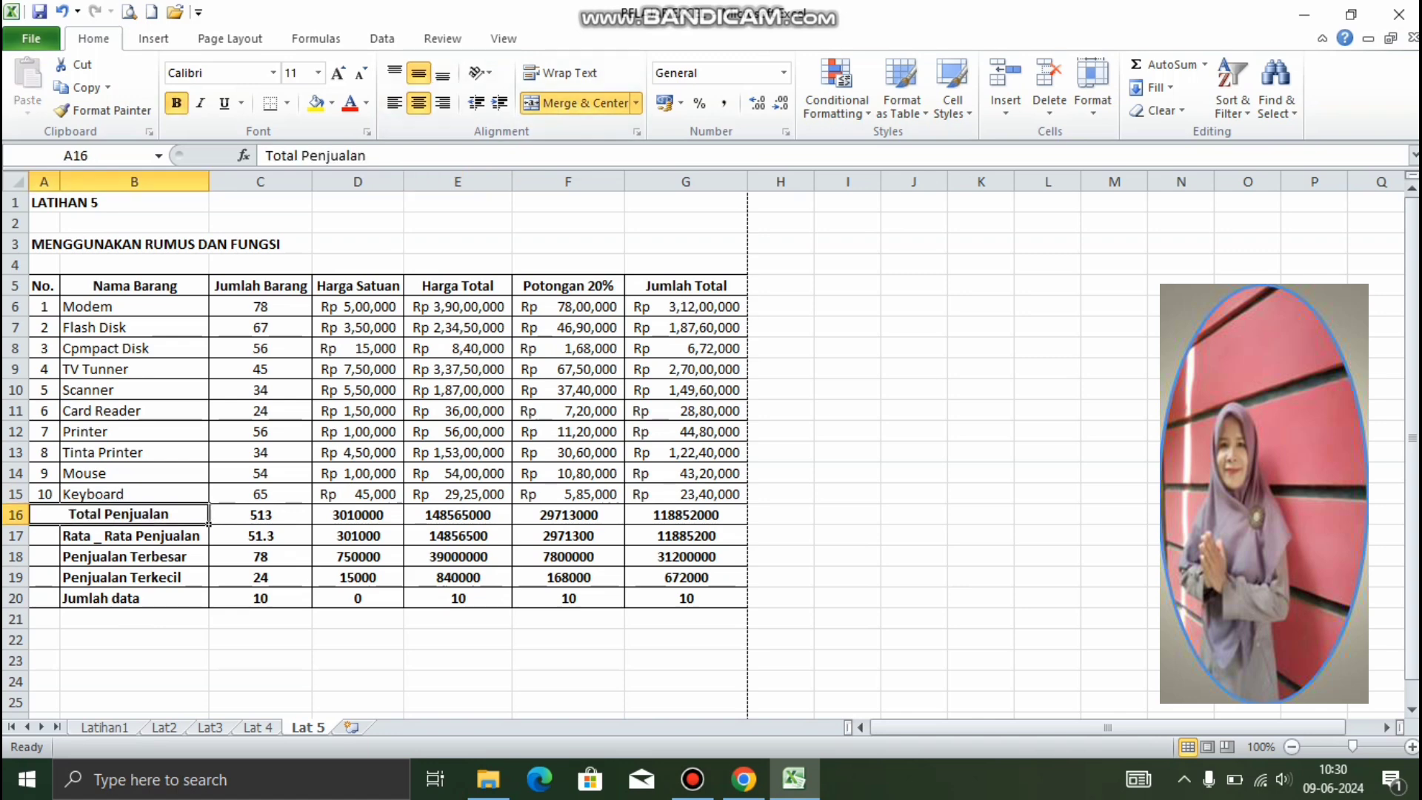
left_click_drag(44, 535, 148, 536)
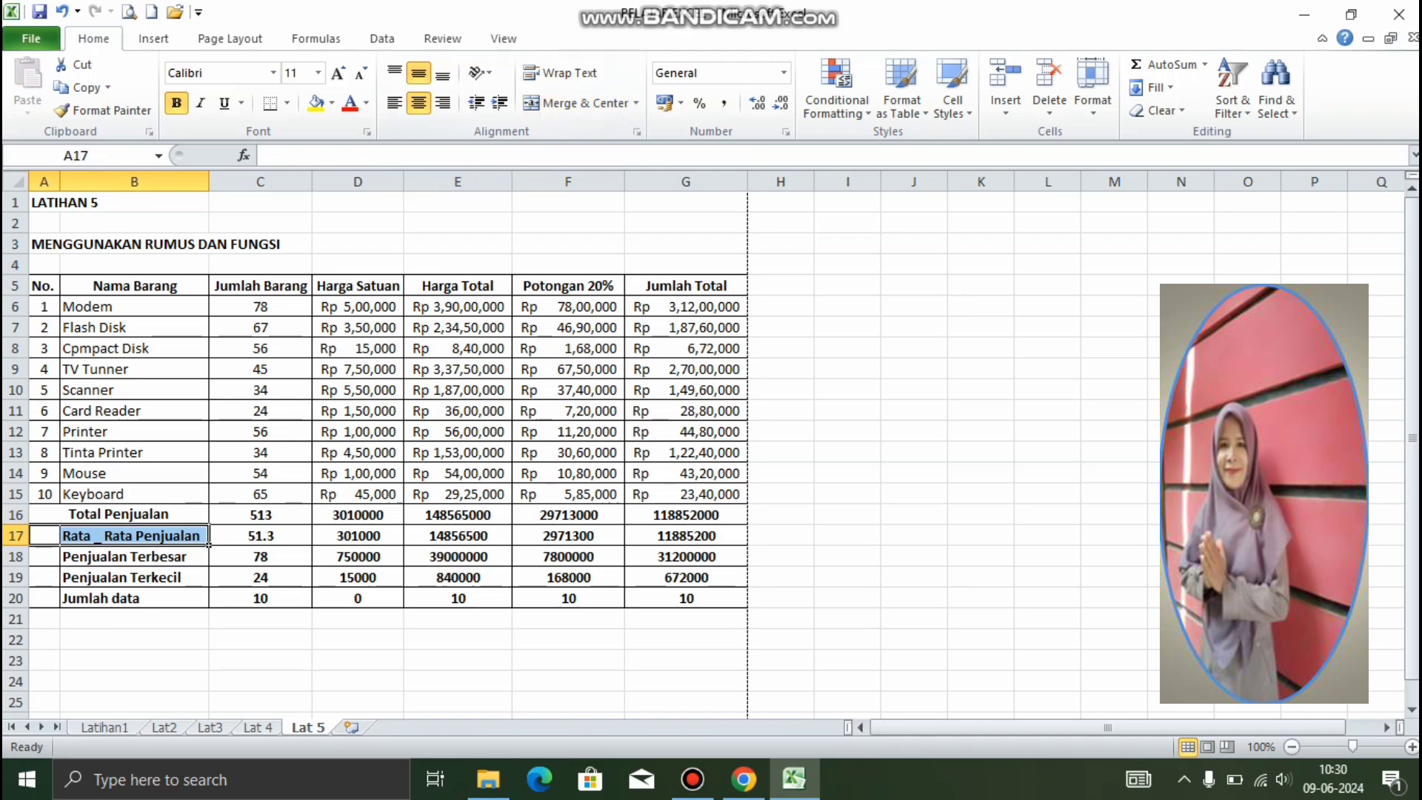
left_click(578, 103)
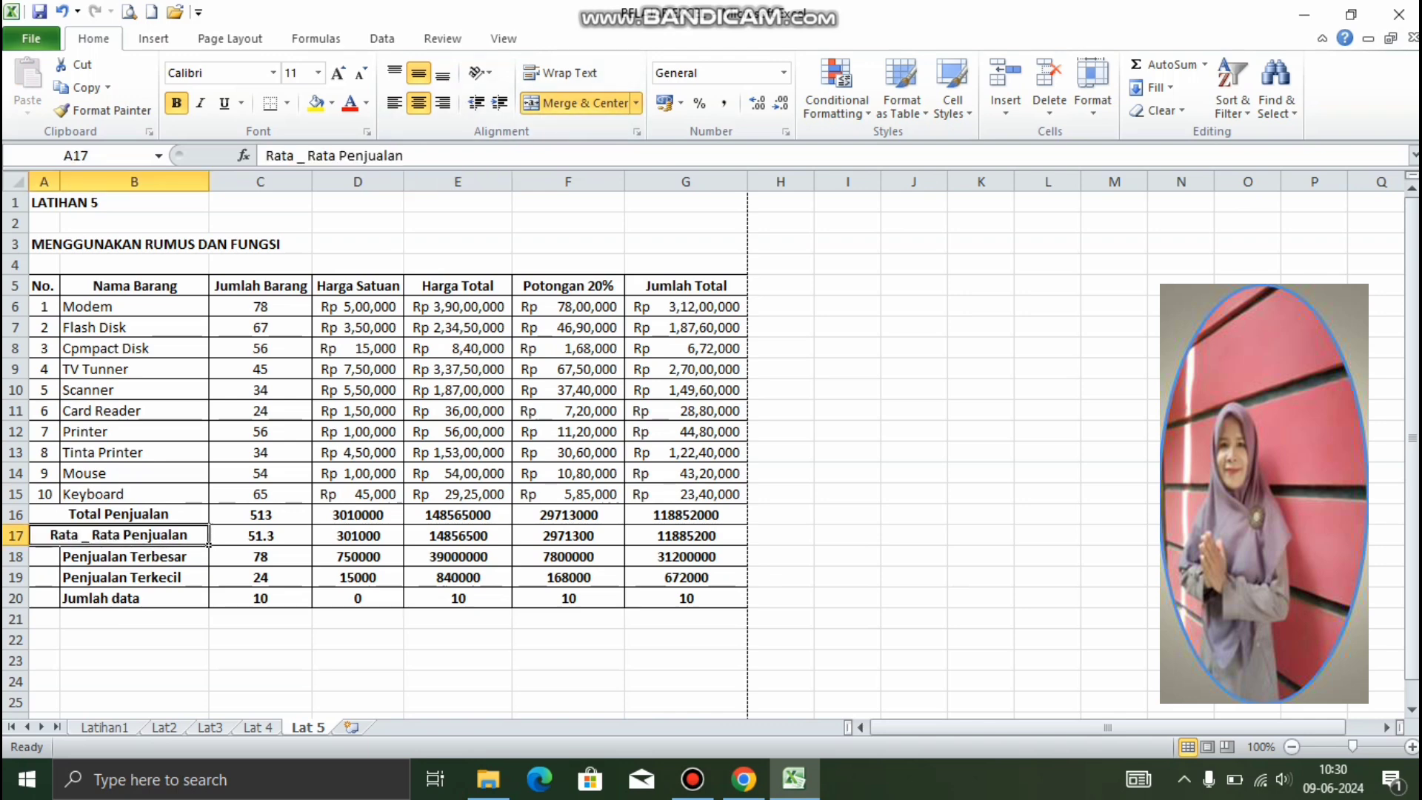
left_click_drag(44, 557, 209, 566)
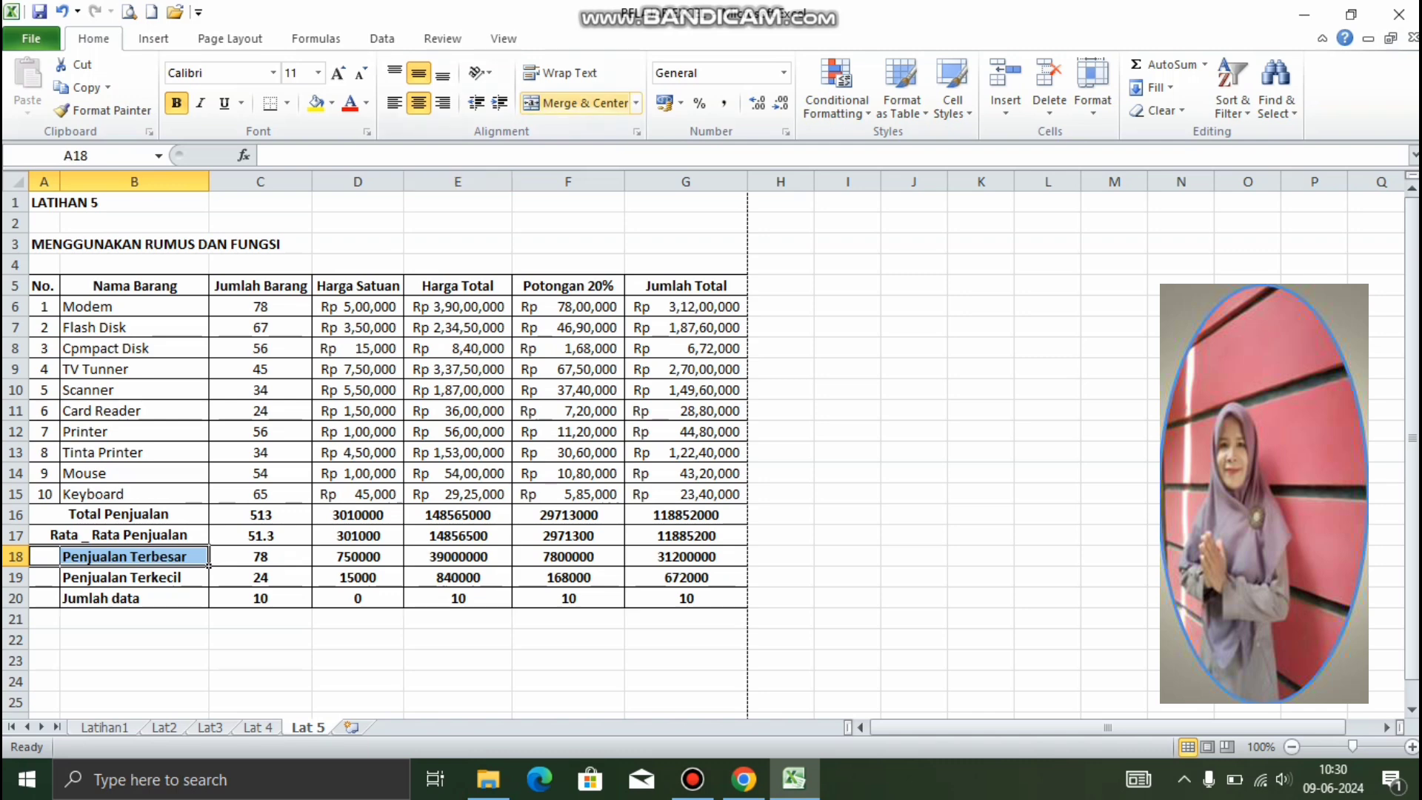
left_click(574, 103)
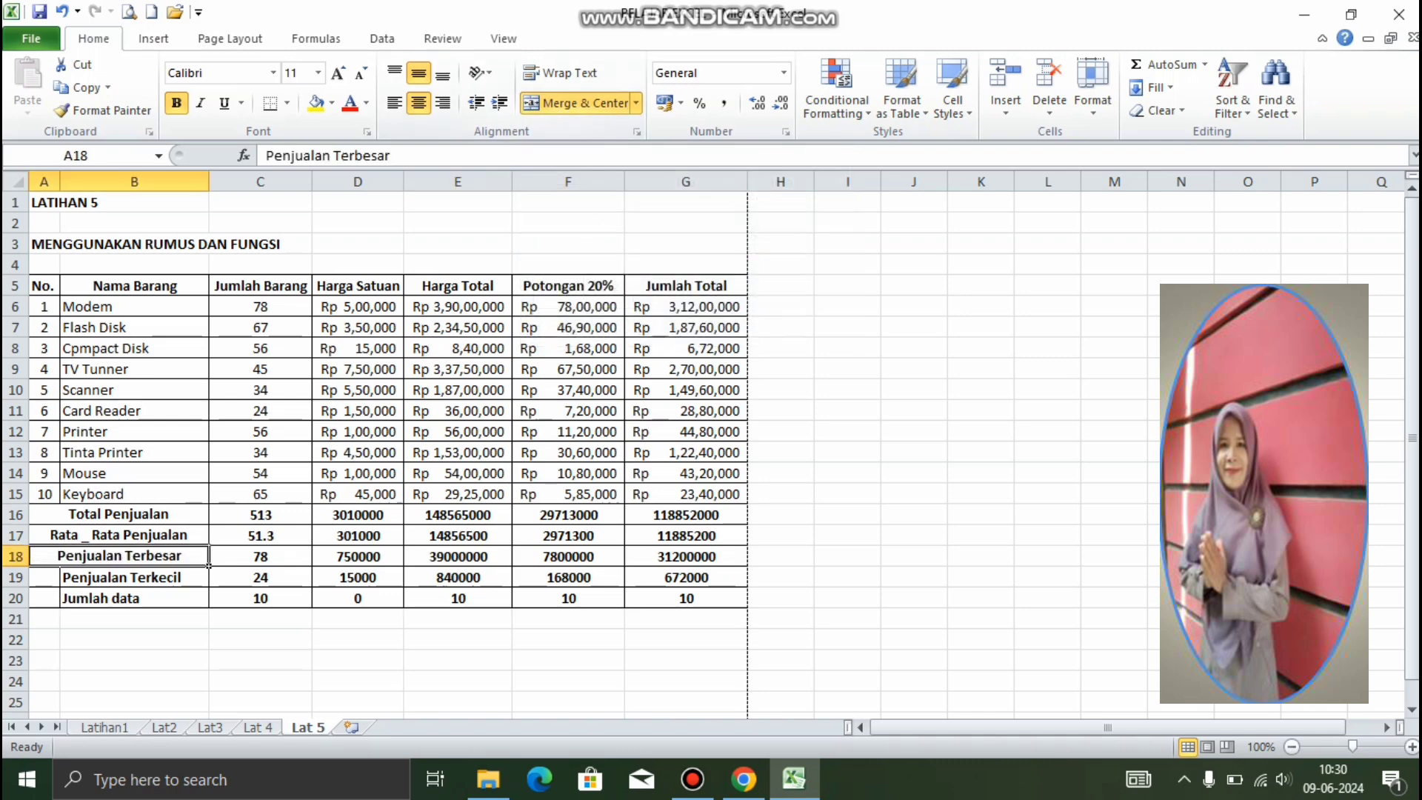
left_click_drag(45, 577, 209, 586)
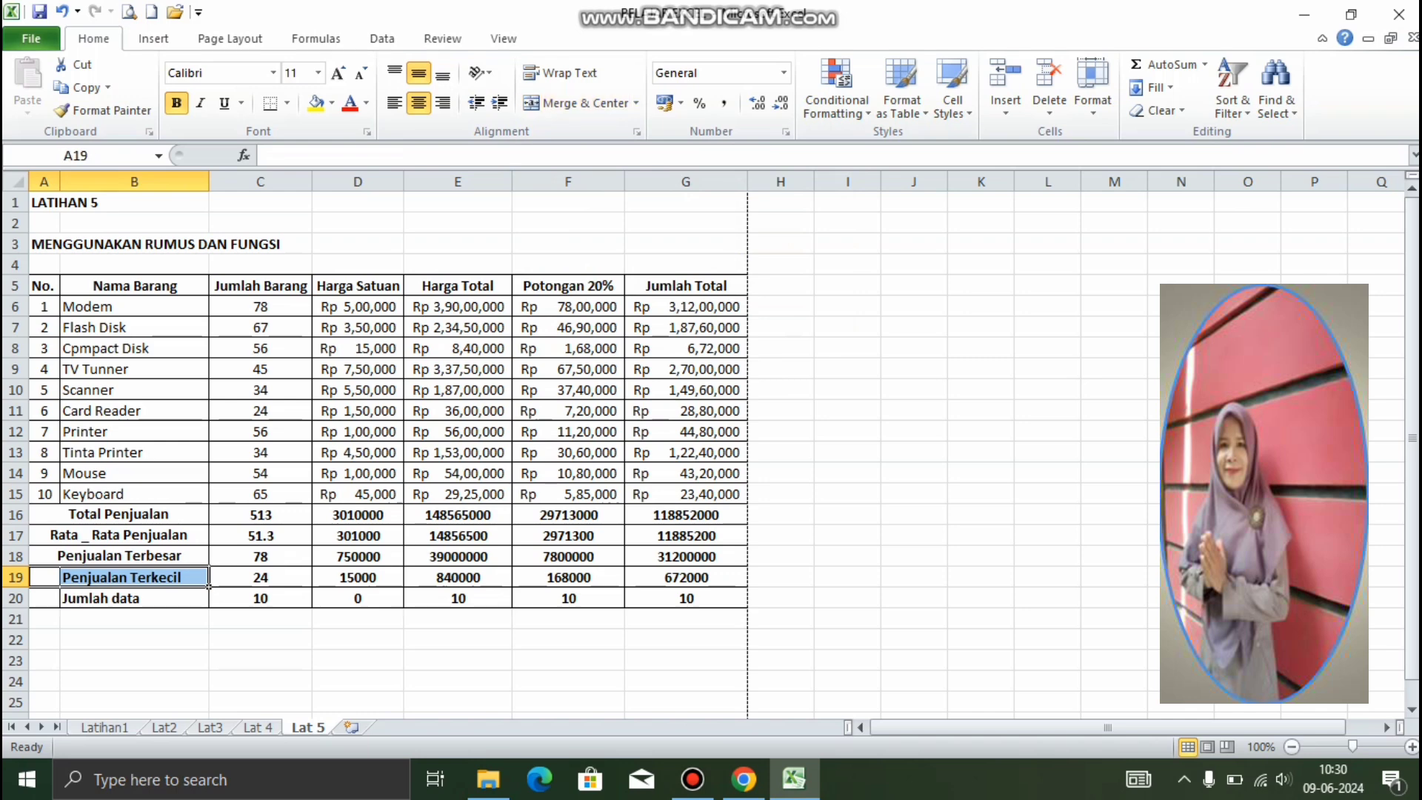
left_click(576, 103)
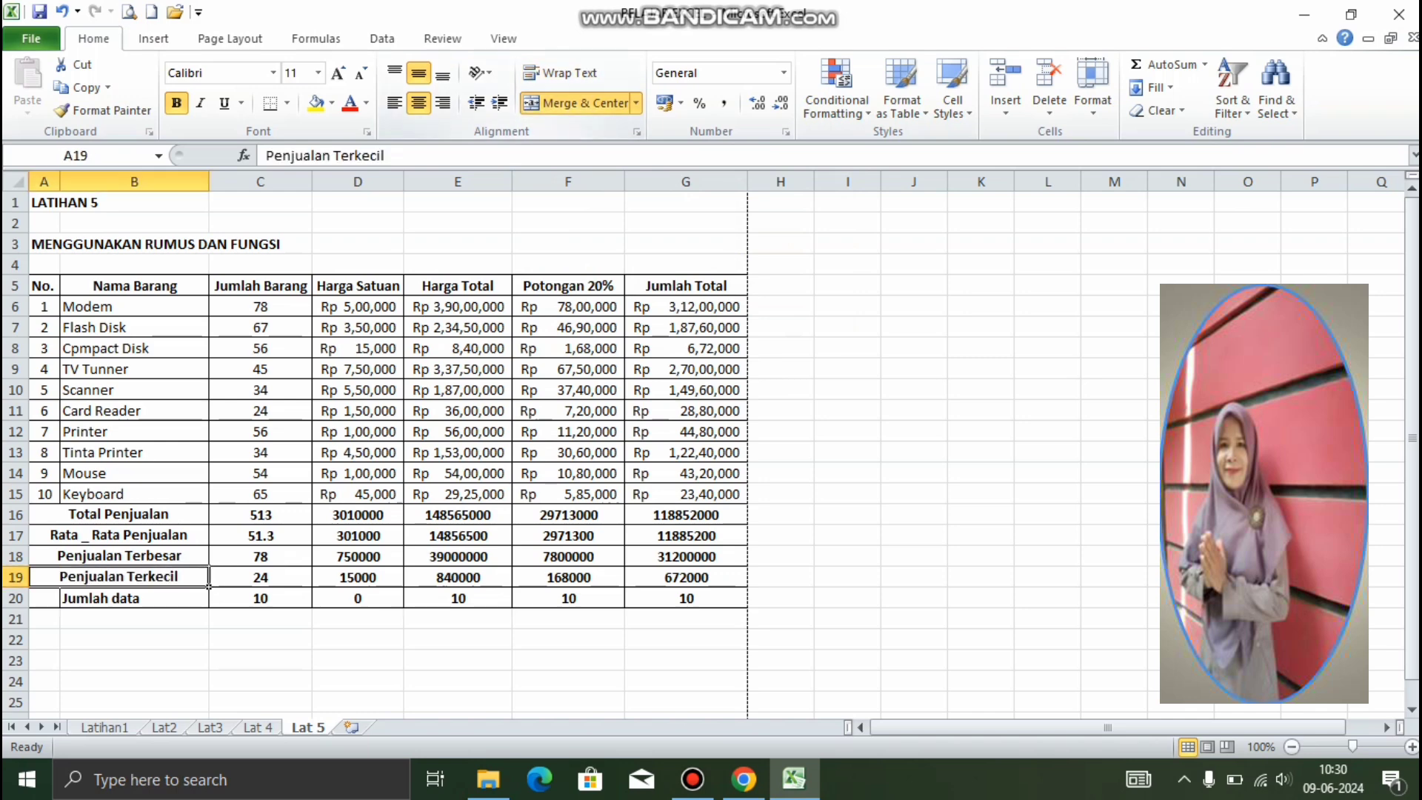
left_click_drag(45, 598, 209, 607)
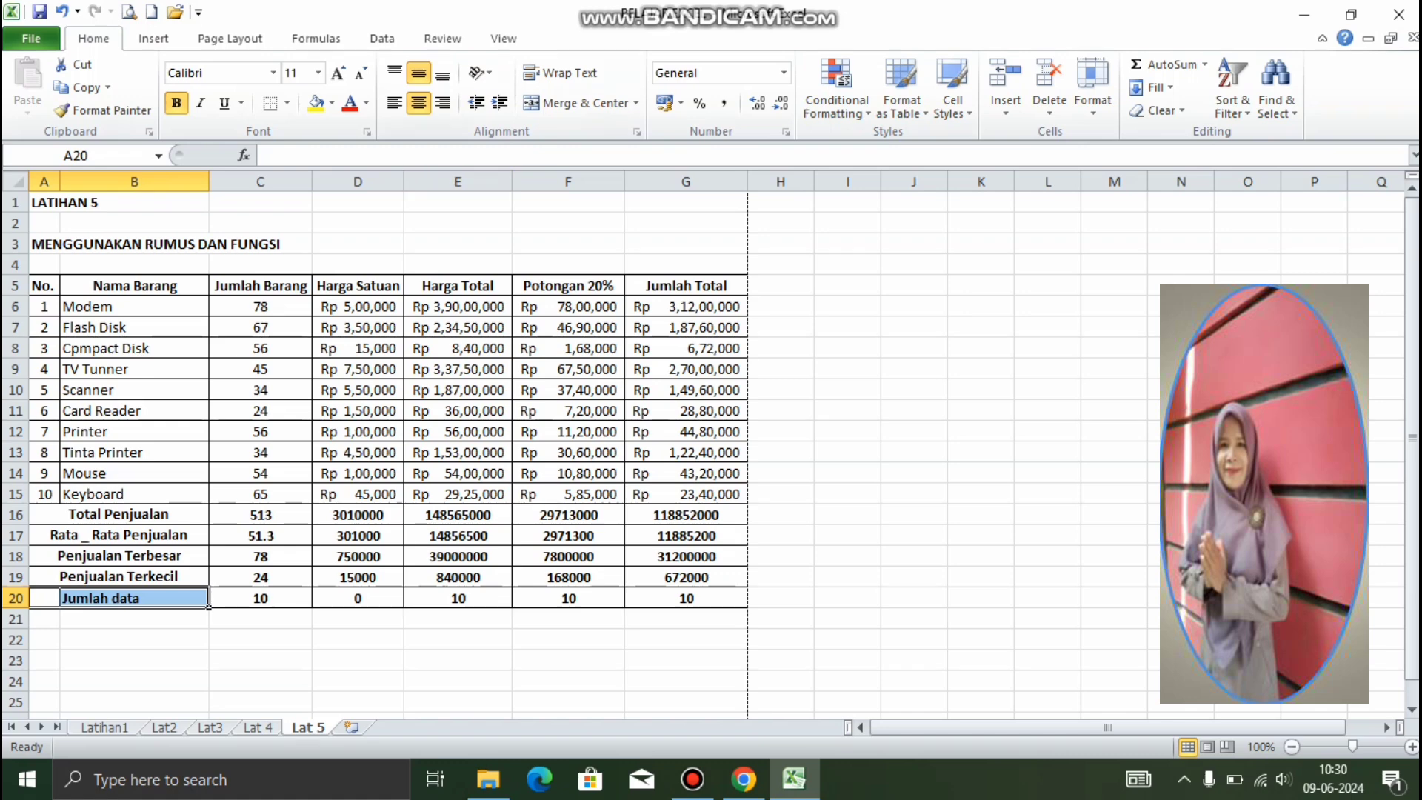
left_click(576, 103)
left_click(133, 680)
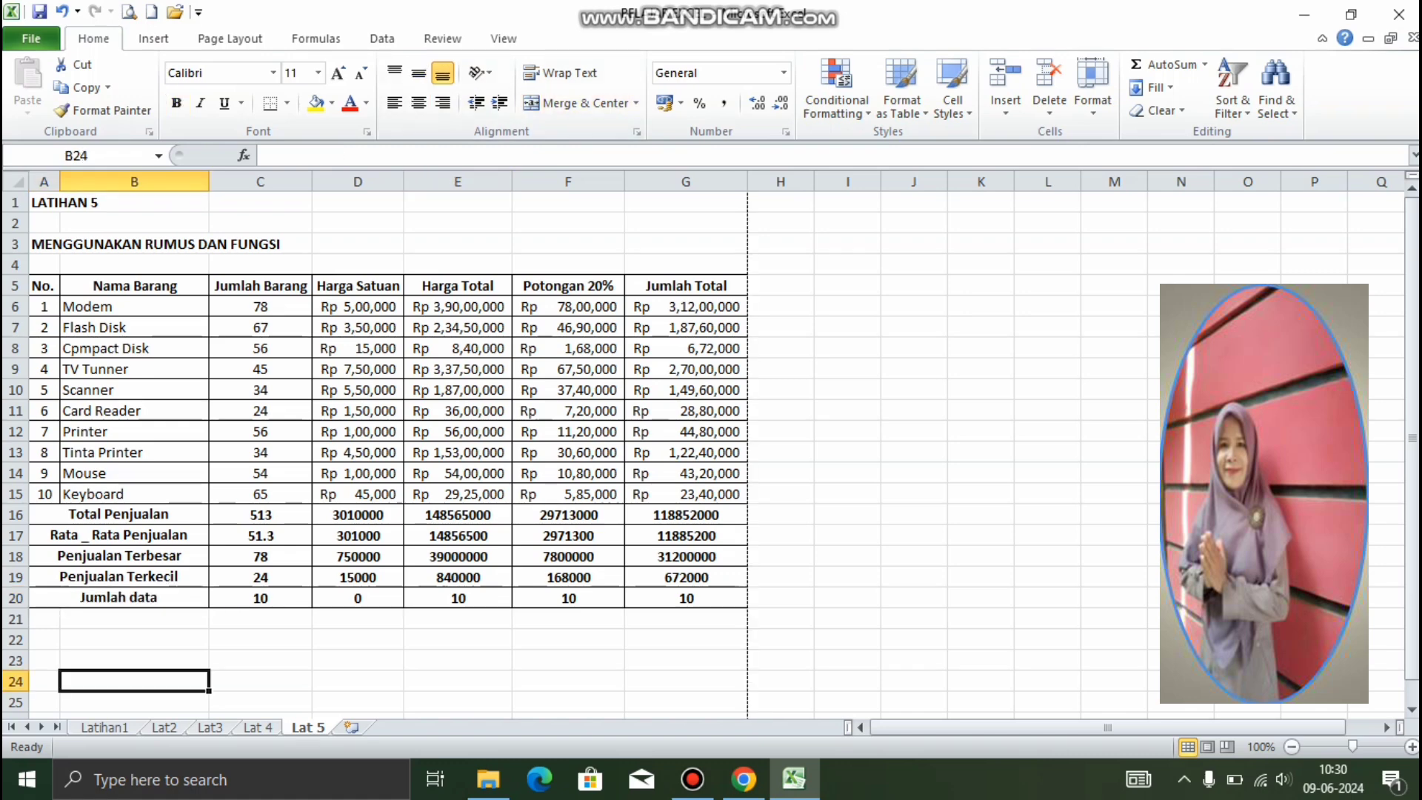
Step: Left-align the merged summary labels in A16:B20
left_click_drag(119, 516, 209, 606)
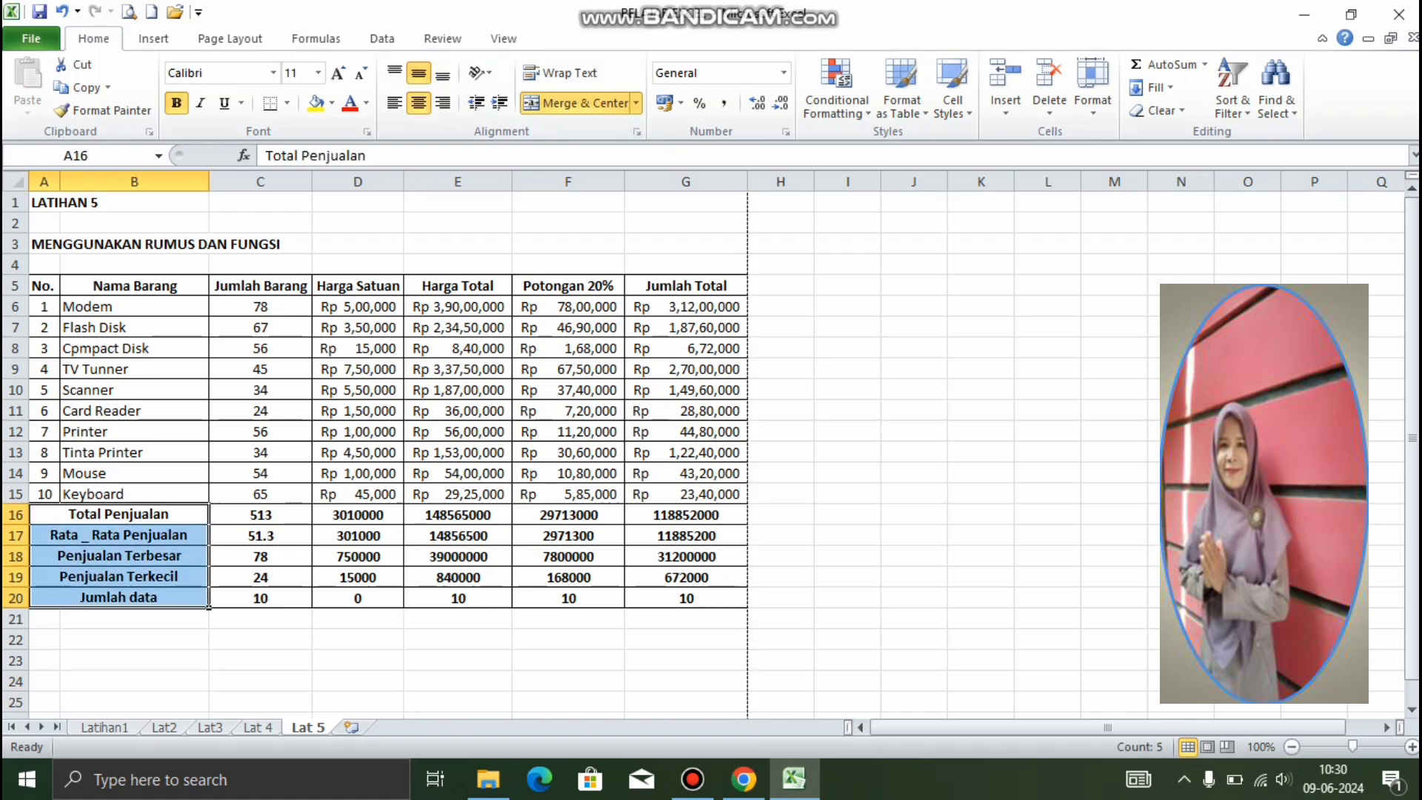
left_click(394, 103)
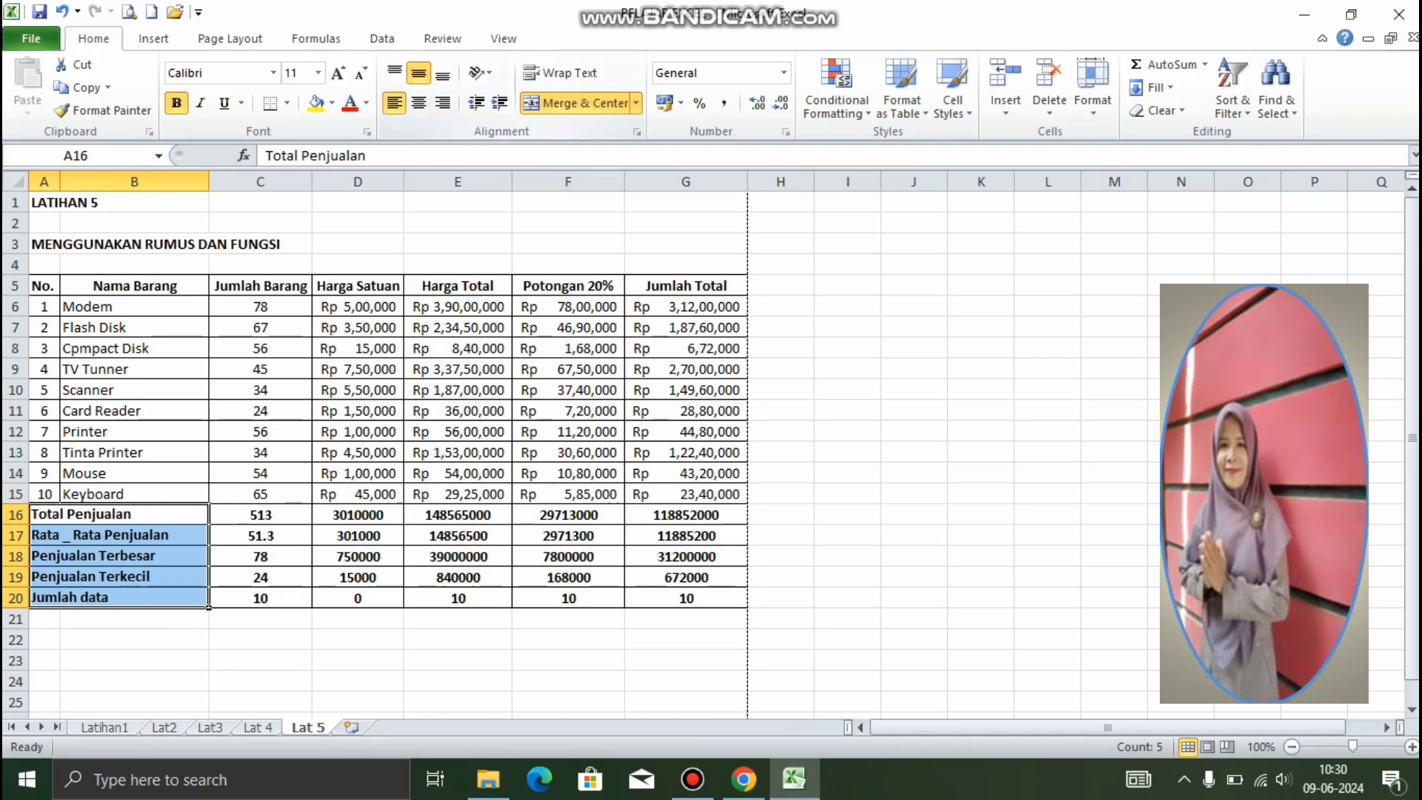
left_click(1047, 576)
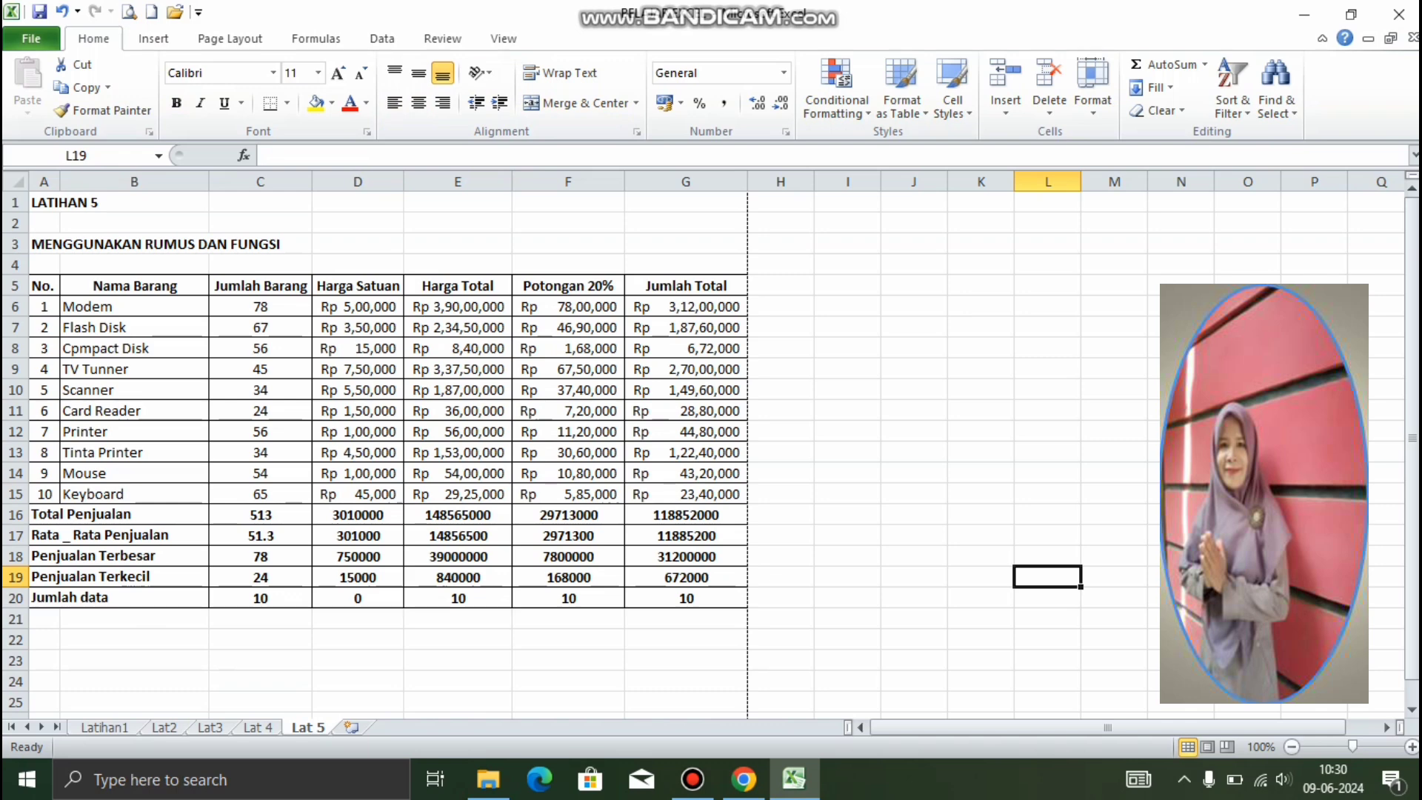
Step: Merge and center the subtitle across A3:G3 and the LATIHAN 5 title across A1:G1
left_click_drag(44, 243, 686, 244)
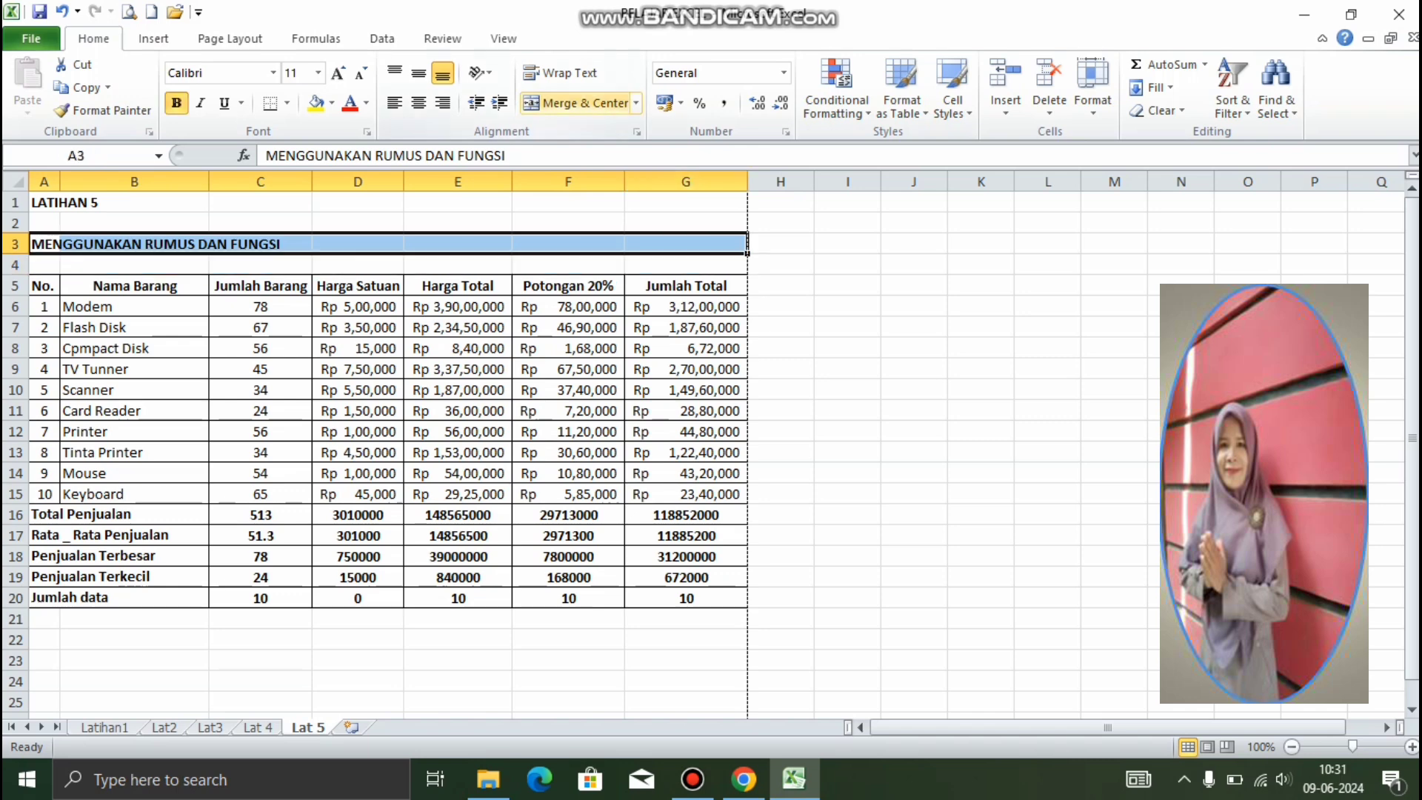
left_click(578, 103)
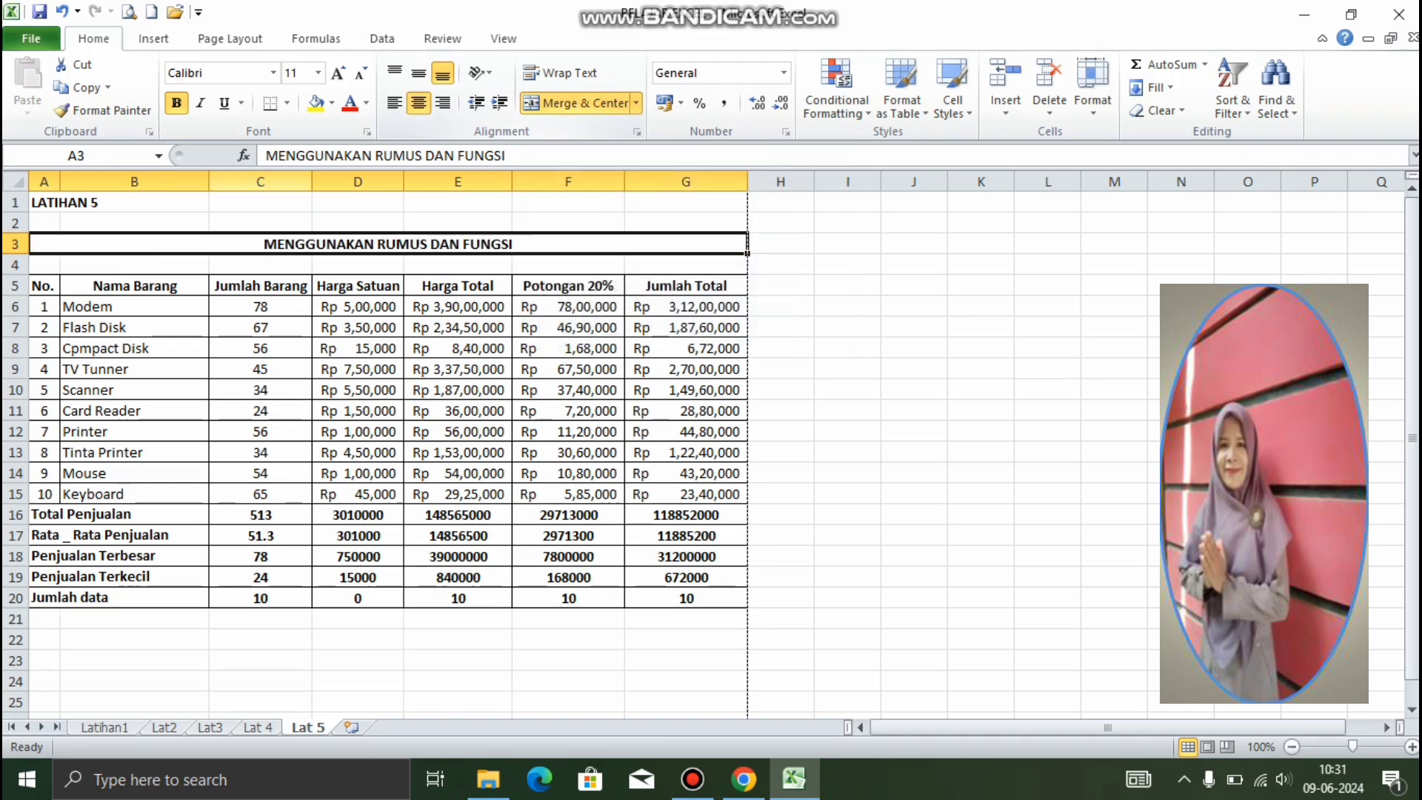
left_click_drag(44, 202, 740, 202)
left_click(577, 103)
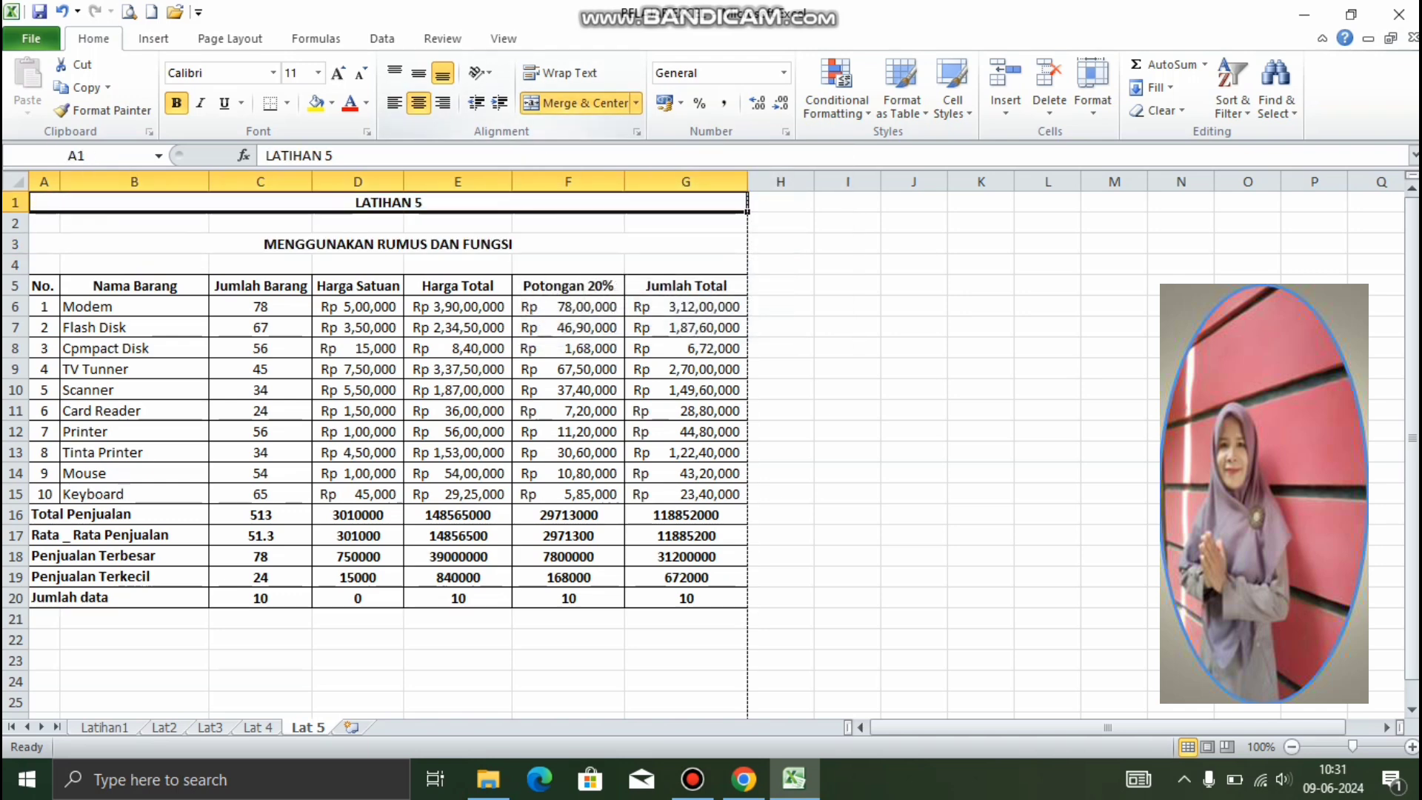
left_click(848, 285)
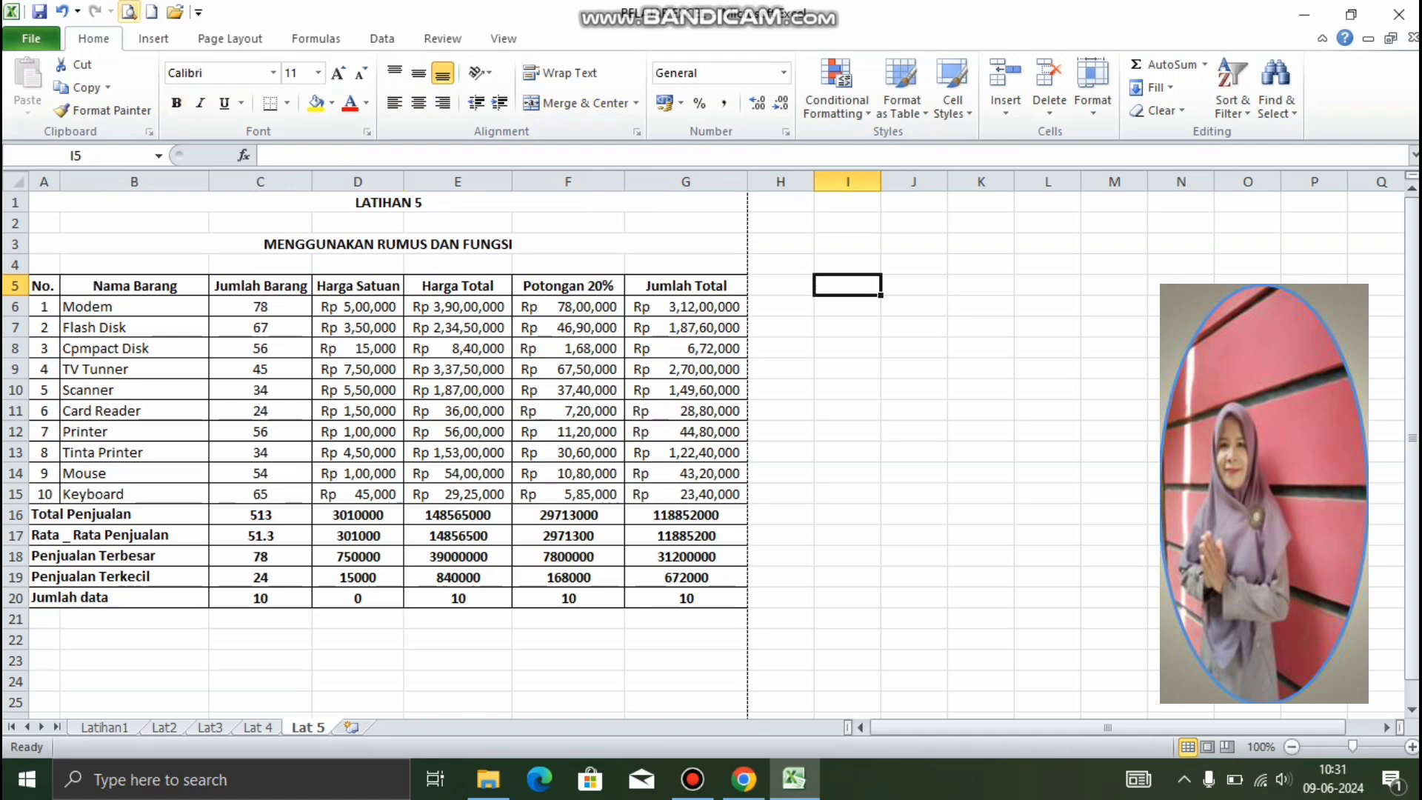
Step: Check the print preview, then set the left page margin to 0.5 and the right margin to 0.2
left_click(129, 12)
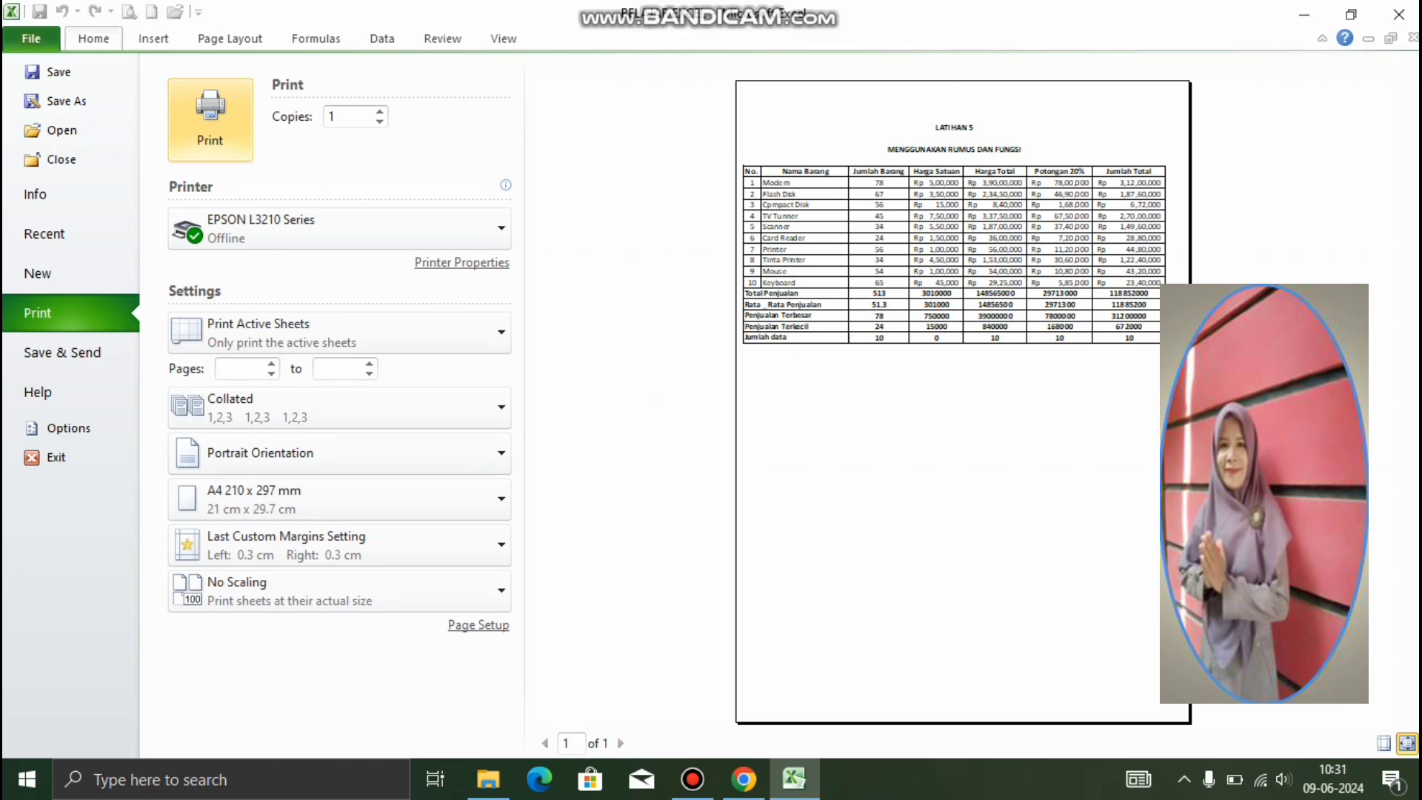
key("Escape")
left_click(230, 38)
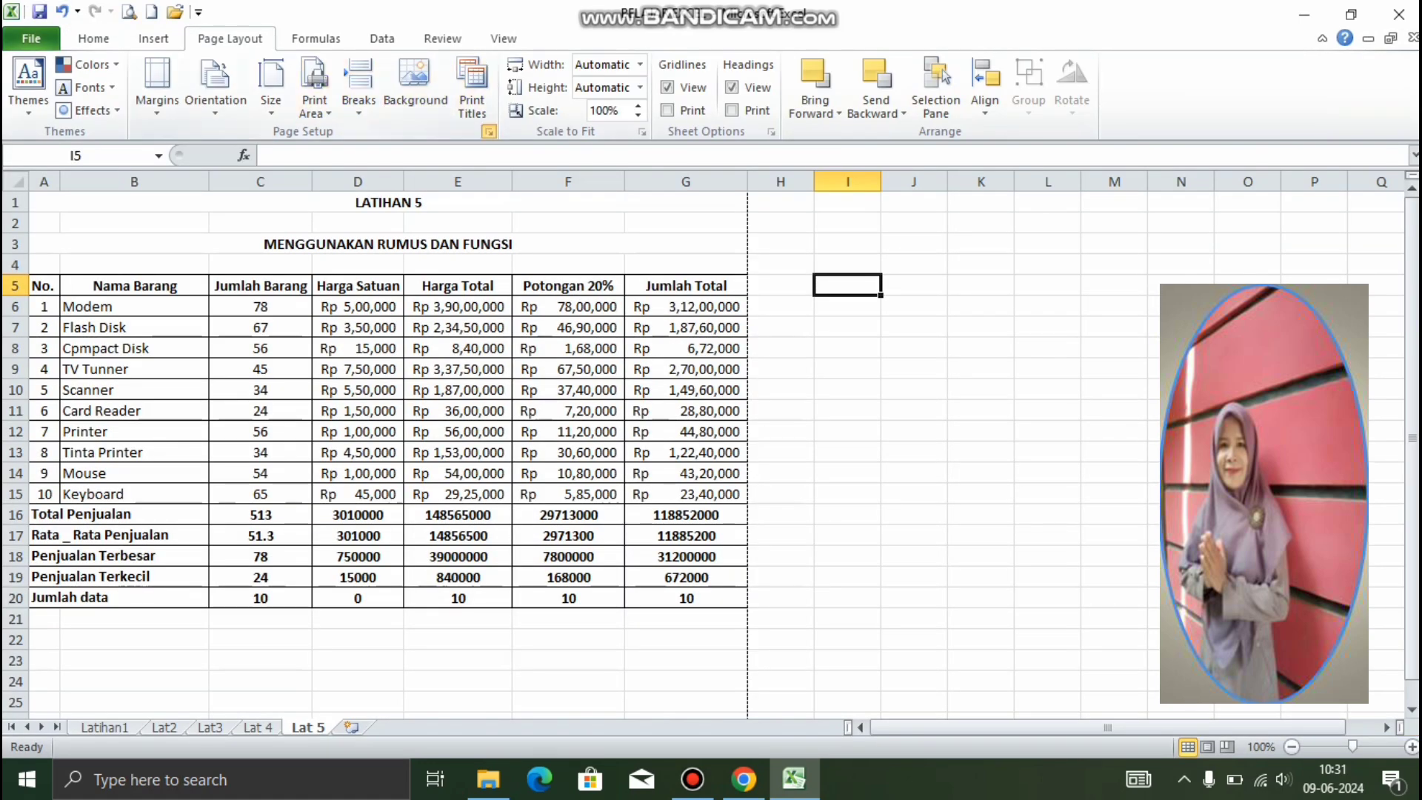
left_click(489, 131)
left_click(585, 179)
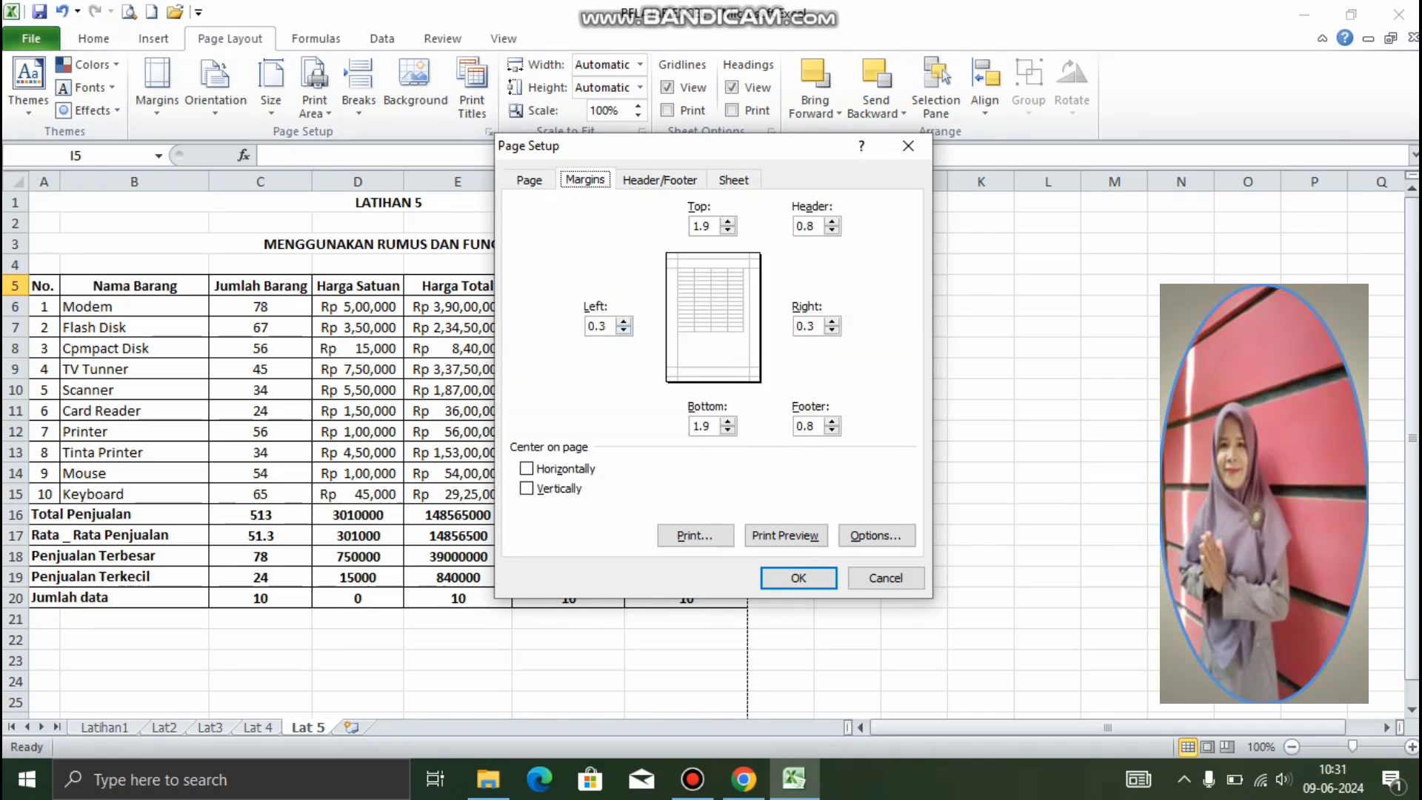
left_click(603, 325)
key("BackSpace")
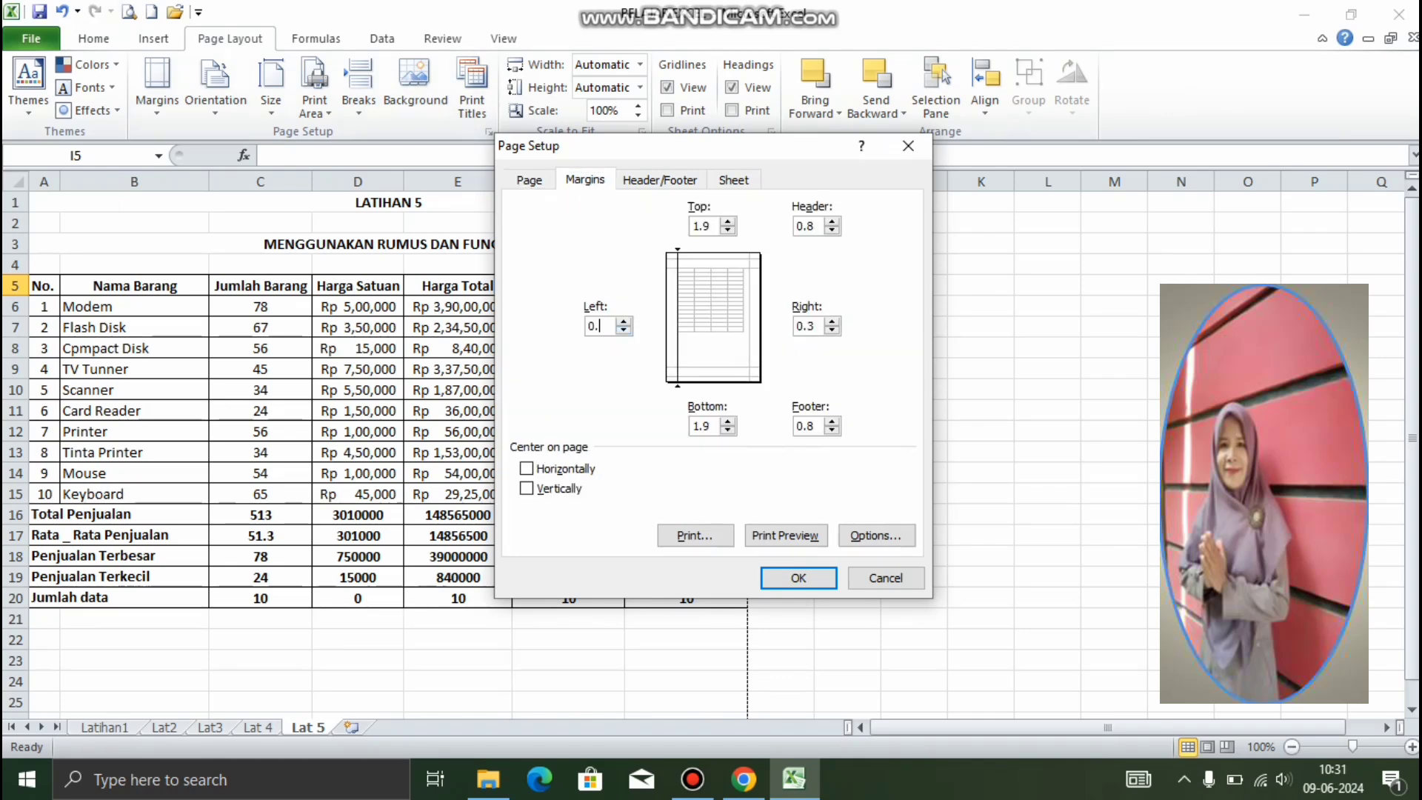
type("5")
left_click(813, 325)
key("BackSpace")
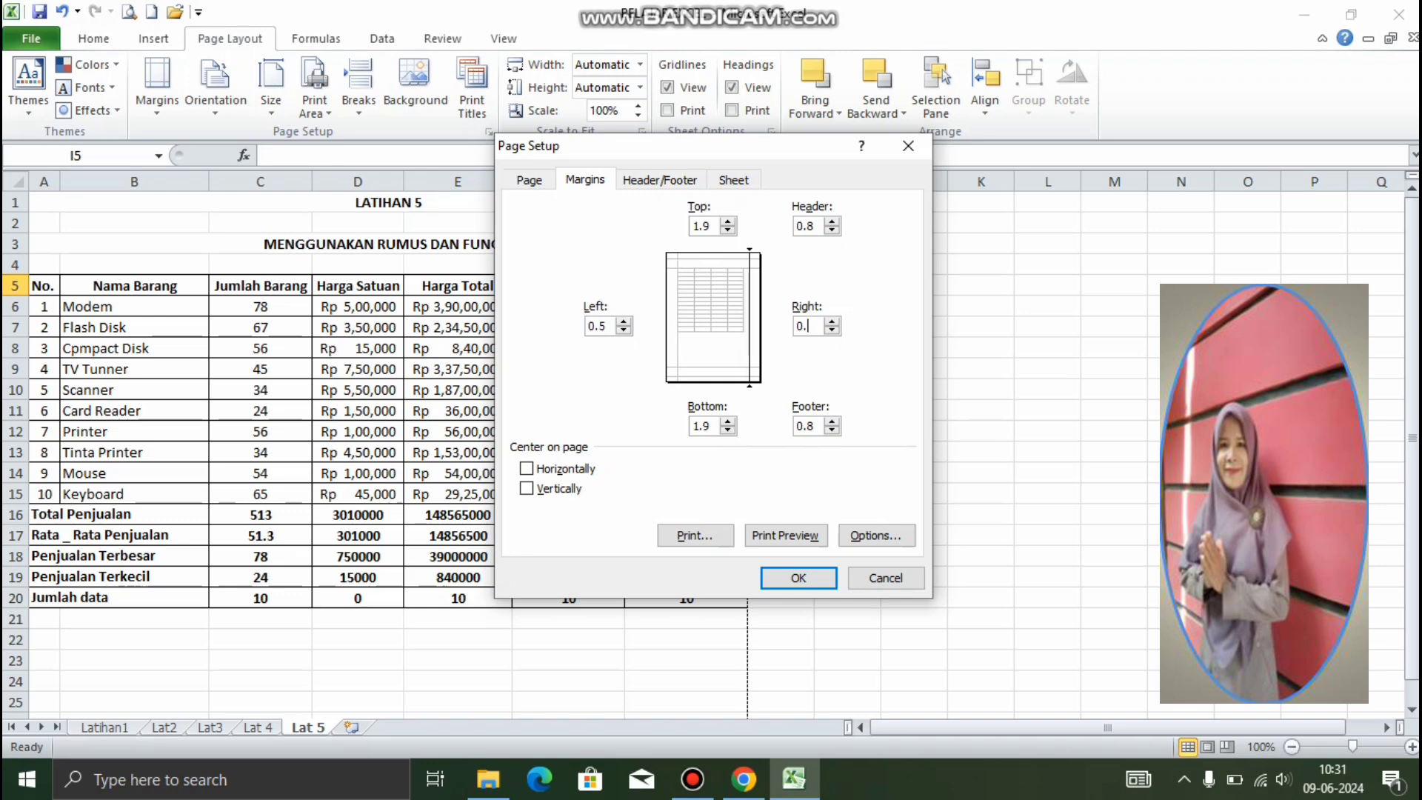
type("2")
left_click(799, 578)
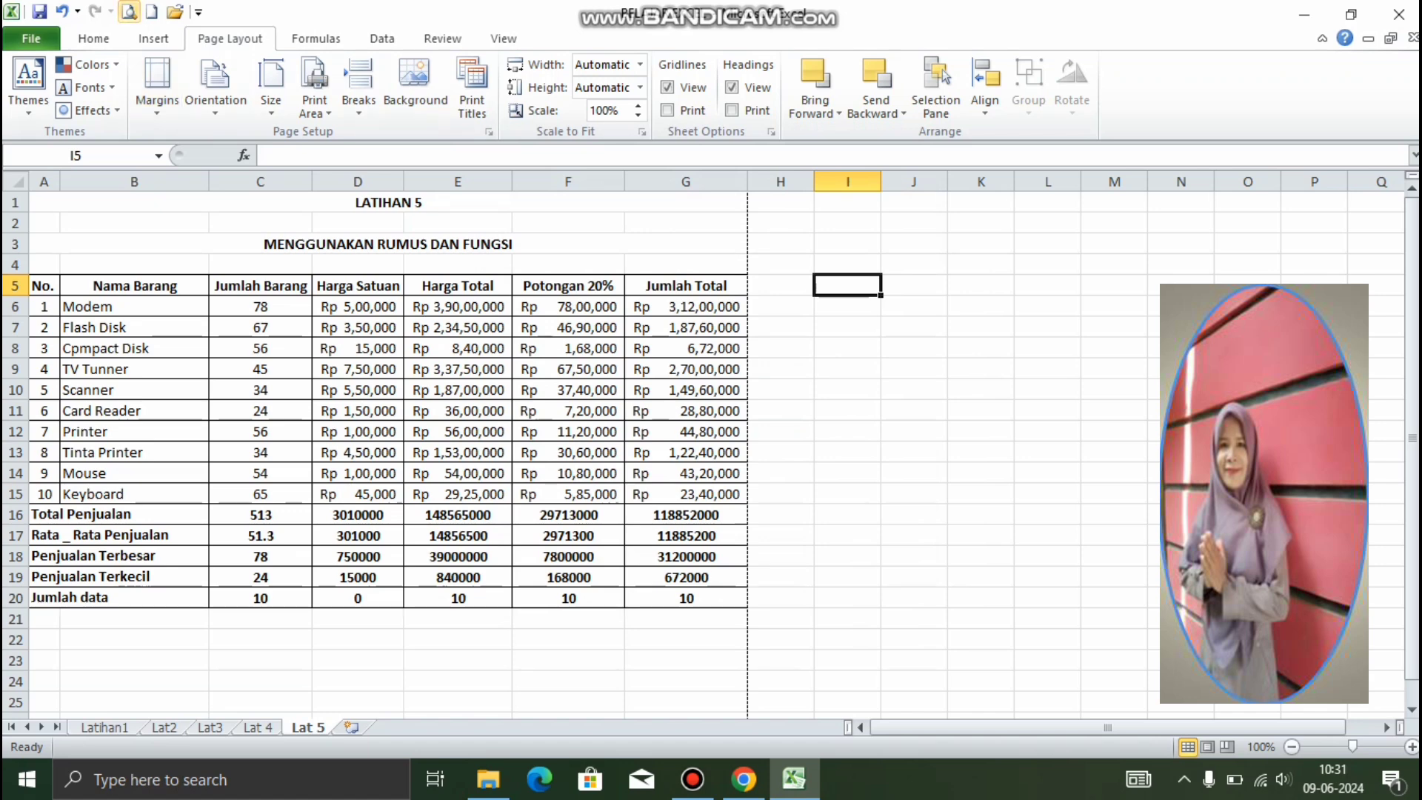
Step: Preview the printout again, set the right page margin to 0.1 and save the workbook
left_click(129, 12)
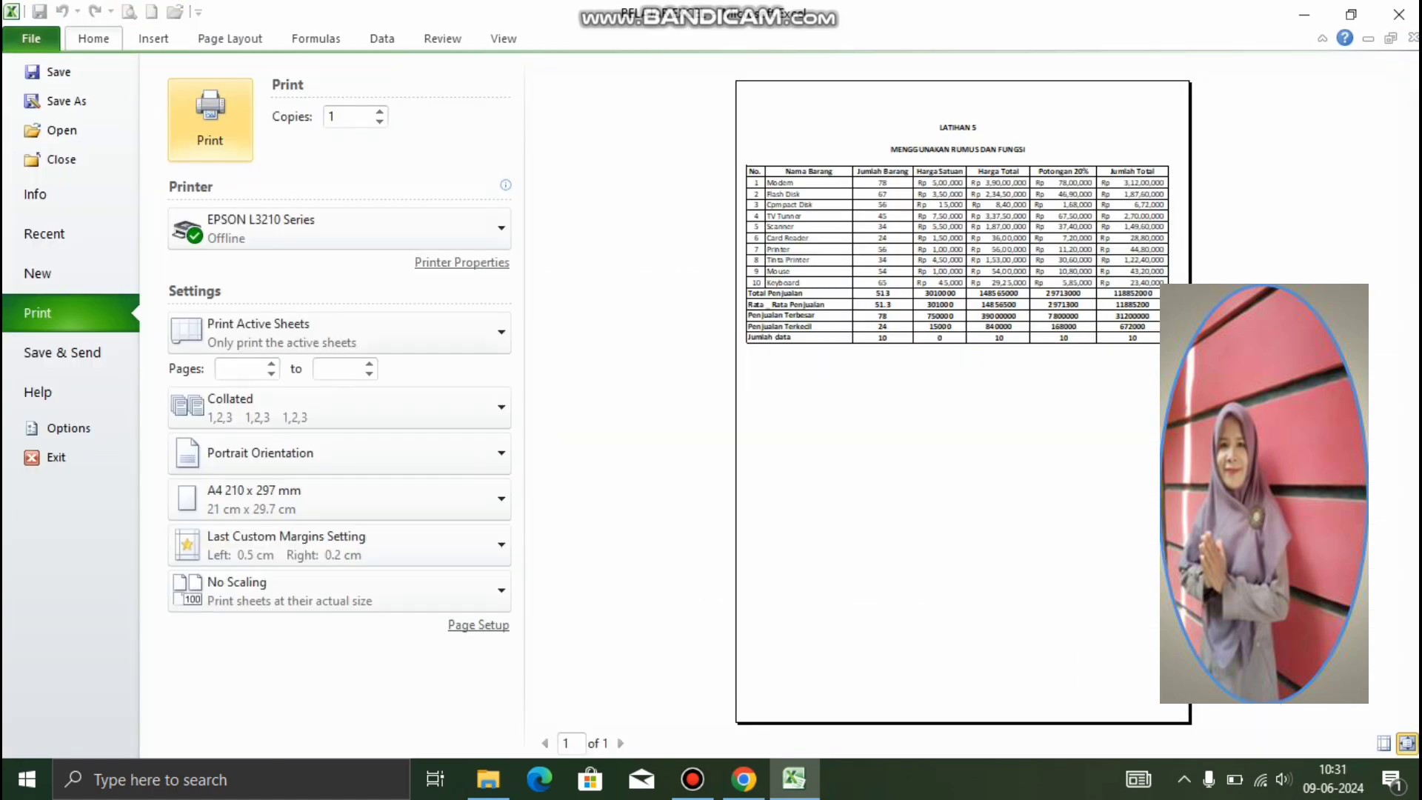
left_click(230, 38)
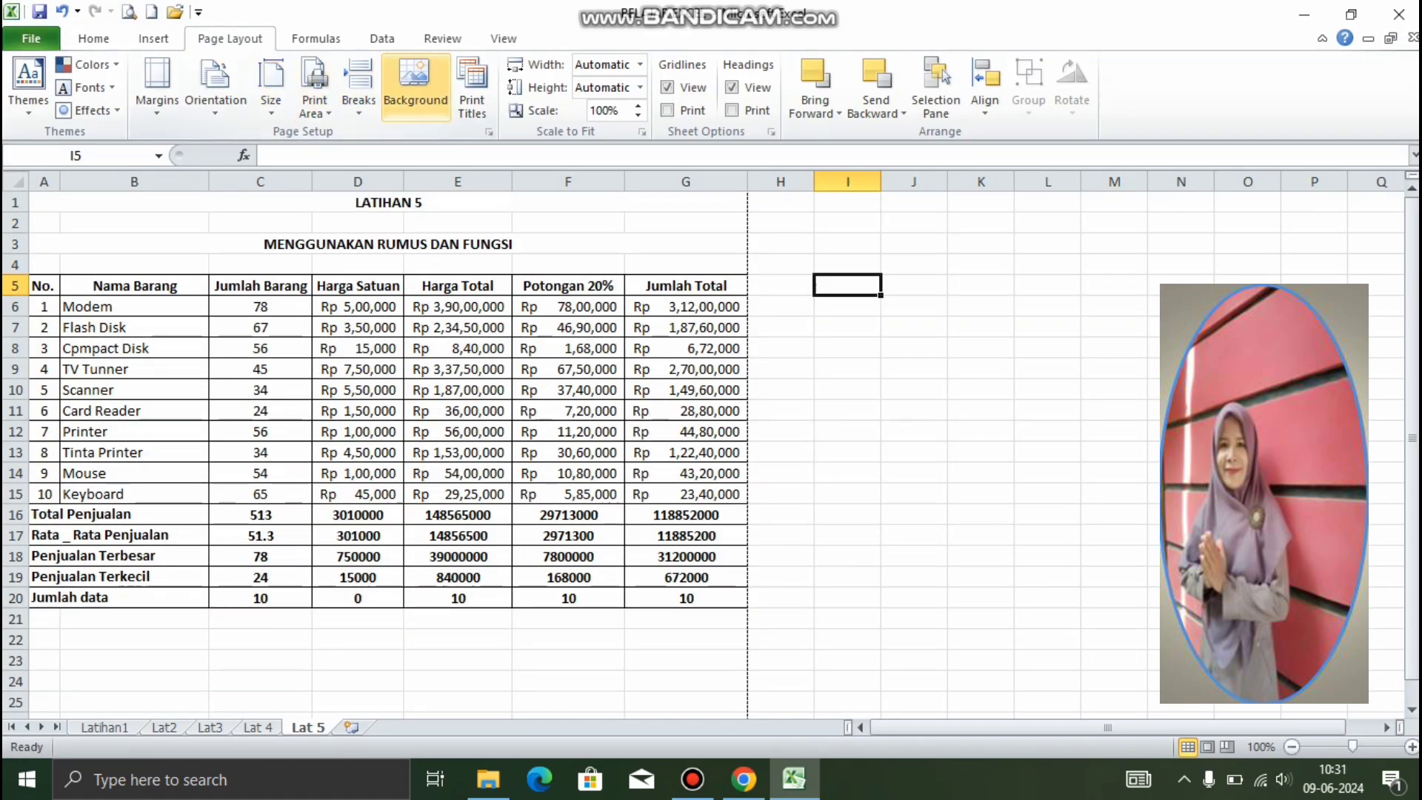
left_click(488, 132)
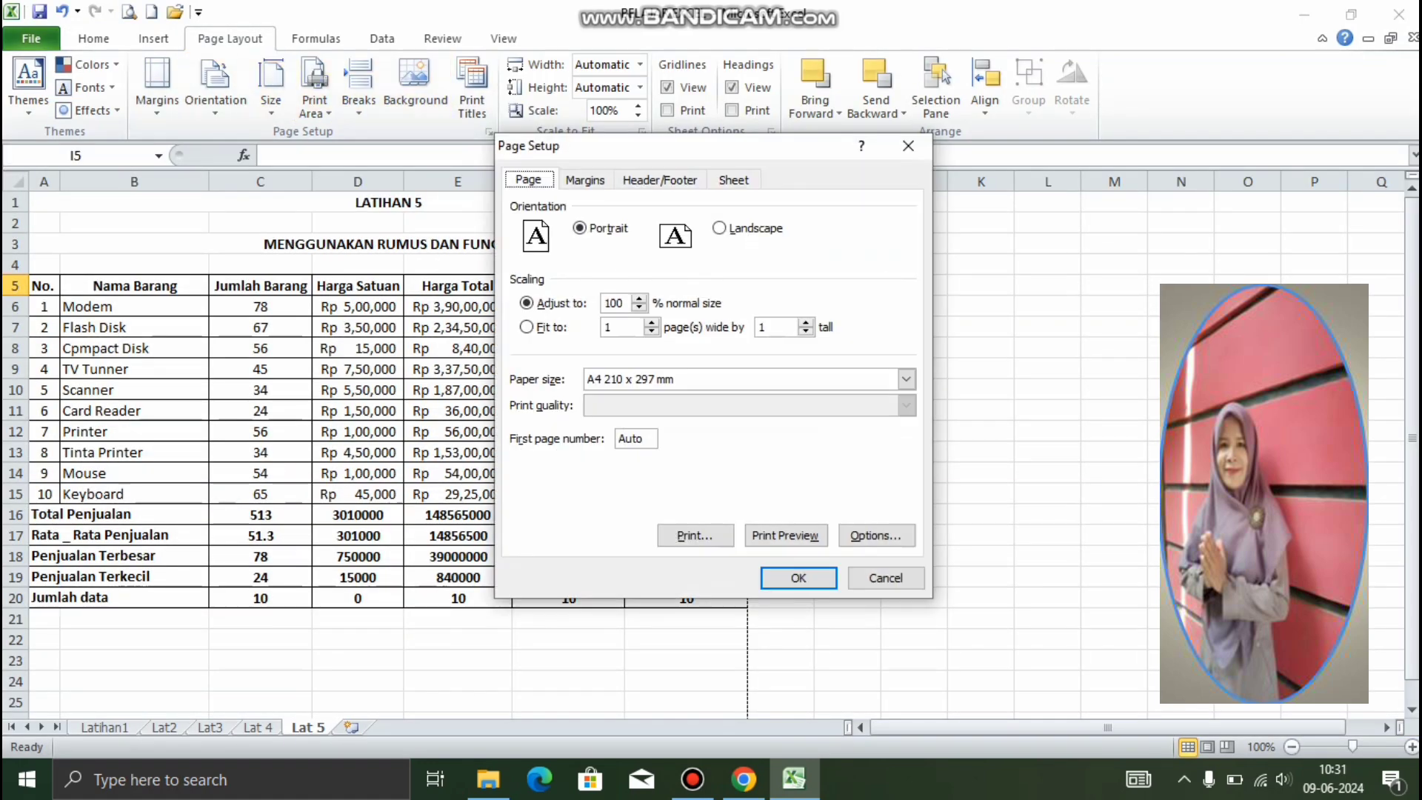
left_click(585, 180)
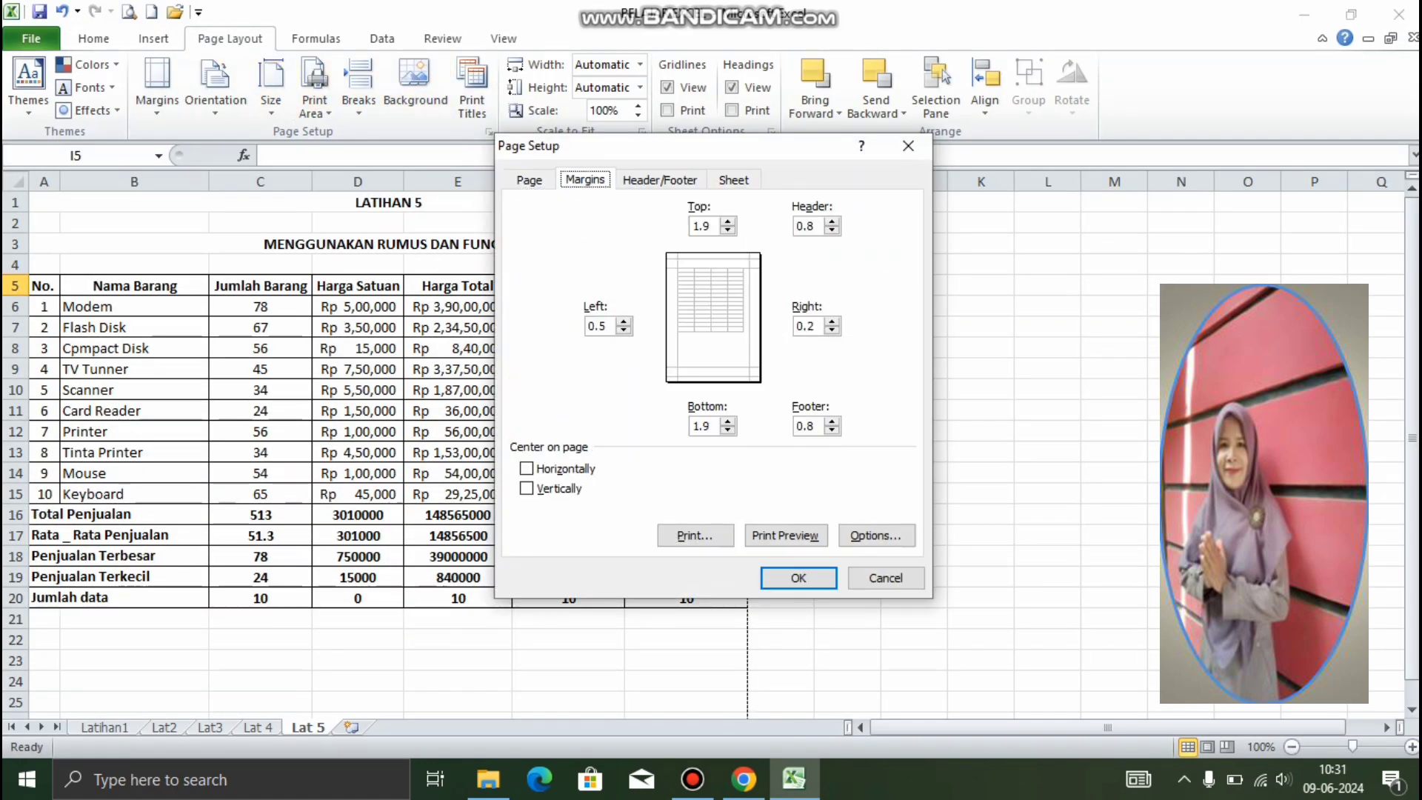
left_click(813, 326)
key("BackSpace")
type("1")
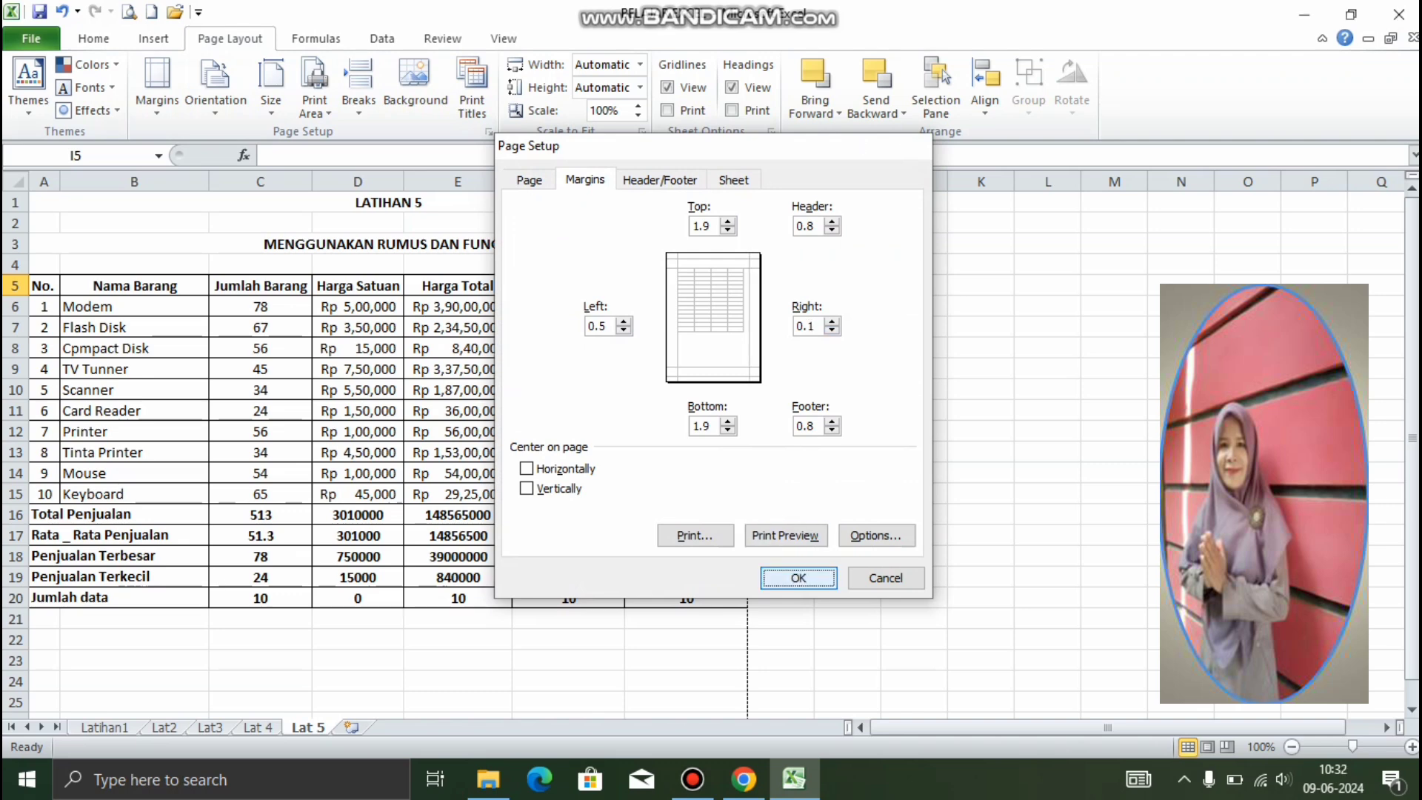
left_click(798, 577)
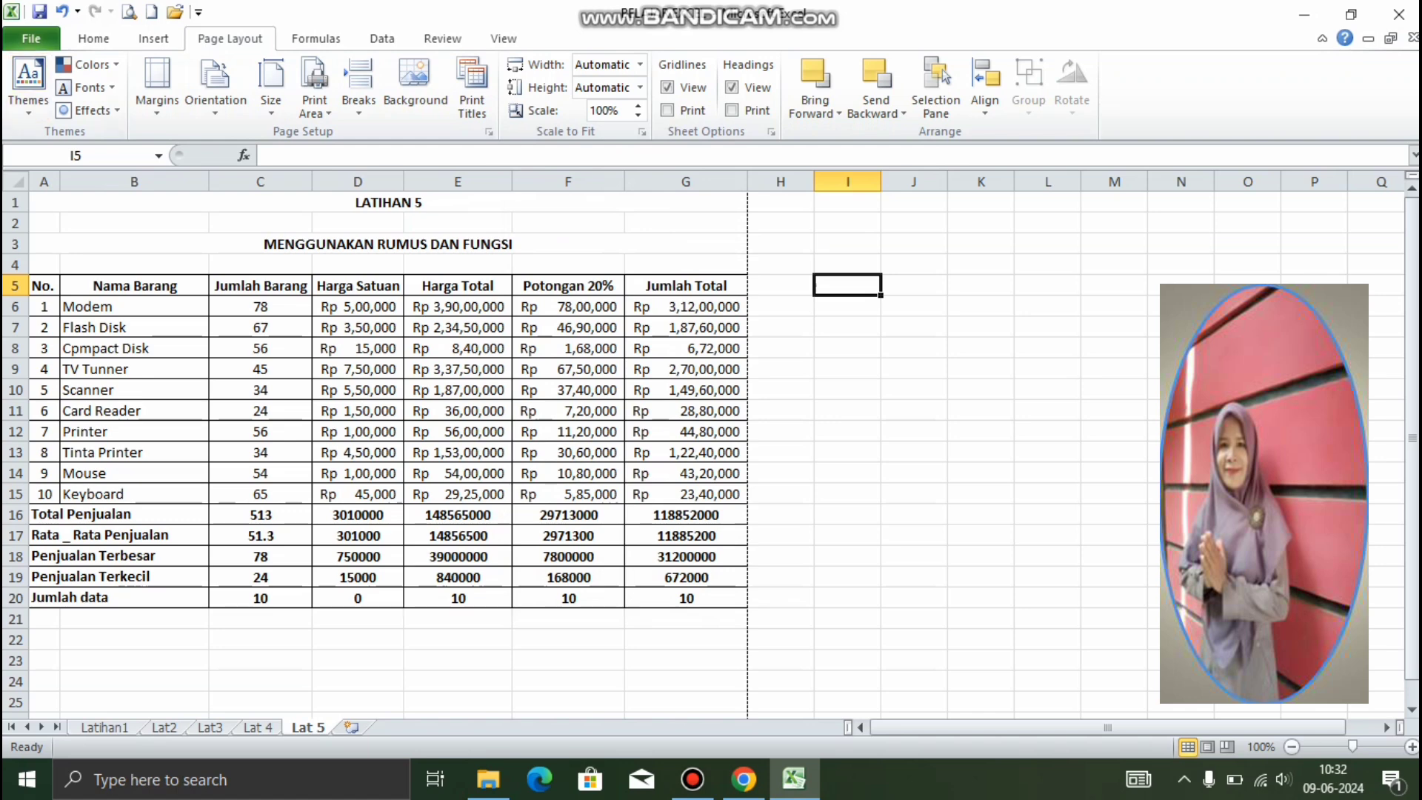
left_click(39, 11)
Step: Preview the printout, enter a print page range of 1 to 5, and return to the worksheet without printing
left_click(129, 11)
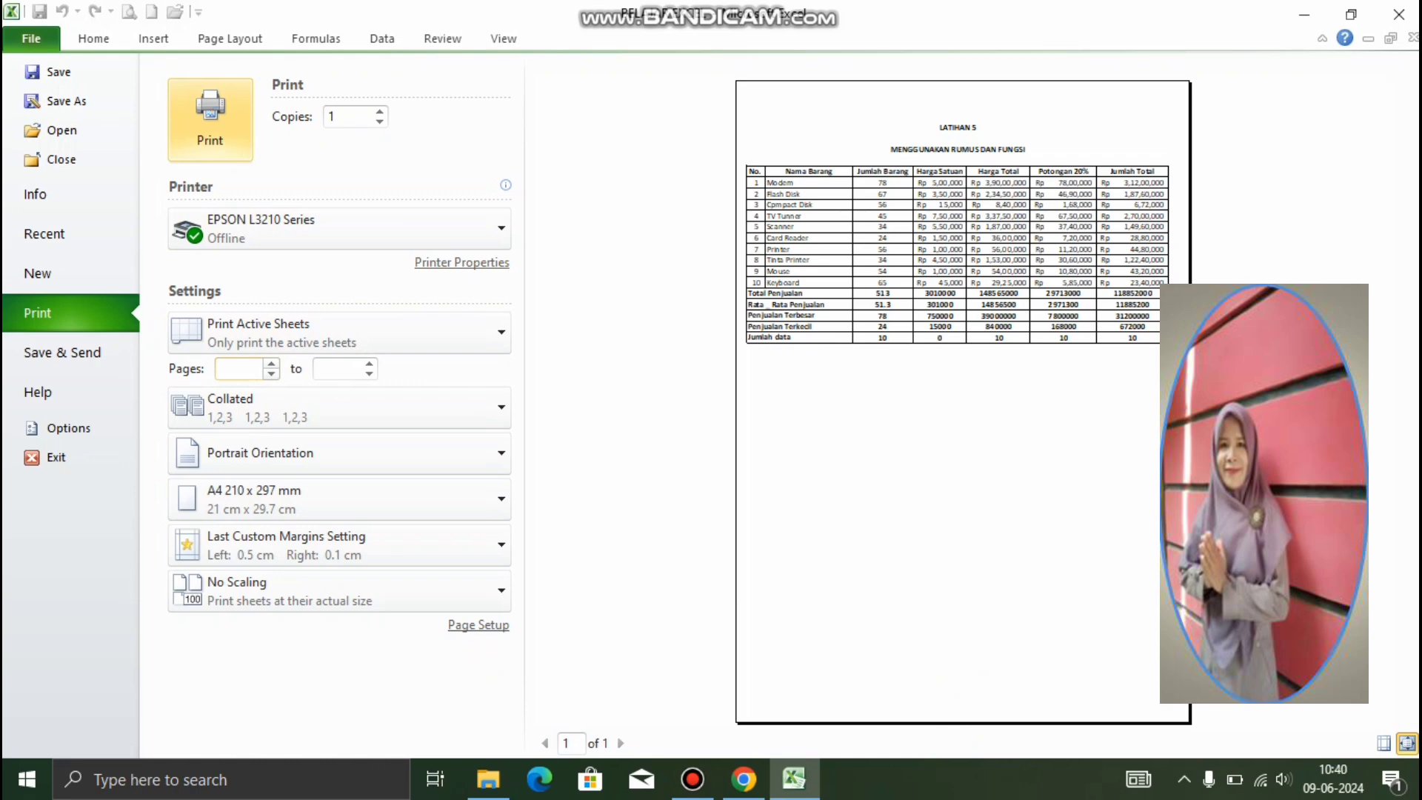
left_click(237, 368)
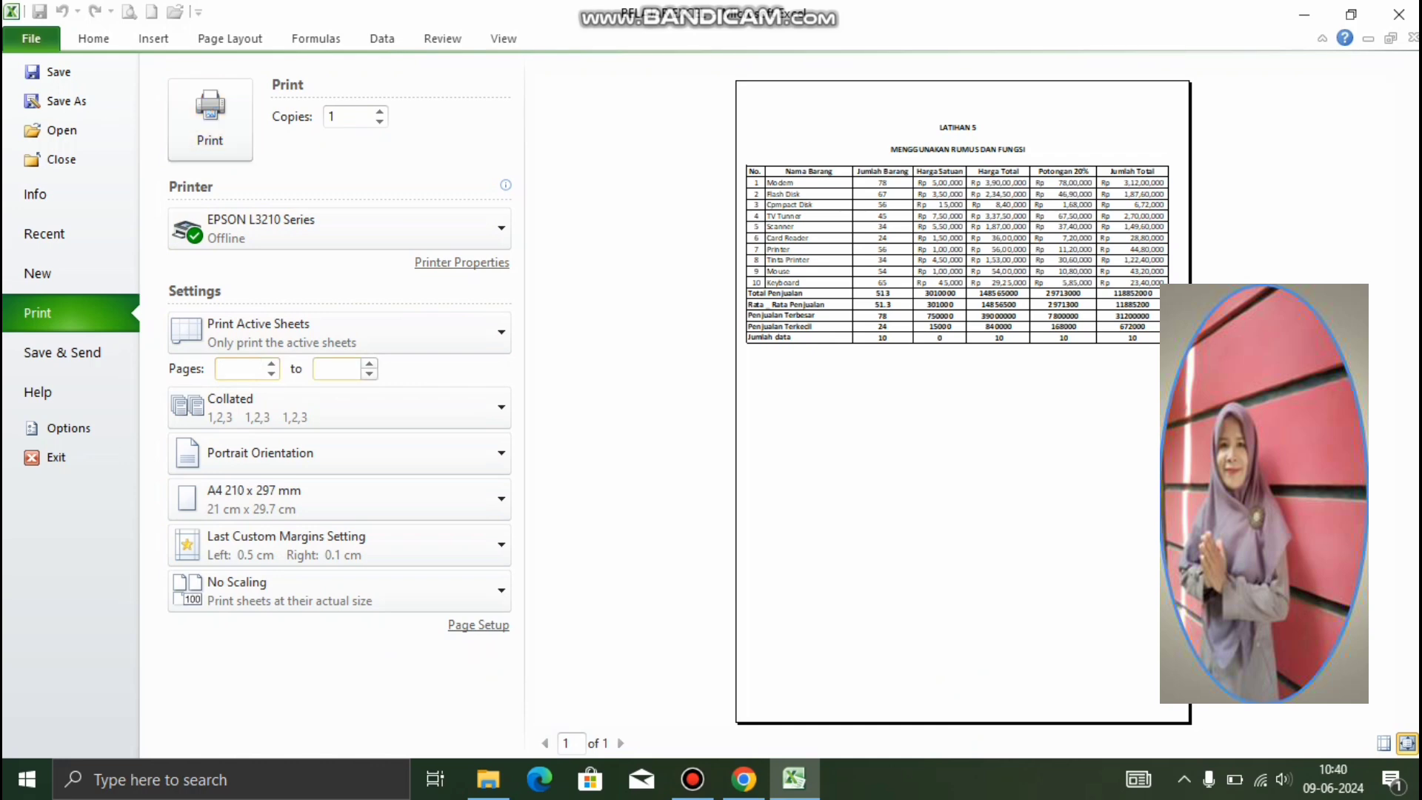
type("1")
left_click(329, 369)
type("1")
key("BackSpace")
type("5")
left_click(93, 39)
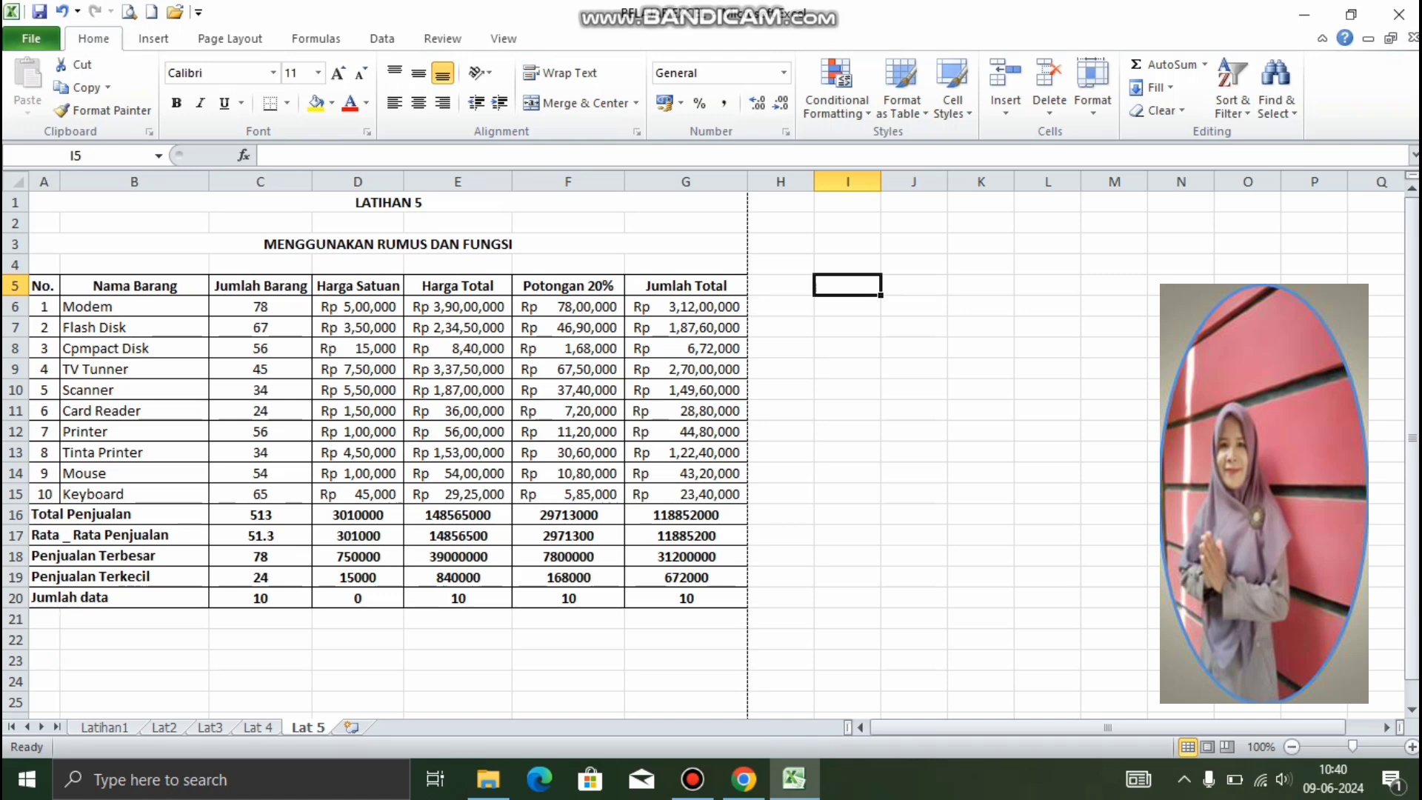